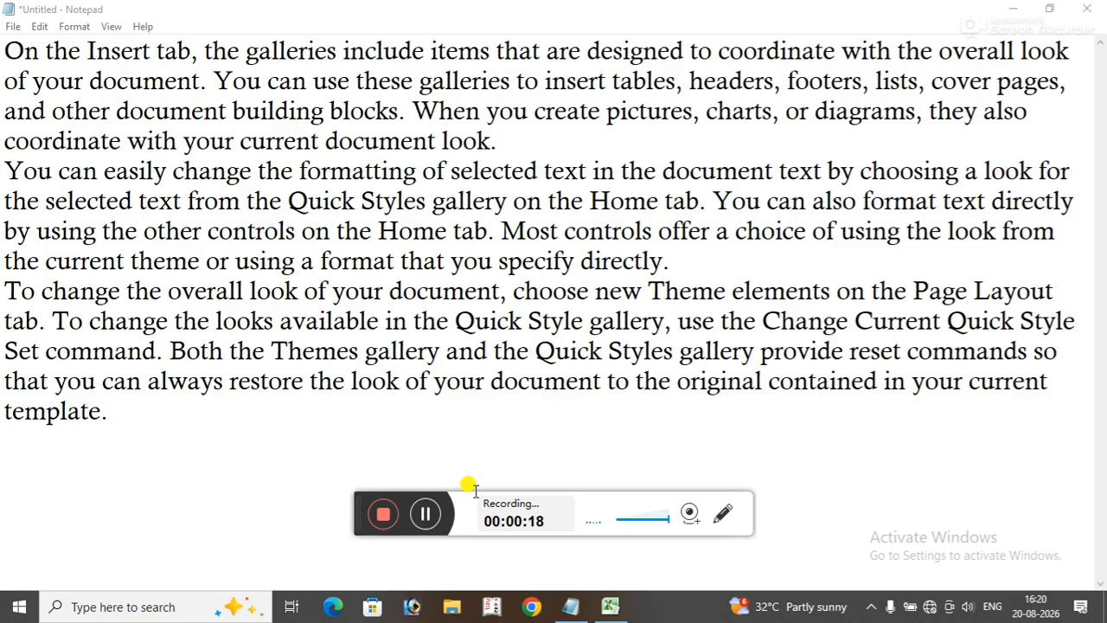
- Close the untitled Notepad document without saving it
click(1101, 12)
click(564, 300)
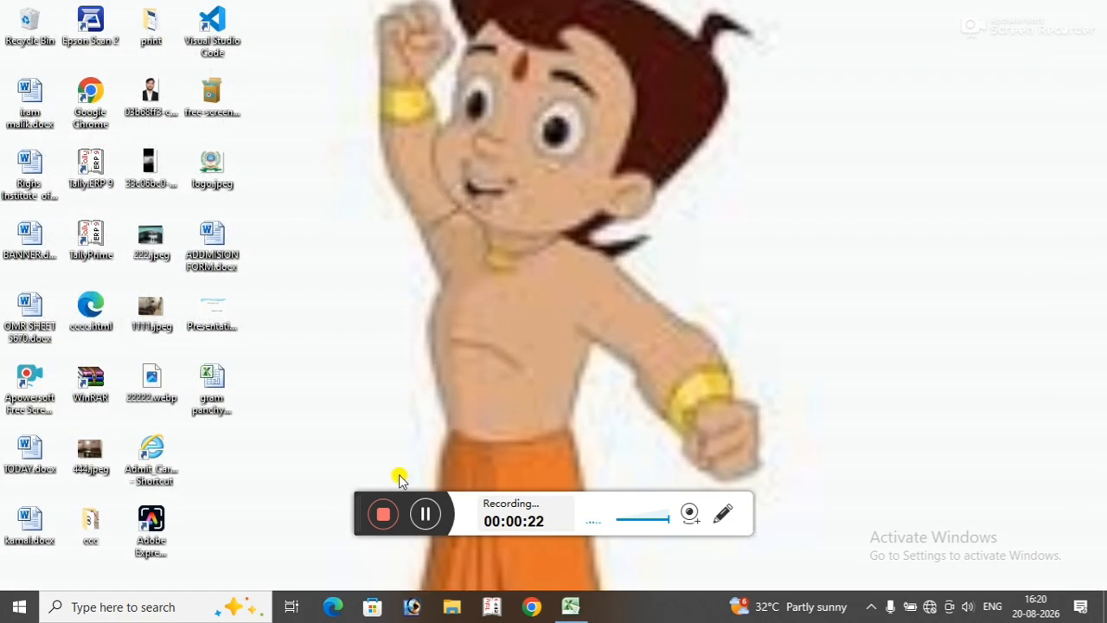
drag(351, 490, 646, 592)
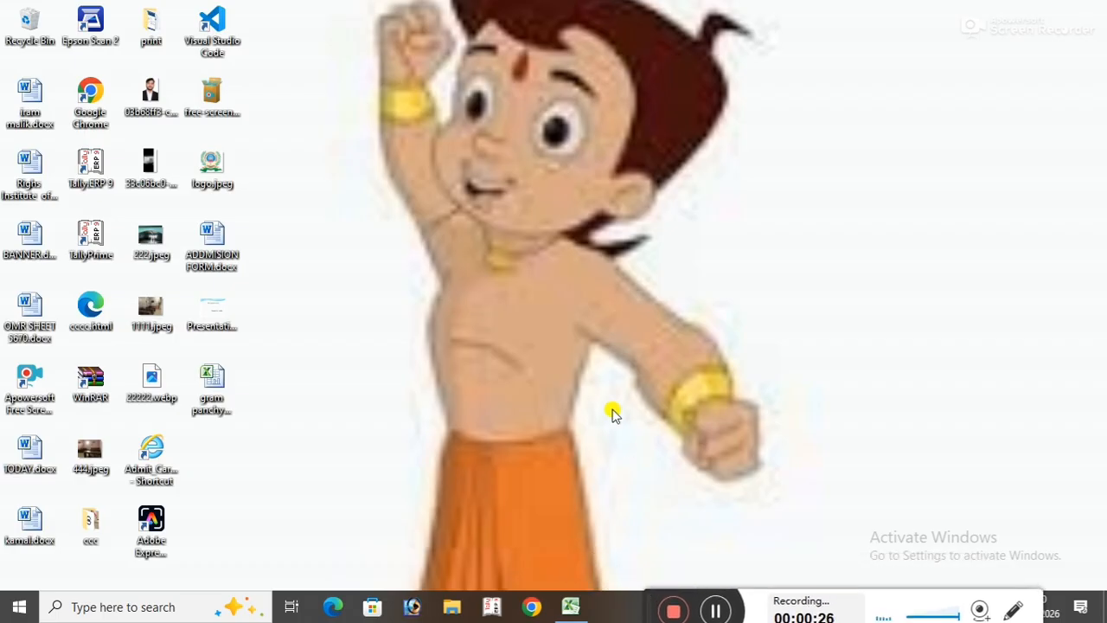
- Launch Excel with a blank workbook, dismiss the activation notice and maximize the window
key(super+r)
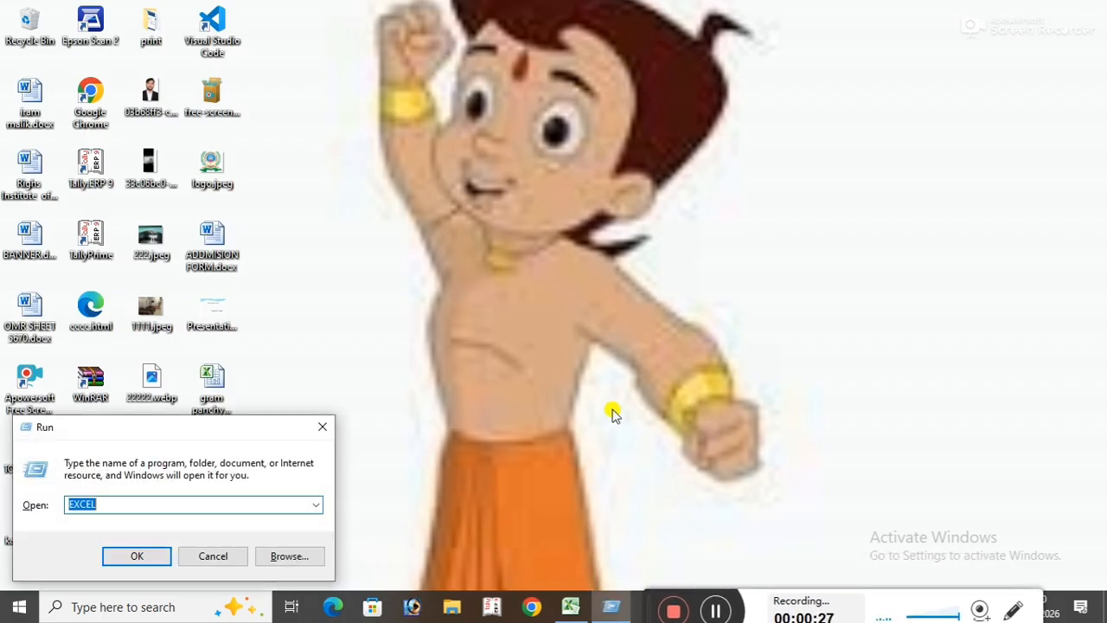
key(Return)
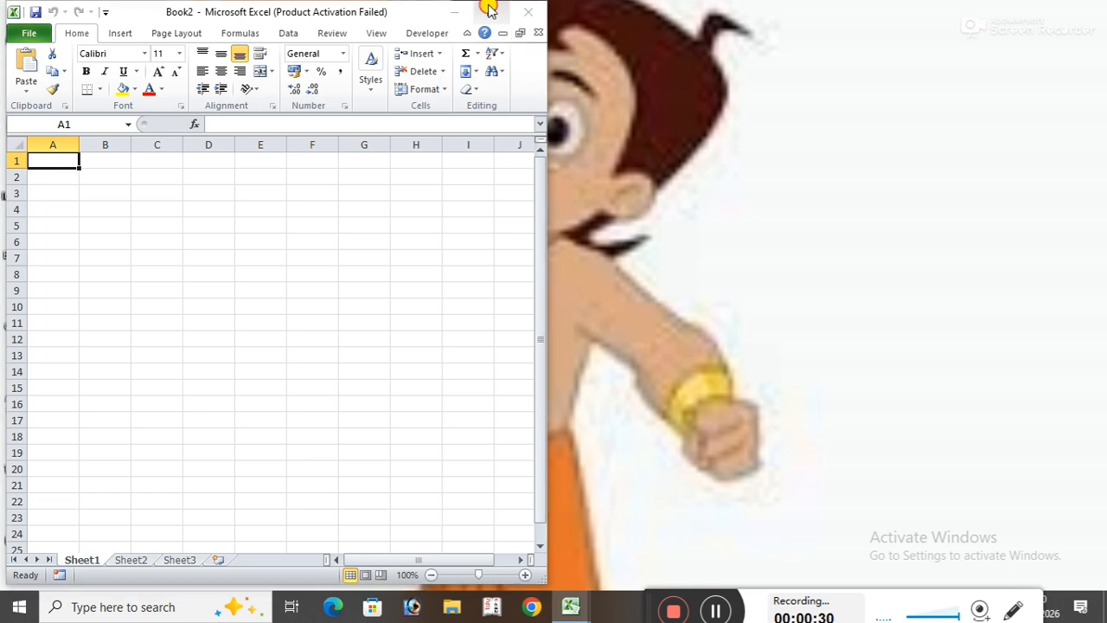
click(430, 450)
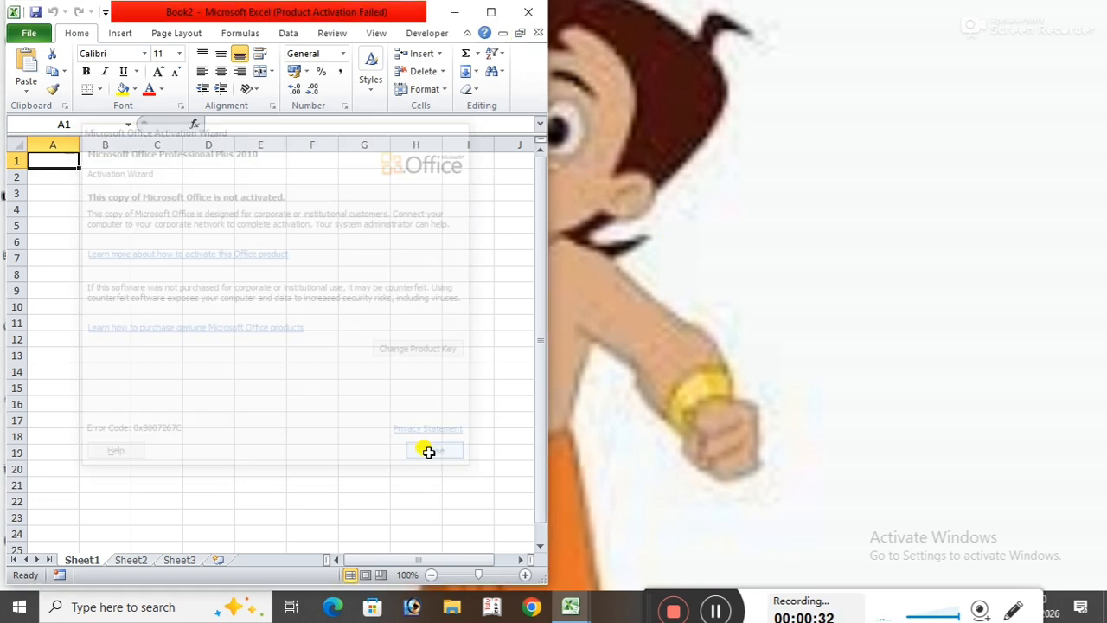
click(491, 12)
click(216, 279)
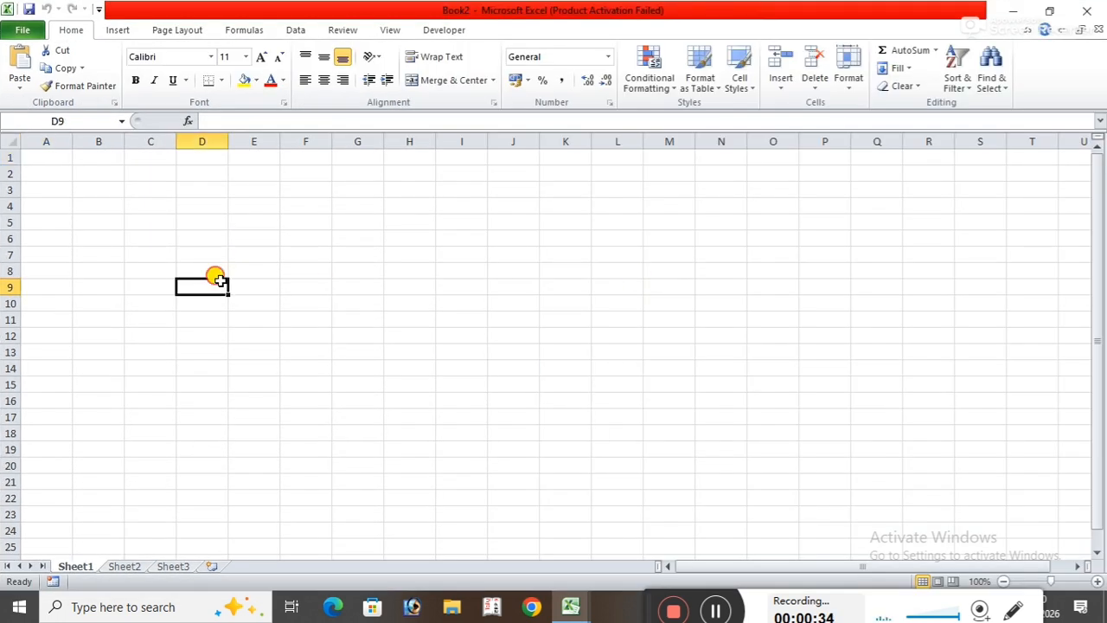
- Set the worksheet zoom to 150%
click(1097, 582)
click(1096, 581)
click(1097, 582)
click(1097, 582)
click(1097, 582)
click(692, 337)
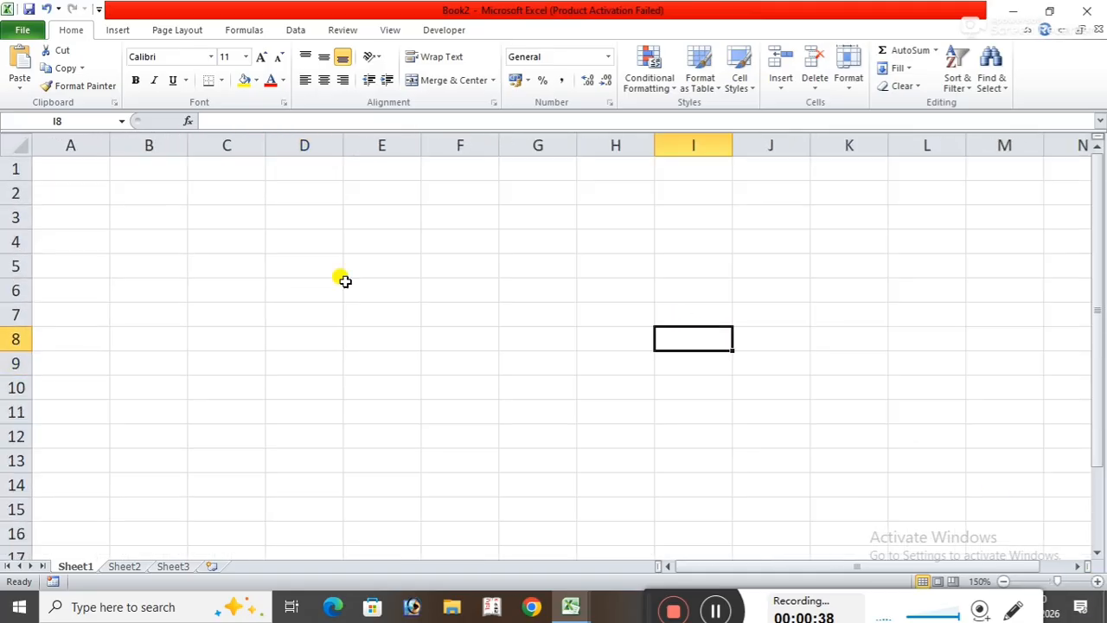
click(158, 237)
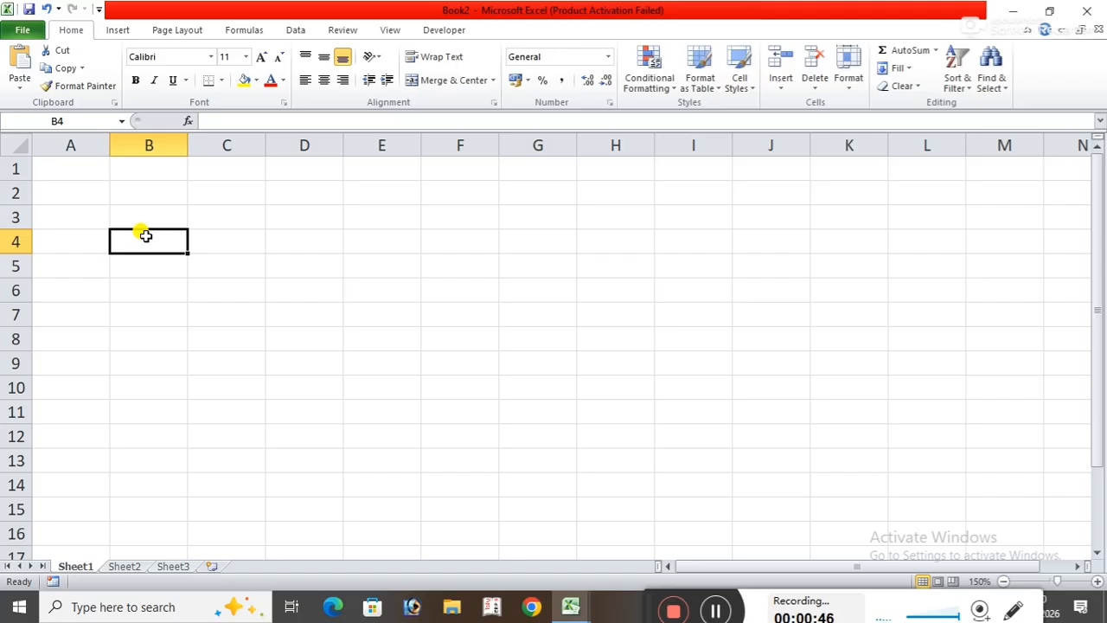
text(1)
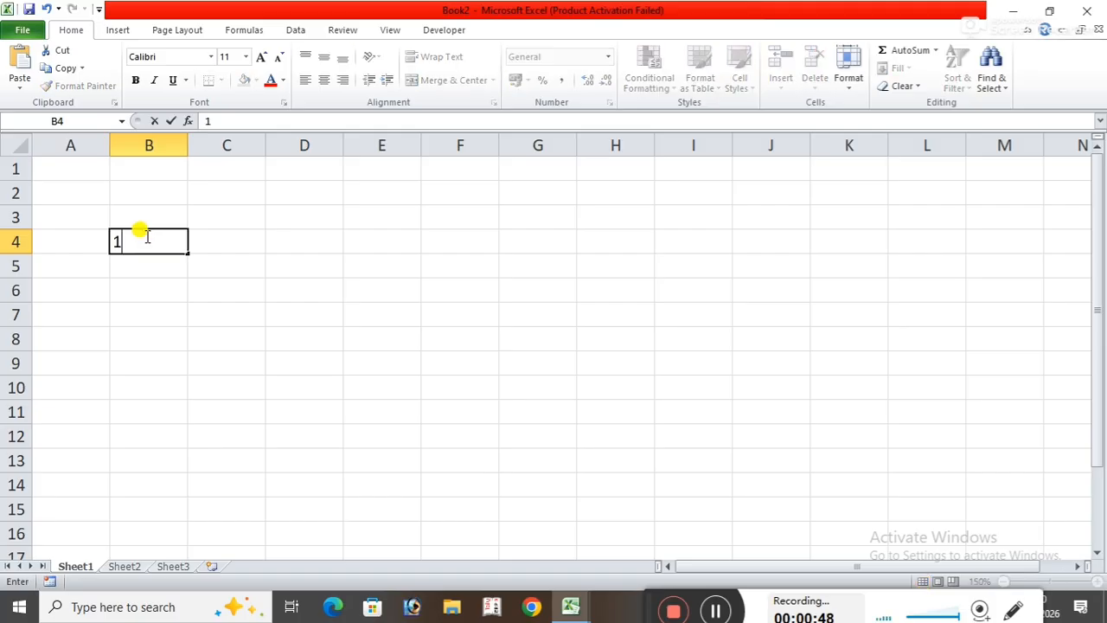
key(Return)
text(23)
key(Return)
text(3)
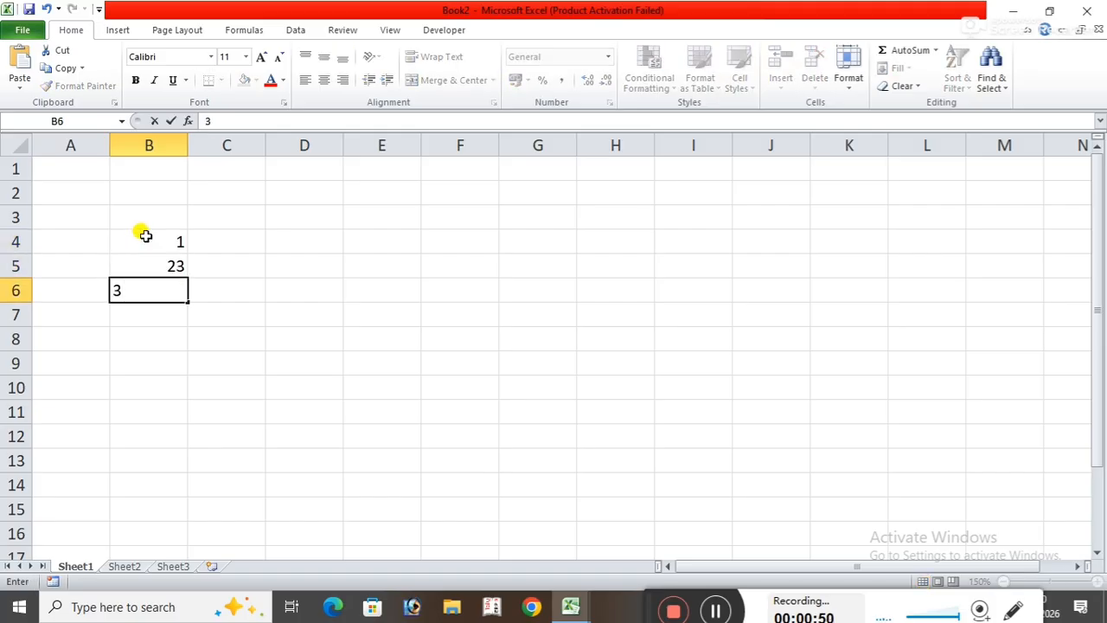
click(304, 290)
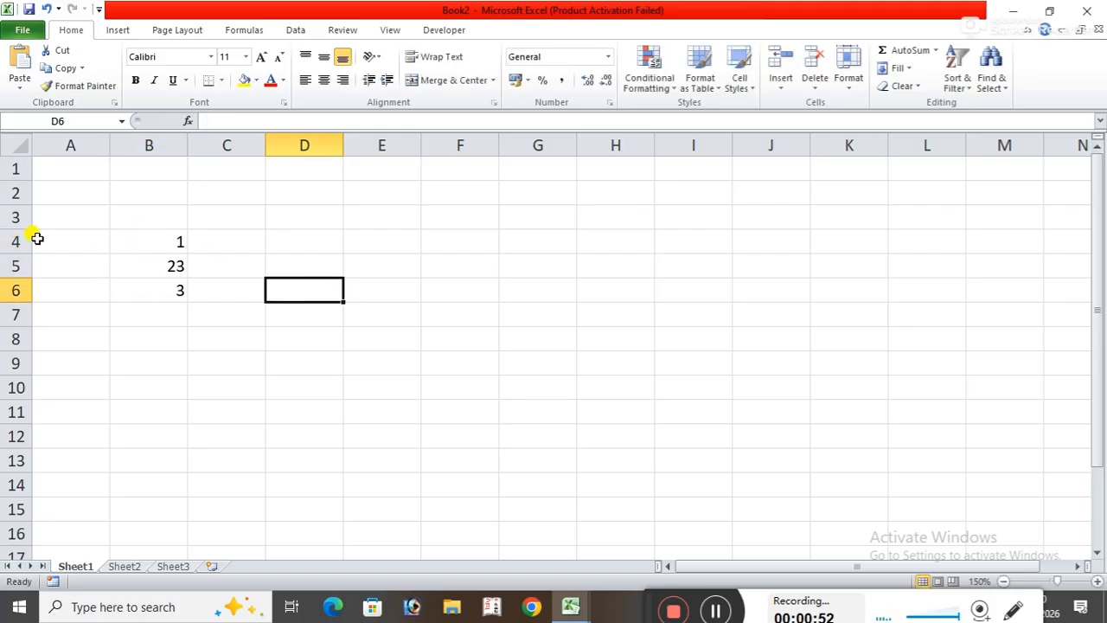
drag(130, 261, 181, 321)
key(Delete)
click(303, 290)
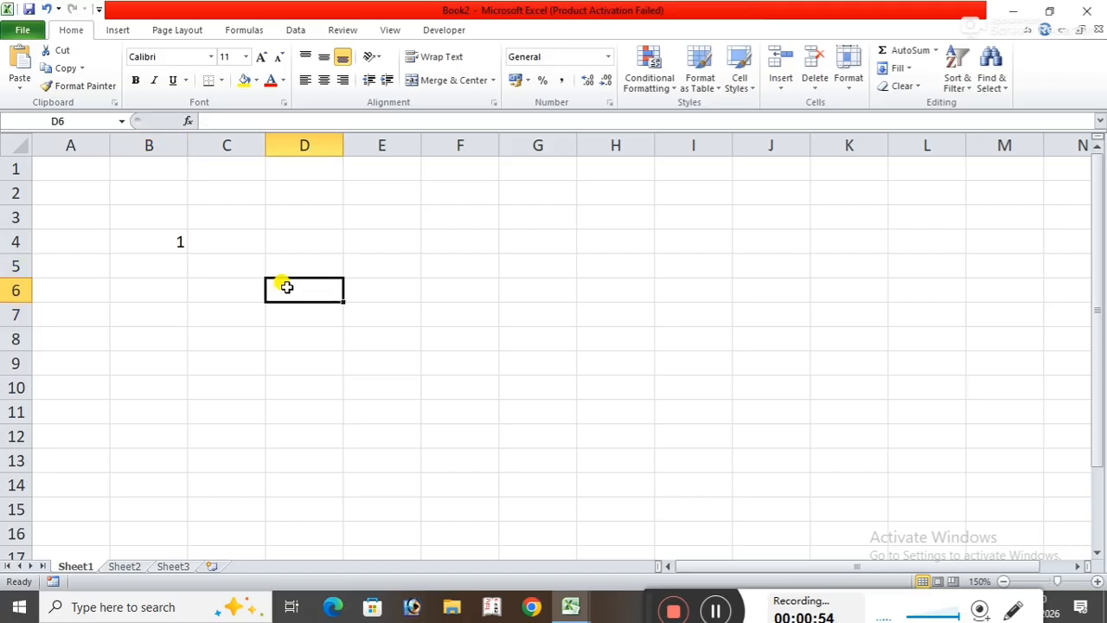
- Enter 1 in B4 and 2 in B5, and extend the series down to 10 in B13
click(176, 244)
text(1)
click(170, 262)
text(2)
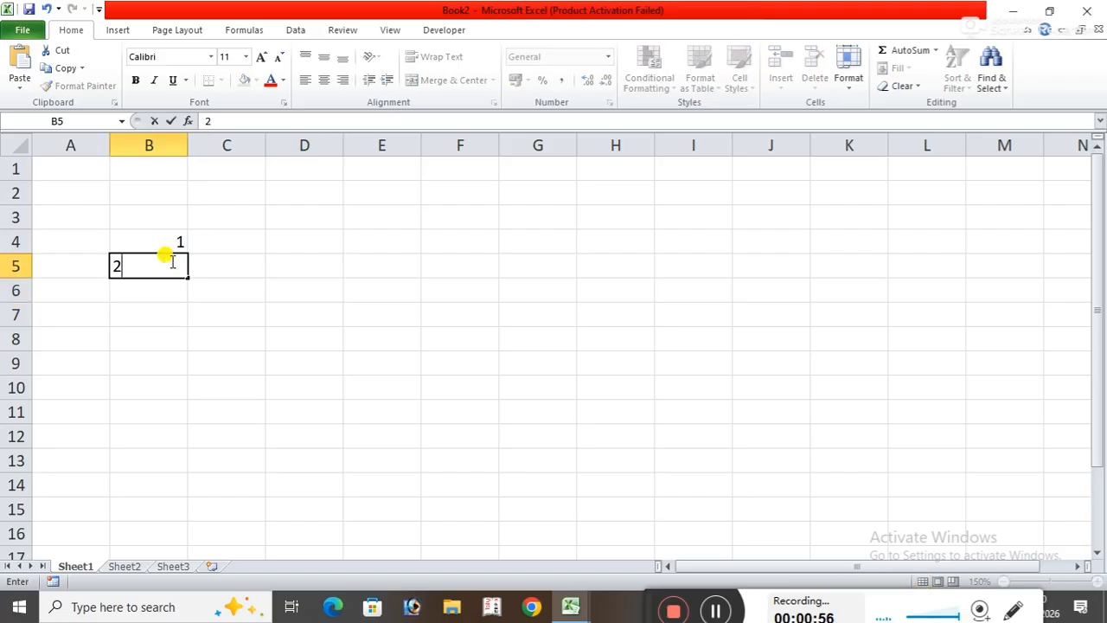
click(217, 264)
drag(148, 239, 188, 467)
click(433, 447)
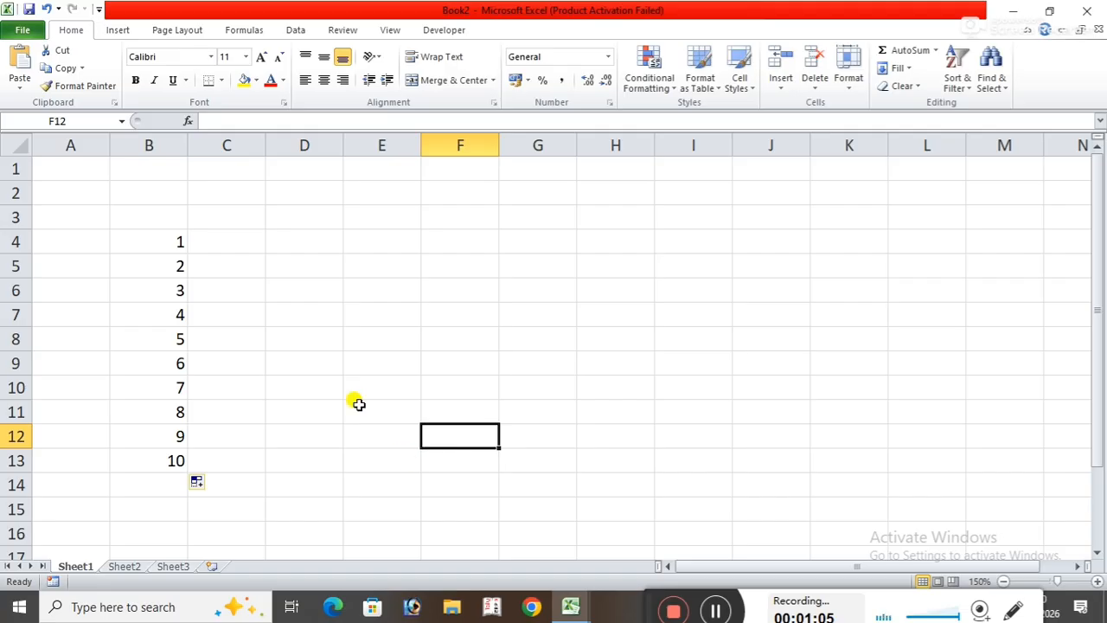
- Enter an asterisk (*) in C4 and fill it down to C13
click(201, 243)
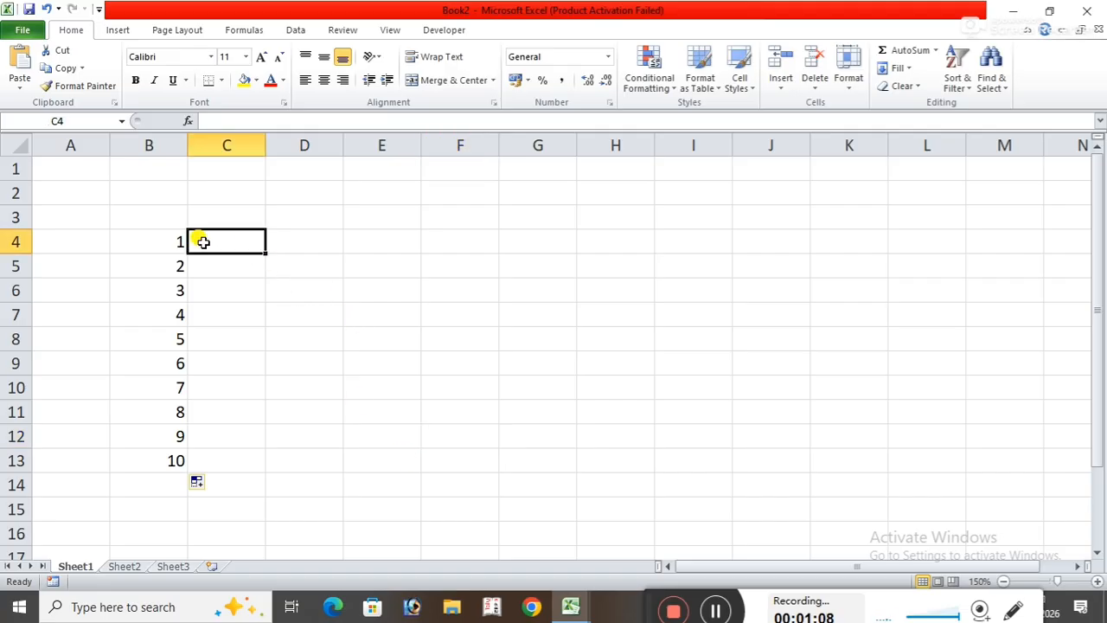
text(*)
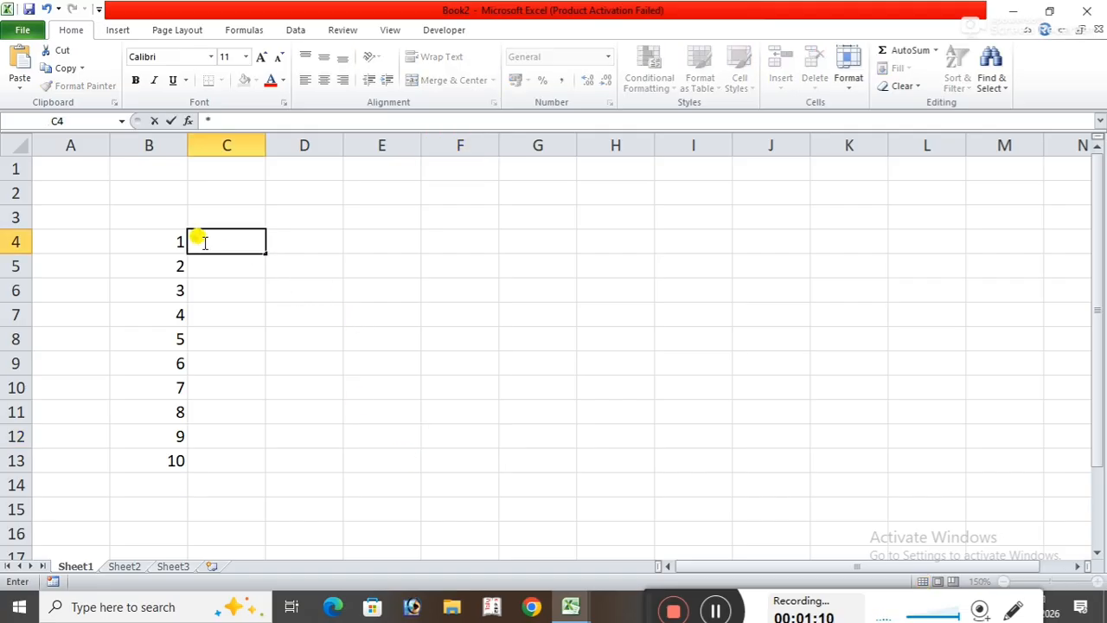
click(270, 281)
click(232, 235)
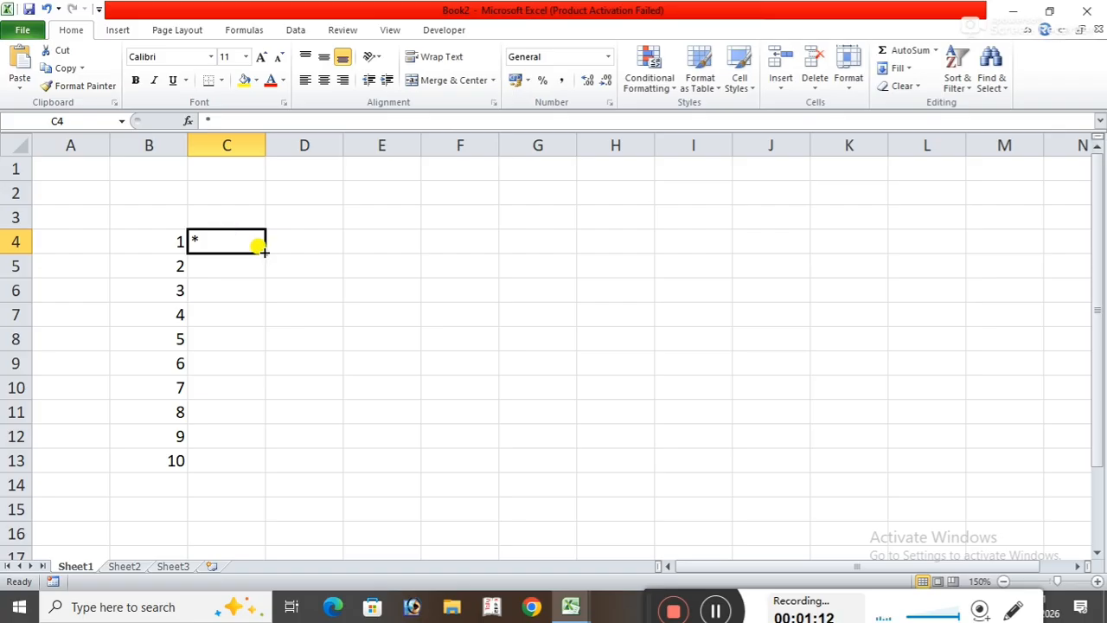
drag(265, 253, 307, 462)
click(375, 411)
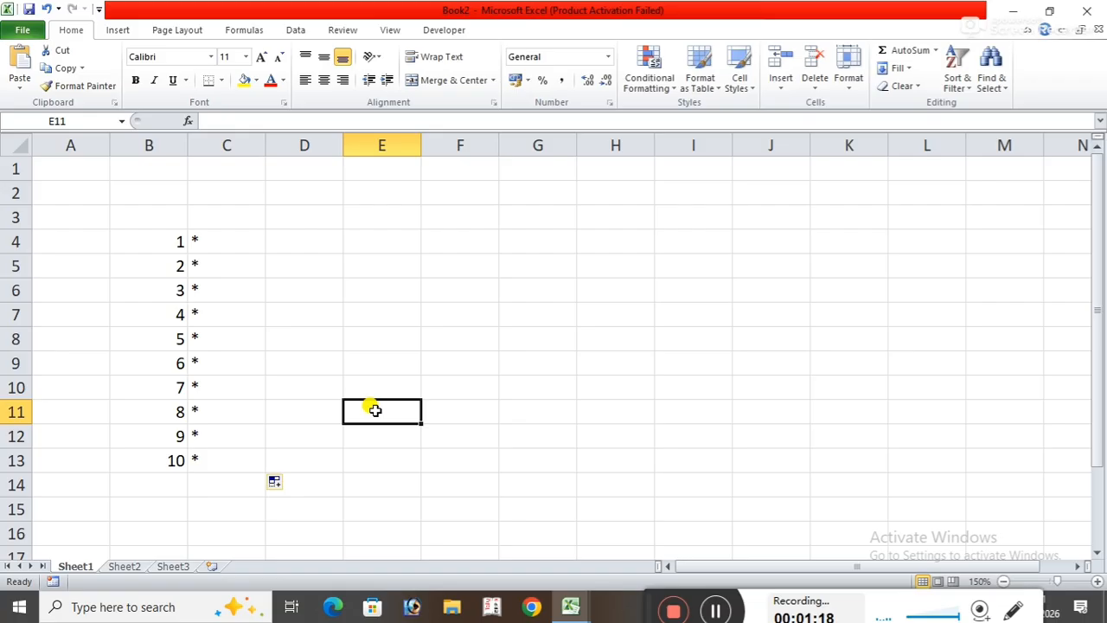
- Enter 1 in D4 and 2 in D5 to start the second number column
click(295, 243)
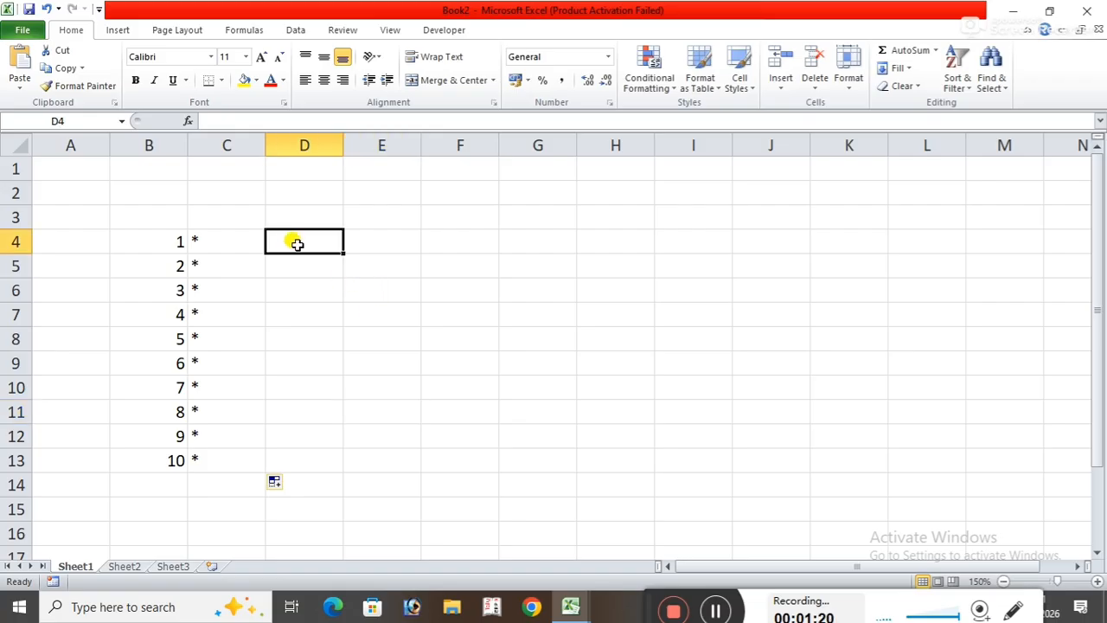
text(1)
key(Return)
text(2)
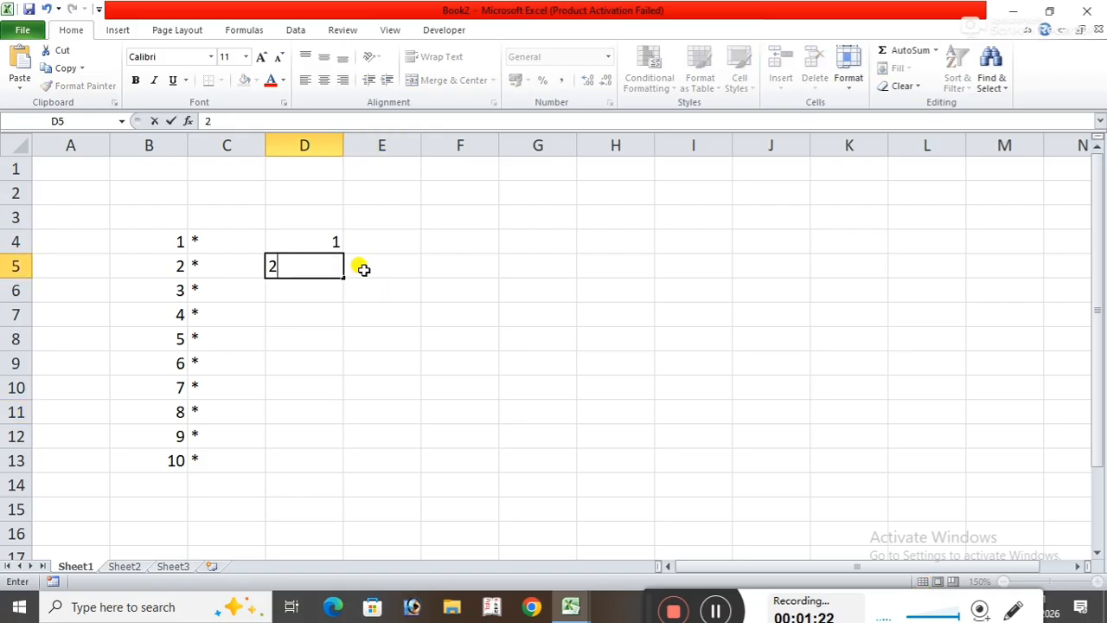
click(524, 311)
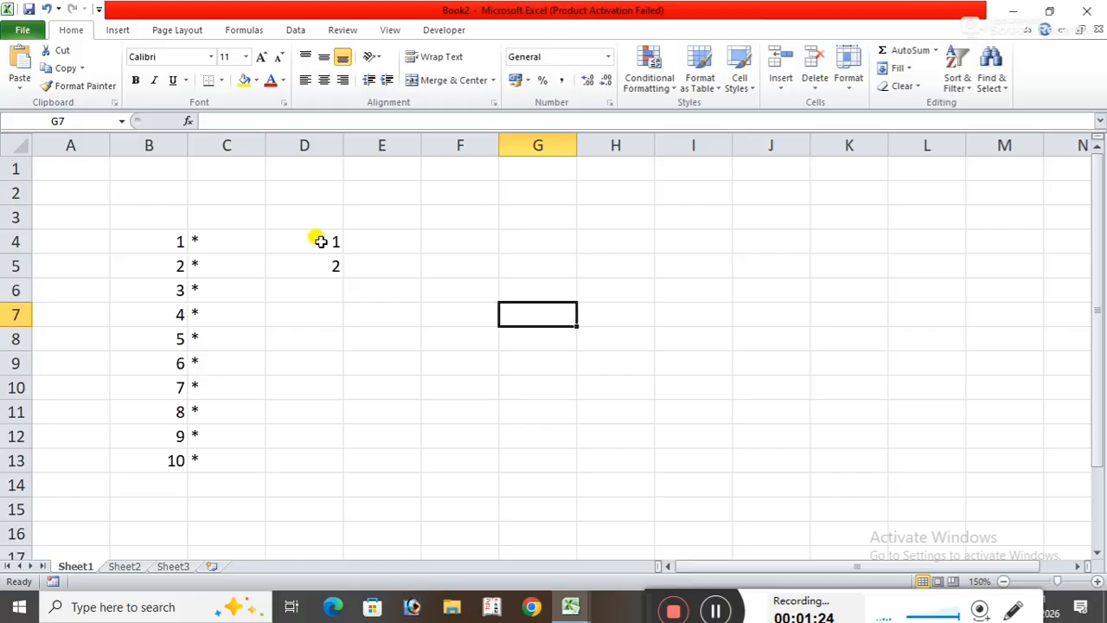
- Try to fill column D down to D13 from D4 alone
drag(309, 241, 314, 258)
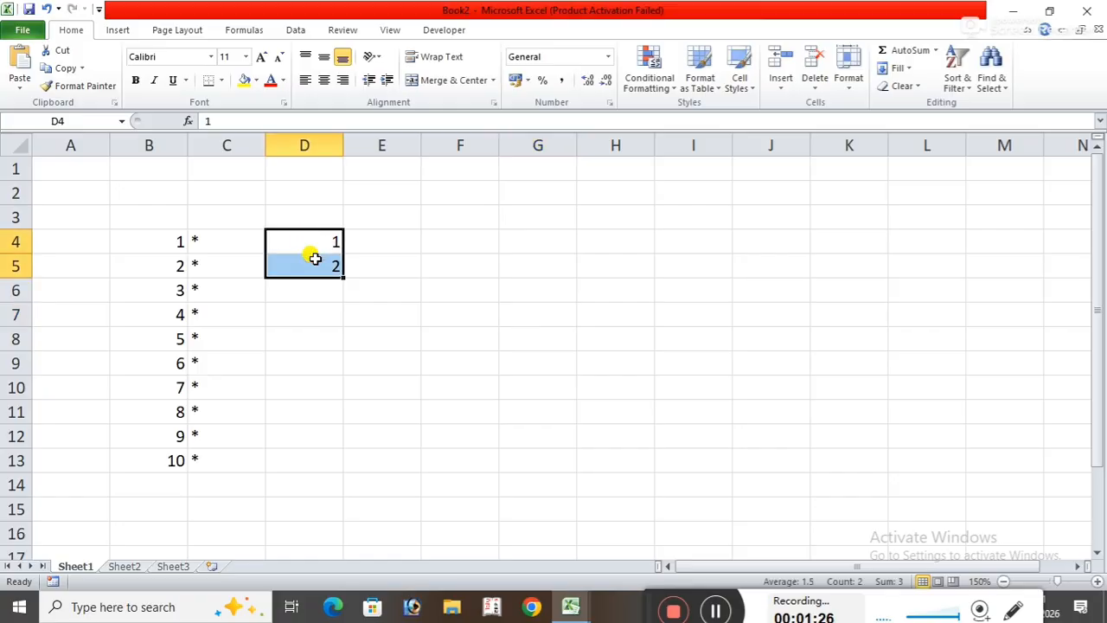
click(356, 244)
click(325, 233)
drag(345, 251, 349, 468)
click(447, 425)
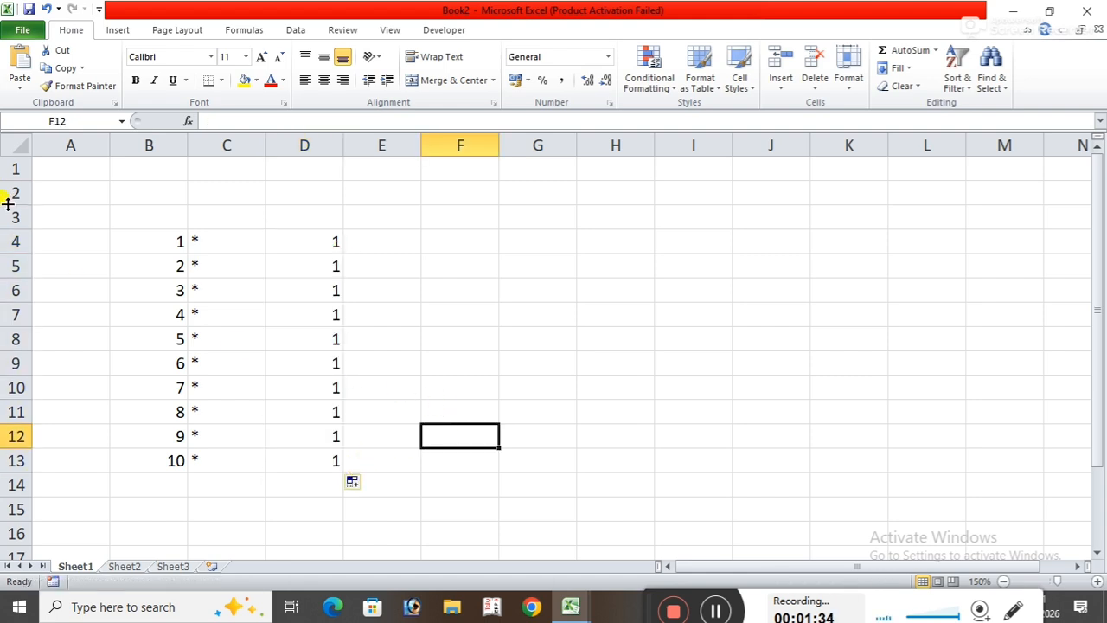
- Set D5 to 2 and extend the series from D4:D5 down to 10 in D13
click(306, 270)
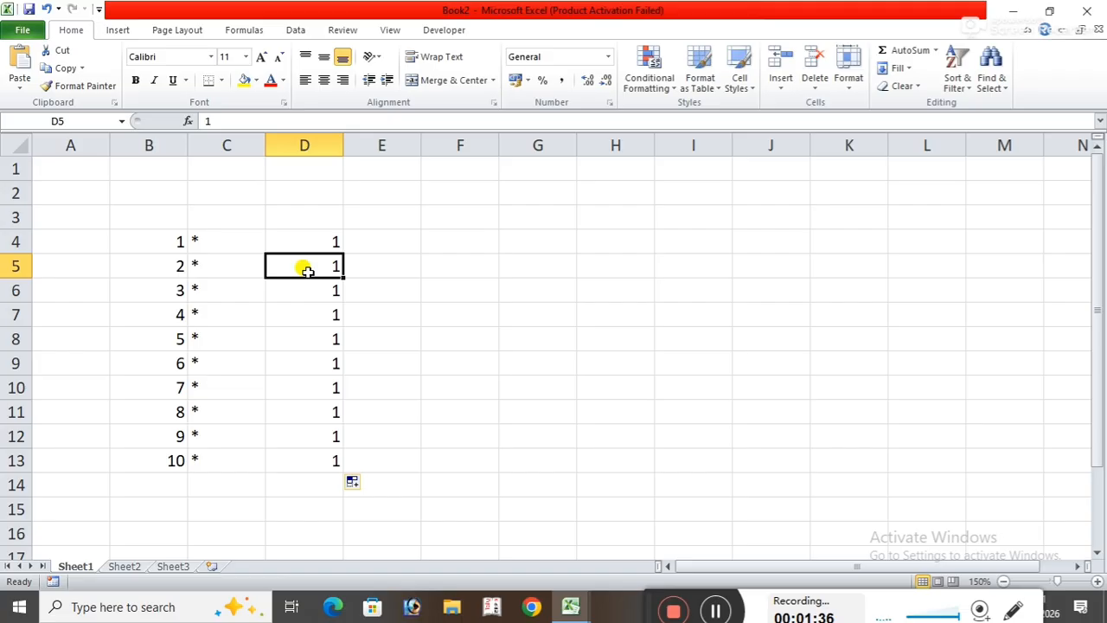
text(2)
click(470, 258)
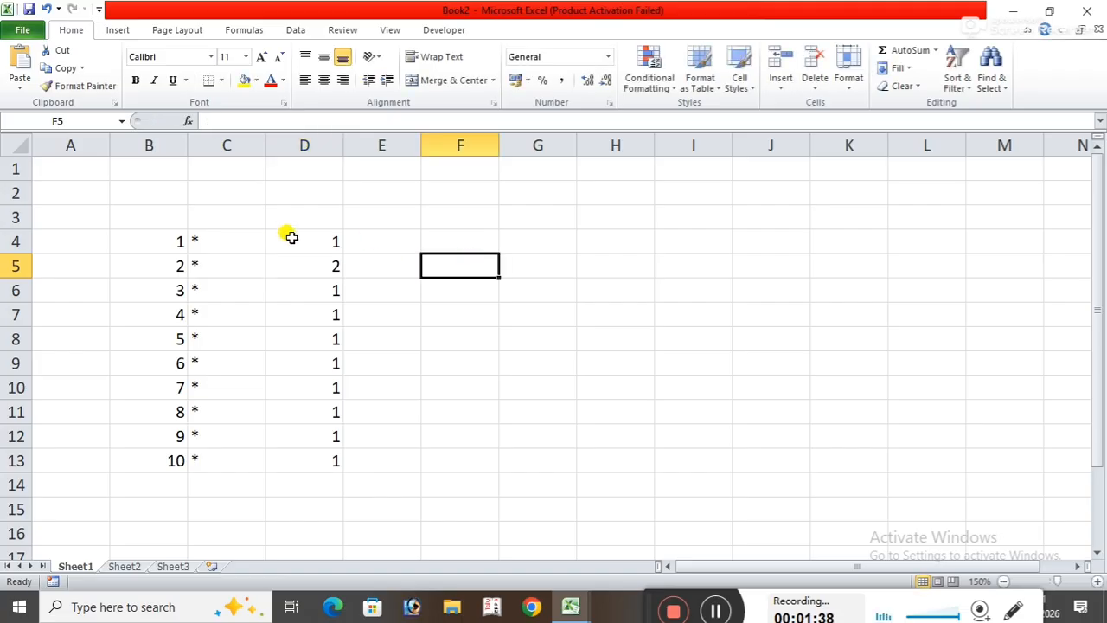
drag(292, 238, 341, 463)
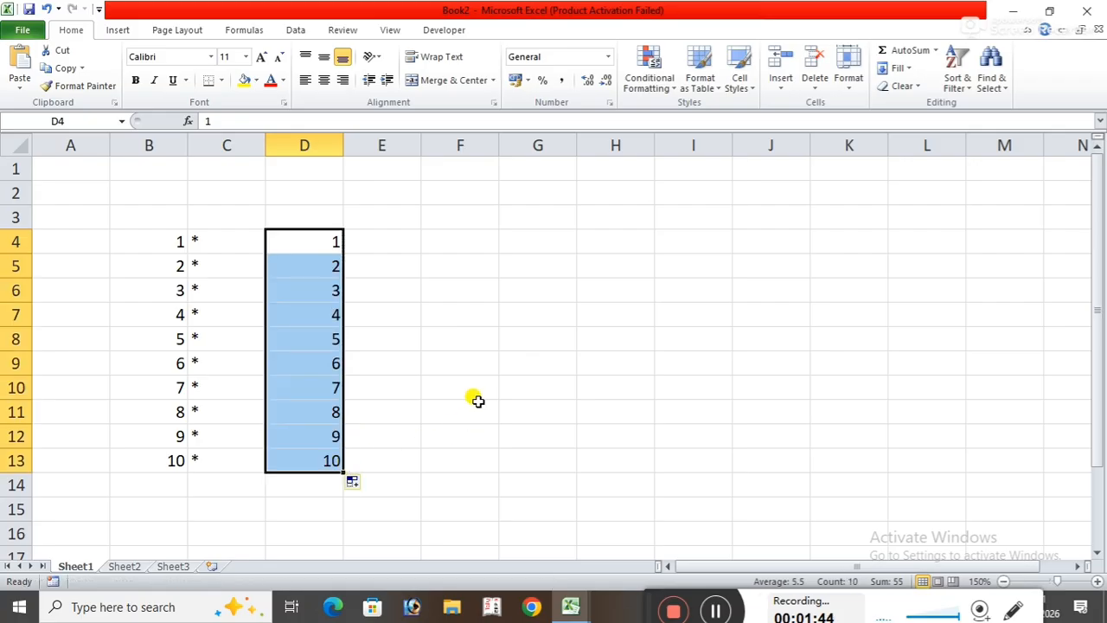
- Enter an equals sign (=) alone in E4, removing any cell reference picked up by mistake
click(378, 240)
text(=)
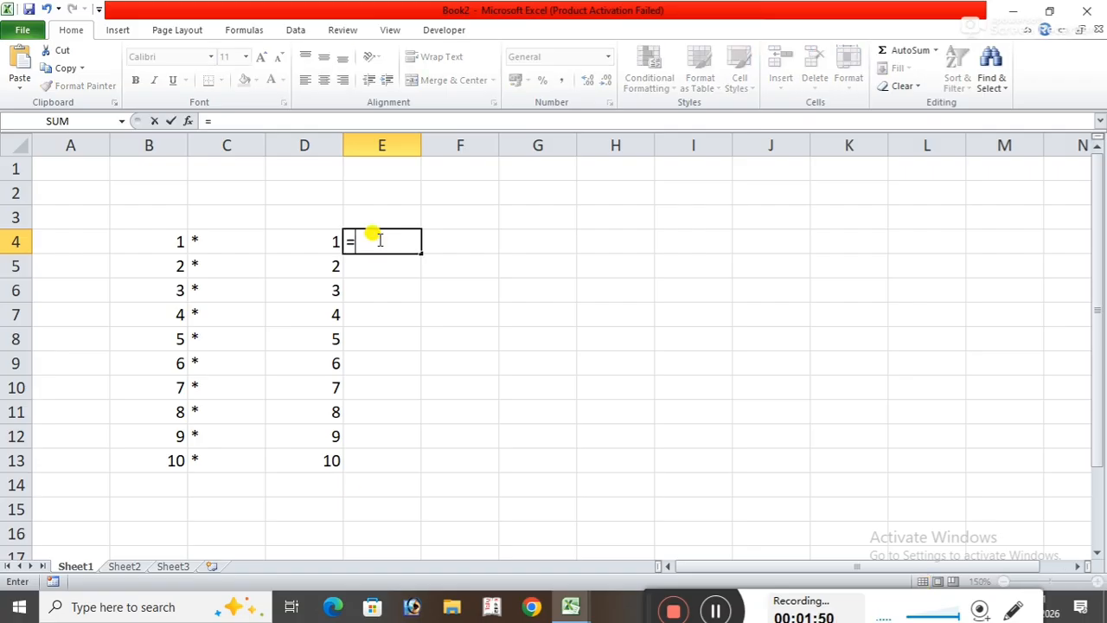
click(432, 270)
click(772, 309)
click(715, 216)
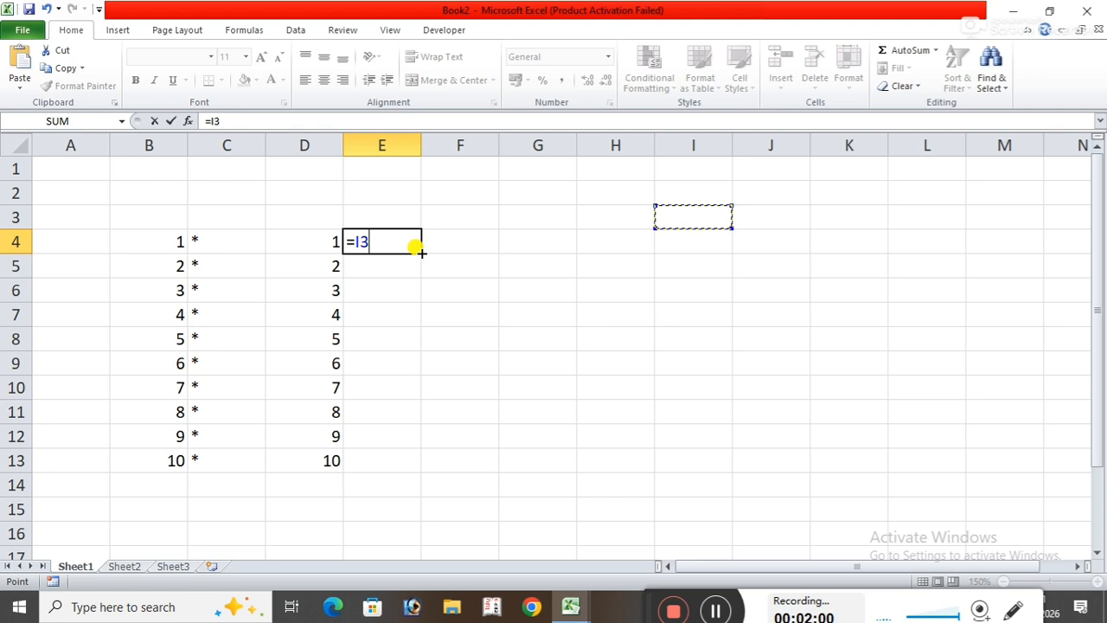
key(BackSpace)
key(BackSpace)
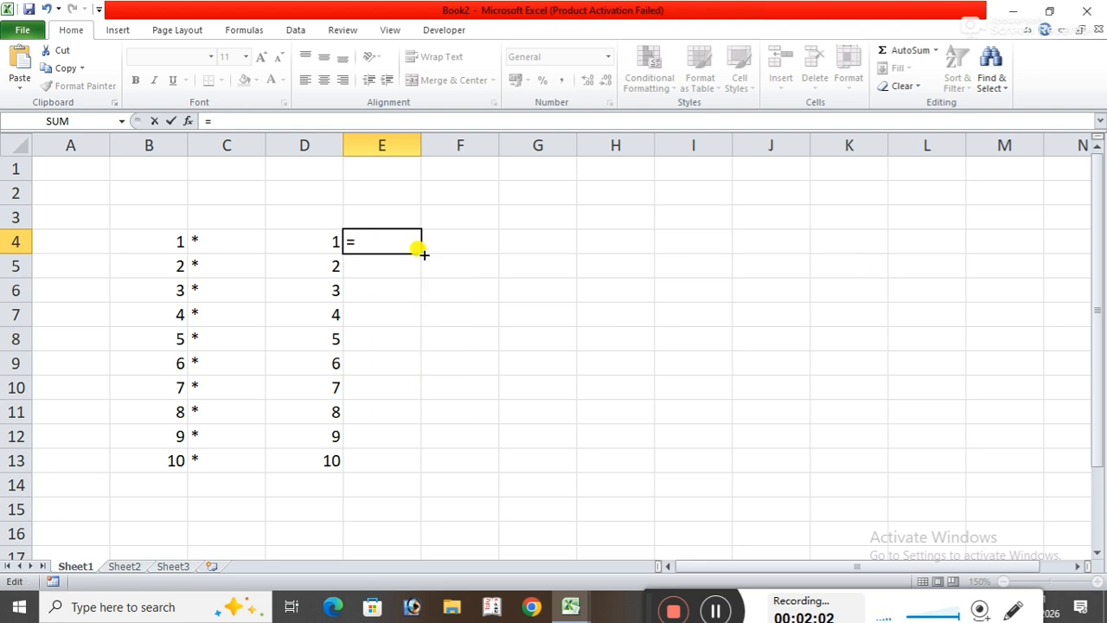
drag(422, 252, 451, 381)
key(Return)
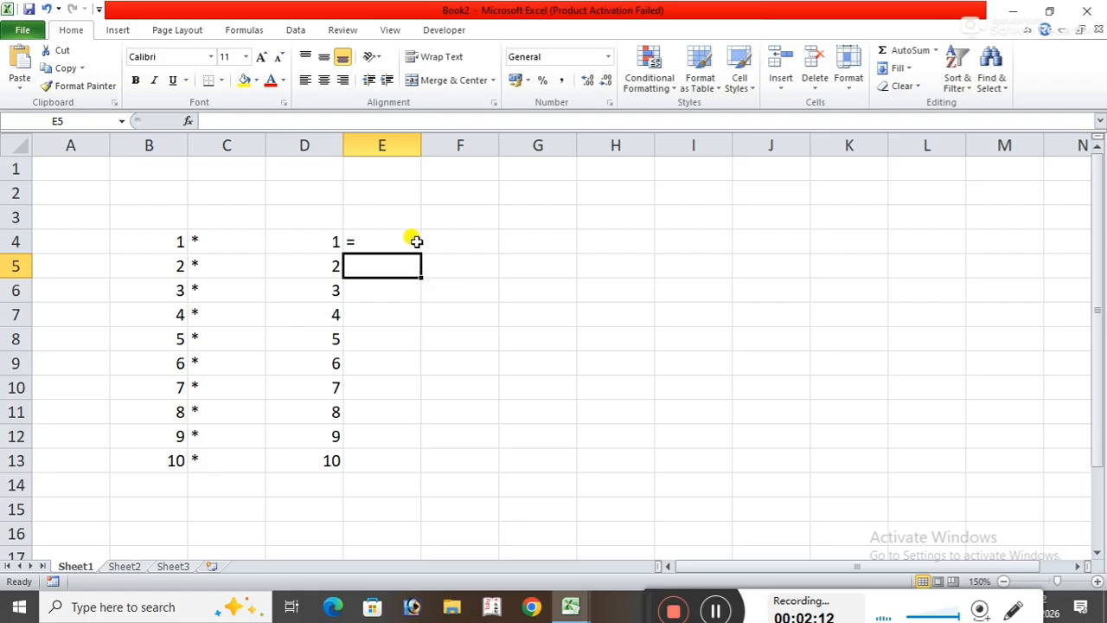
- Fill the equals sign from E4 down to E13
click(403, 239)
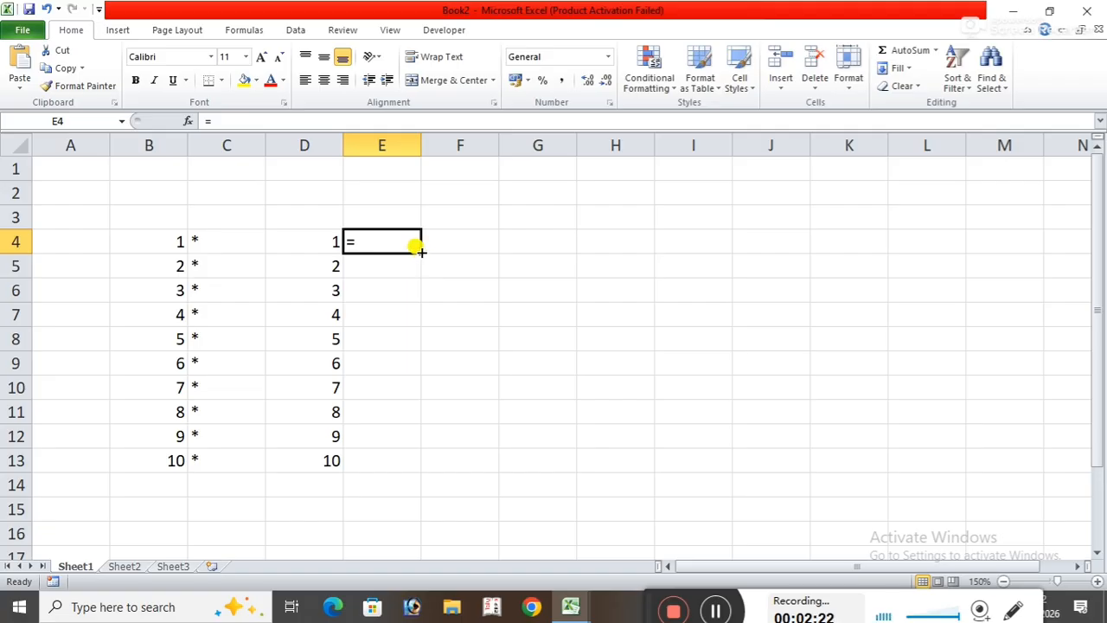
drag(419, 248, 432, 461)
click(563, 364)
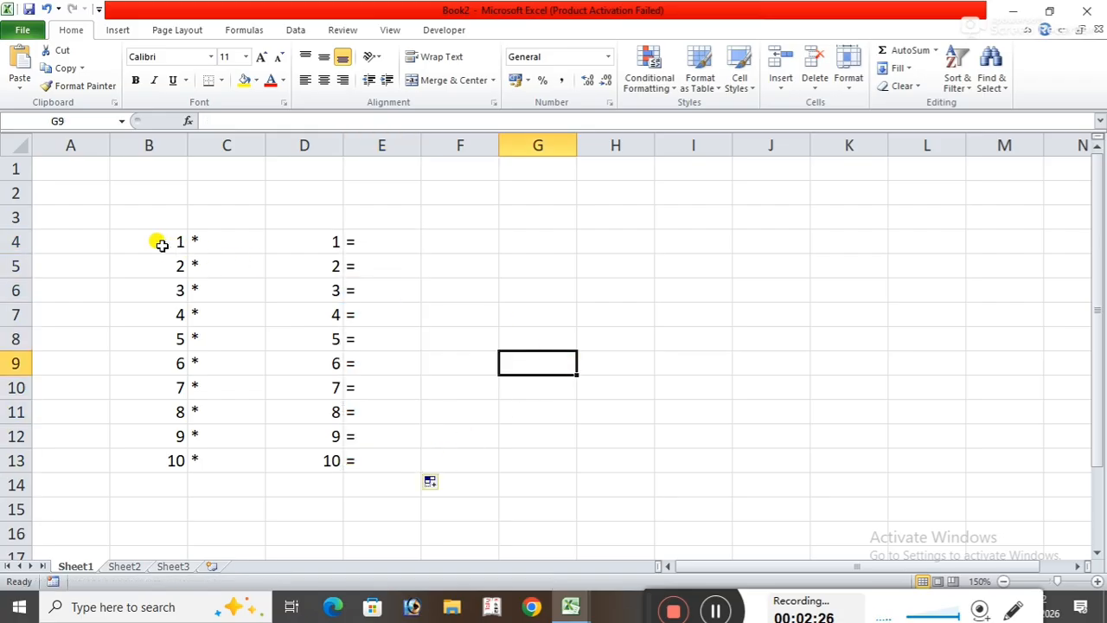
- Apply all borders to the range B4:F13 and center its contents horizontally
drag(161, 245, 465, 450)
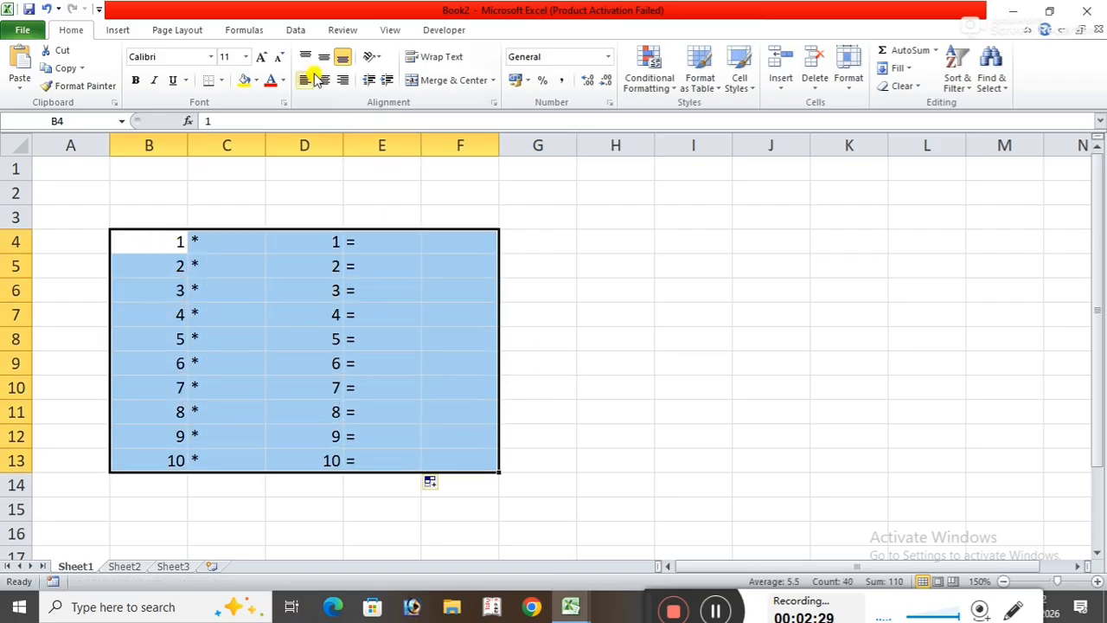
click(223, 81)
click(238, 209)
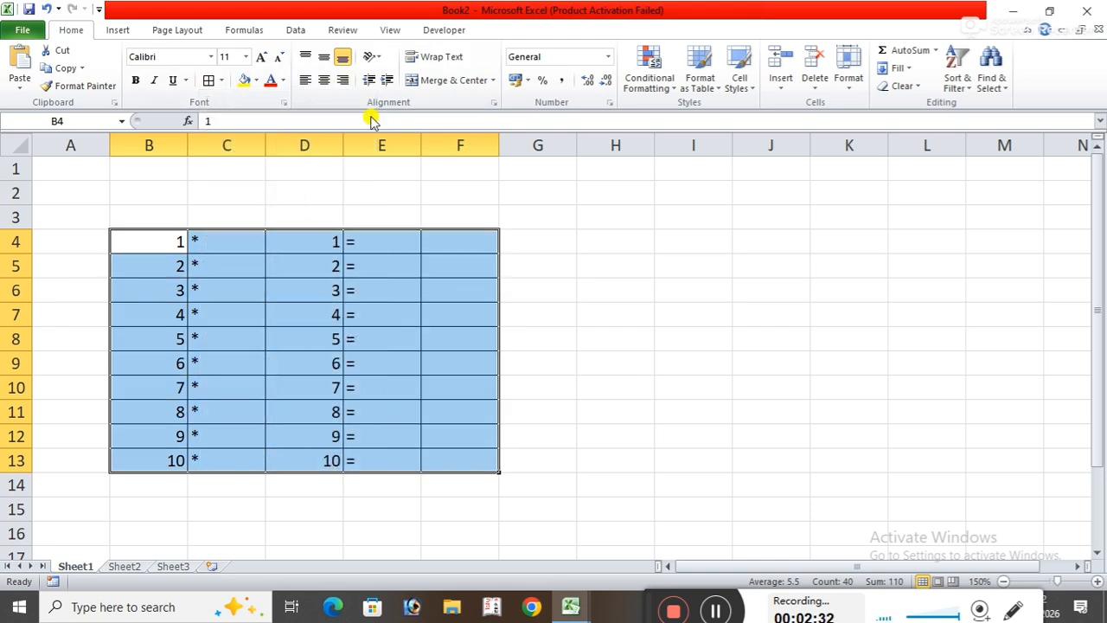
click(325, 80)
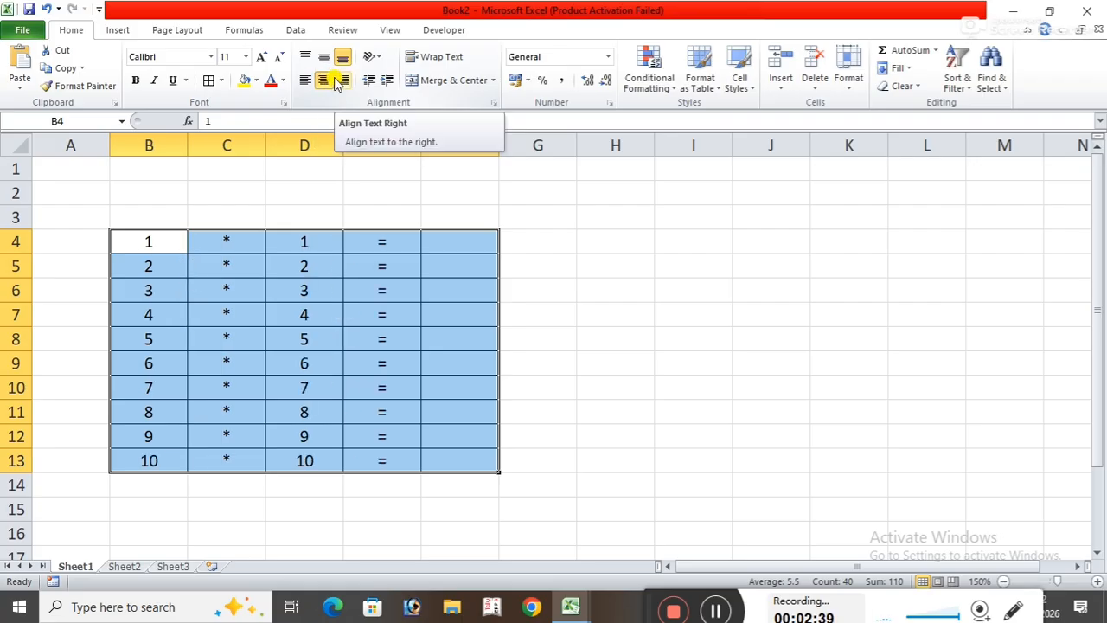
- Merge and center the range B2:E3 above the table and apply all borders to it
drag(121, 192, 358, 213)
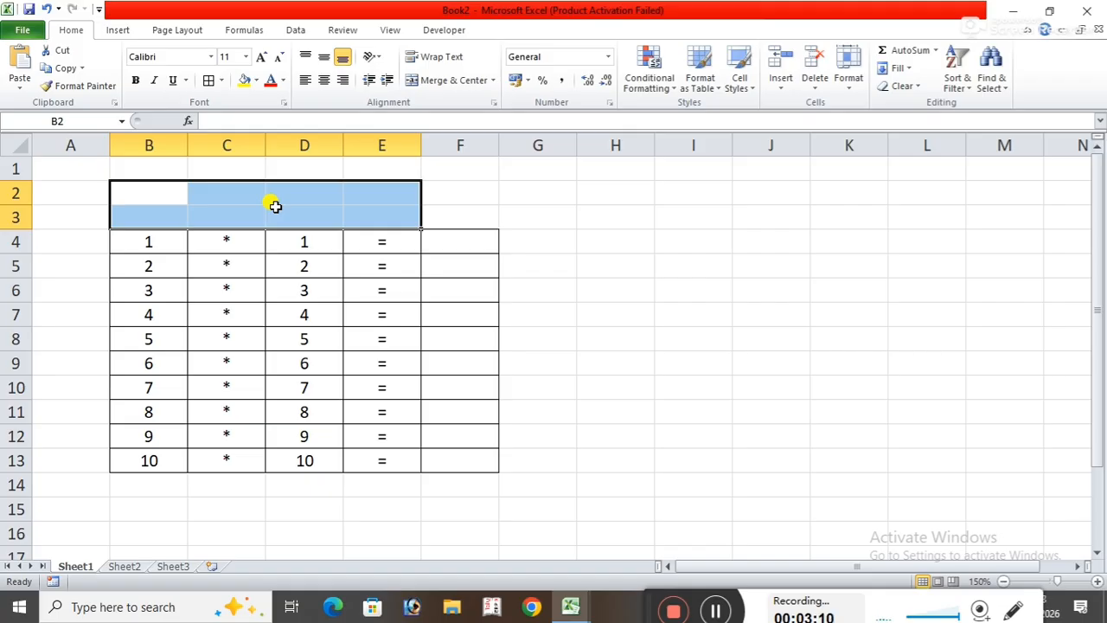
click(439, 78)
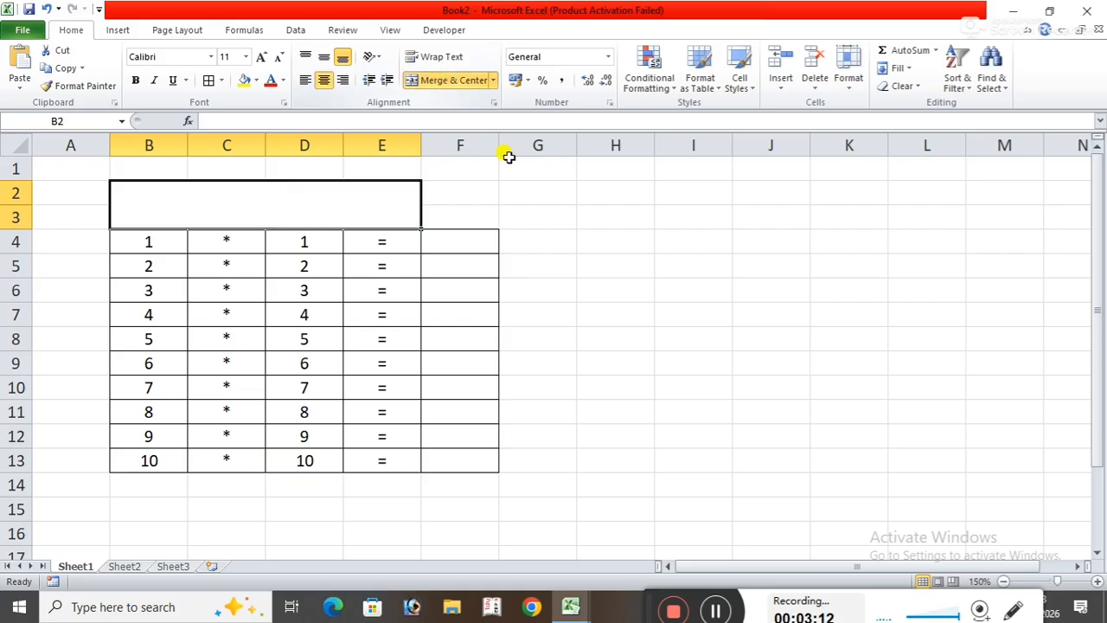
click(578, 193)
click(323, 202)
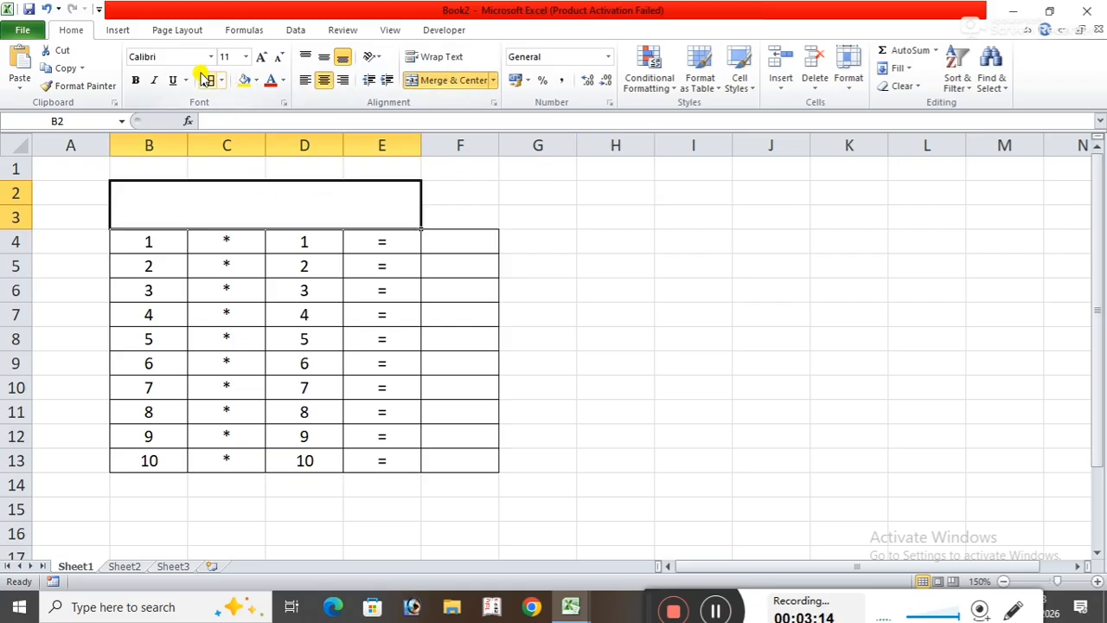
click(640, 214)
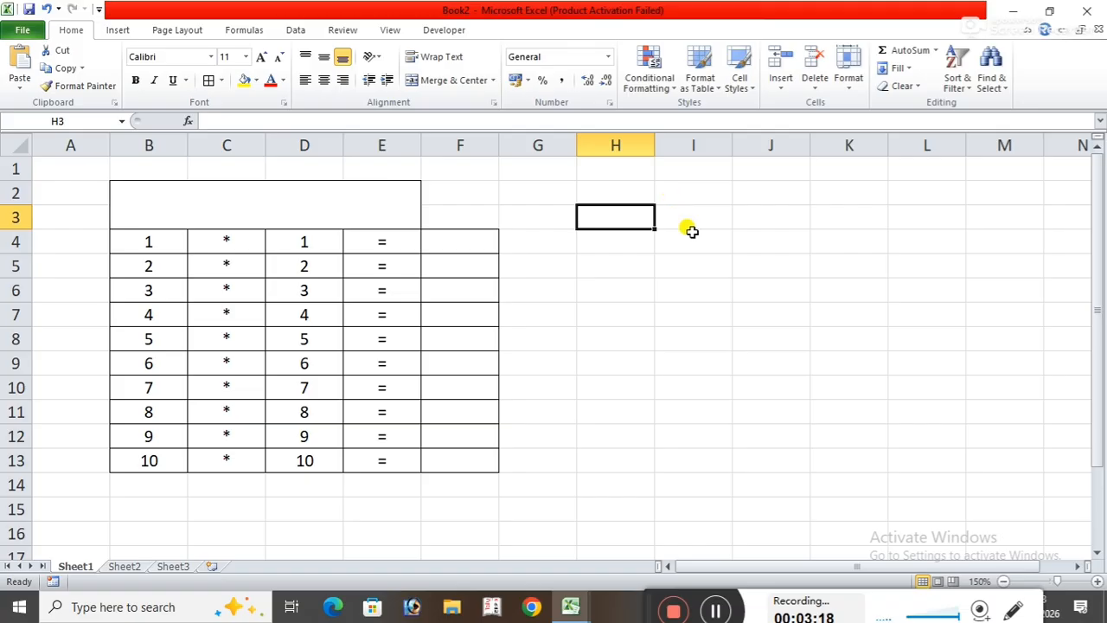
- Merge and center F2:F3 beside the title cell and apply all borders to it
drag(449, 200, 452, 217)
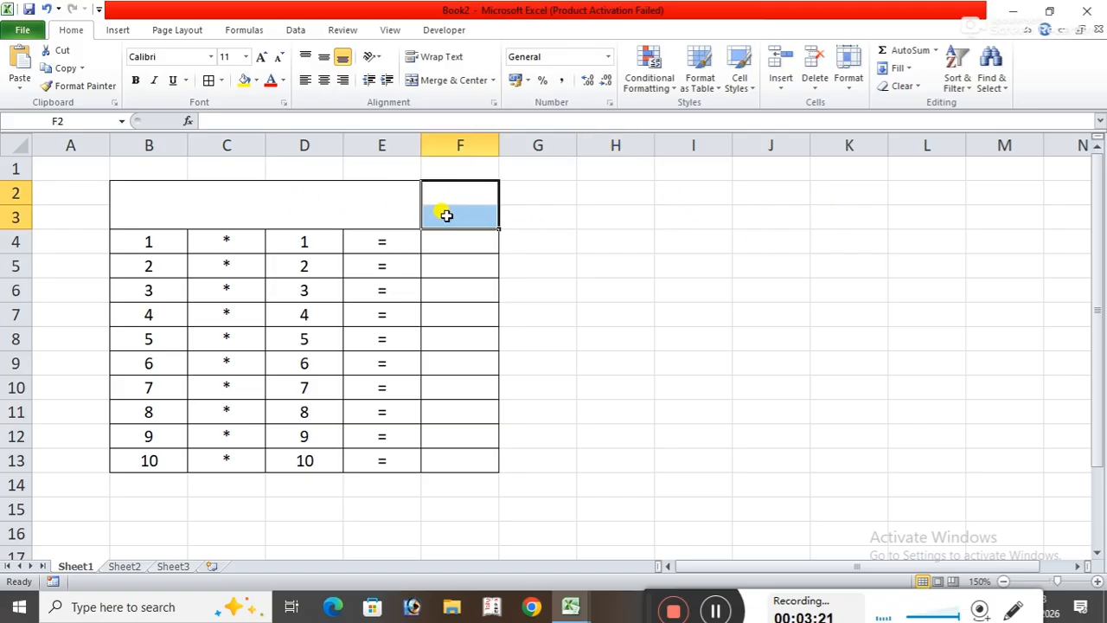
click(453, 79)
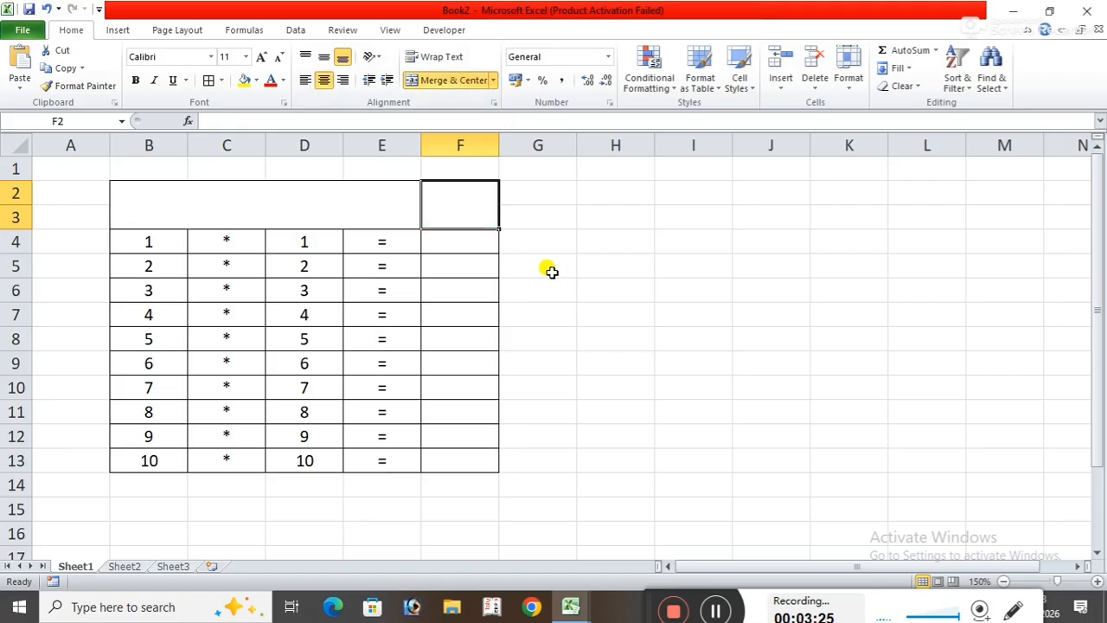
click(684, 272)
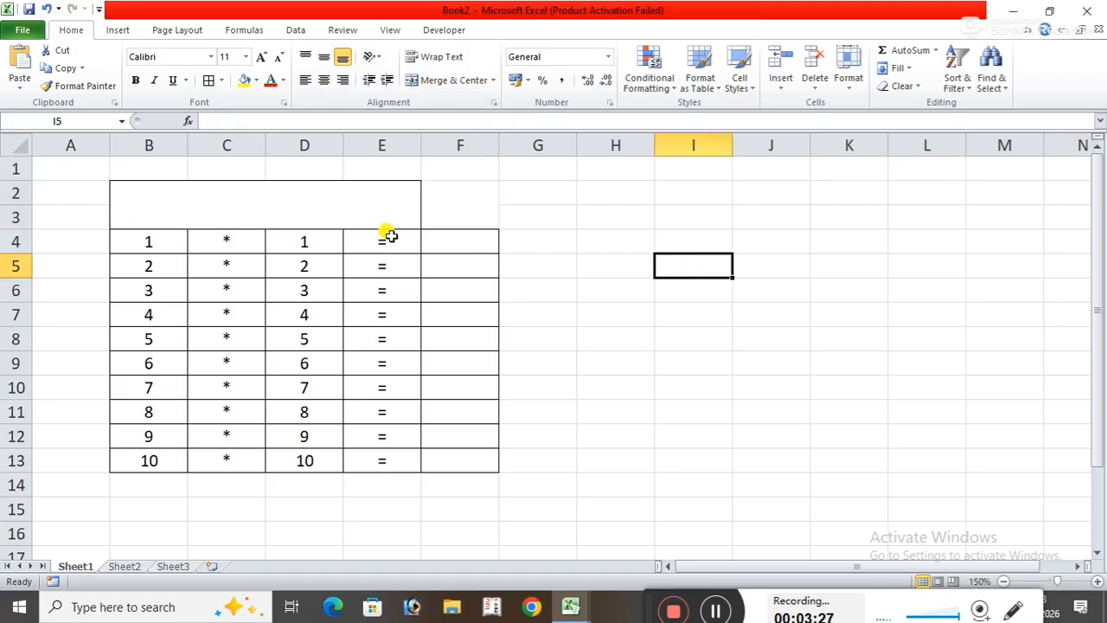
click(465, 191)
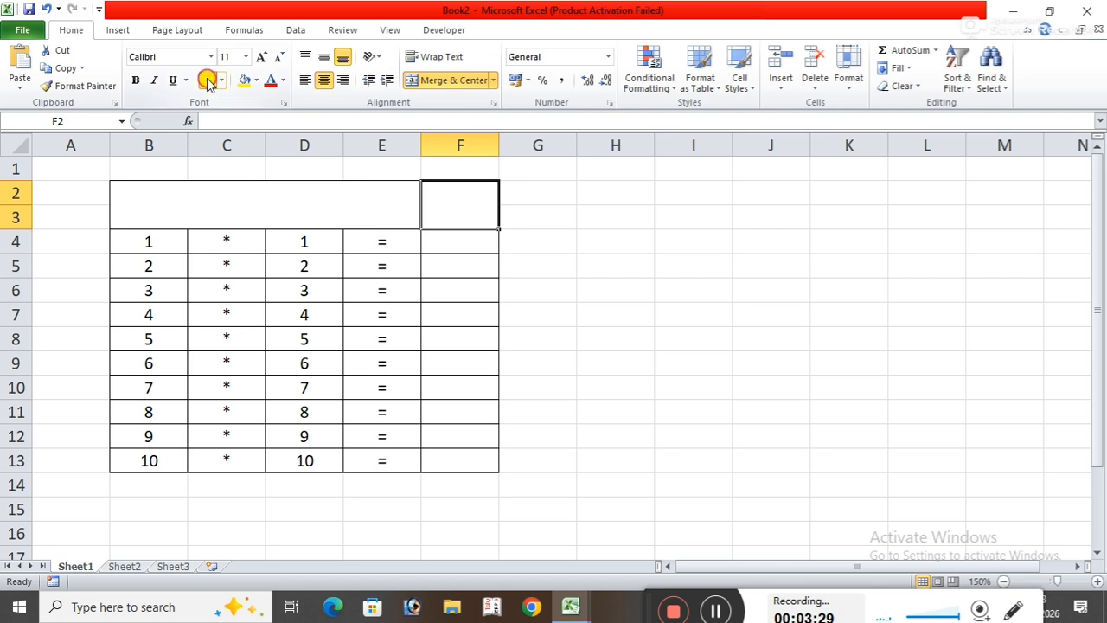
click(703, 260)
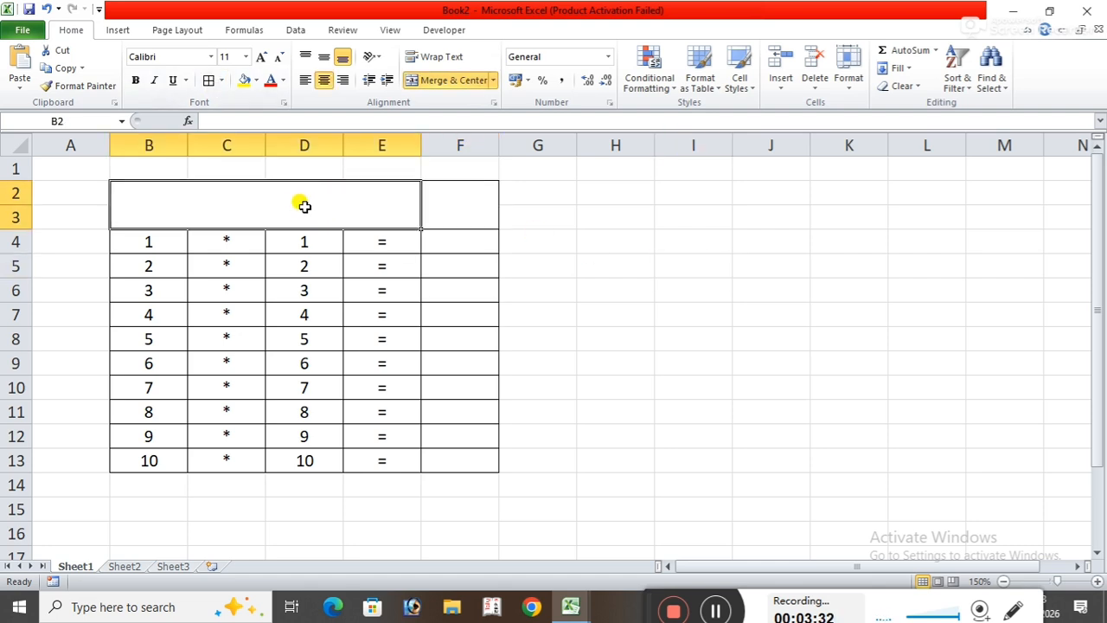
- Enter the title Table in the merged B2:E3 cell, with a capital T
text(t)
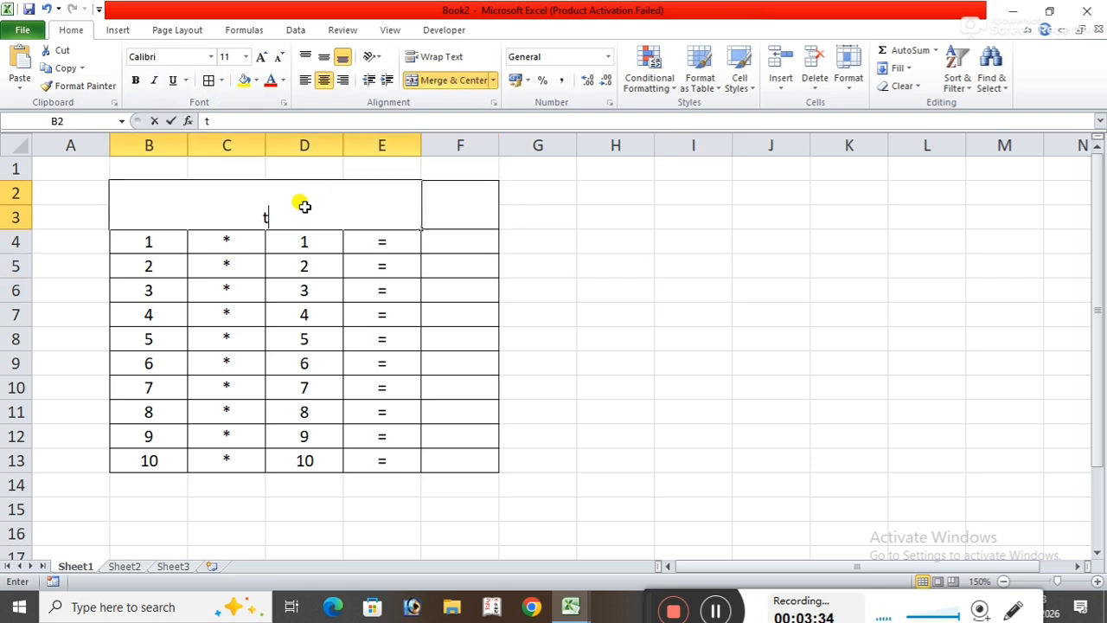
text(able)
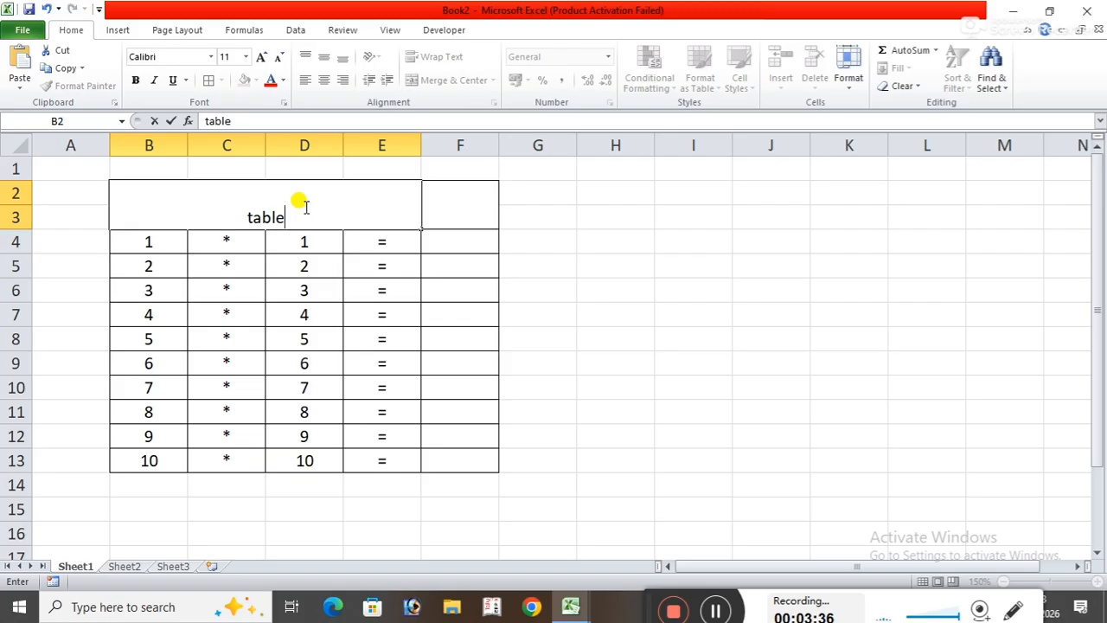
click(662, 217)
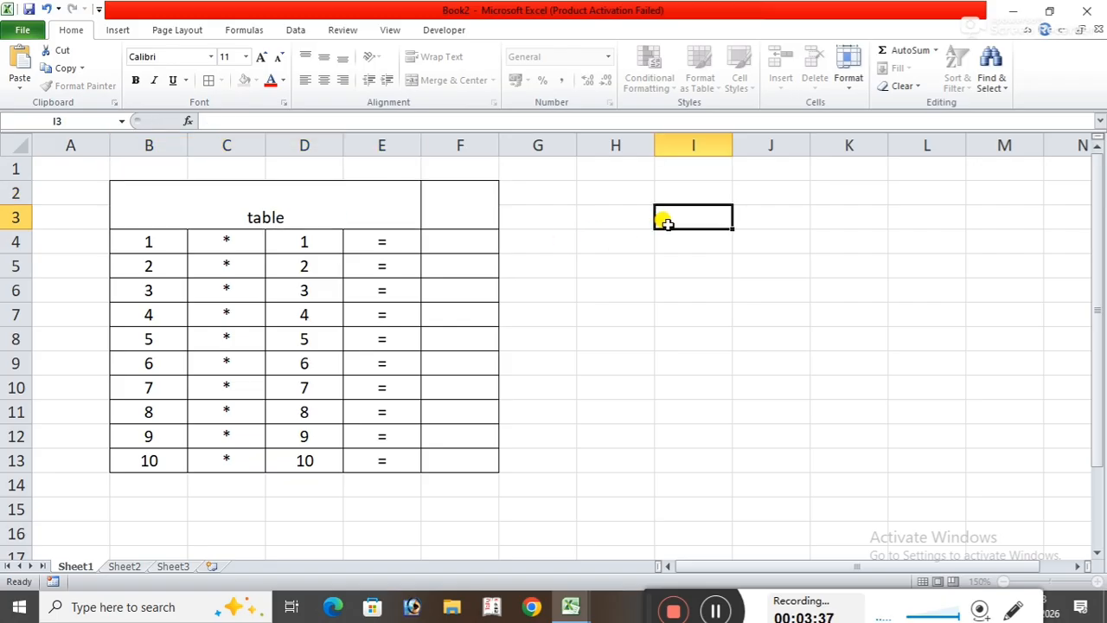
double_click(249, 215)
key(BackSpace)
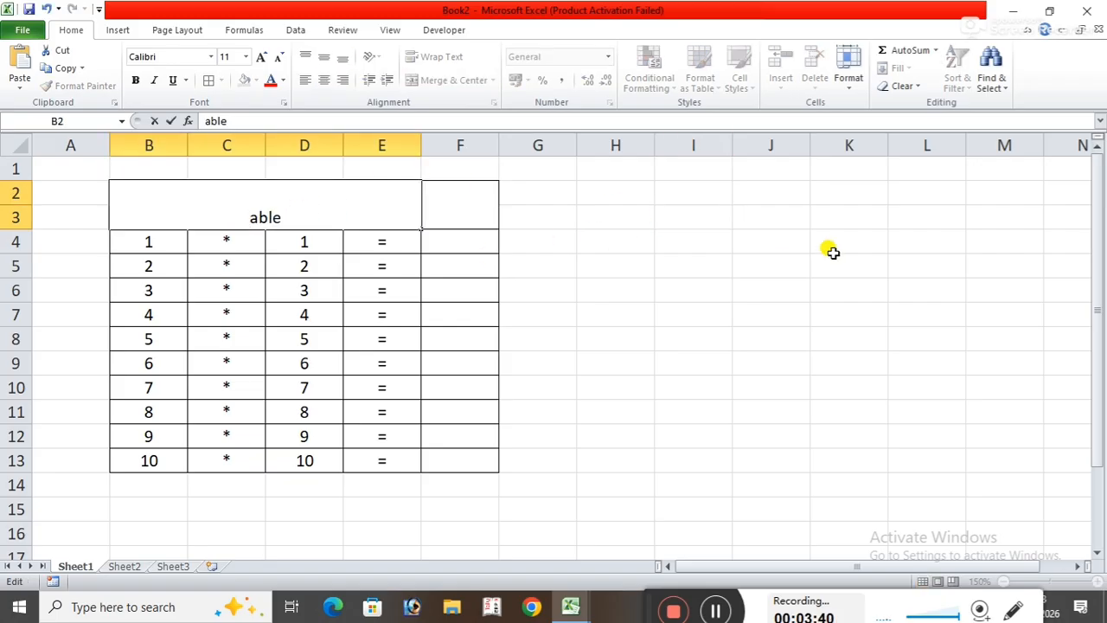
text(T)
click(833, 251)
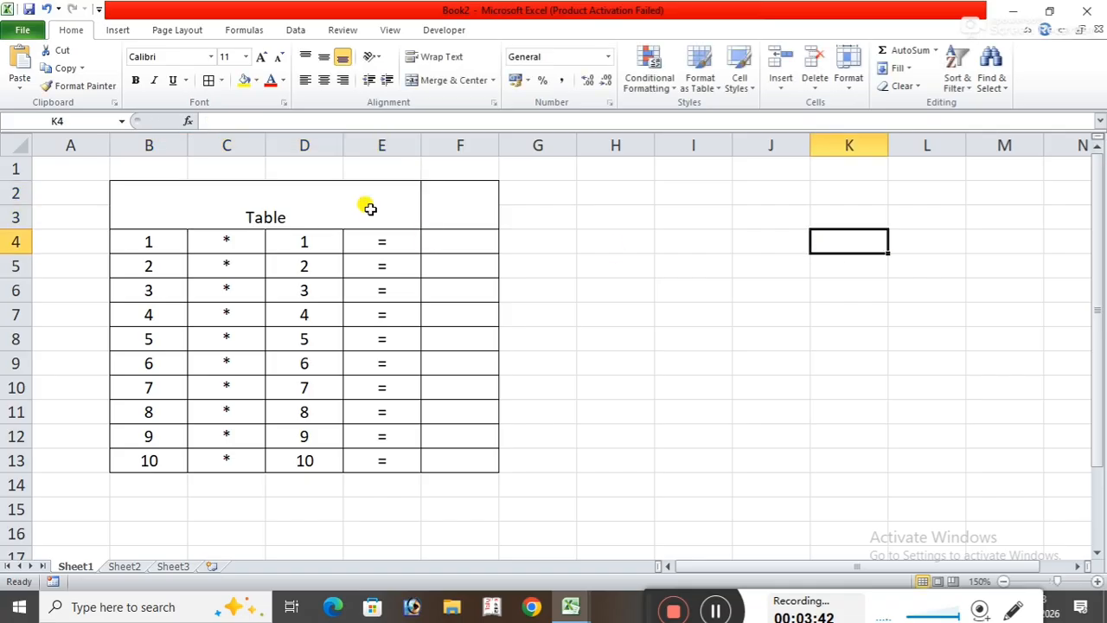
- Enlarge the font of the Table title in B2 to size 24
click(316, 201)
click(473, 210)
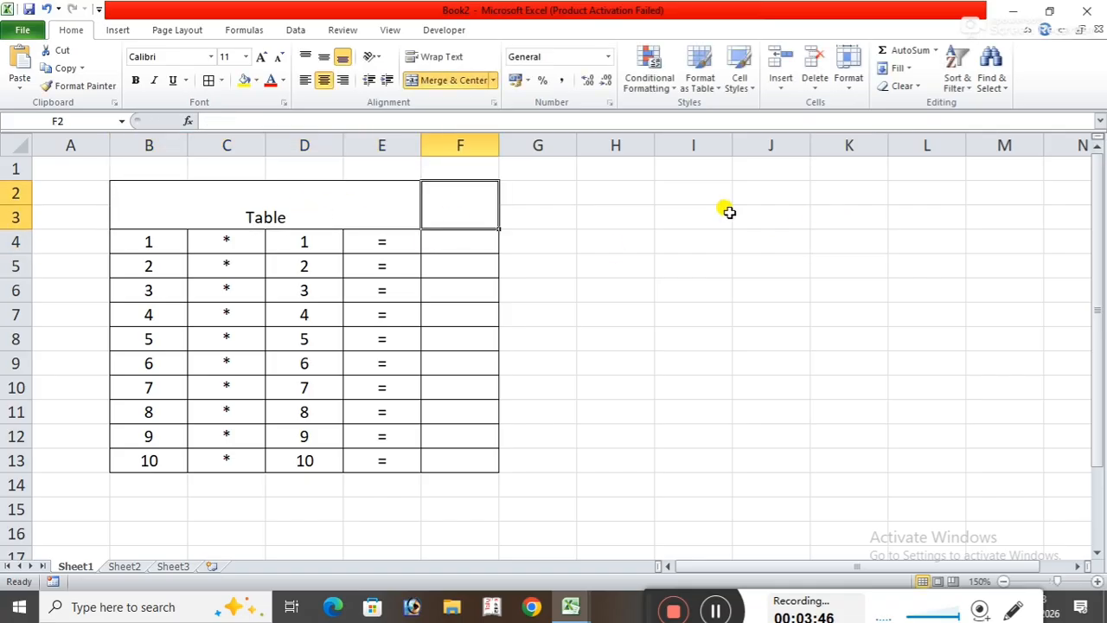
click(345, 200)
click(262, 57)
click(261, 57)
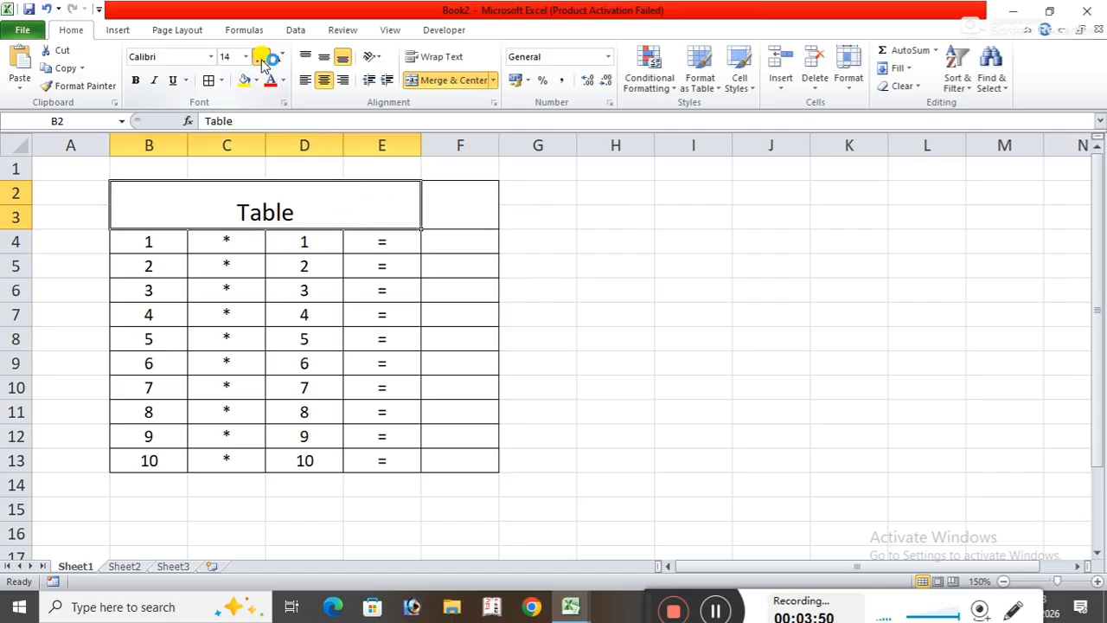
click(261, 57)
click(261, 57)
click(262, 57)
click(261, 57)
click(261, 57)
click(693, 256)
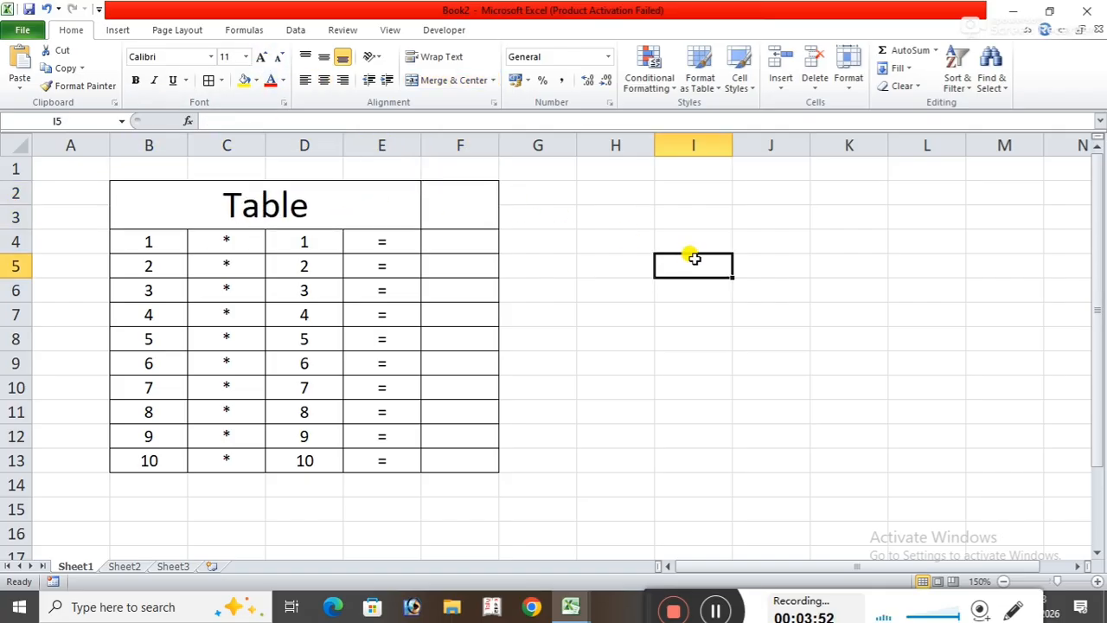
- Merge and center H2:J3 and enter the sample text fgsdgfdsgs in it
drag(615, 189, 734, 211)
click(452, 80)
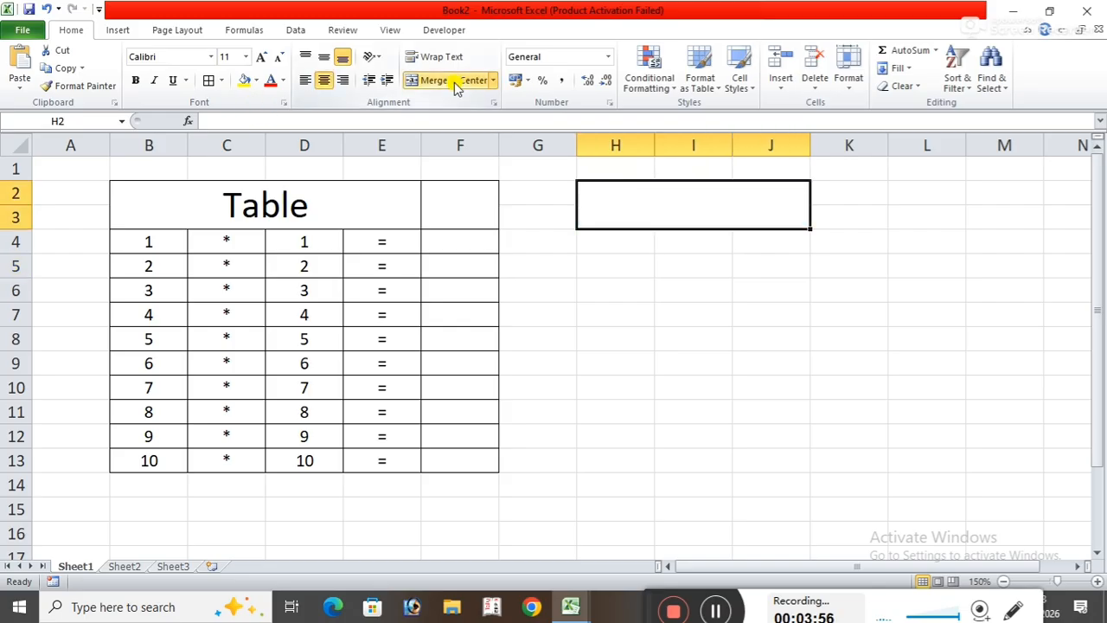
text(fgsdgfdsgs)
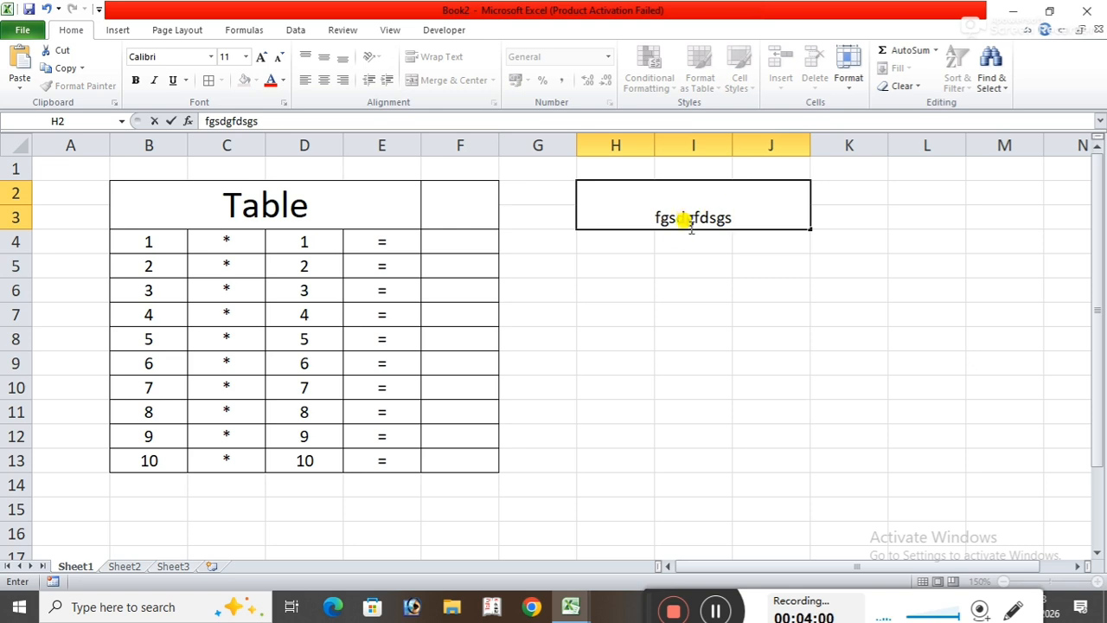
- Try to enlarge the sample text in H2 to font size 48 while the cell is still being edited
click(262, 57)
click(262, 57)
click(262, 57)
click(262, 57)
click(262, 57)
click(262, 57)
click(262, 57)
click(262, 57)
click(262, 57)
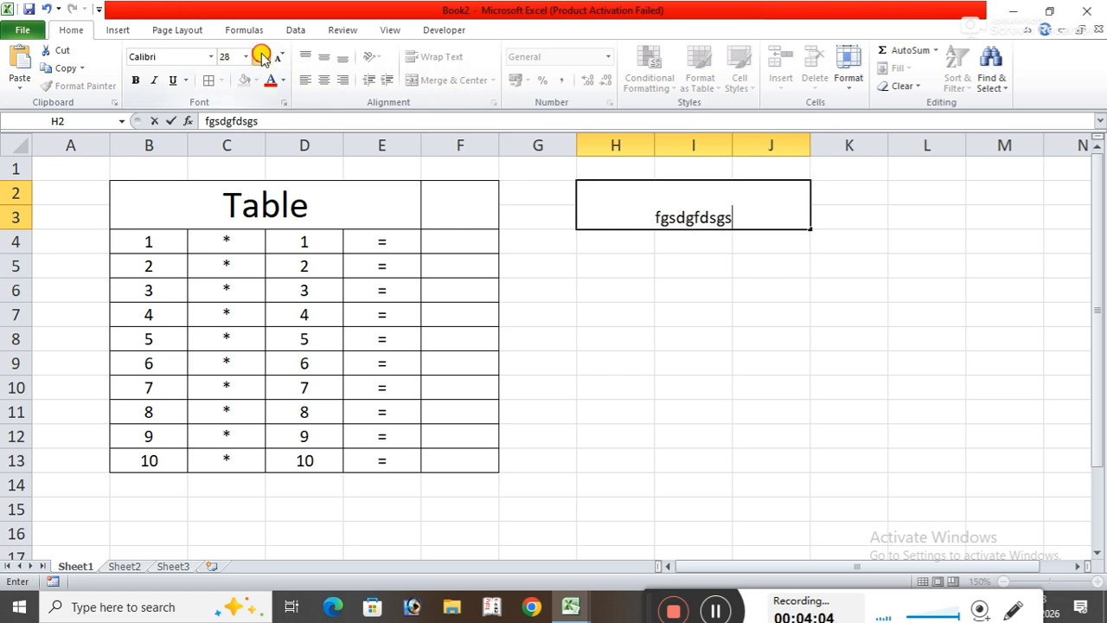
click(262, 57)
click(263, 57)
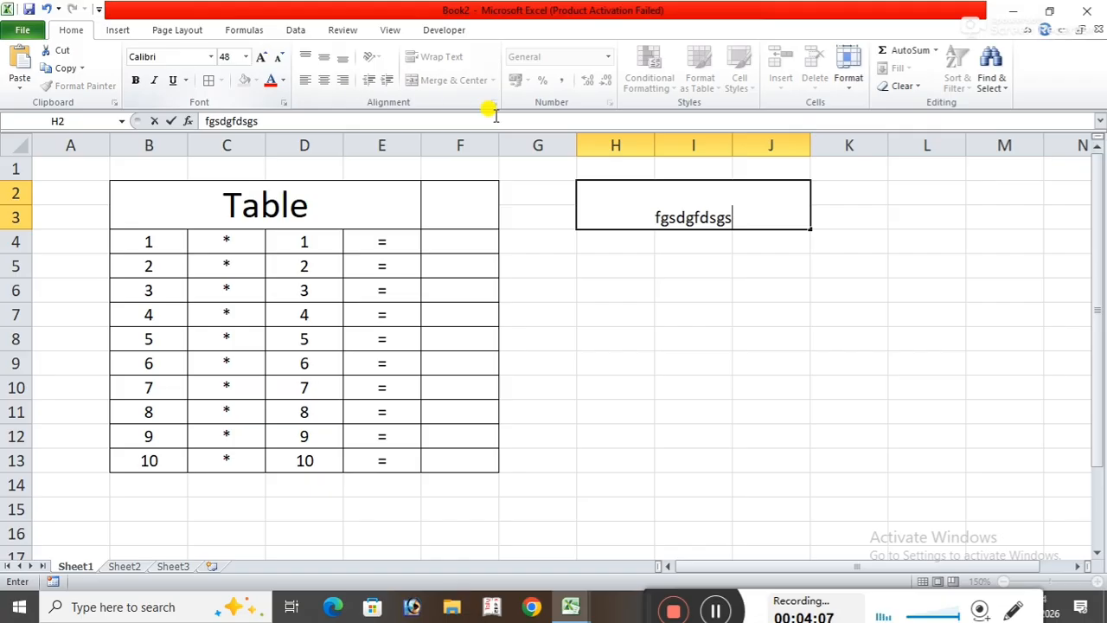
click(922, 258)
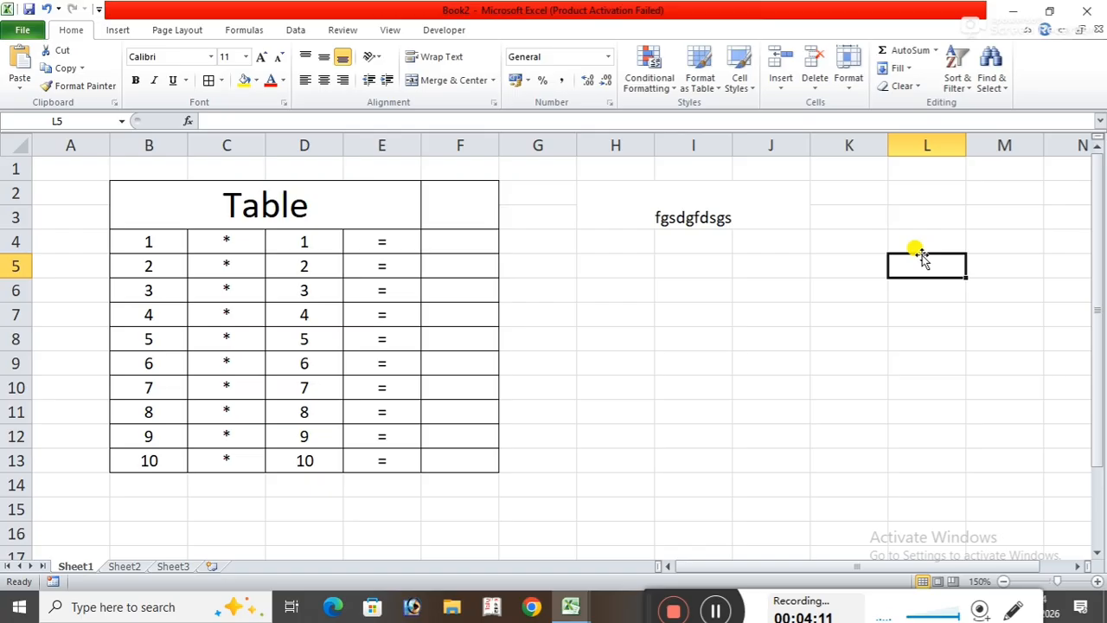
- Select the committed sample cell H2 and enlarge its font to size 20
click(719, 210)
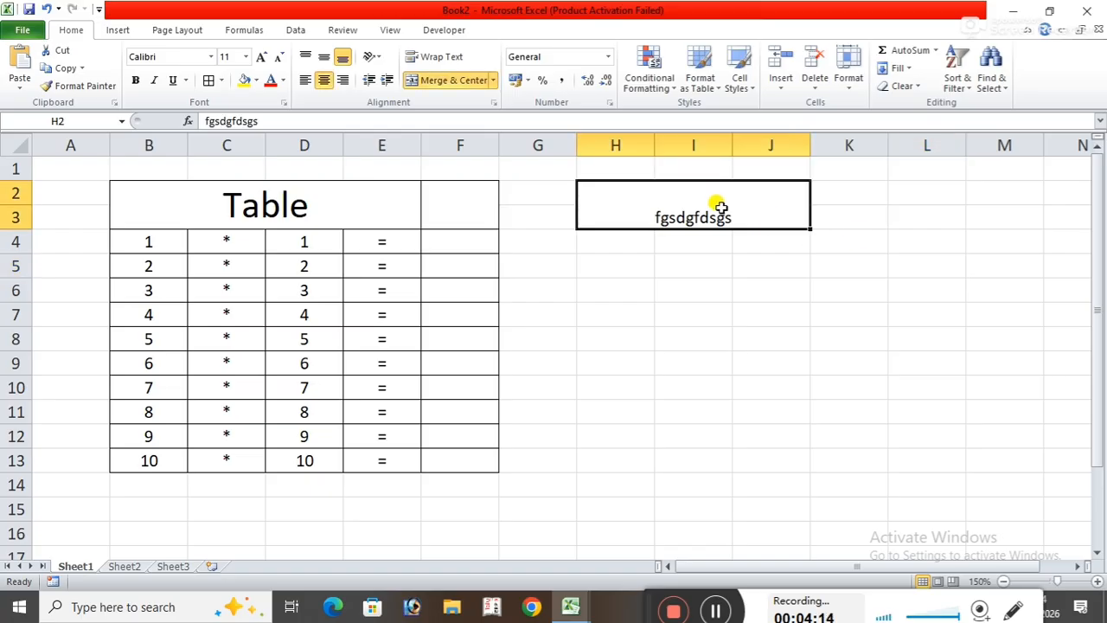
click(260, 57)
click(261, 57)
click(260, 57)
click(260, 57)
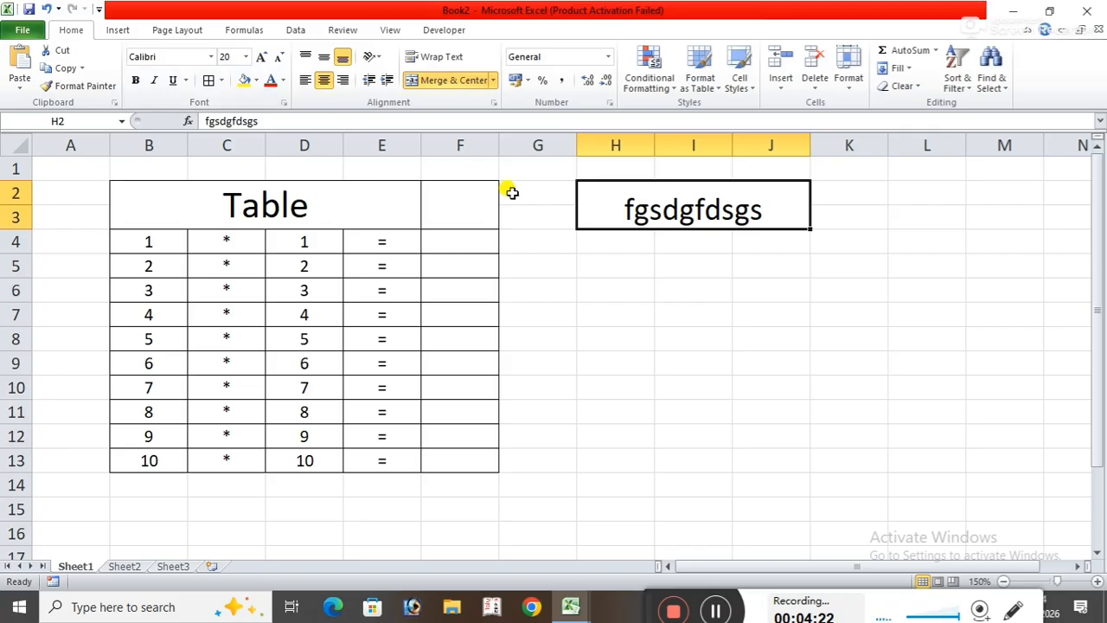
- Delete the sample text from H2 and unmerge the range H2:J3
key(Delete)
click(711, 255)
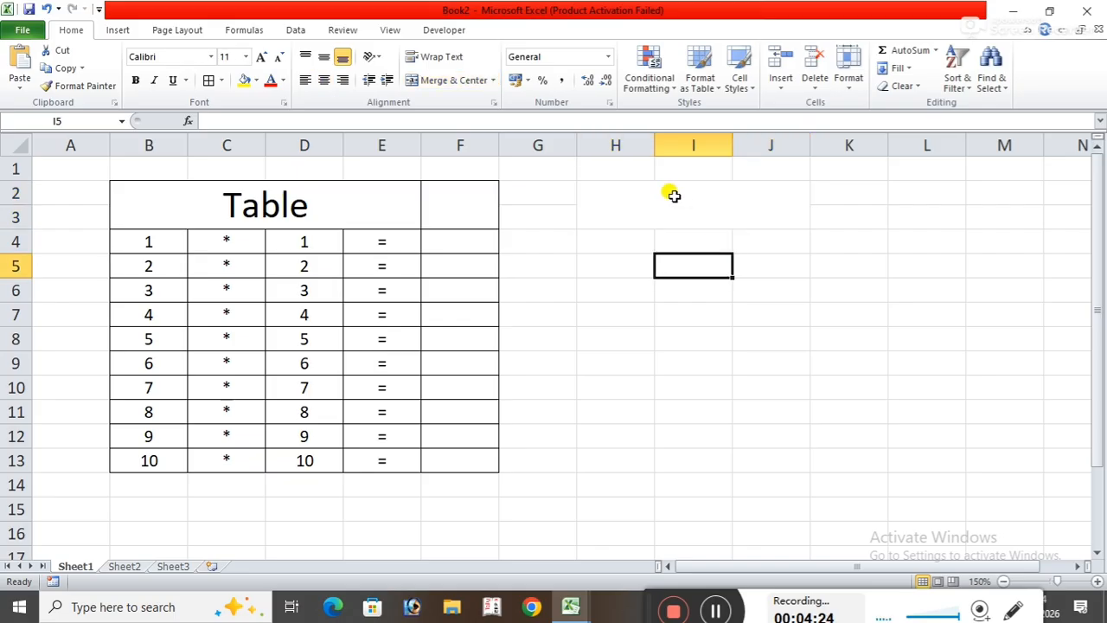
click(669, 192)
click(446, 80)
click(737, 262)
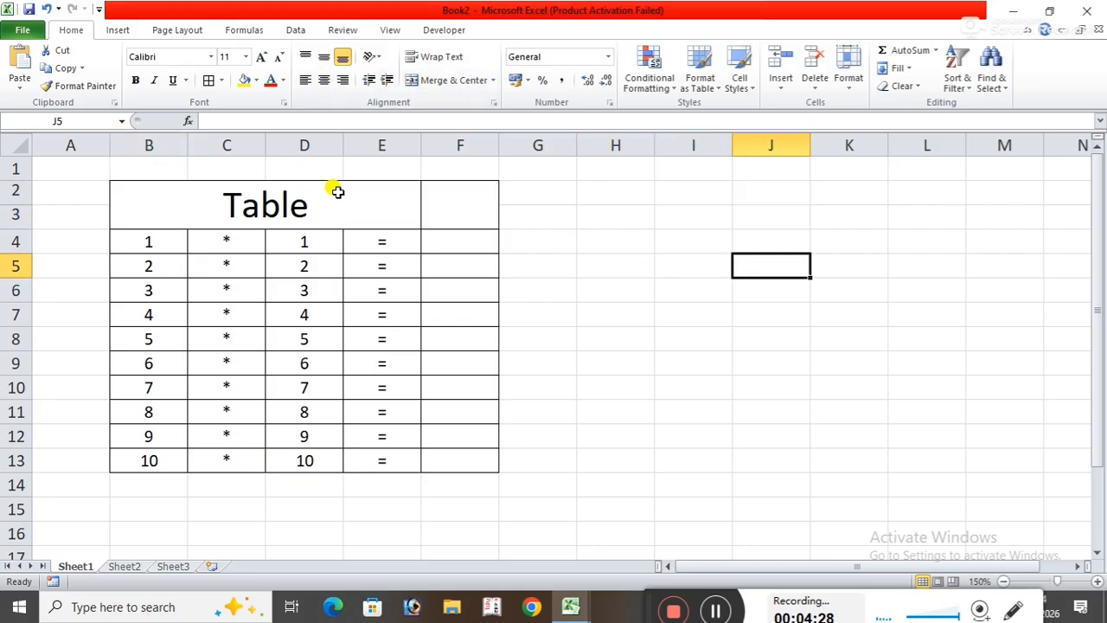
- Enter 12 as the table number in the merged F2:F3 cell
click(472, 219)
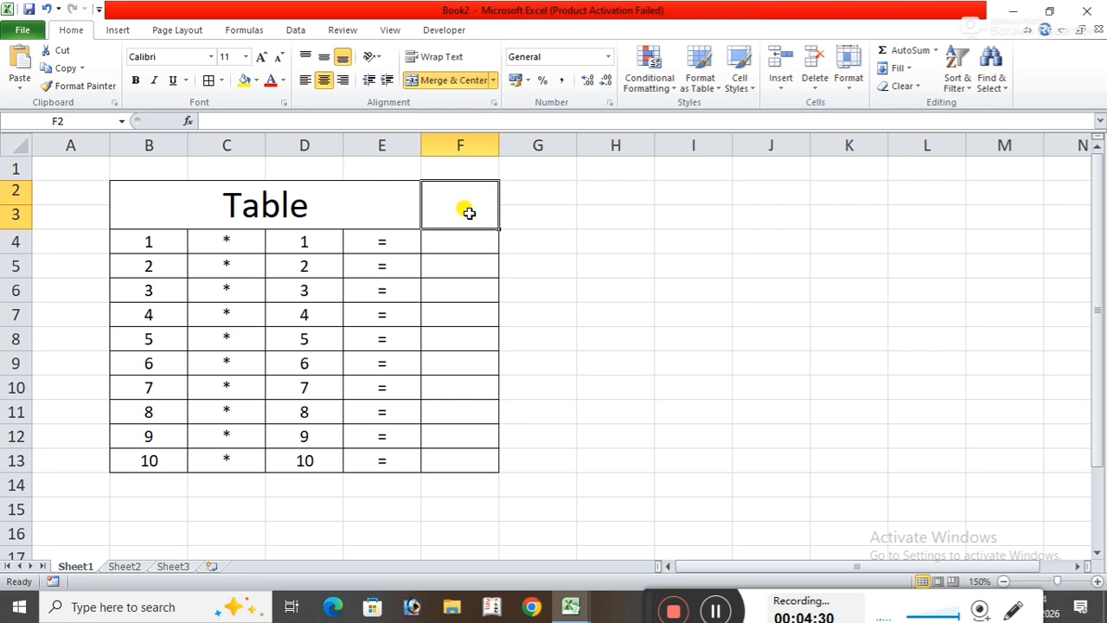
text(12)
click(695, 245)
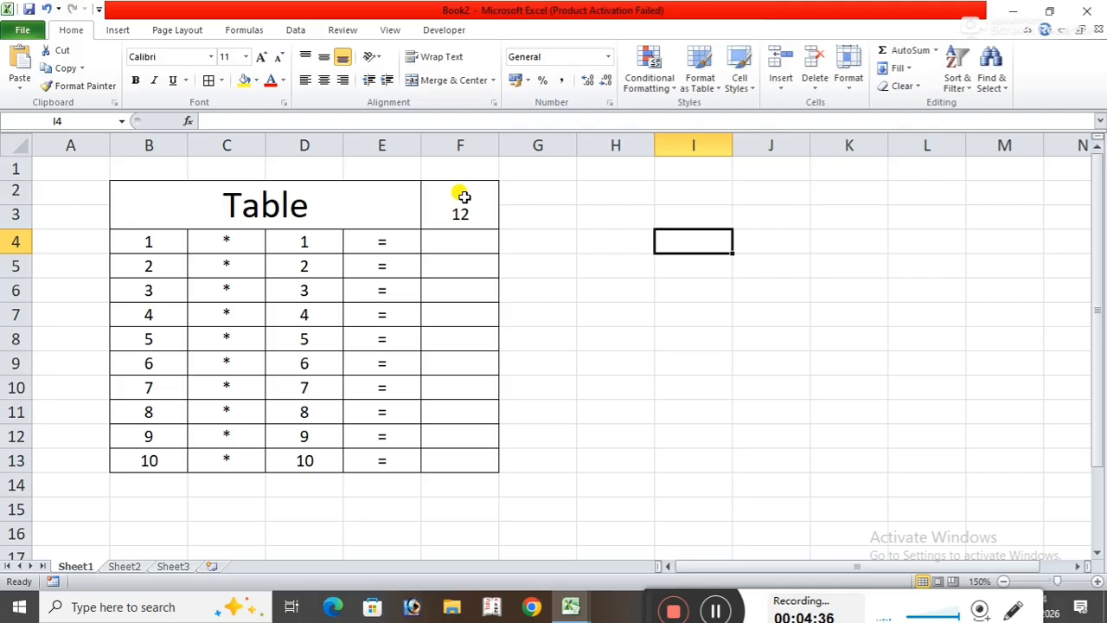
click(581, 218)
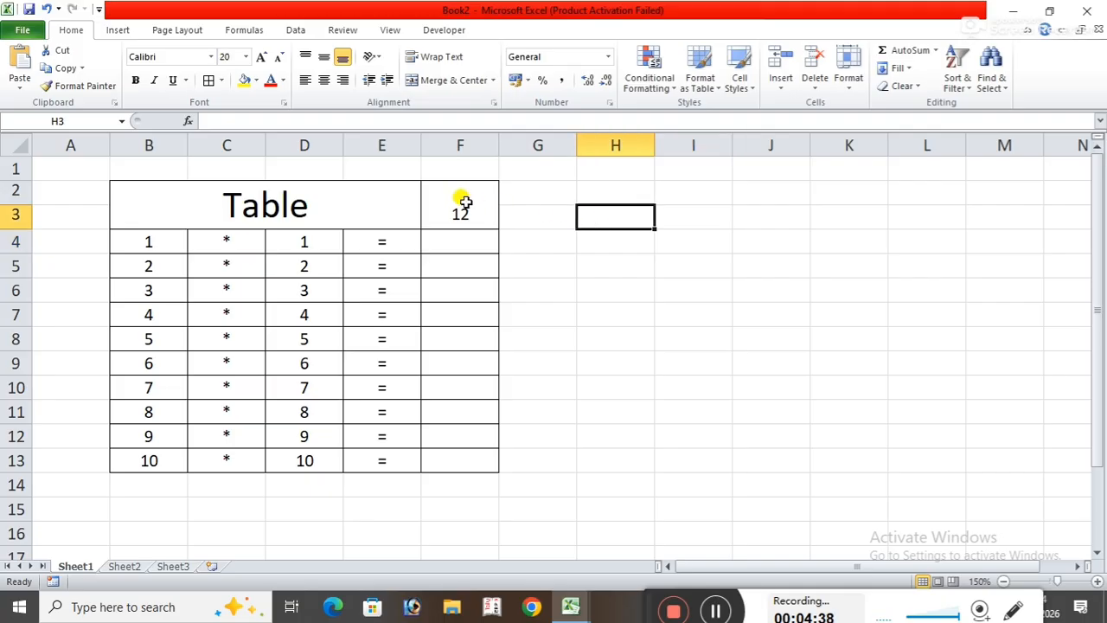
- Enlarge the number in F2 to font size 18 and make it bold
click(462, 202)
click(262, 56)
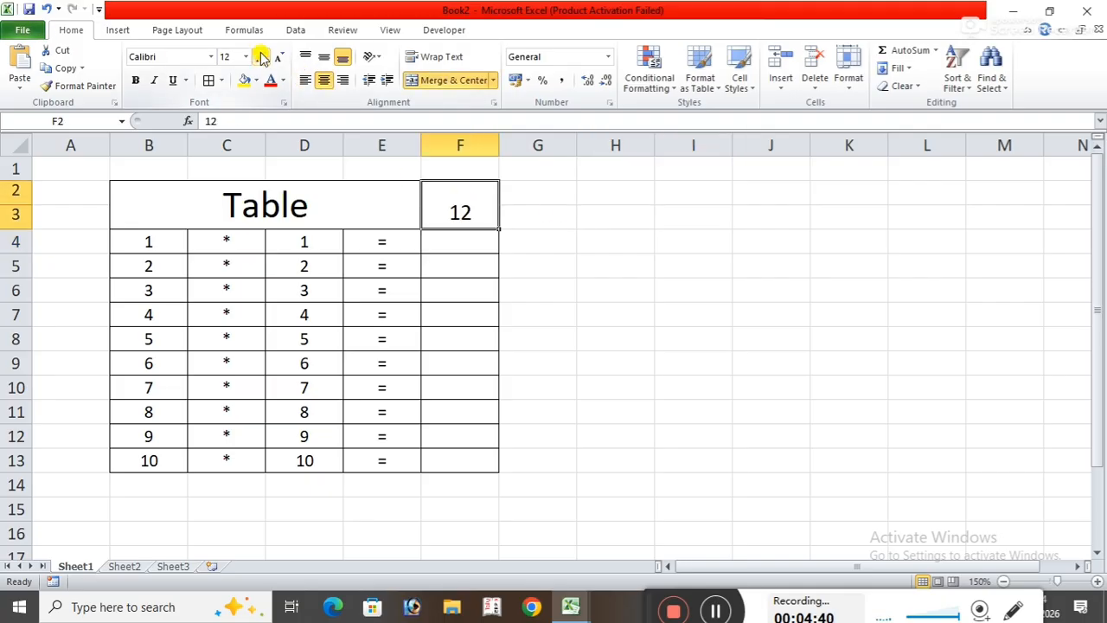
click(262, 56)
click(262, 56)
click(135, 80)
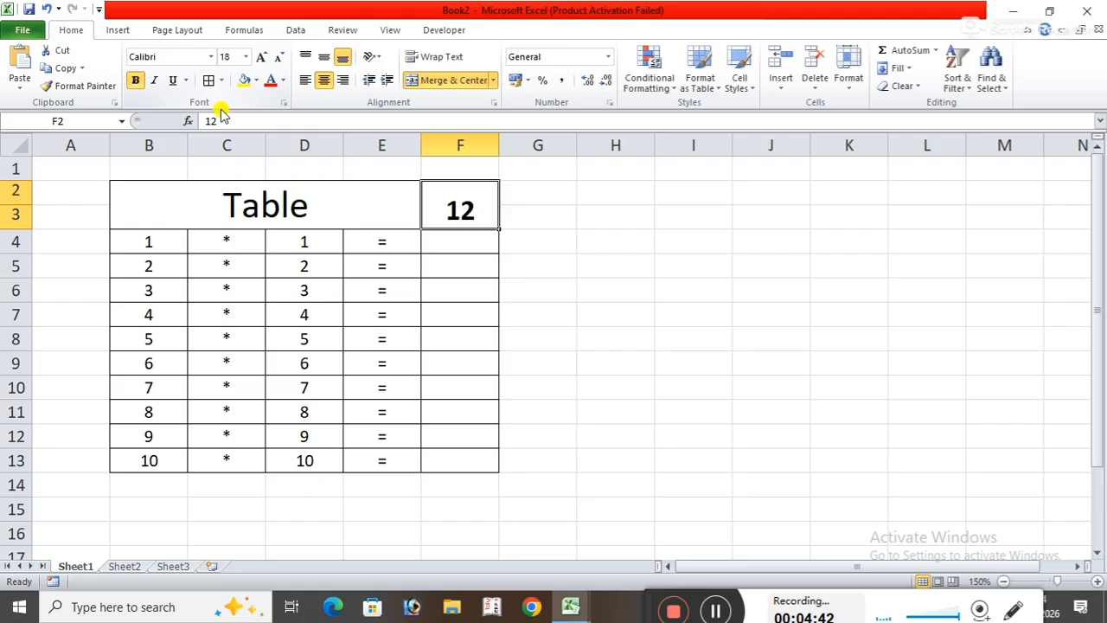
click(771, 290)
- Make the Table title in B2 bold
click(361, 218)
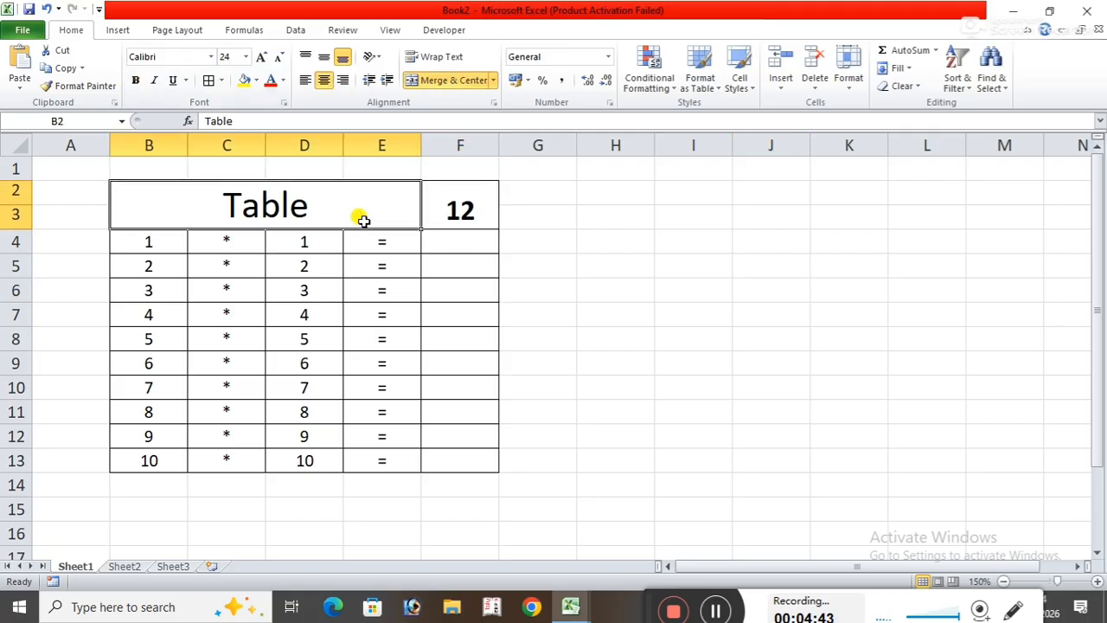
click(134, 85)
click(674, 287)
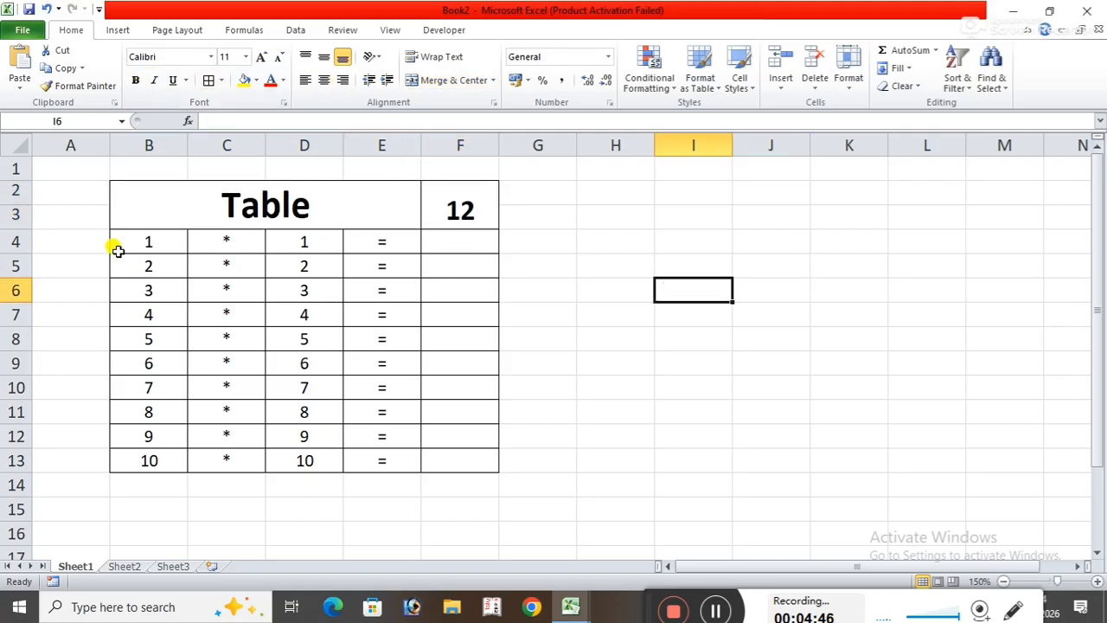
- Replace the content of B4 with the formula =F2 so it picks up the table number
click(144, 242)
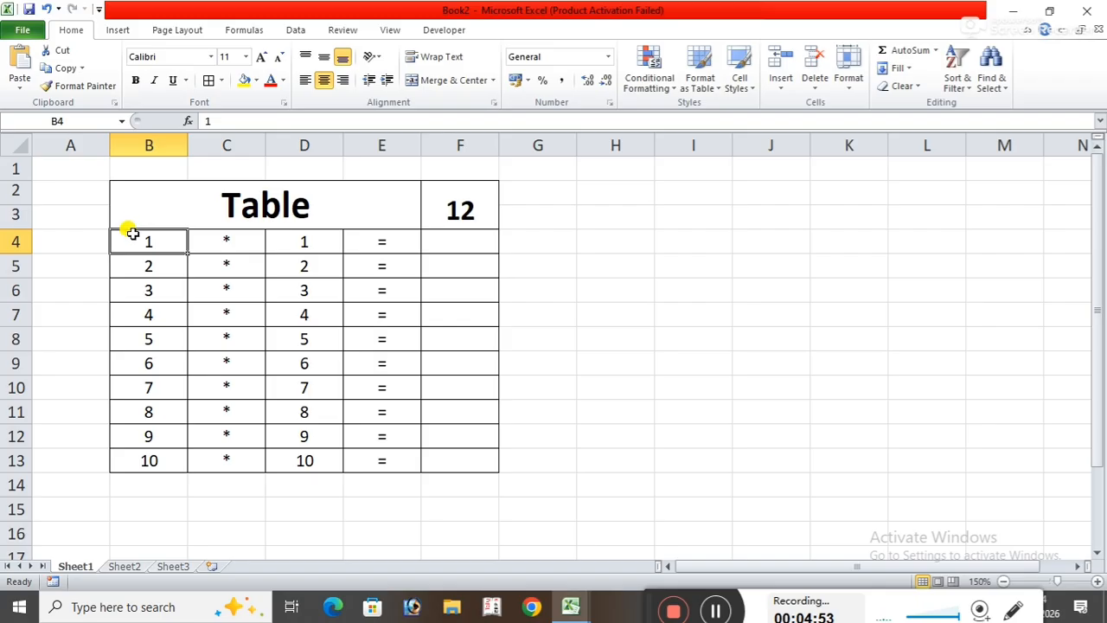
text(=)
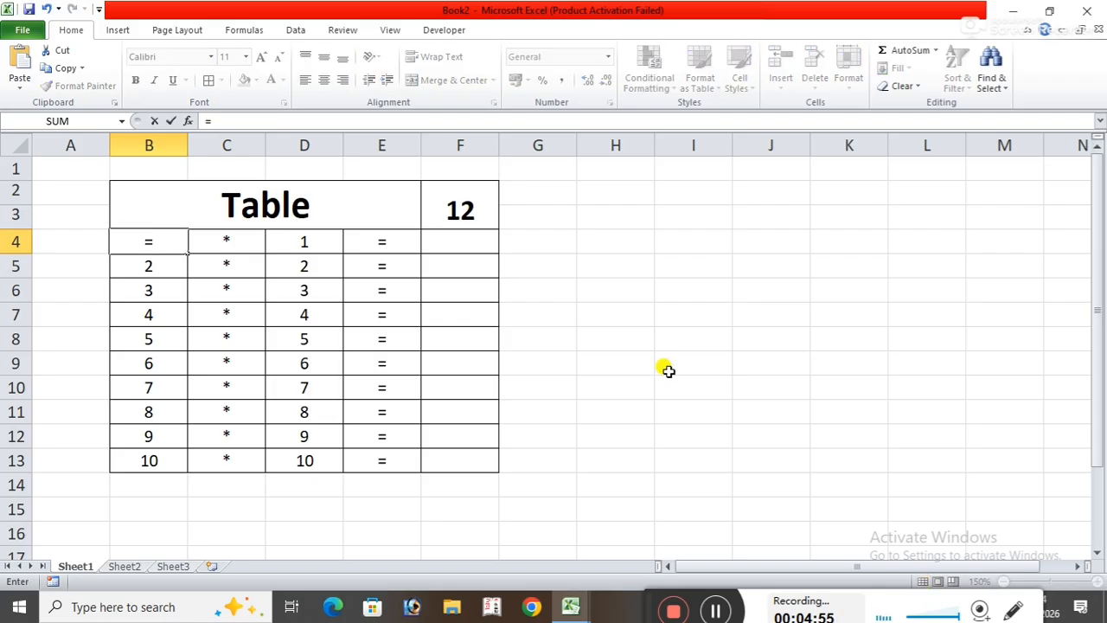
click(464, 206)
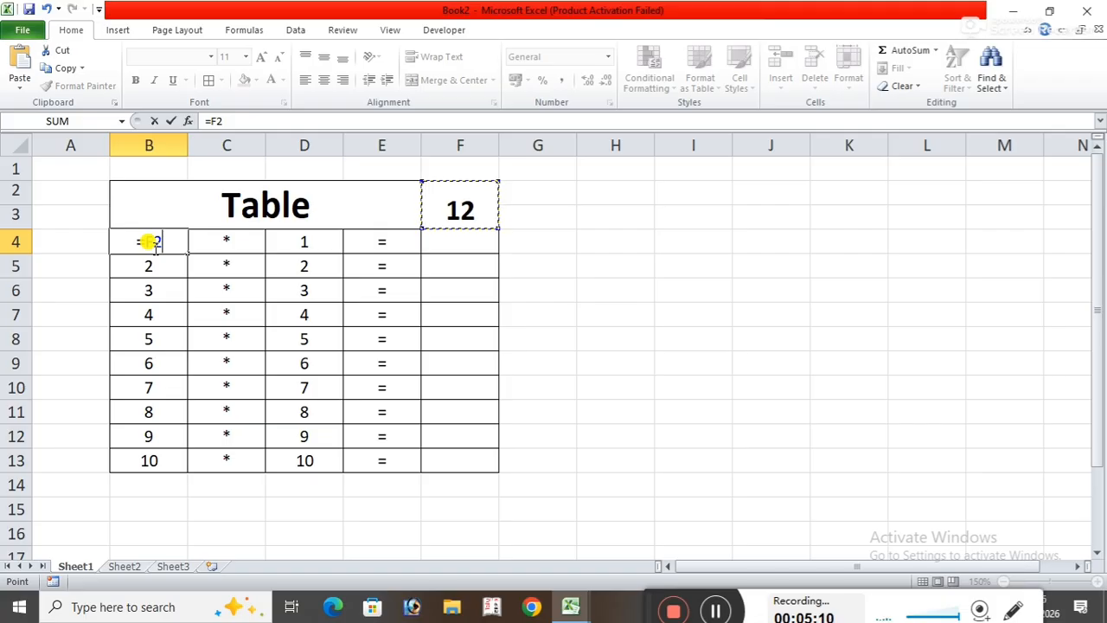
key(Return)
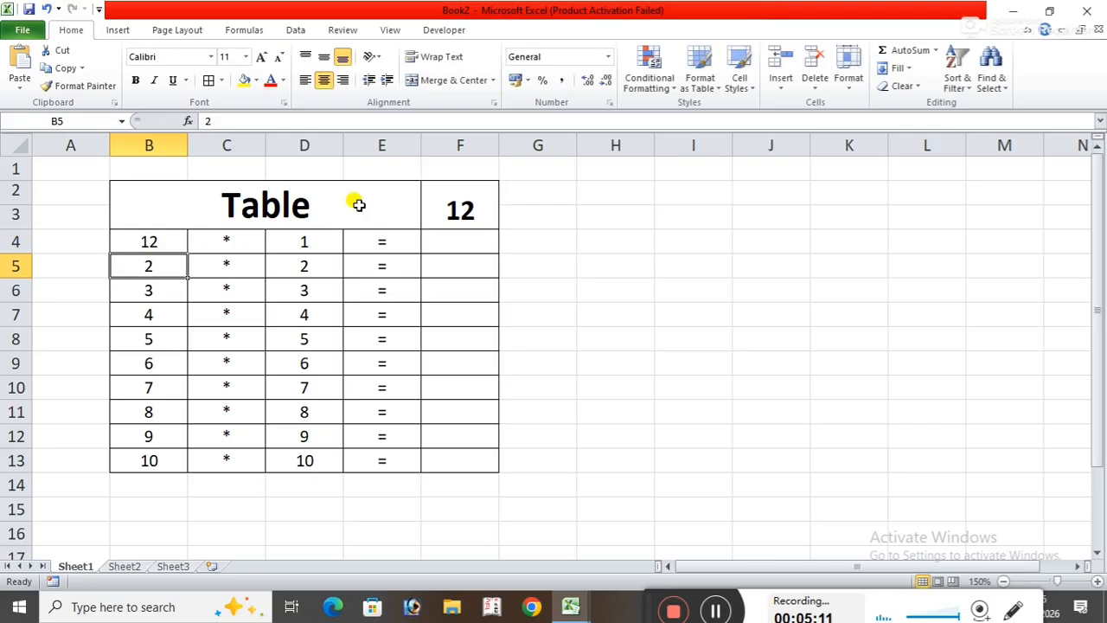
- Enter the sample text RR in J3 and reduce its font size to 12
click(788, 214)
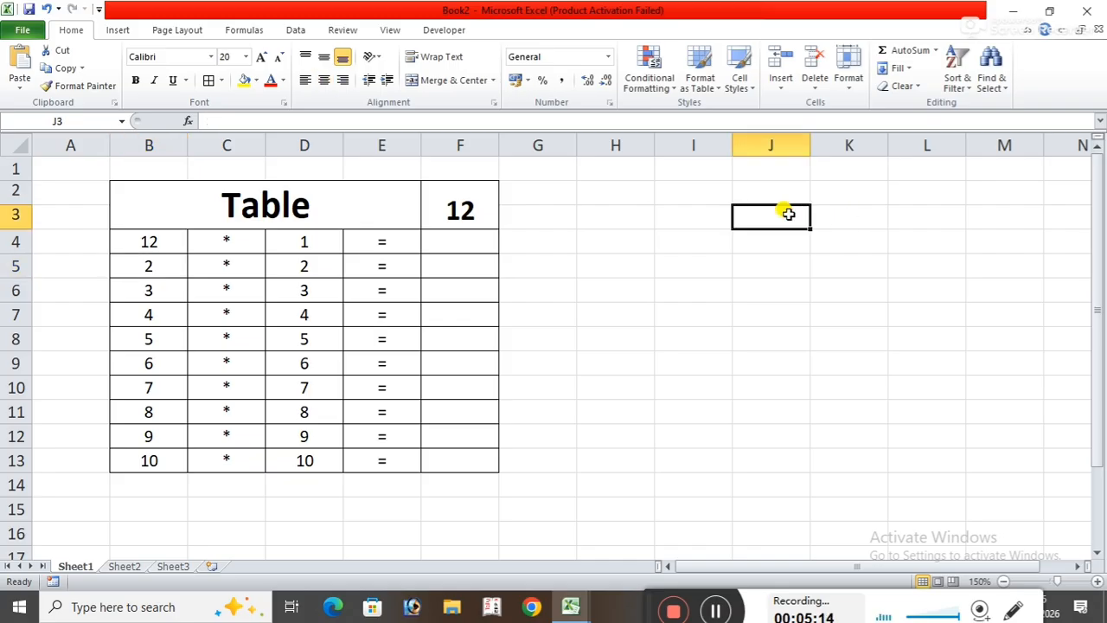
text(RR)
click(828, 239)
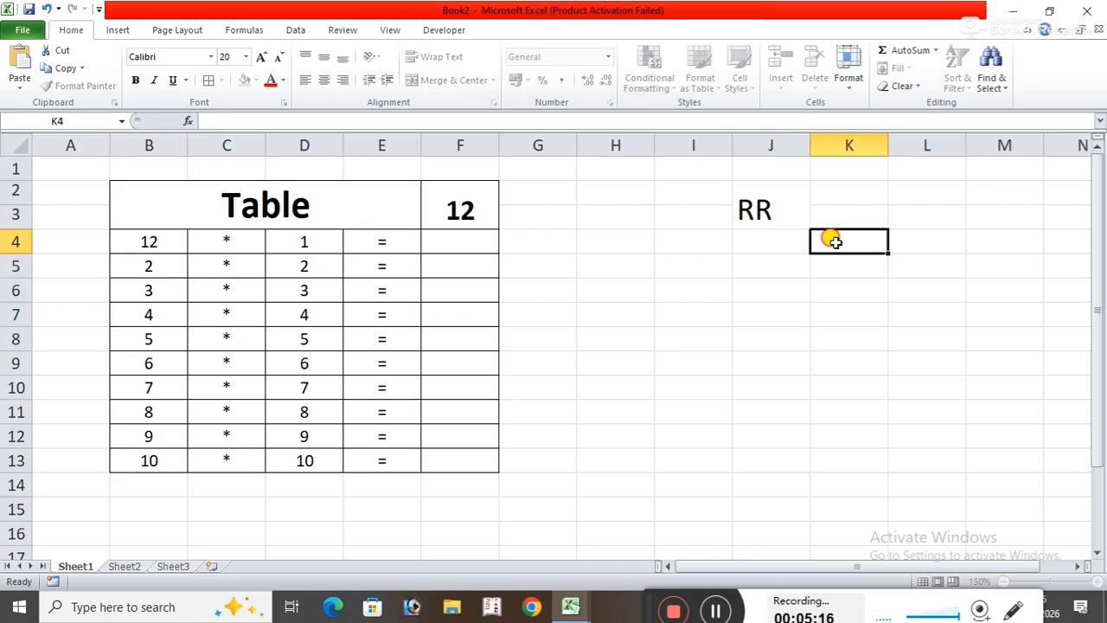
click(770, 218)
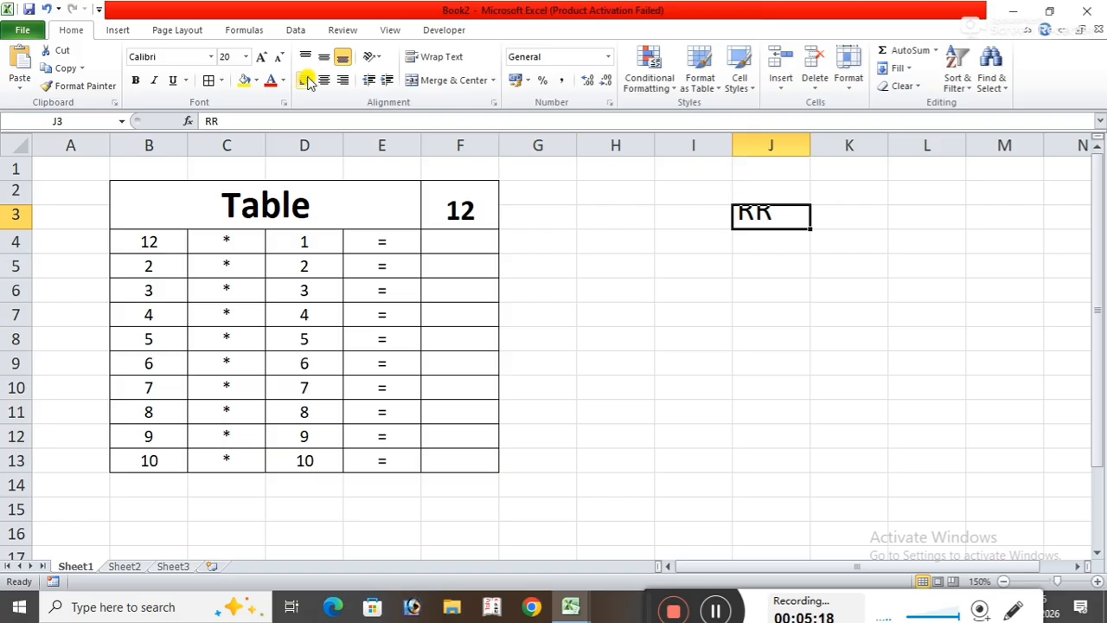
click(277, 57)
click(278, 57)
click(277, 56)
click(277, 57)
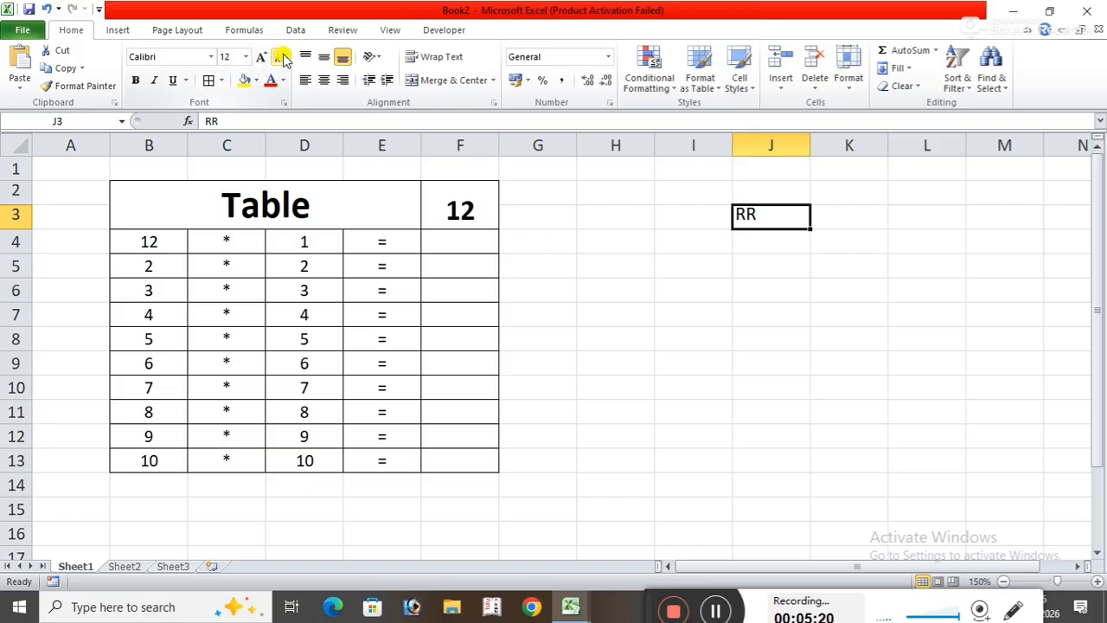
click(859, 296)
- Add a border around cell J3 and enter its cell address, j3, as text in J7
click(750, 211)
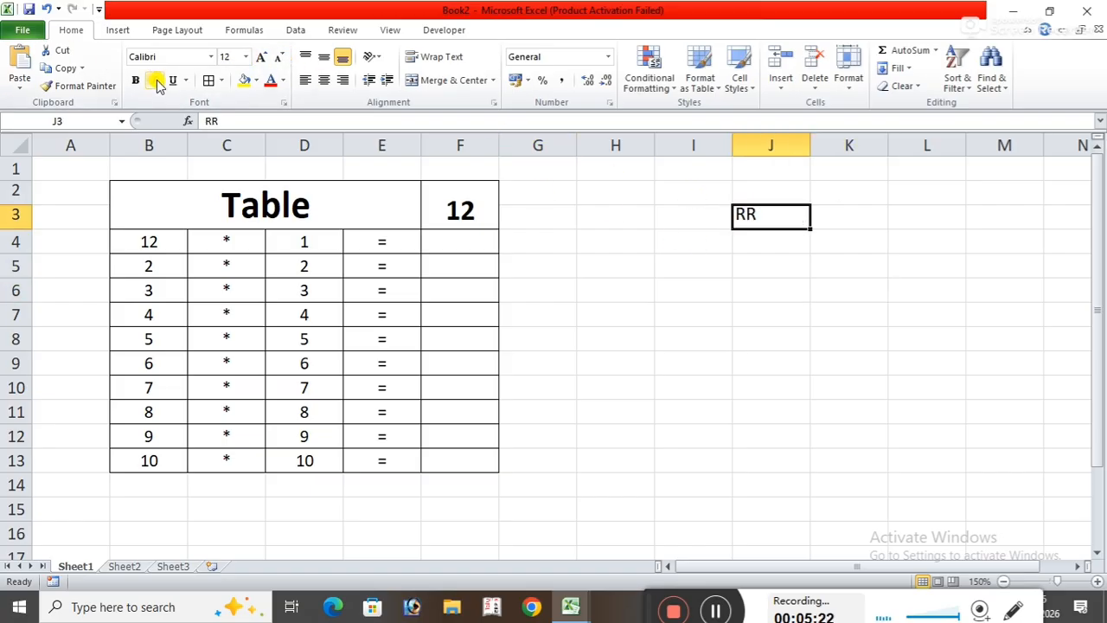
click(210, 84)
click(865, 381)
click(751, 311)
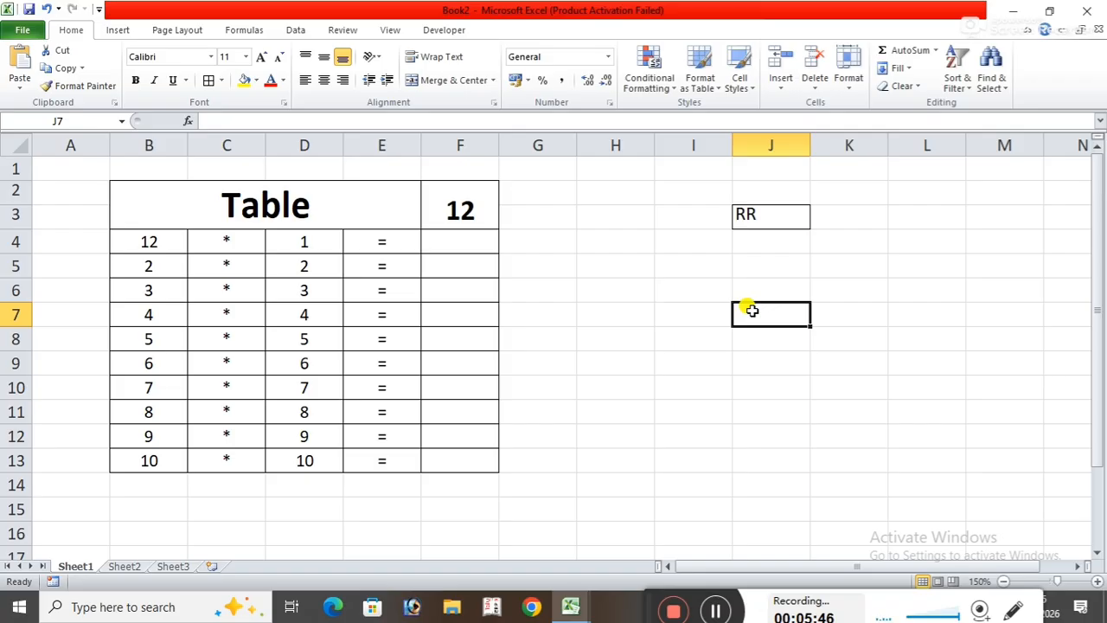
text(j3)
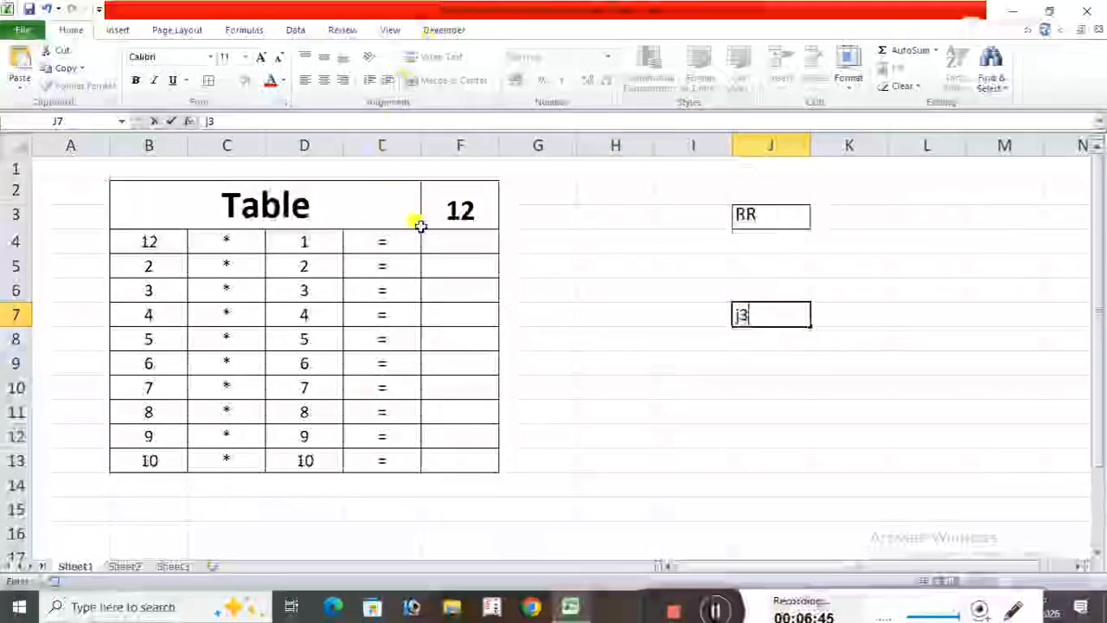
click(123, 233)
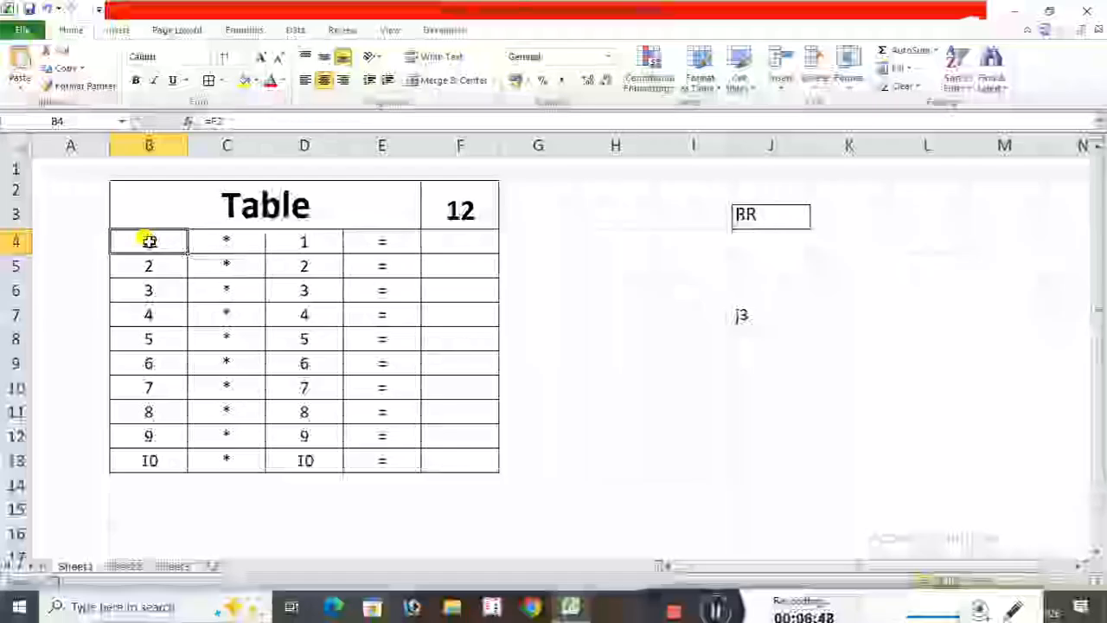
- Replace the numbers in B5, B6 and B7 with the formula =F2
click(147, 265)
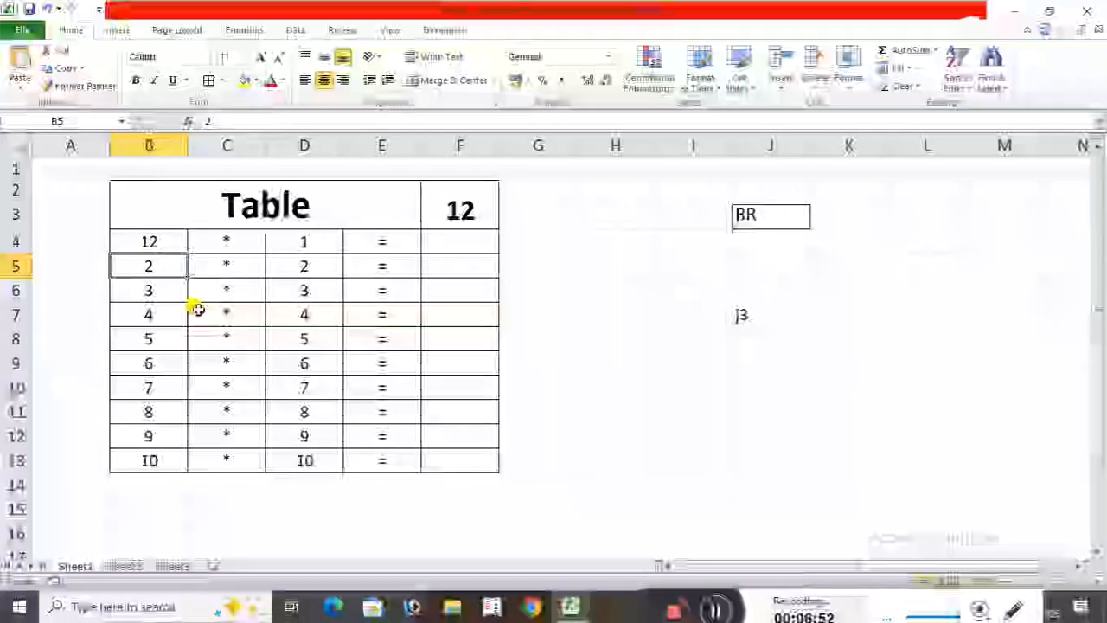
text(=)
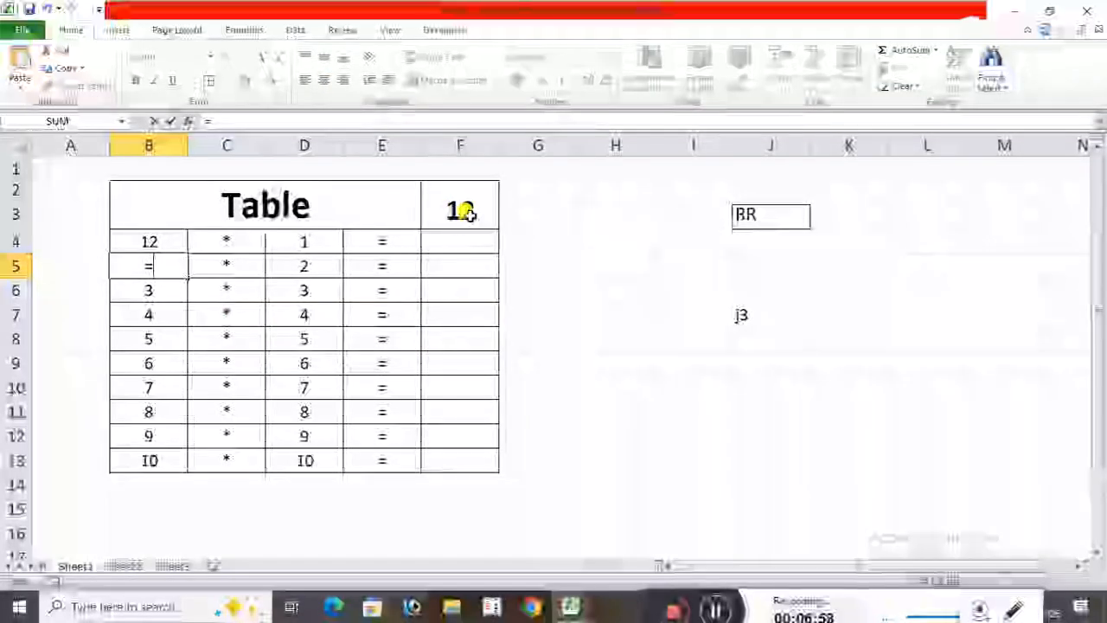
click(464, 211)
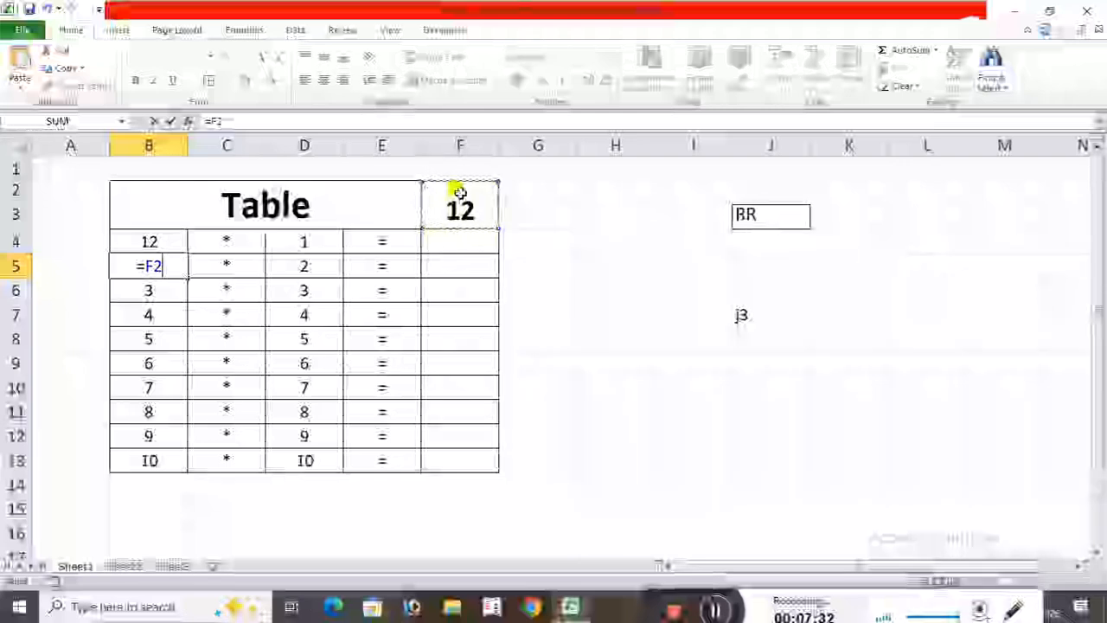
key(Return)
text(=)
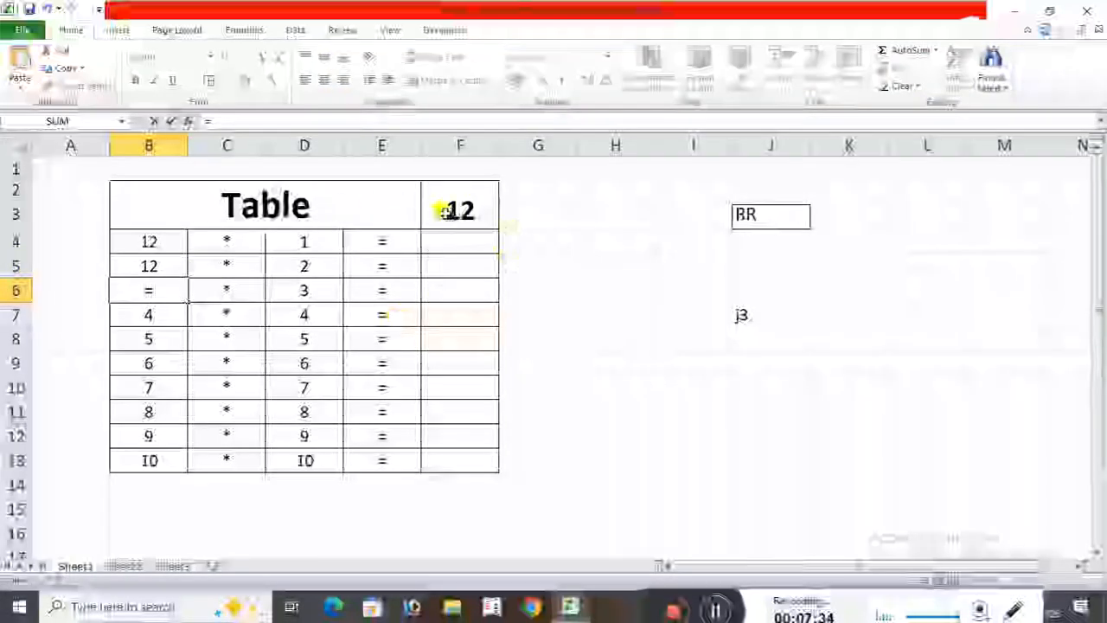
click(459, 206)
key(Return)
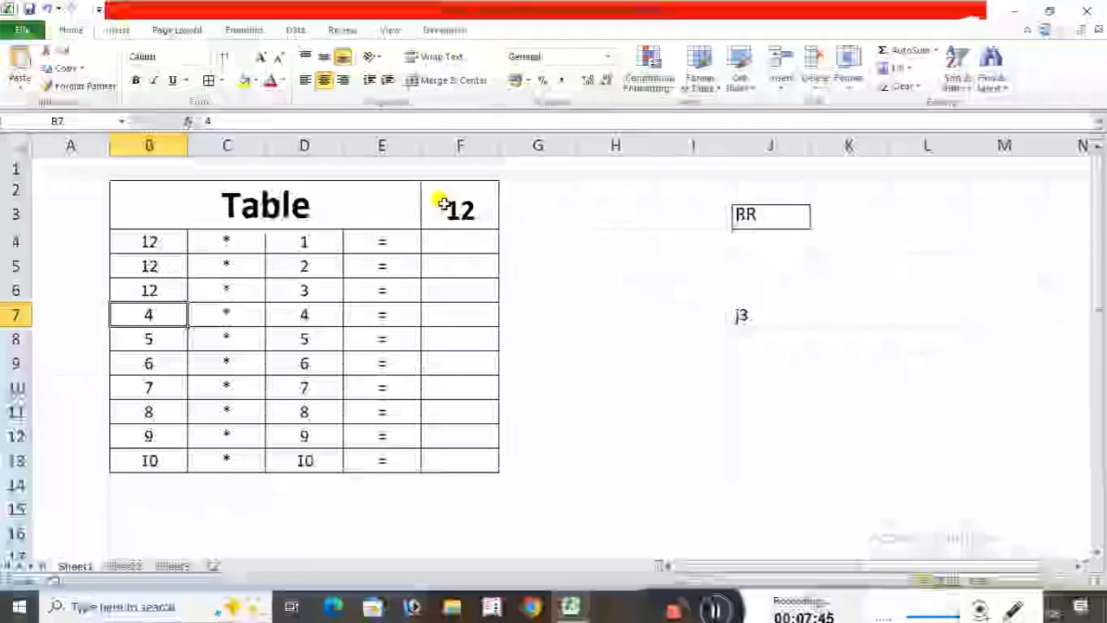
text(=)
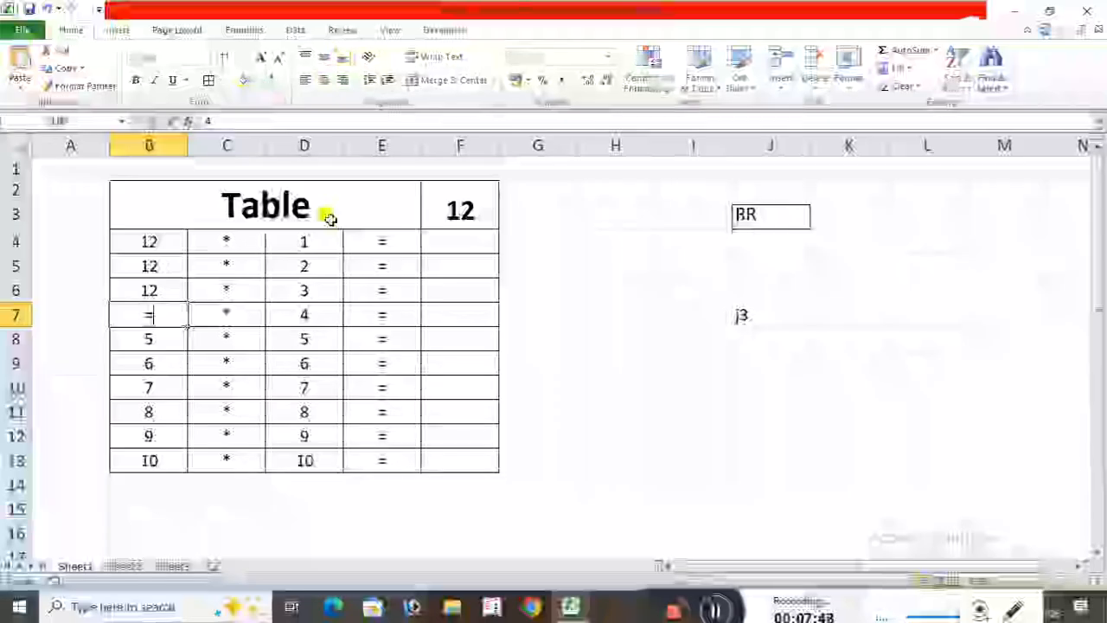
click(460, 208)
key(Return)
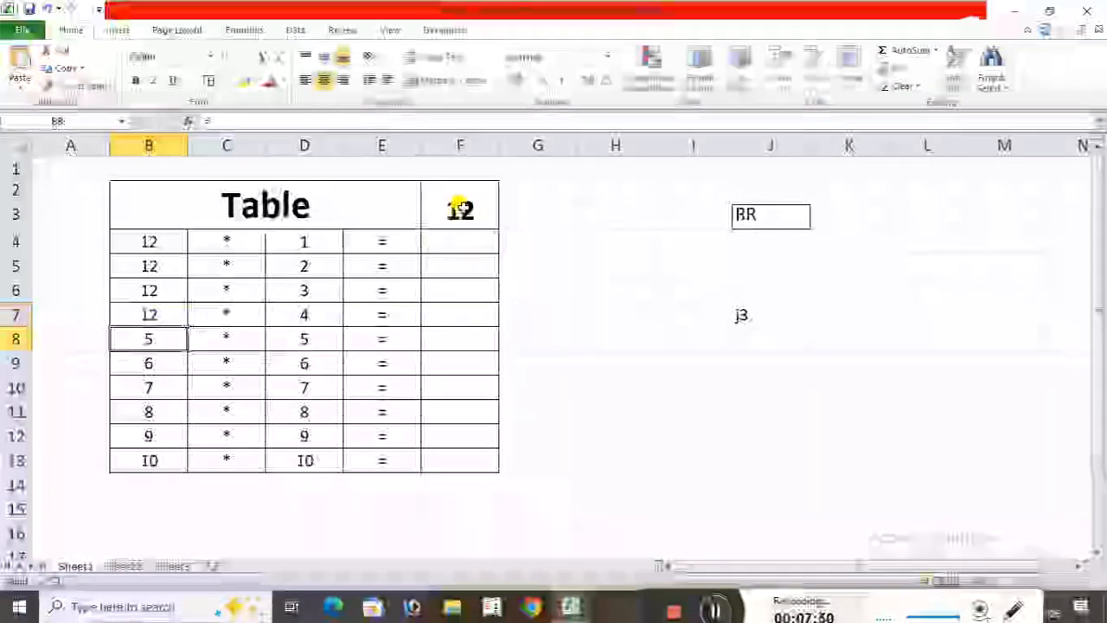
- Enter the formula =F2 in B8, B9 and B10 to repeat the table number
text(=)
click(459, 208)
key(Return)
text(=)
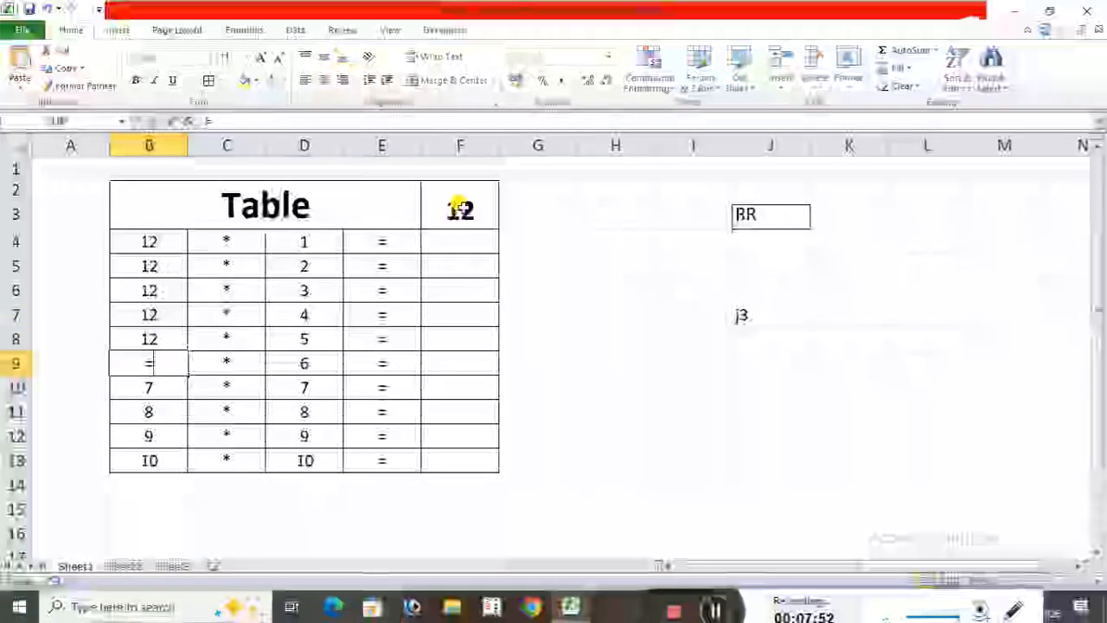
click(459, 208)
key(Return)
text(=)
click(459, 207)
key(Return)
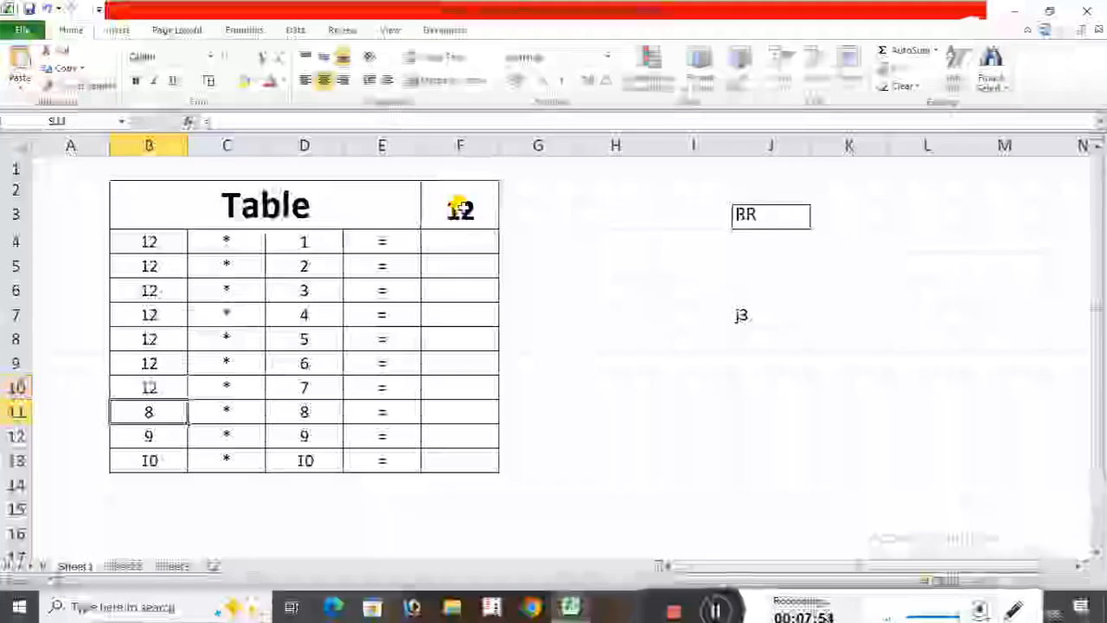
- Enter the formula =F2 in cells B11 and B12
text(=)
click(459, 207)
key(Return)
text(=)
click(459, 207)
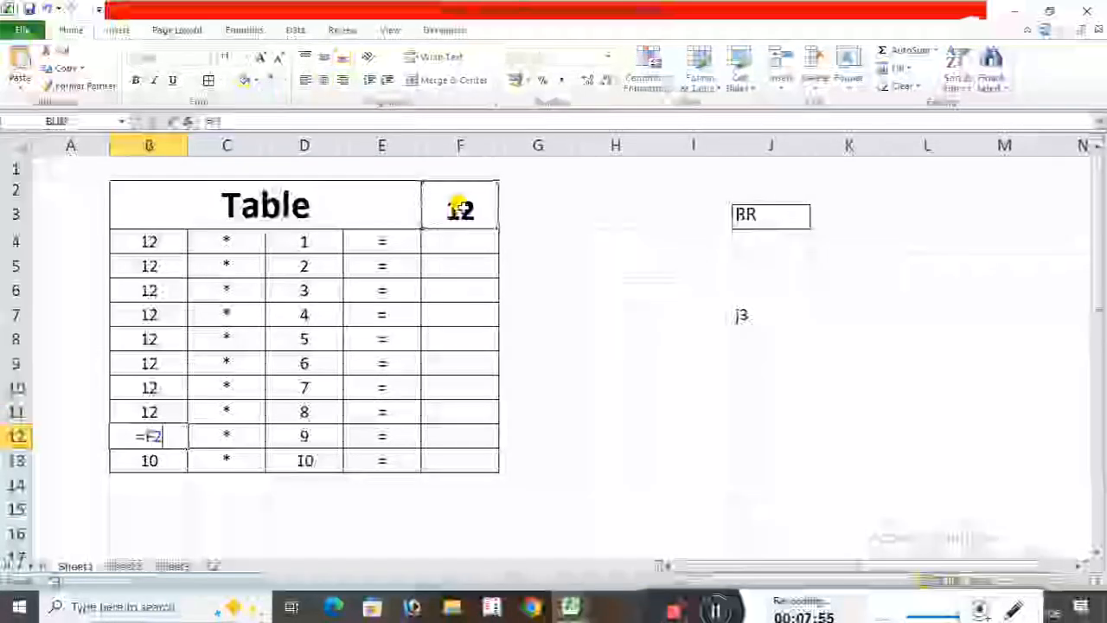
key(Return)
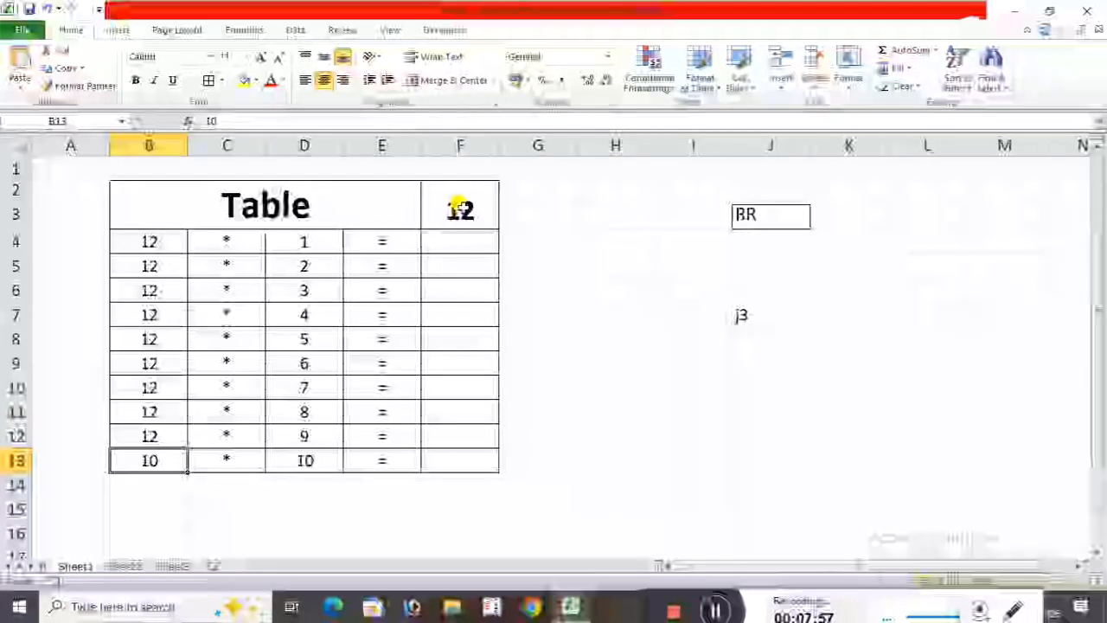
- Enter the formula =F2 in B13, the last row of the table's first column
text(=)
key(Return)
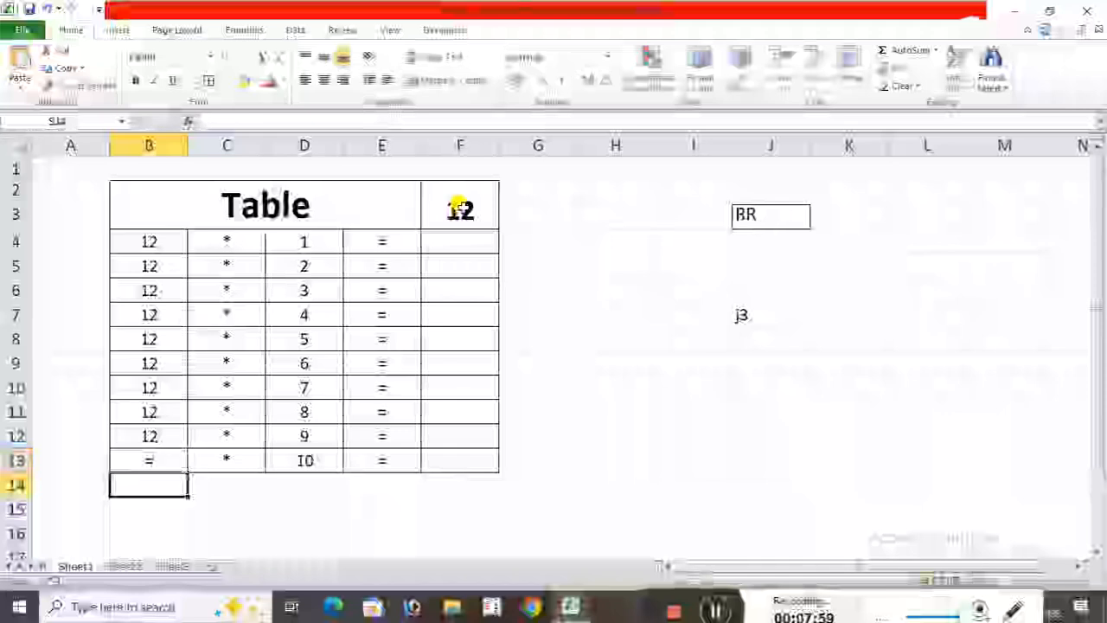
click(146, 456)
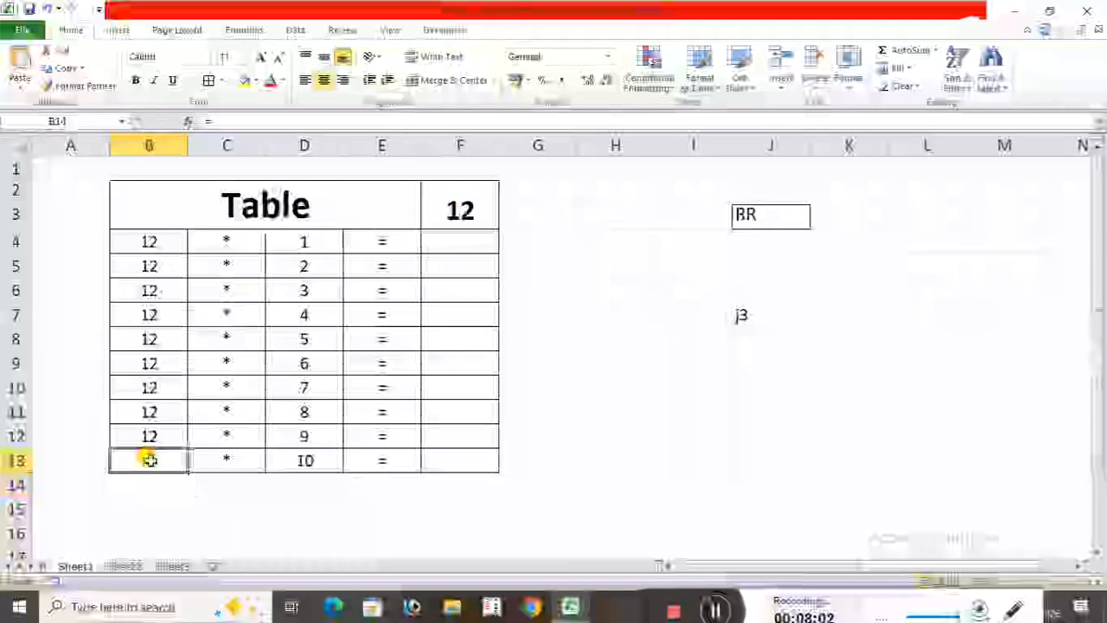
double_click(146, 459)
click(462, 210)
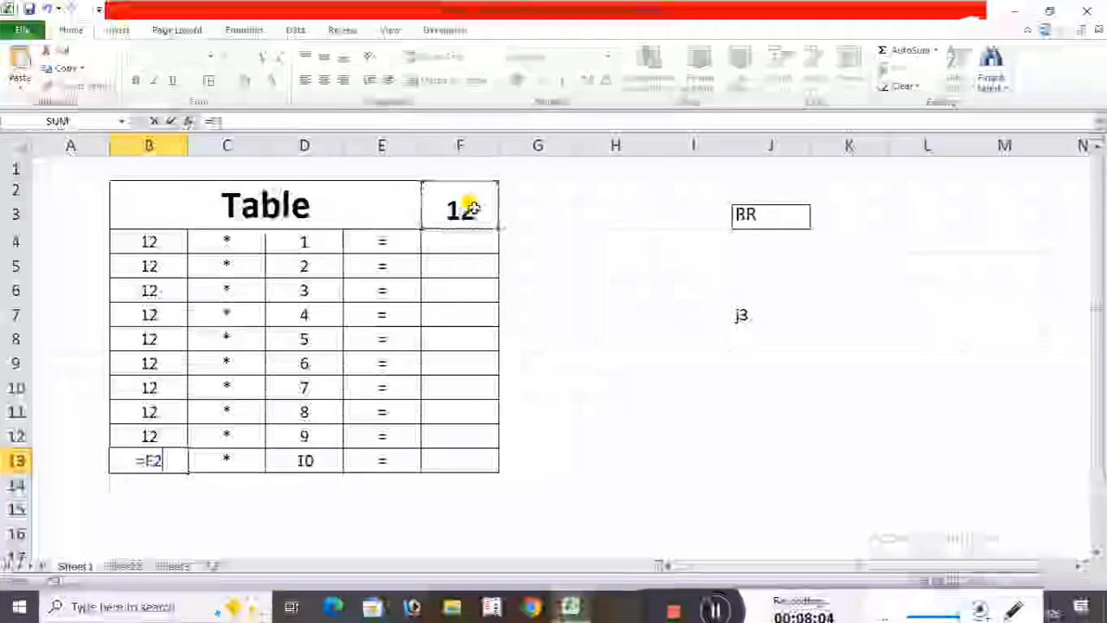
key(Return)
click(718, 353)
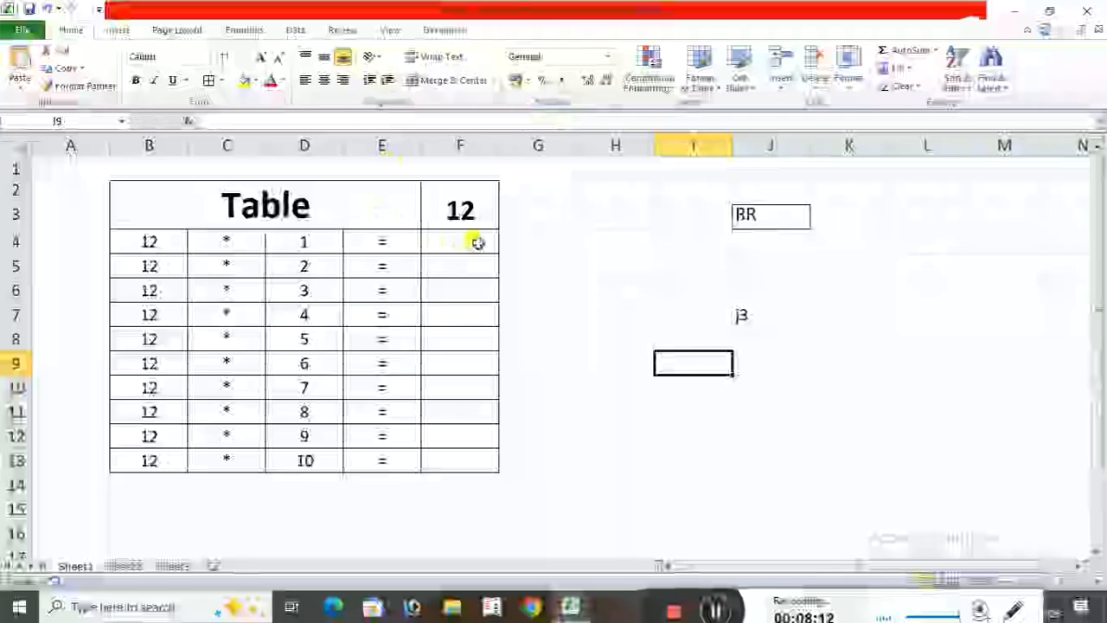
drag(458, 239, 426, 472)
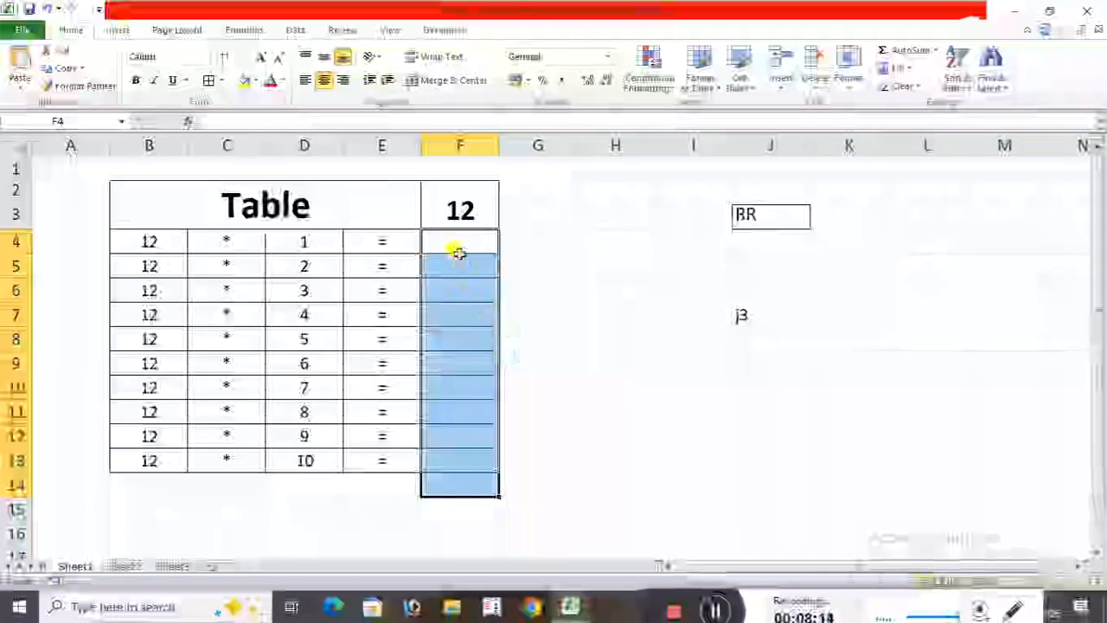
drag(455, 250, 459, 508)
click(659, 266)
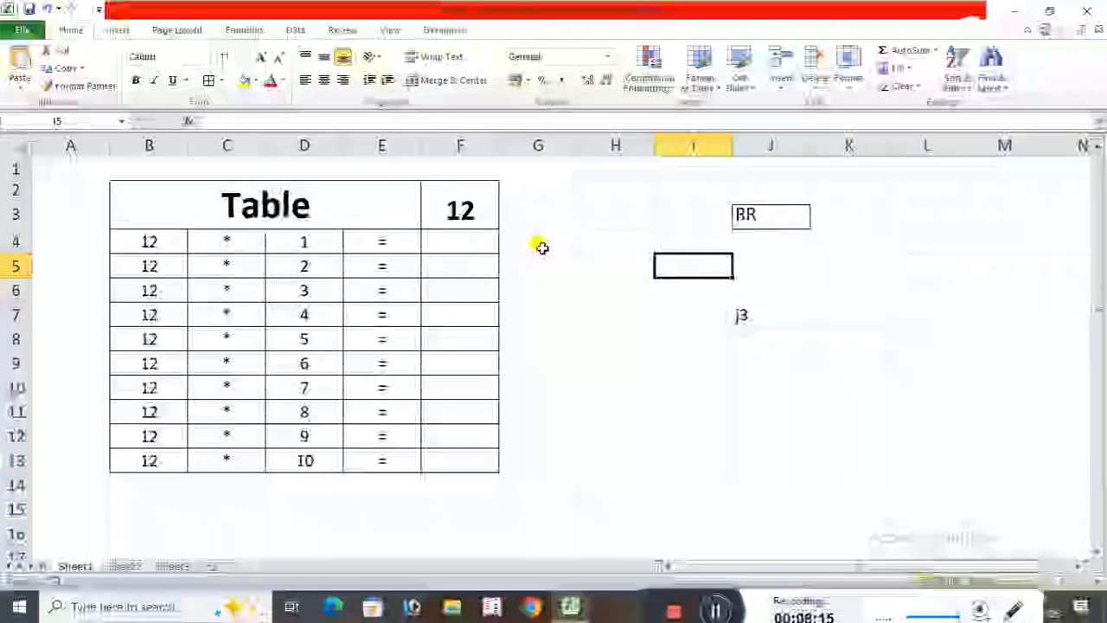
- Enter the product formula =B4*D4 in the result cell F4 and select that cell again
click(468, 243)
text(=)
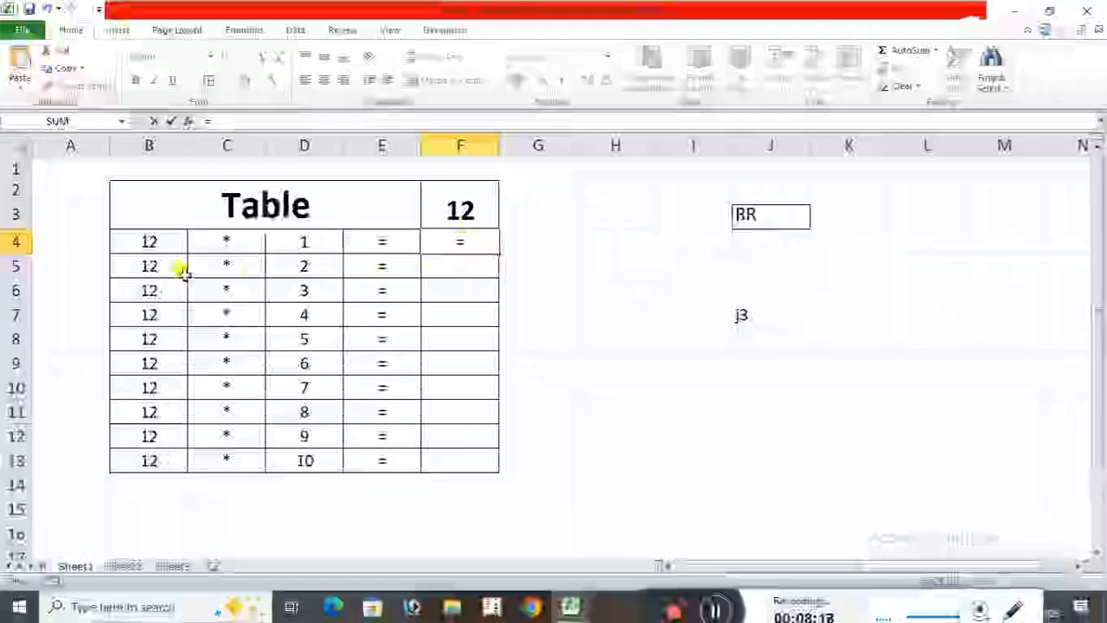
click(139, 244)
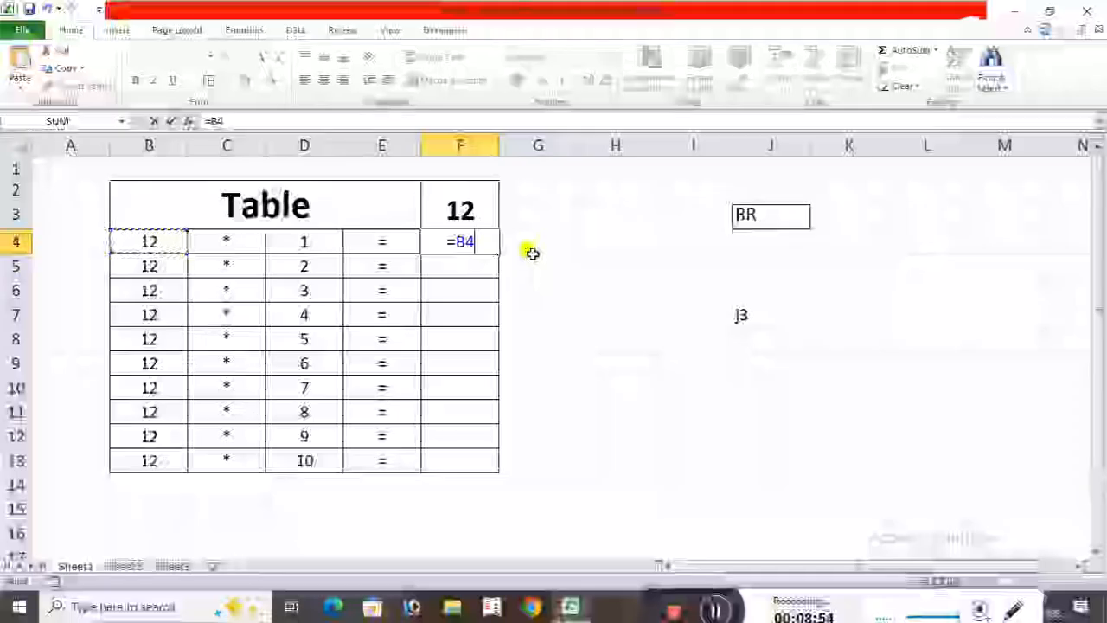
text(*)
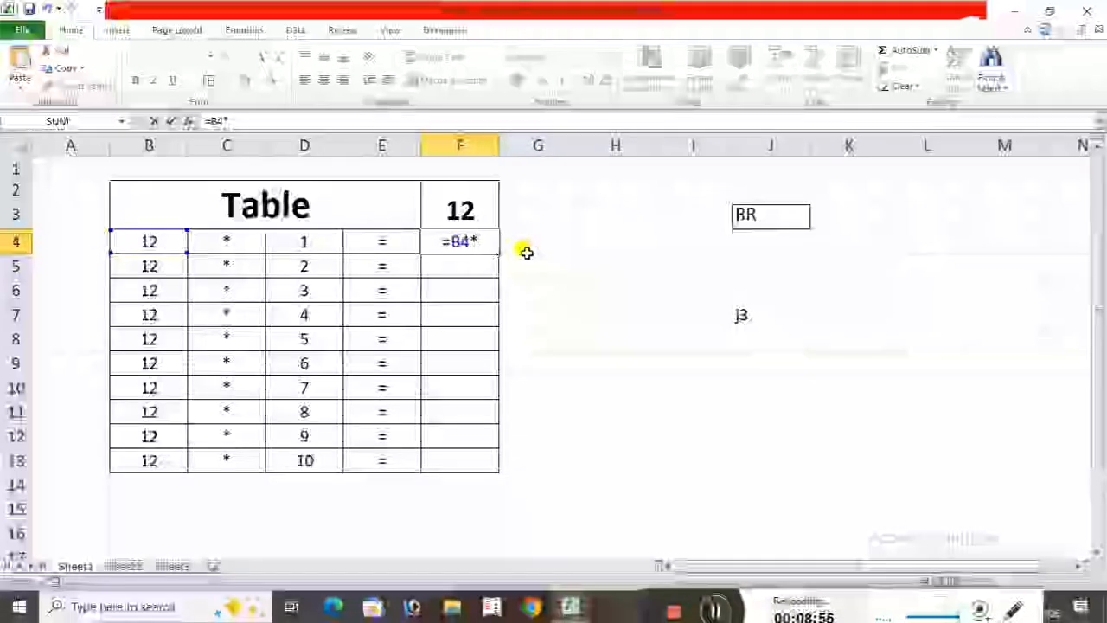
click(311, 240)
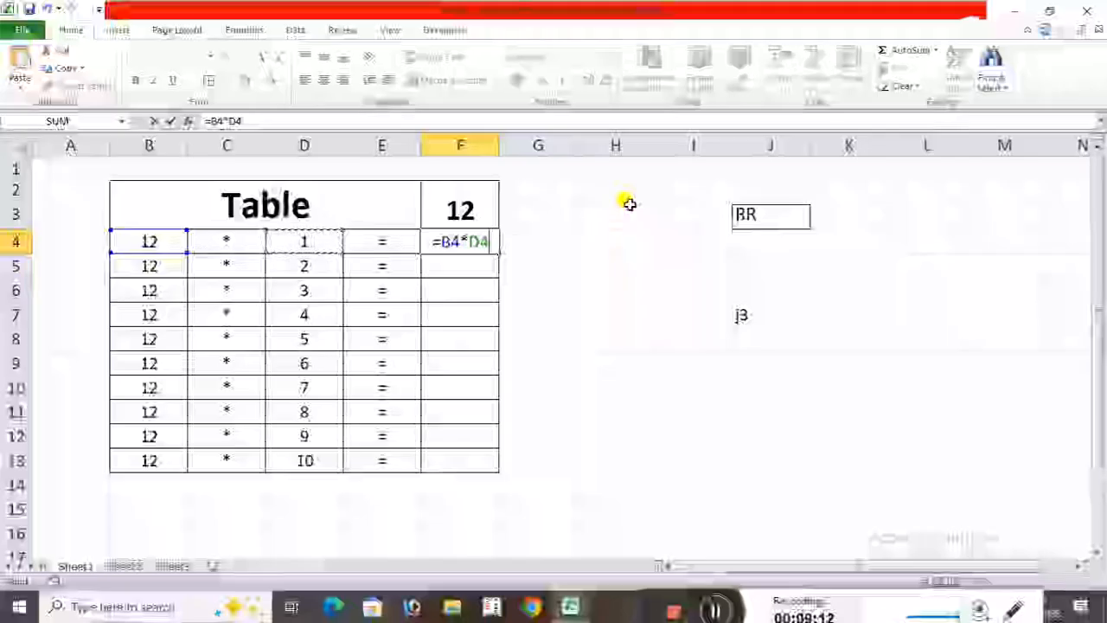
key(Return)
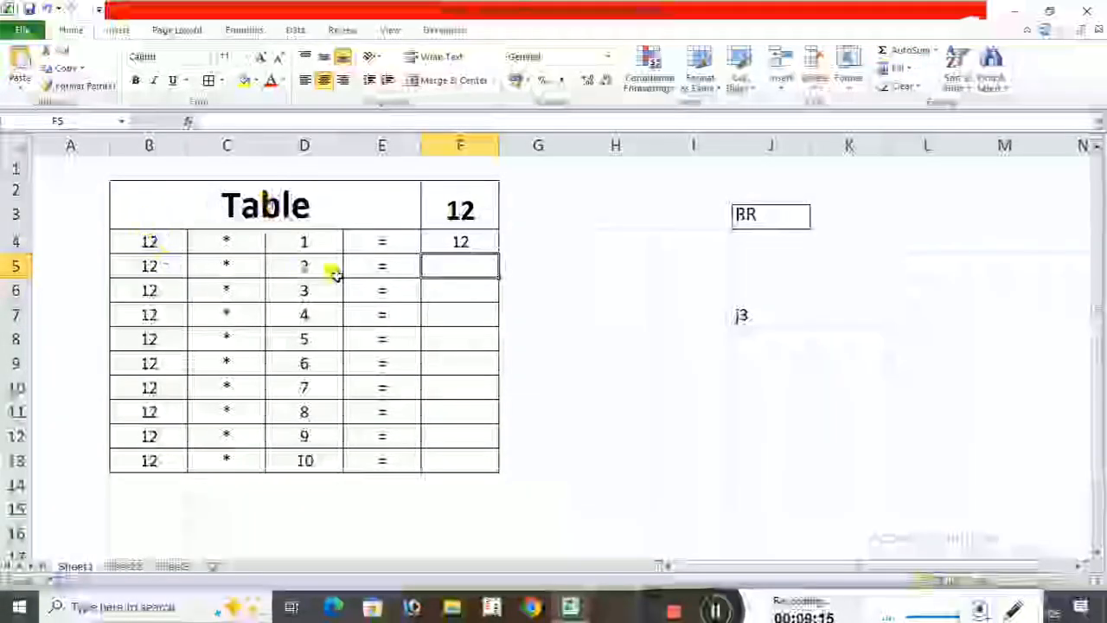
click(465, 248)
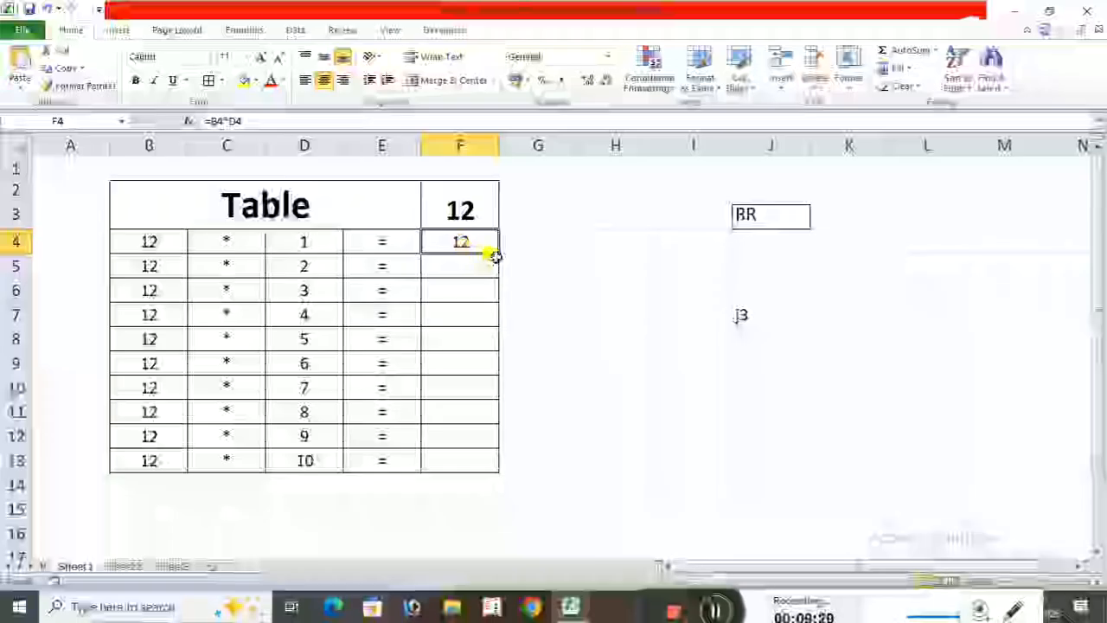
- Copy the product formula from F4 down through F13 to fill the table's result column
drag(498, 251, 507, 458)
click(862, 461)
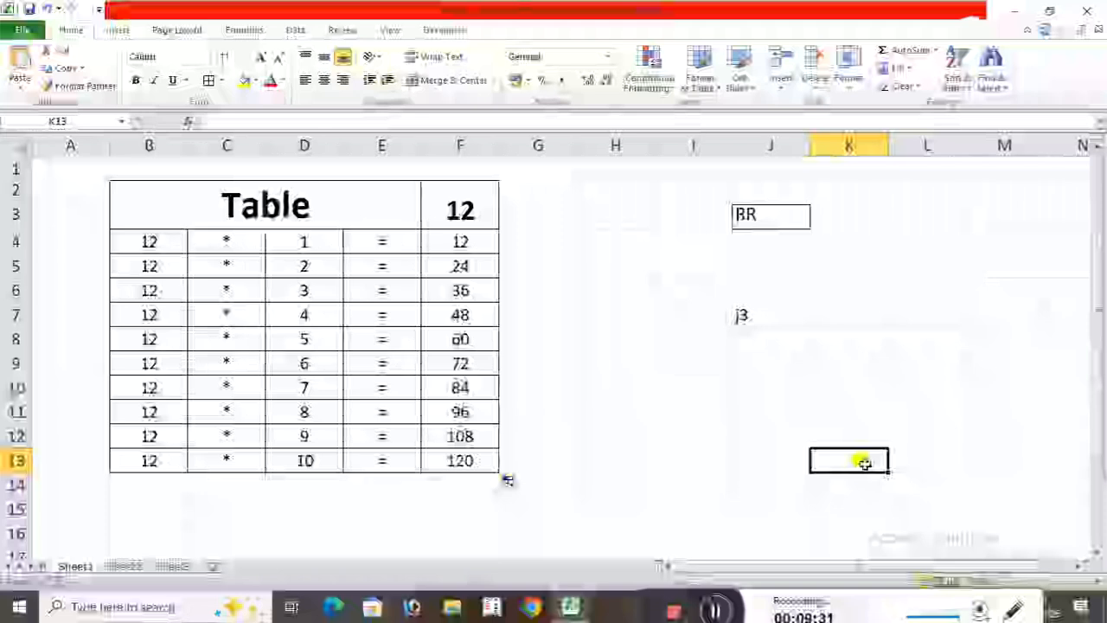
- Set the table number in F2 to 90 to test the table's formulas
click(468, 212)
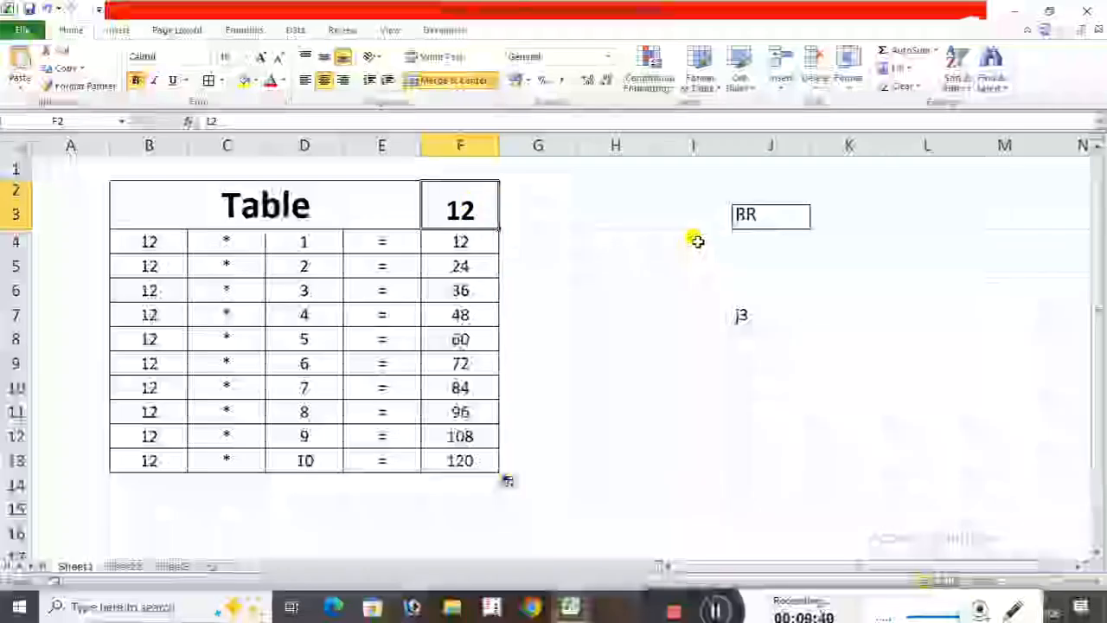
text(99)
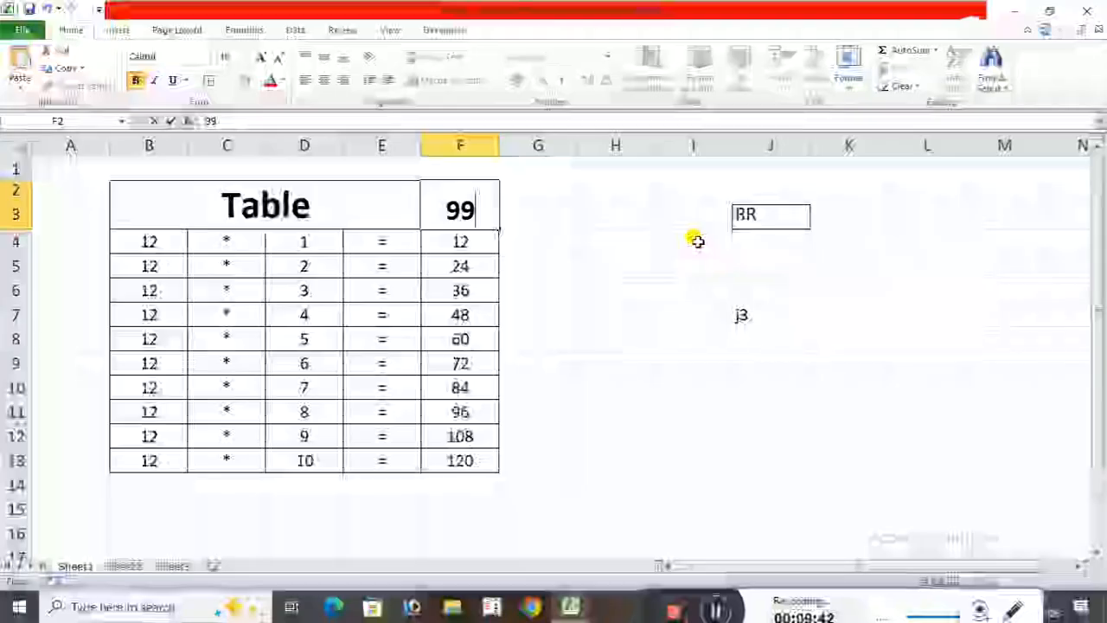
text(0)
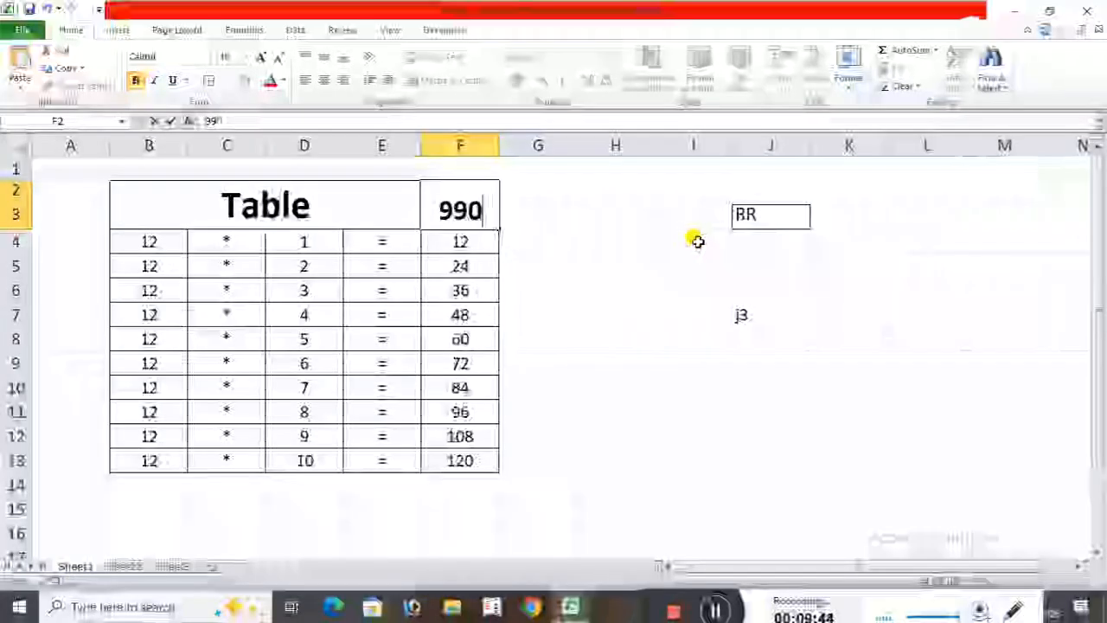
key(BackSpace)
key(BackSpace)
text(0)
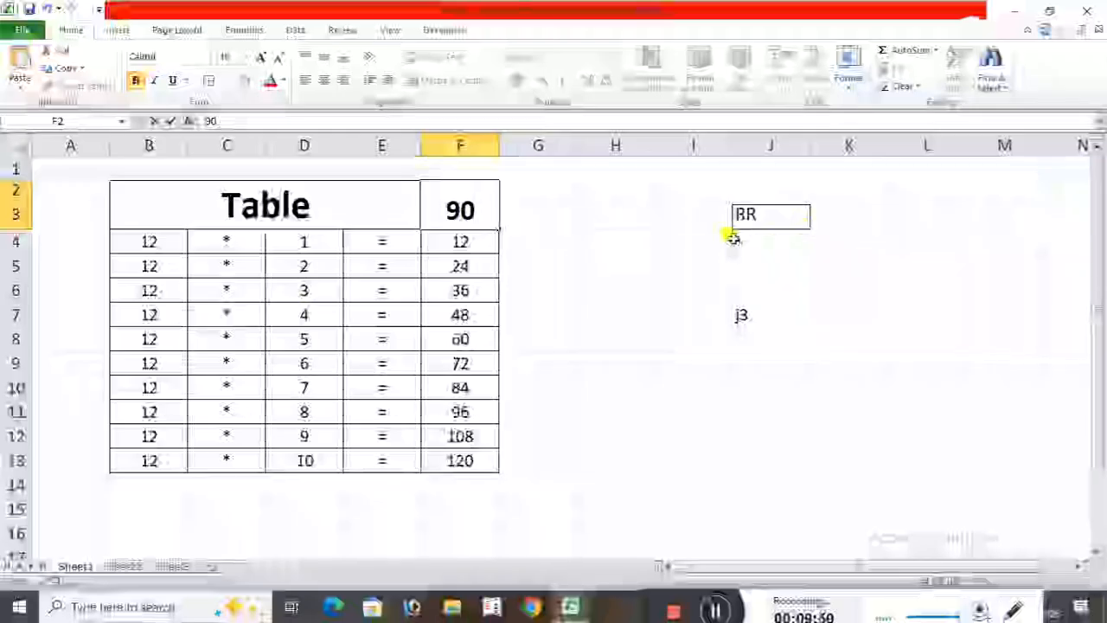
click(680, 248)
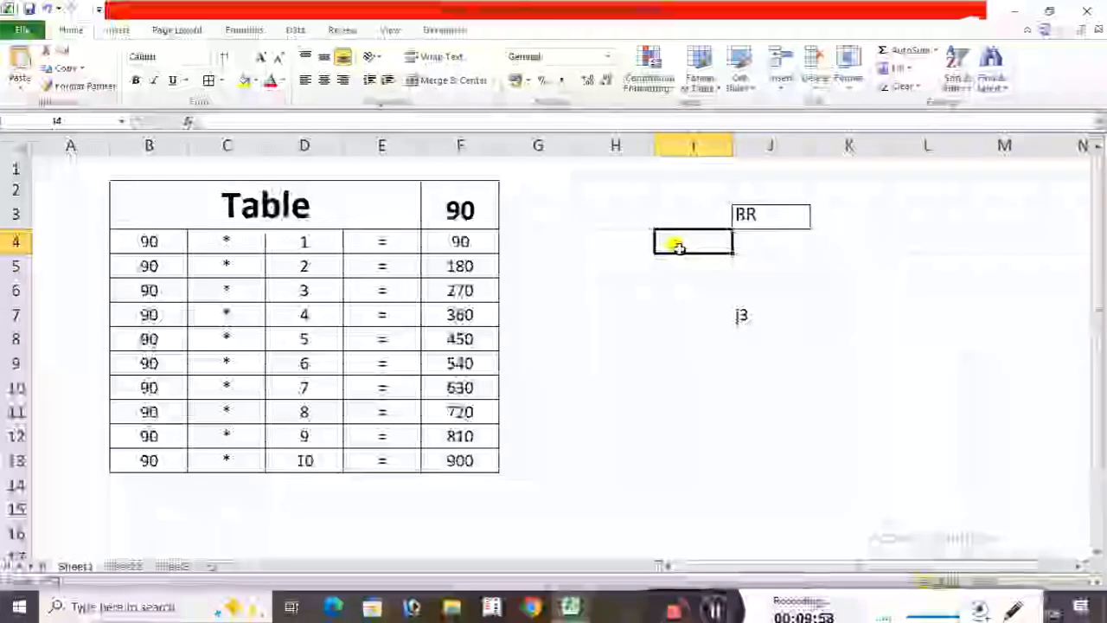
- Test the table with a very large number by entering 99989898 in F2
click(477, 210)
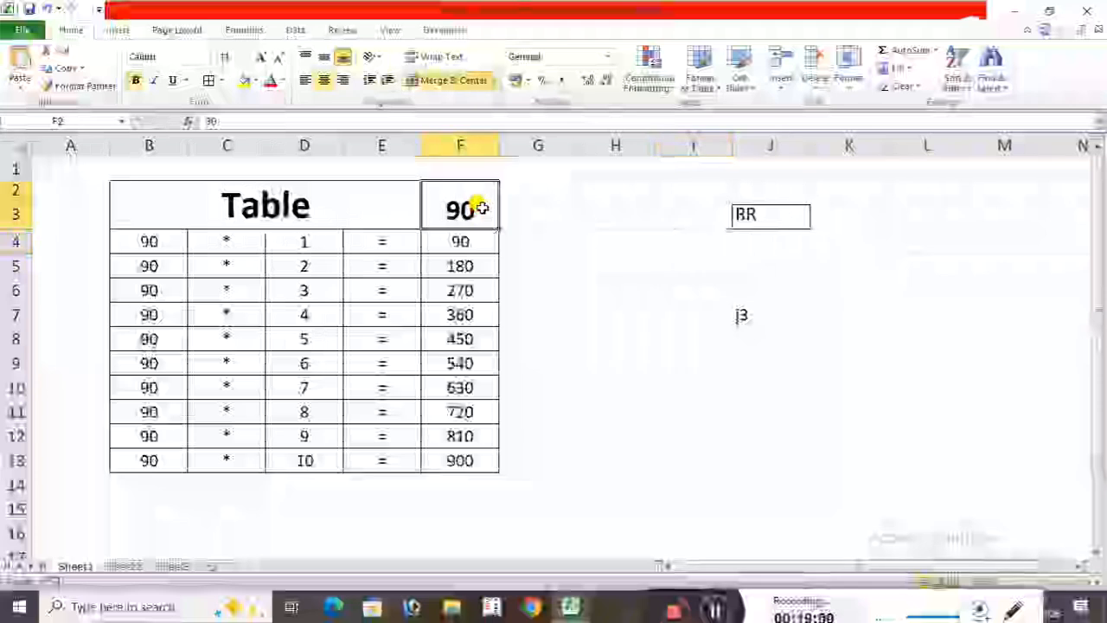
text(0)
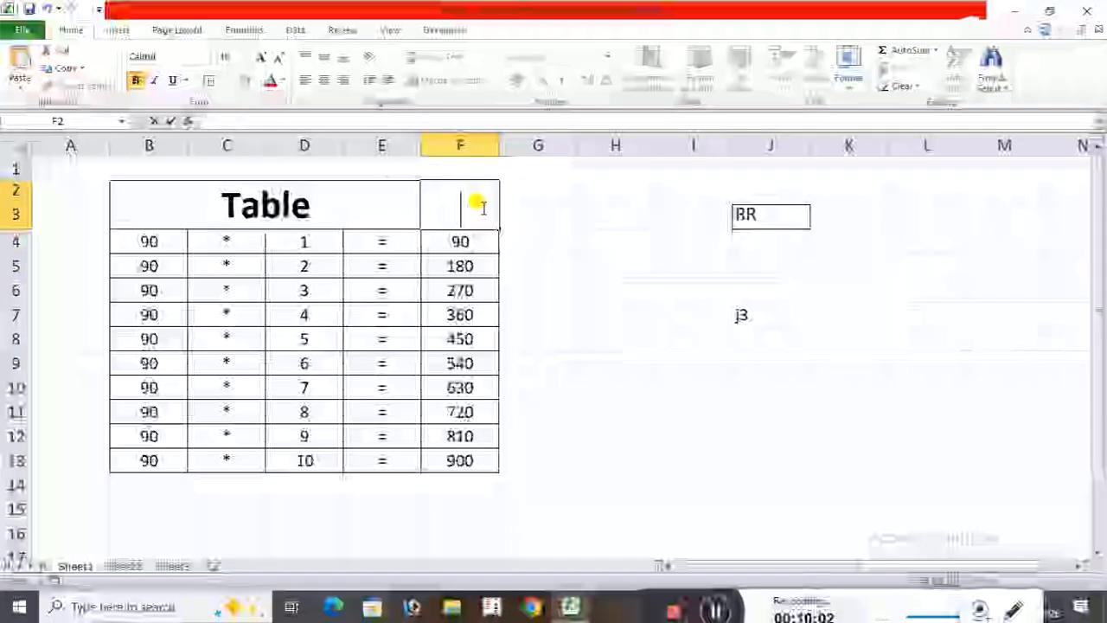
text(0)
key(BackSpace)
text(99)
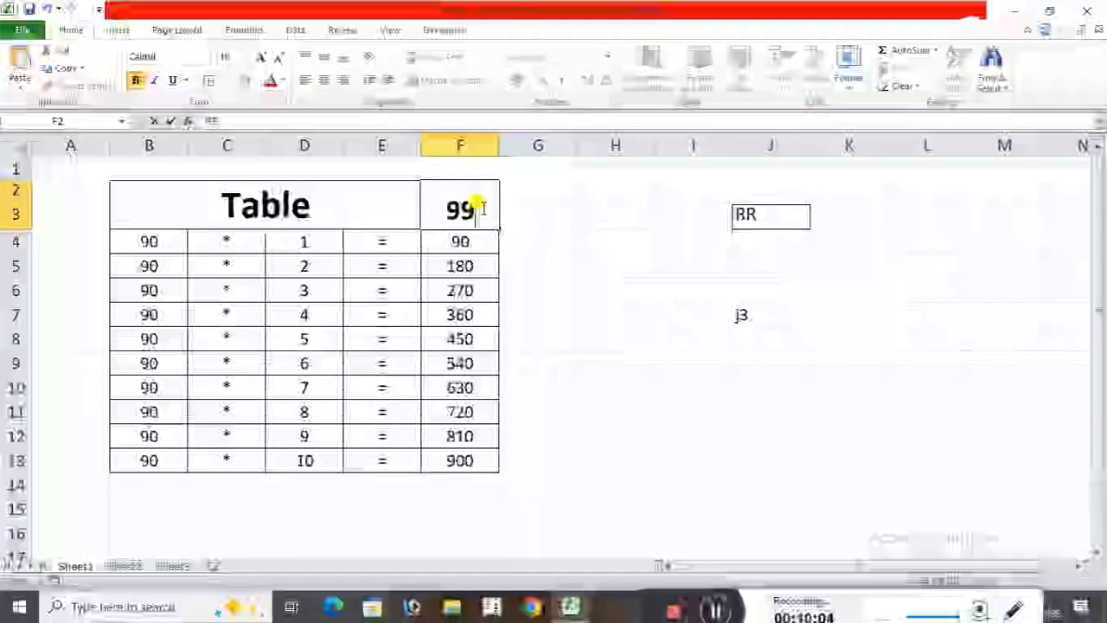
text(989898)
click(1004, 387)
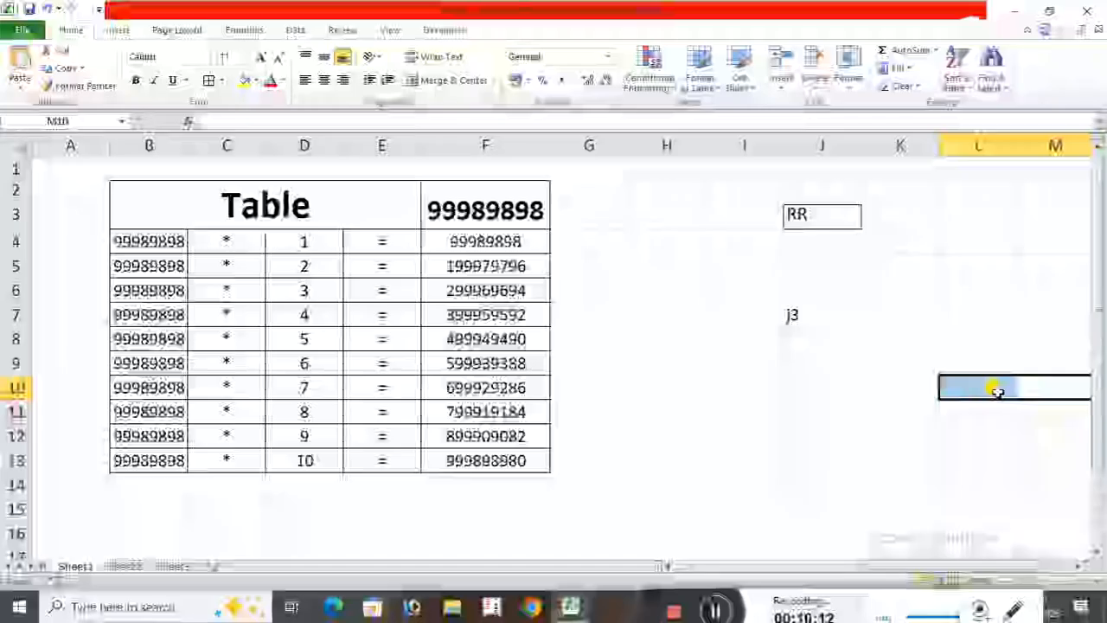
- Try the table numbers 44, 2 and 1 one after another in F2
click(474, 197)
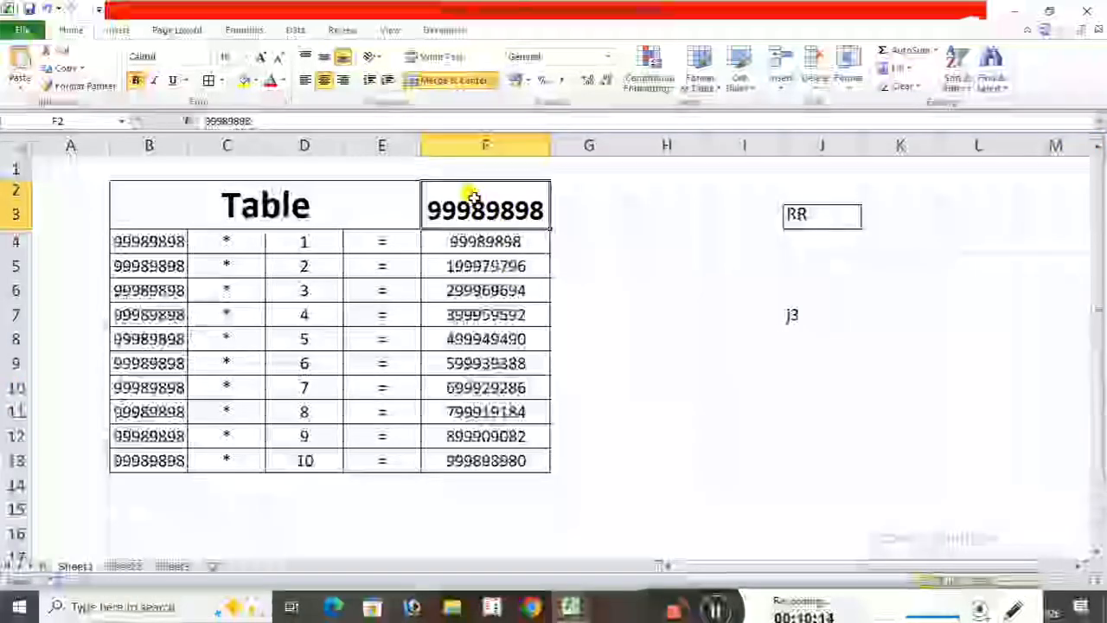
text(44)
click(614, 233)
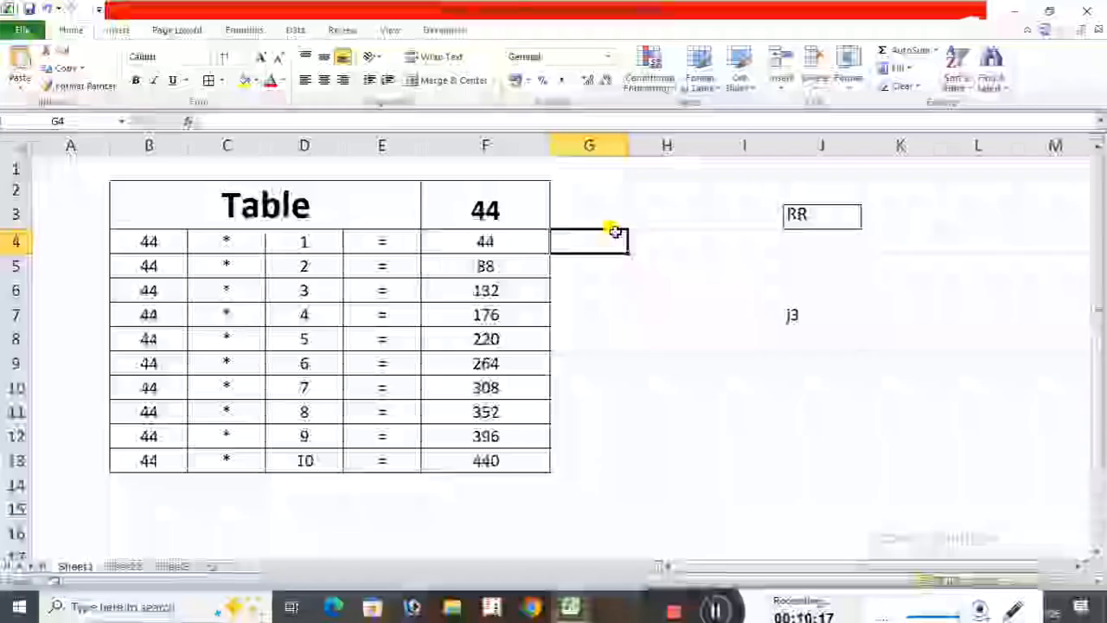
click(512, 212)
text(2)
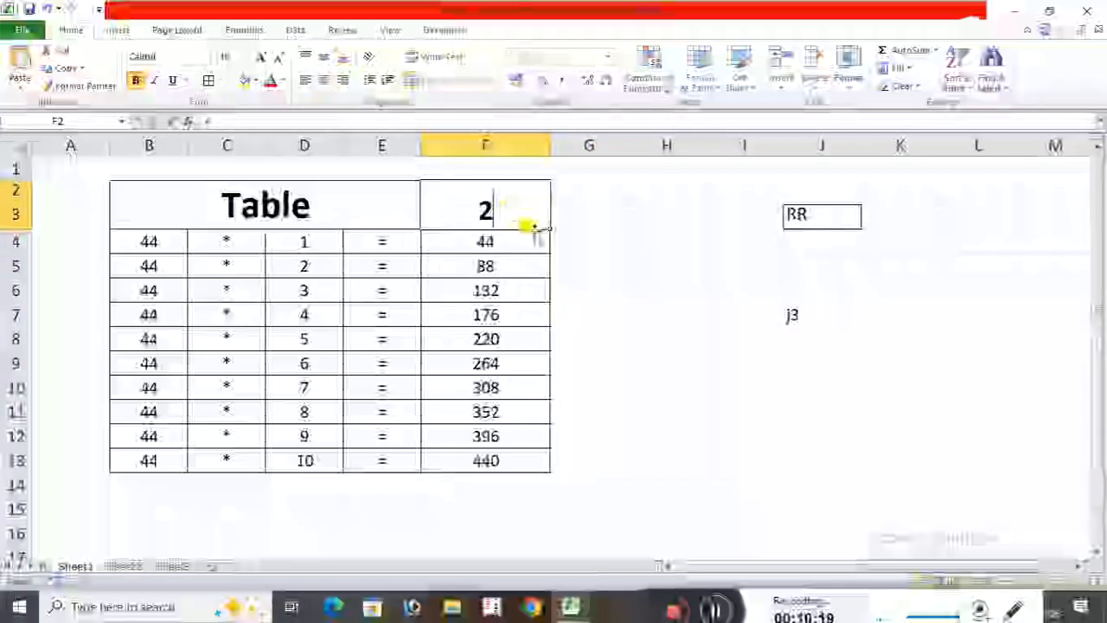
click(740, 285)
click(519, 211)
text(1)
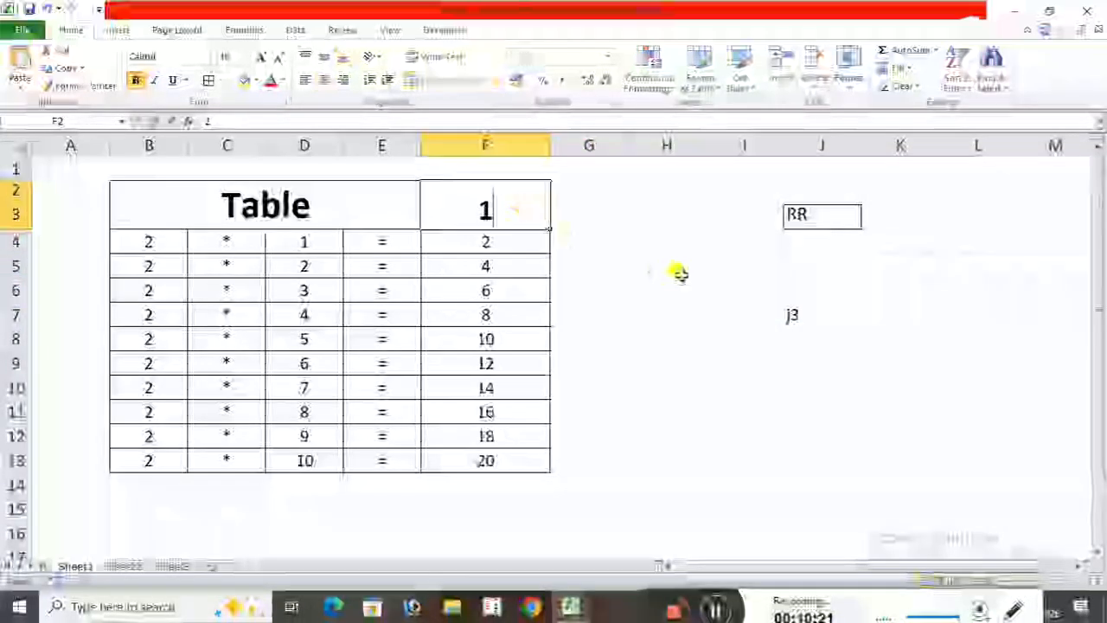
click(680, 272)
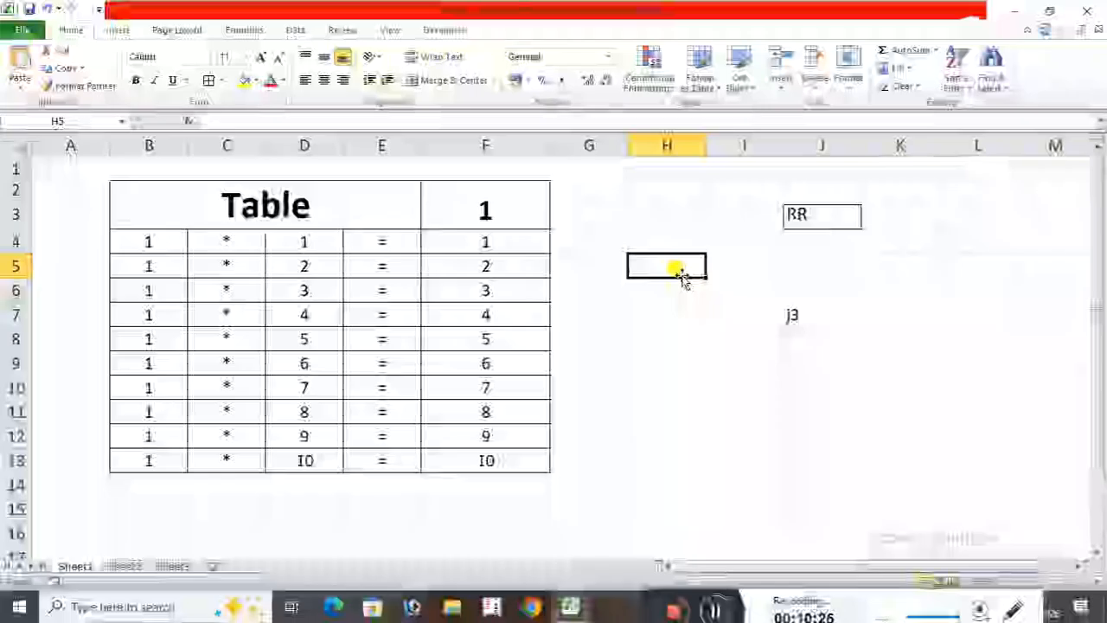
- Set the table number in F2 to 3
click(495, 211)
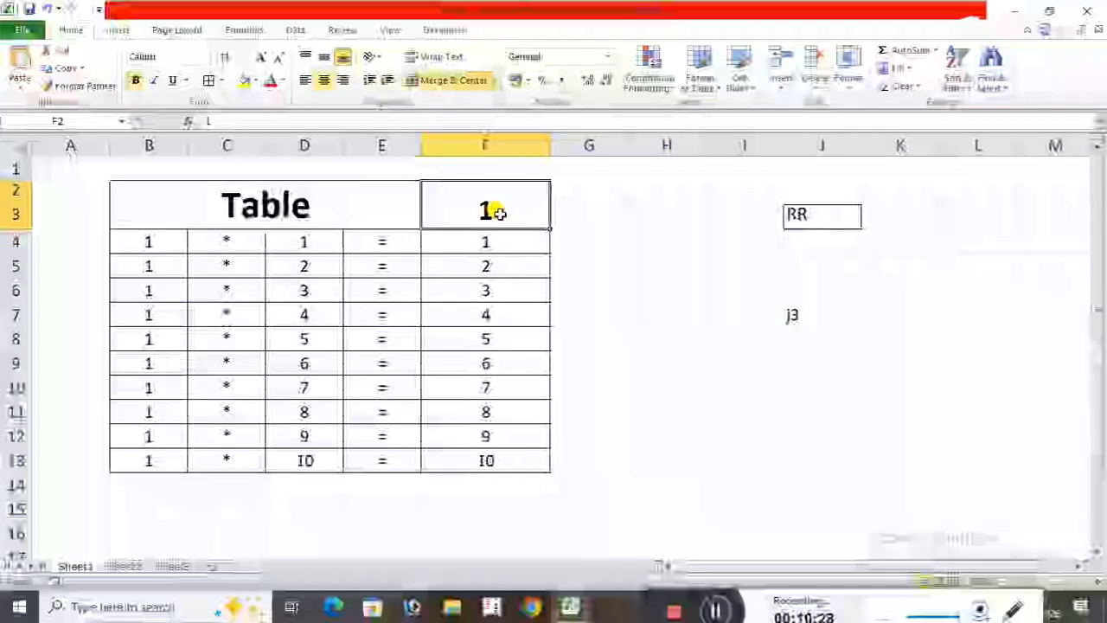
text(3)
click(698, 307)
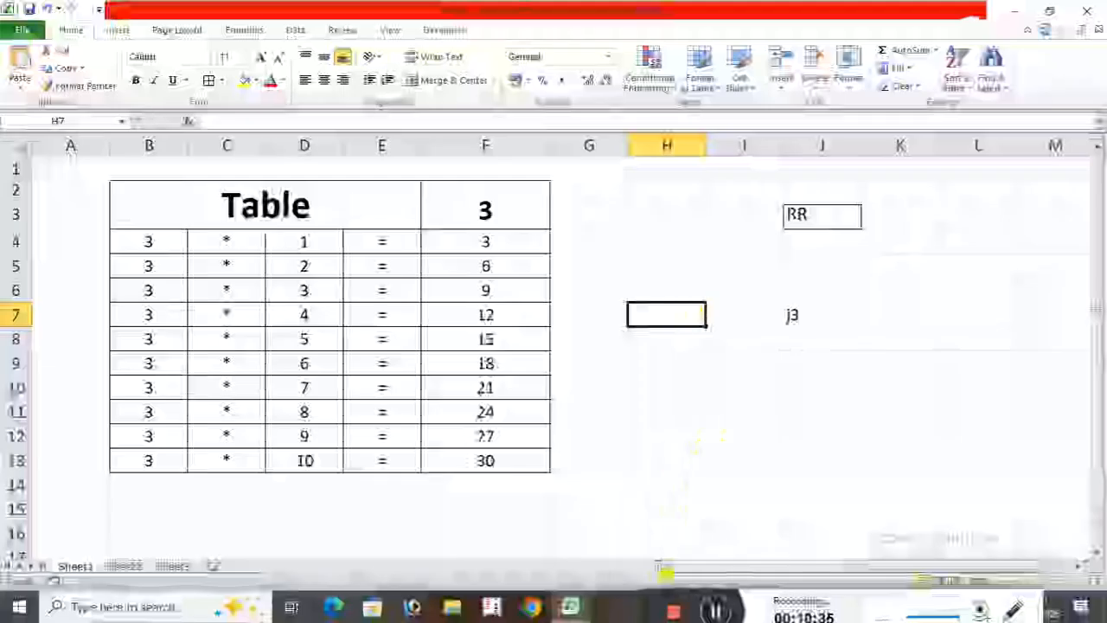
drag(648, 596, 647, 527)
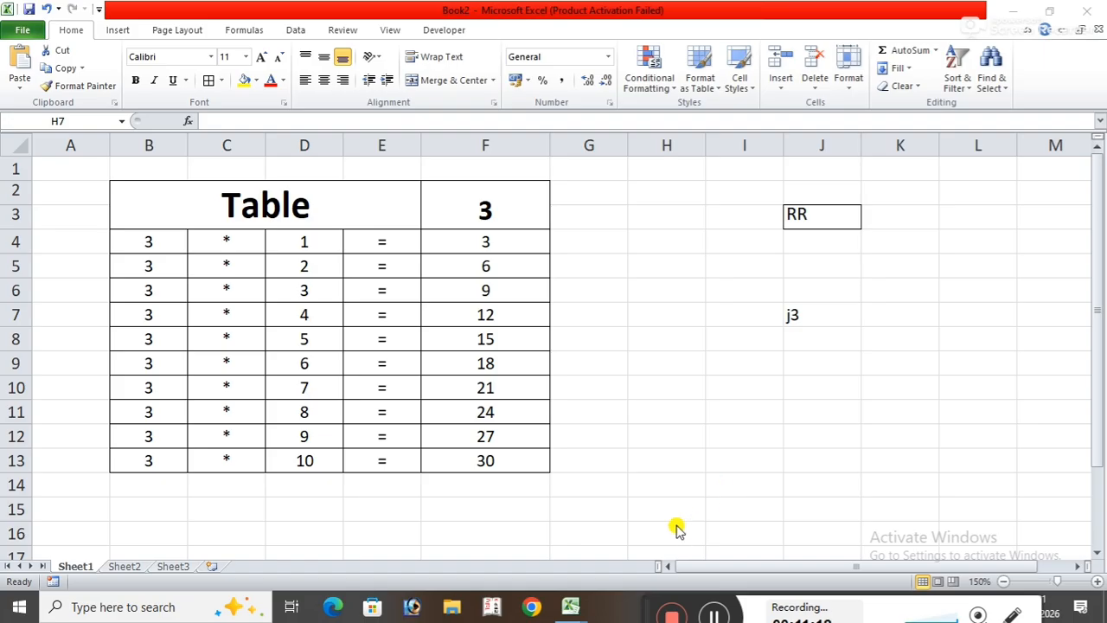
click(896, 276)
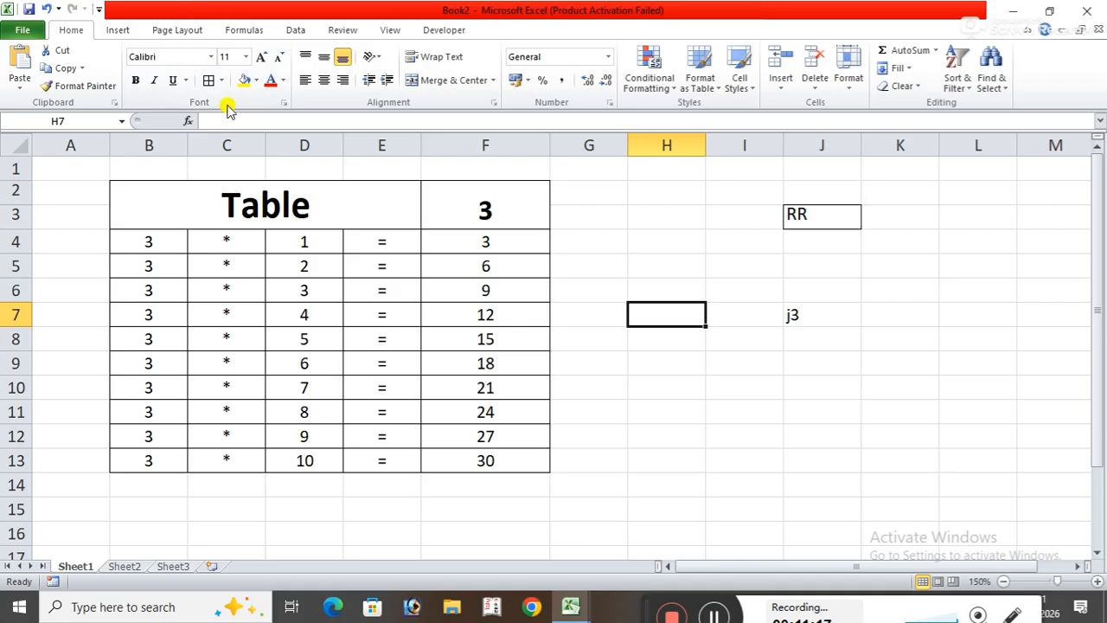
- Fill the merged Table title cell with yellow and the table number cell F2 with blue
click(367, 200)
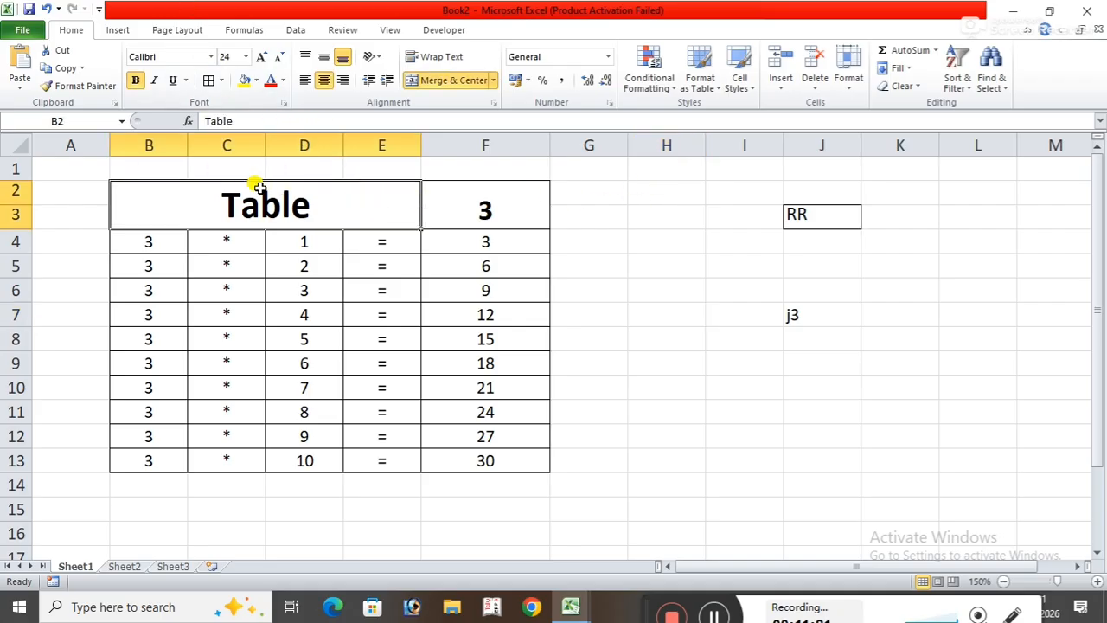
click(246, 81)
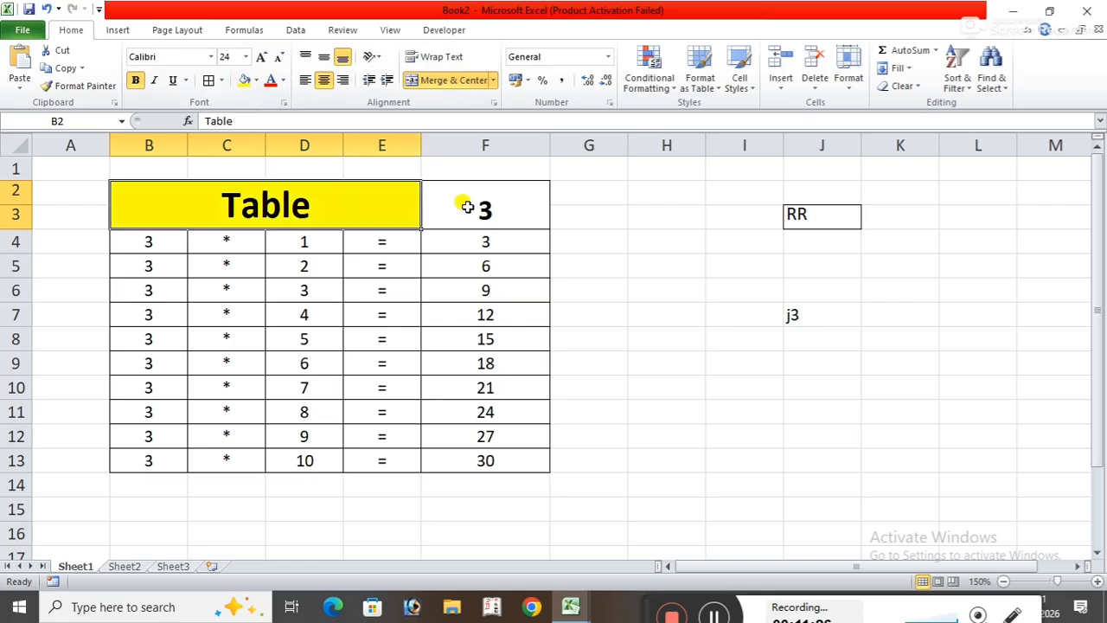
click(464, 205)
click(256, 80)
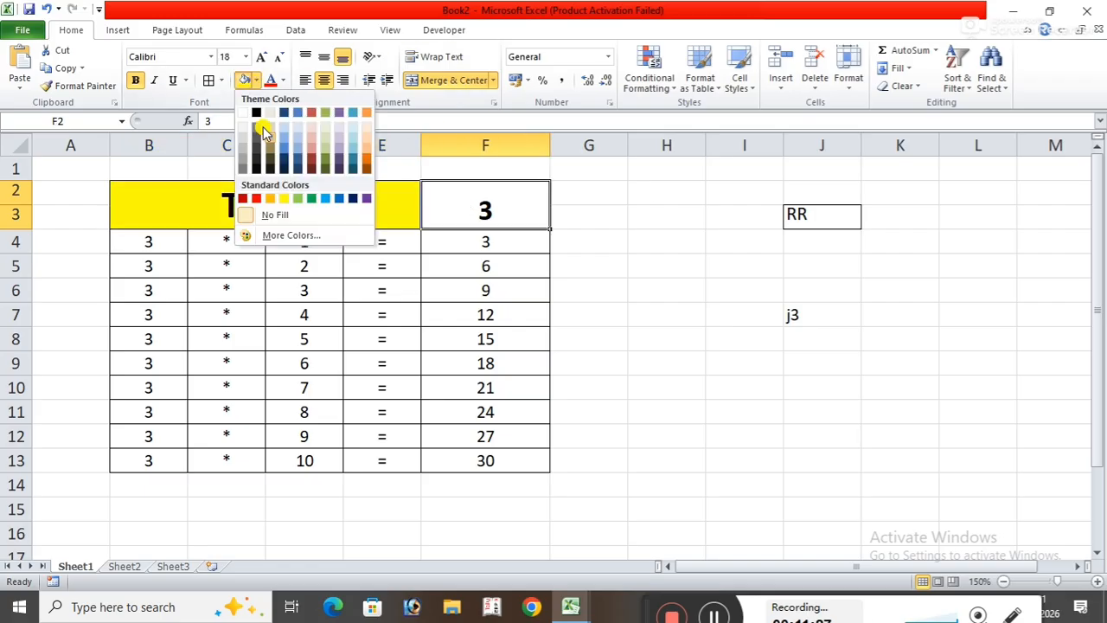
click(337, 201)
click(649, 240)
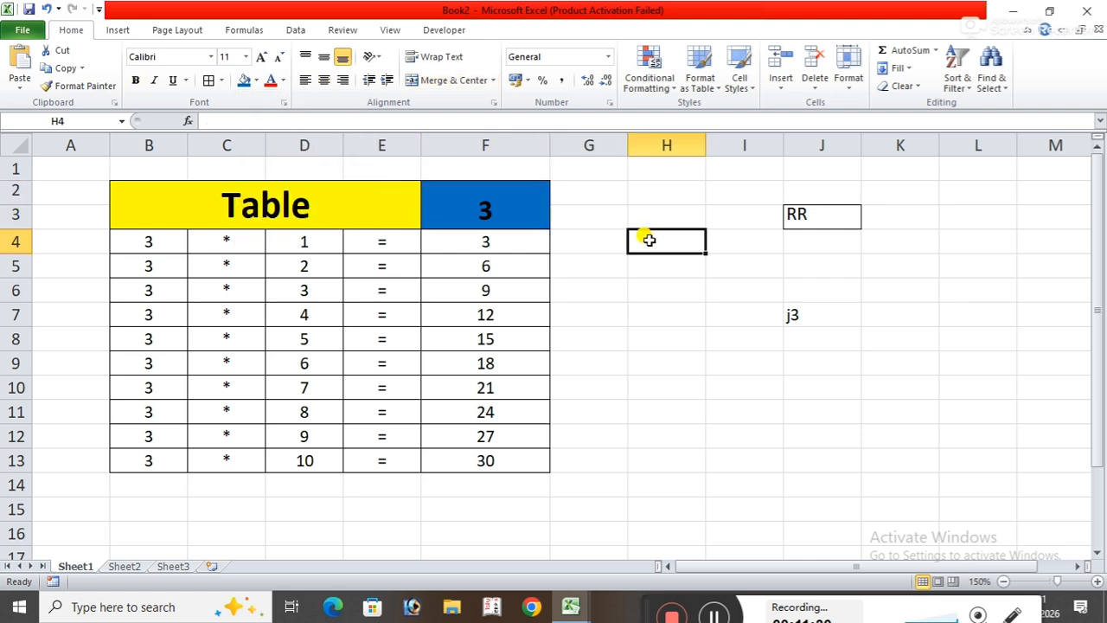
- Start a two-color gradient fill for cells B4:E13 with the Diagonal up shading style
drag(145, 246, 366, 452)
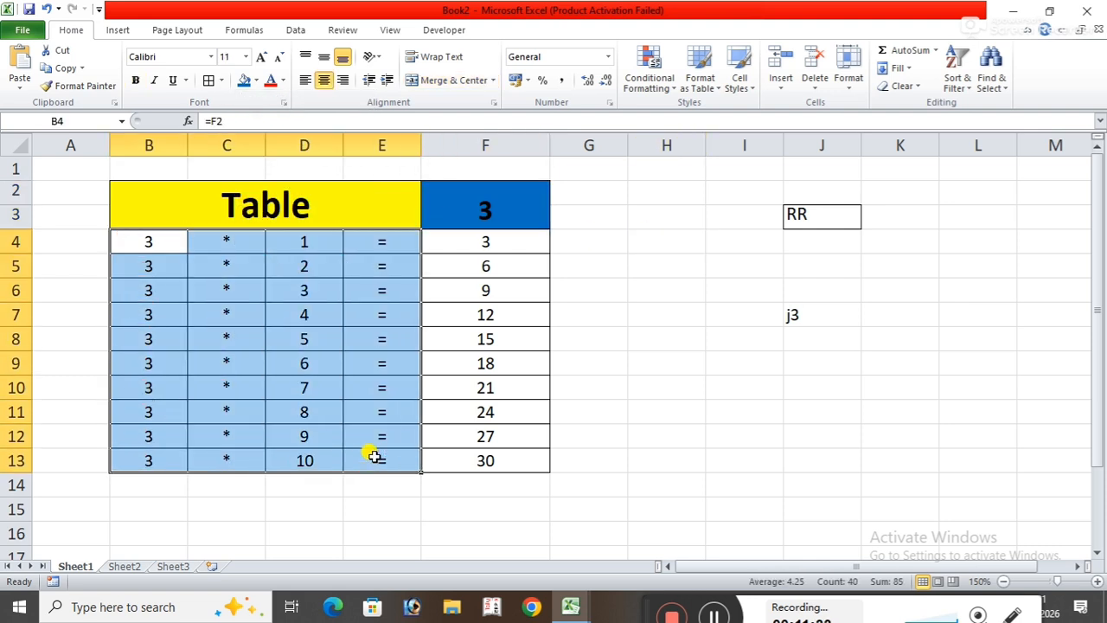
click(610, 102)
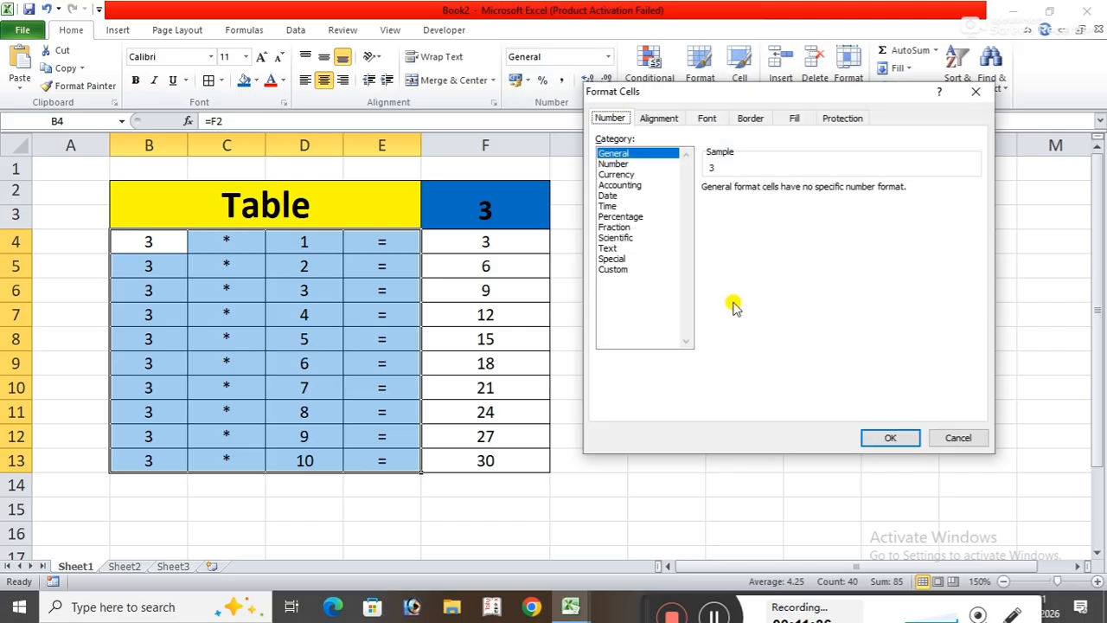
click(790, 120)
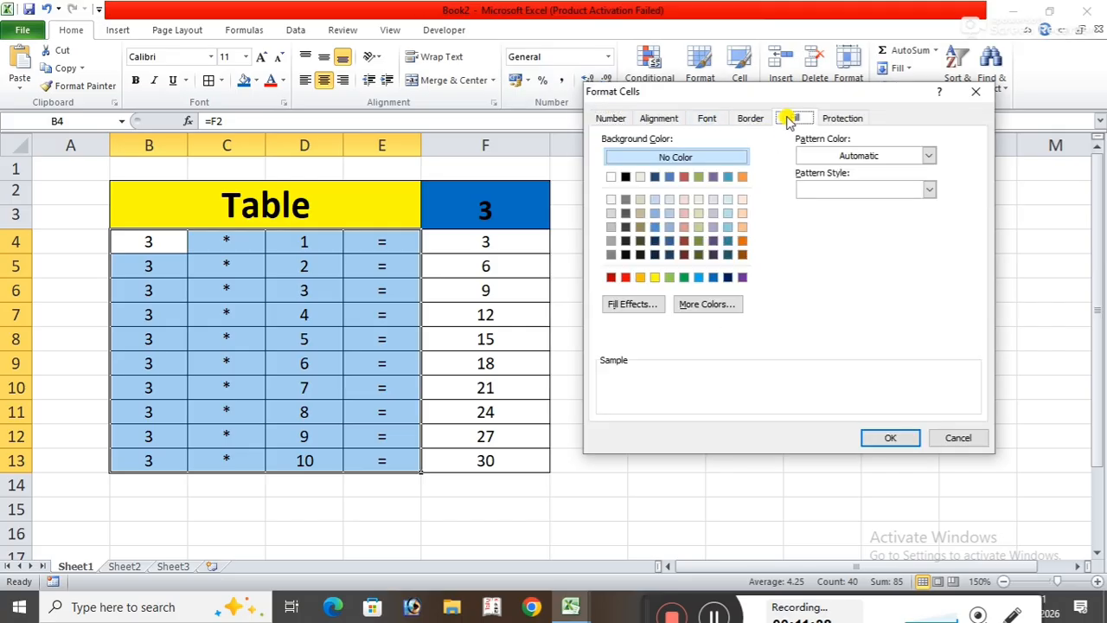
click(638, 303)
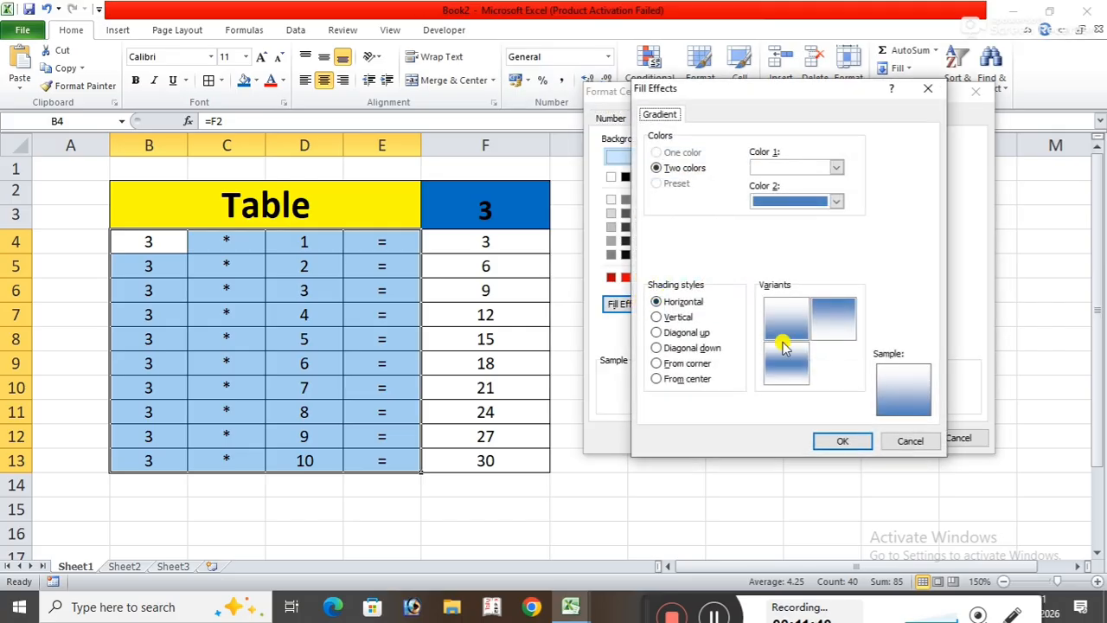
click(657, 333)
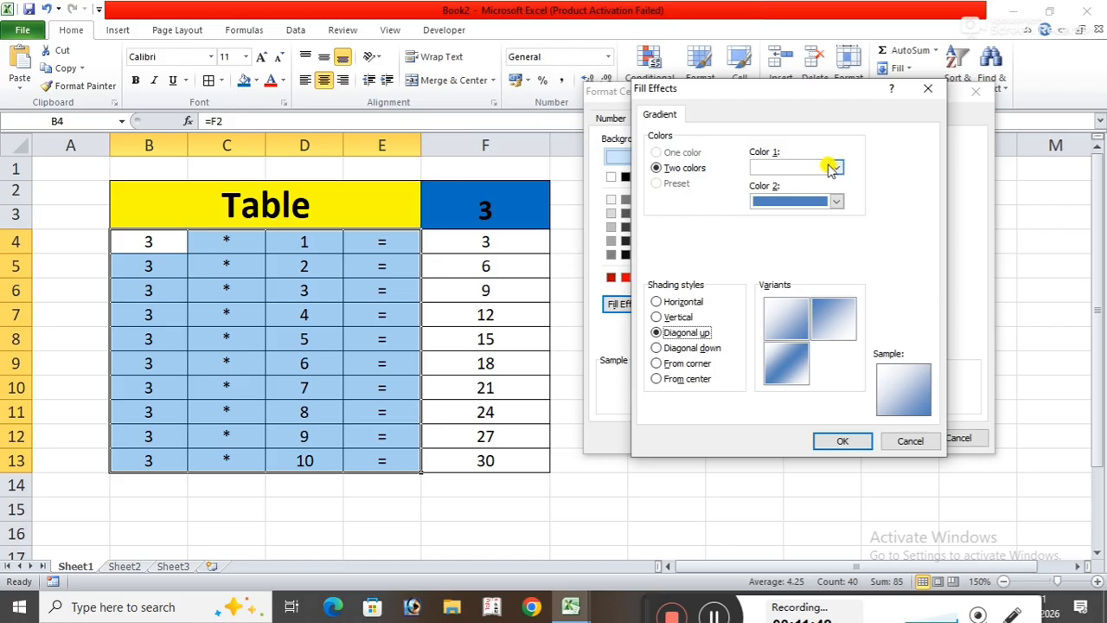
- Set the gradient's Color 1 to yellow and Color 2 to dark red, and apply the fill to B4:E13
click(833, 169)
click(782, 280)
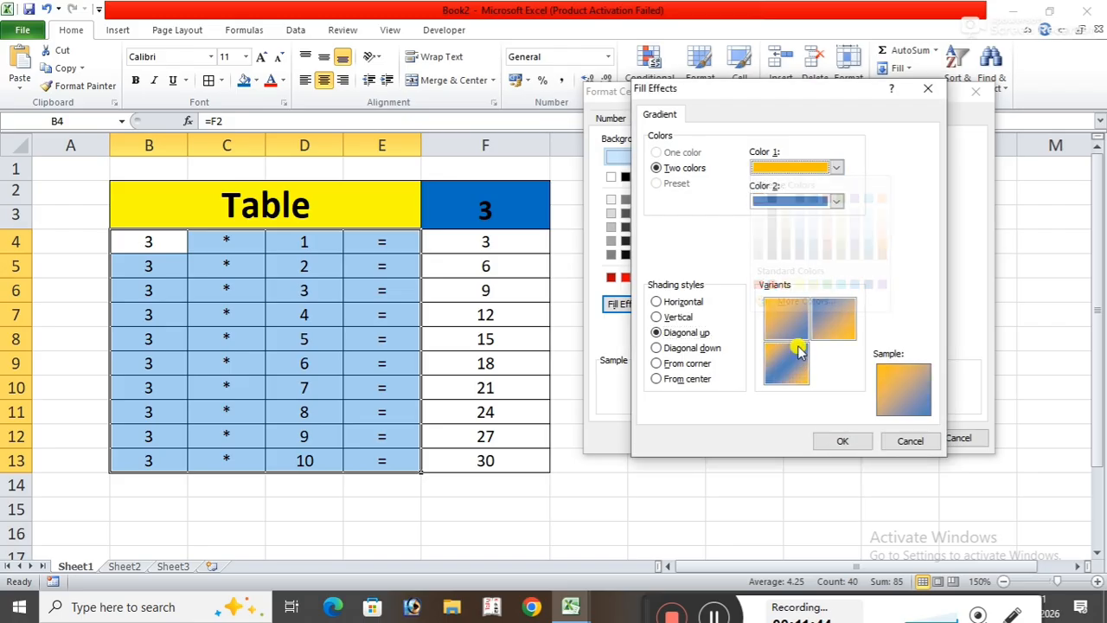
click(842, 167)
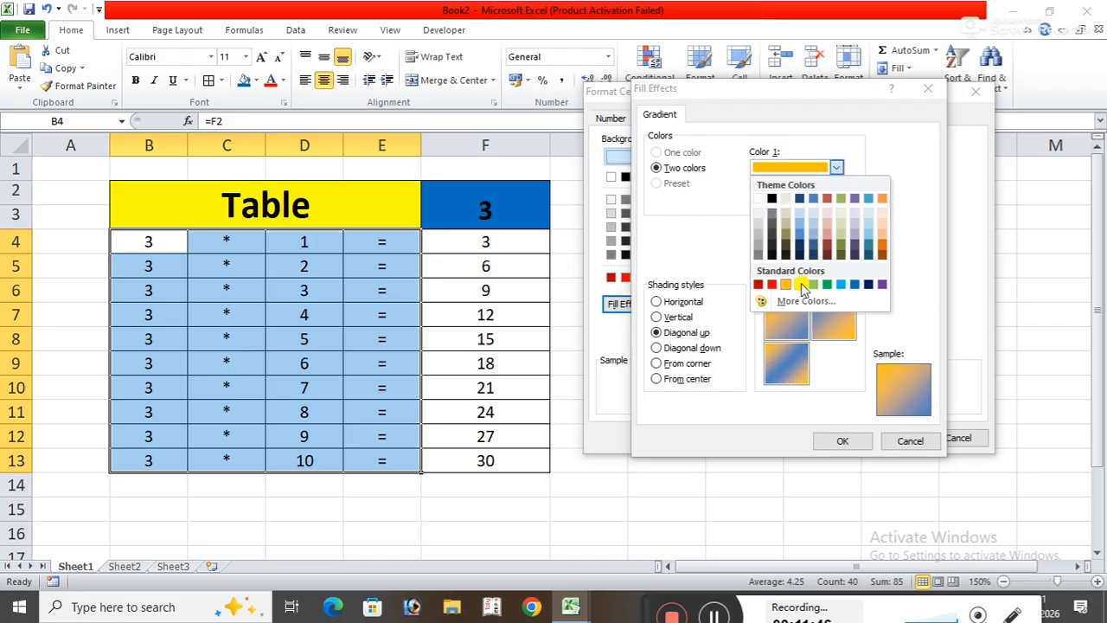
click(796, 279)
click(835, 200)
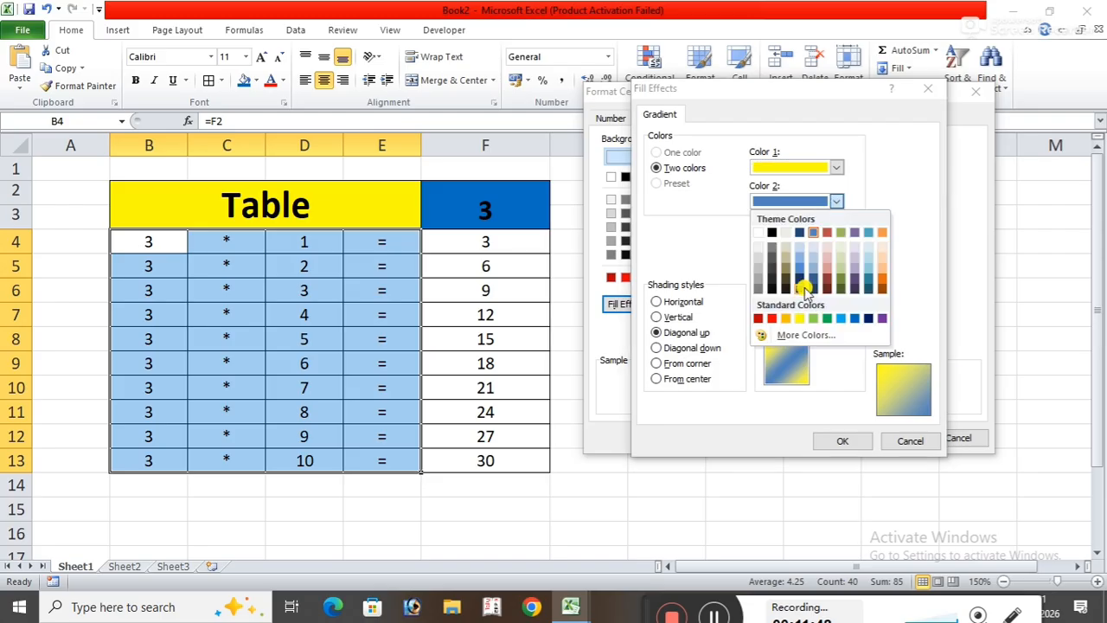
click(828, 285)
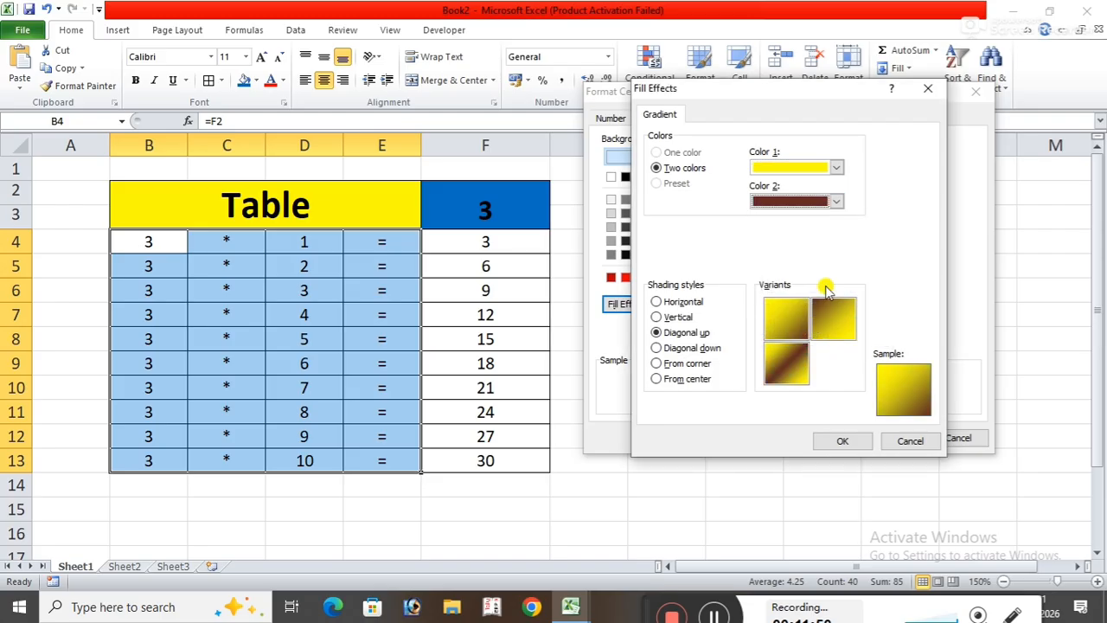
click(860, 443)
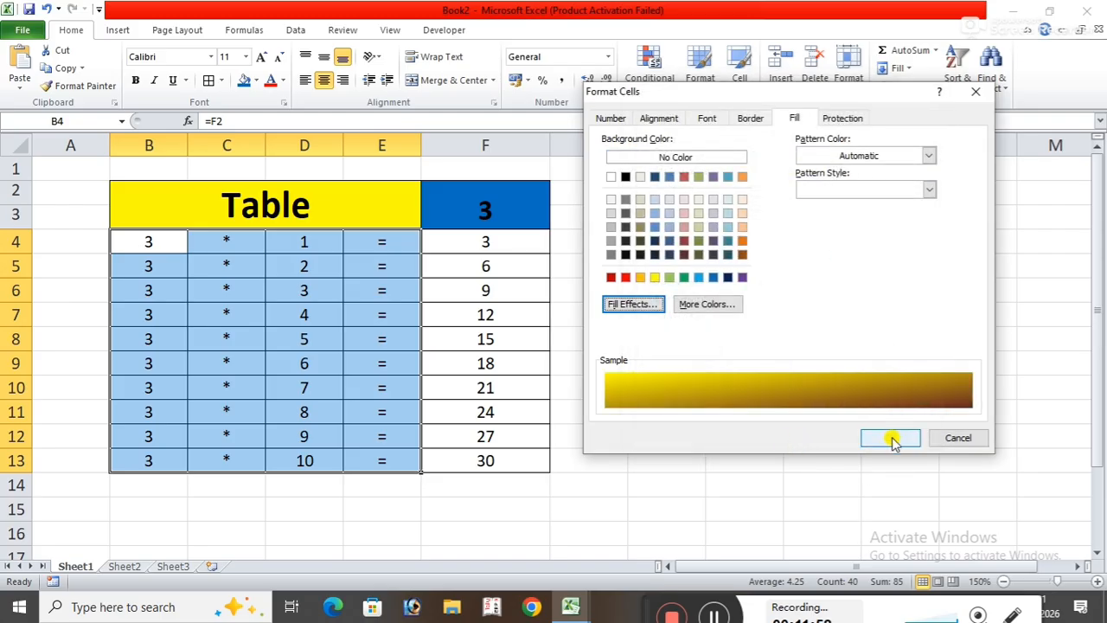
click(892, 439)
click(828, 430)
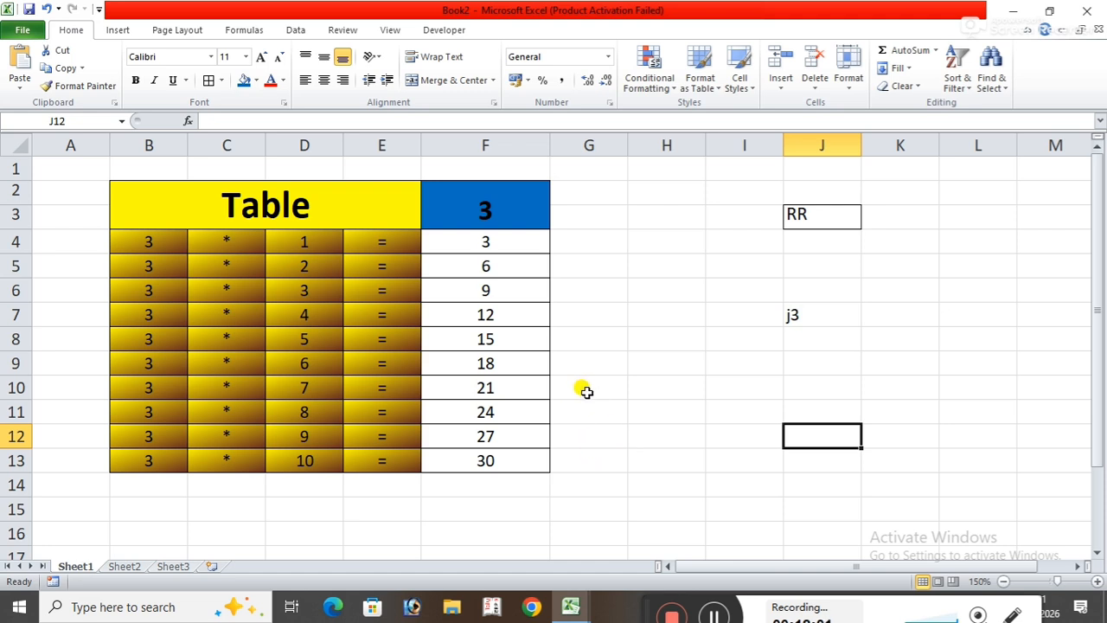
- Start a two-color gradient fill for the results in F4:F13 with Color 1 set to dark brown
drag(487, 241, 512, 461)
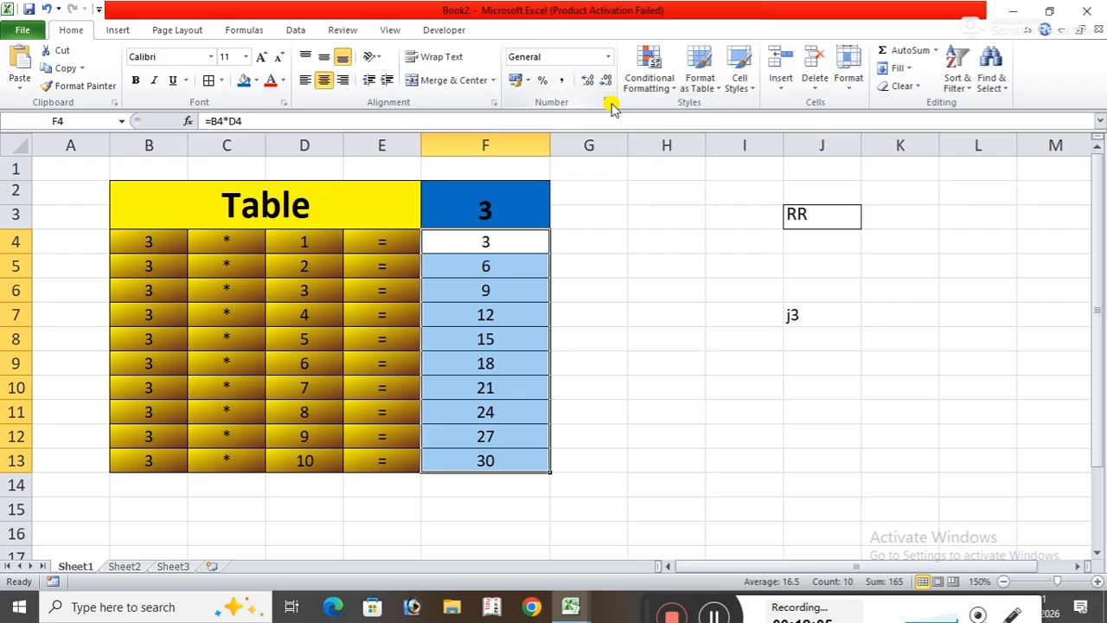
click(610, 104)
click(794, 118)
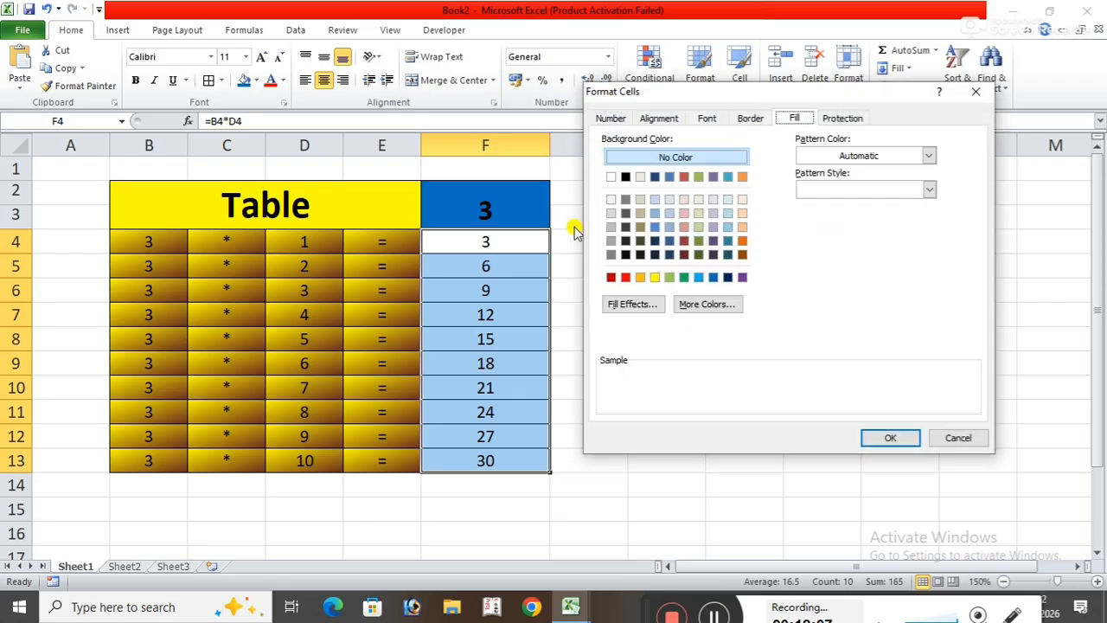
click(635, 304)
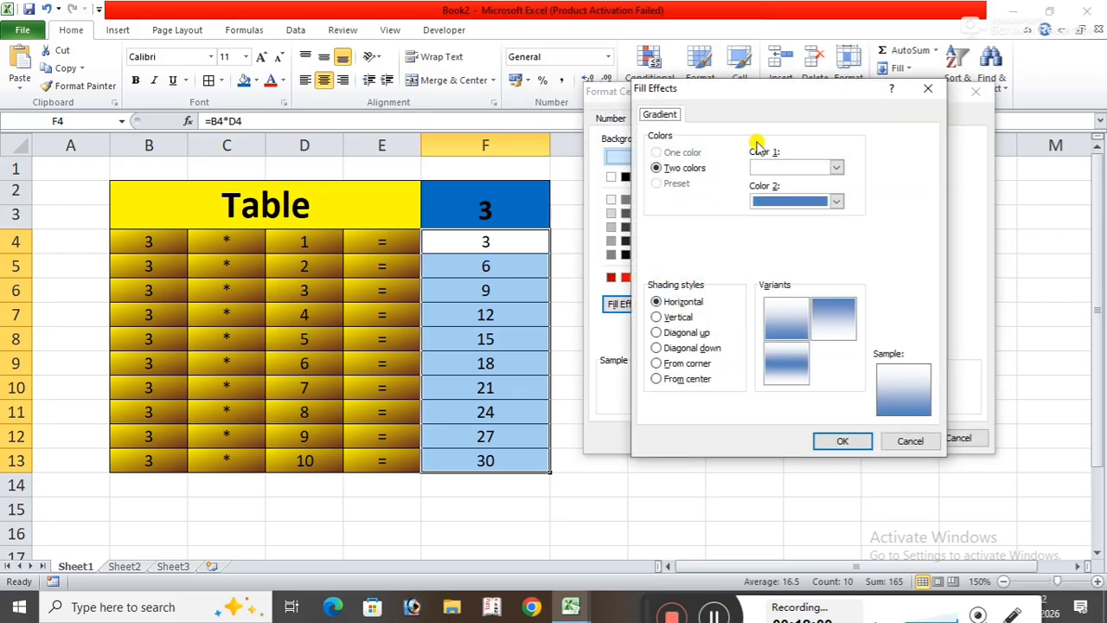
click(836, 167)
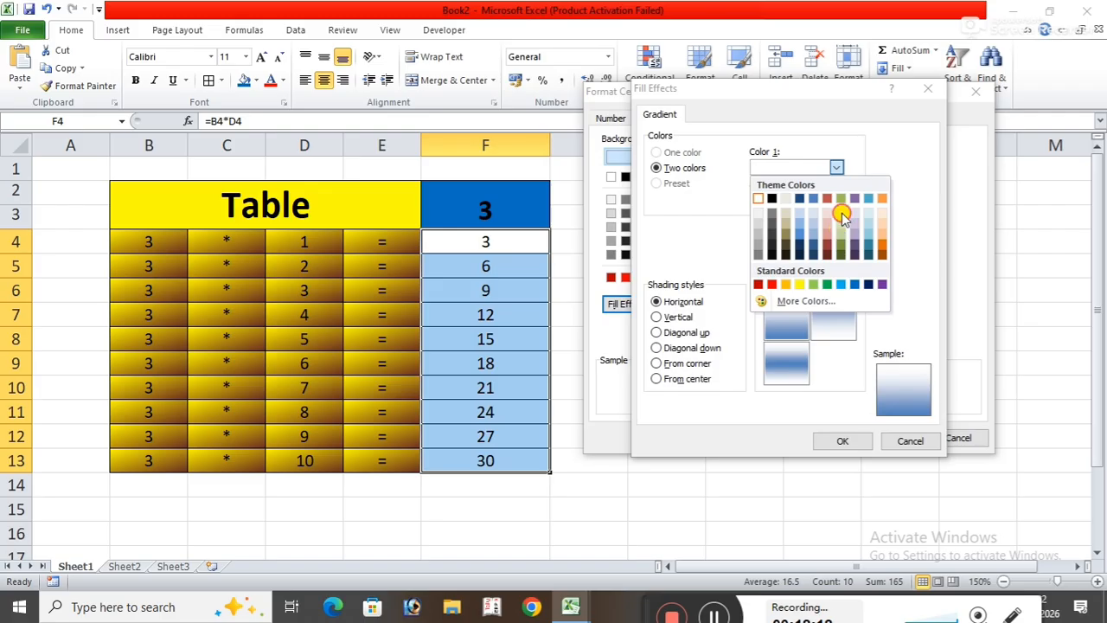
click(841, 214)
click(835, 168)
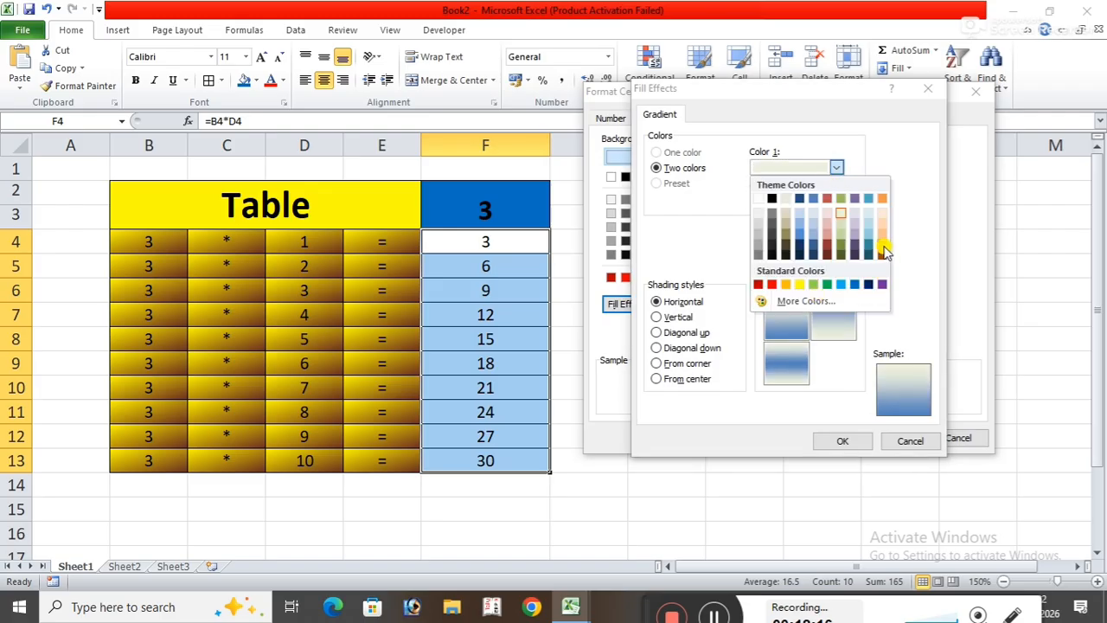
click(787, 249)
- Set Color 2 of the F4:F13 gradient to green
click(835, 202)
click(833, 203)
click(835, 202)
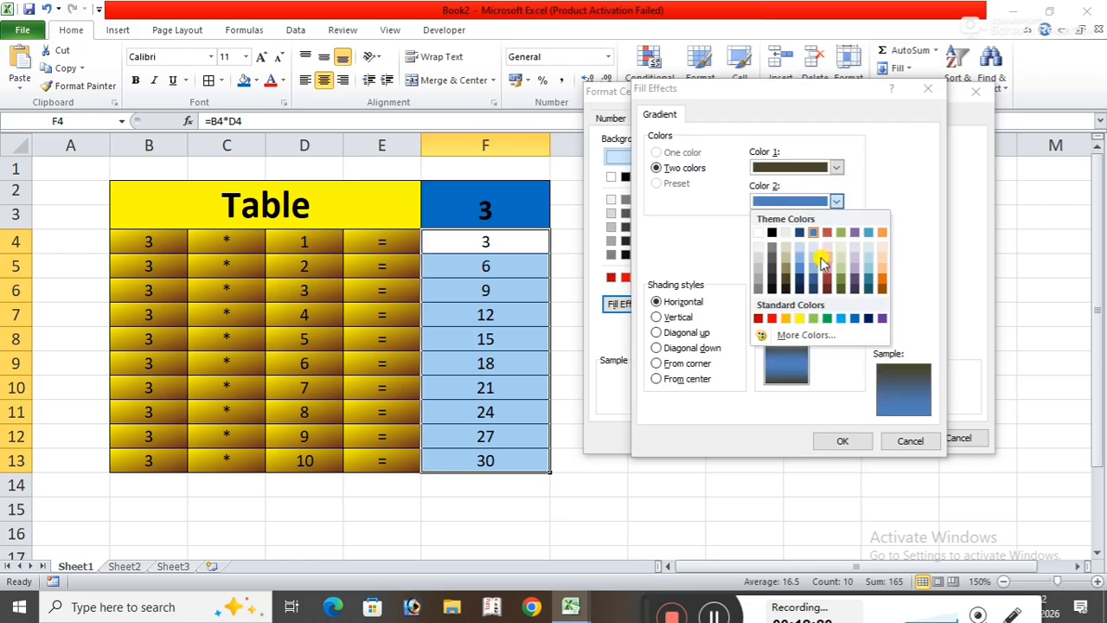
click(799, 278)
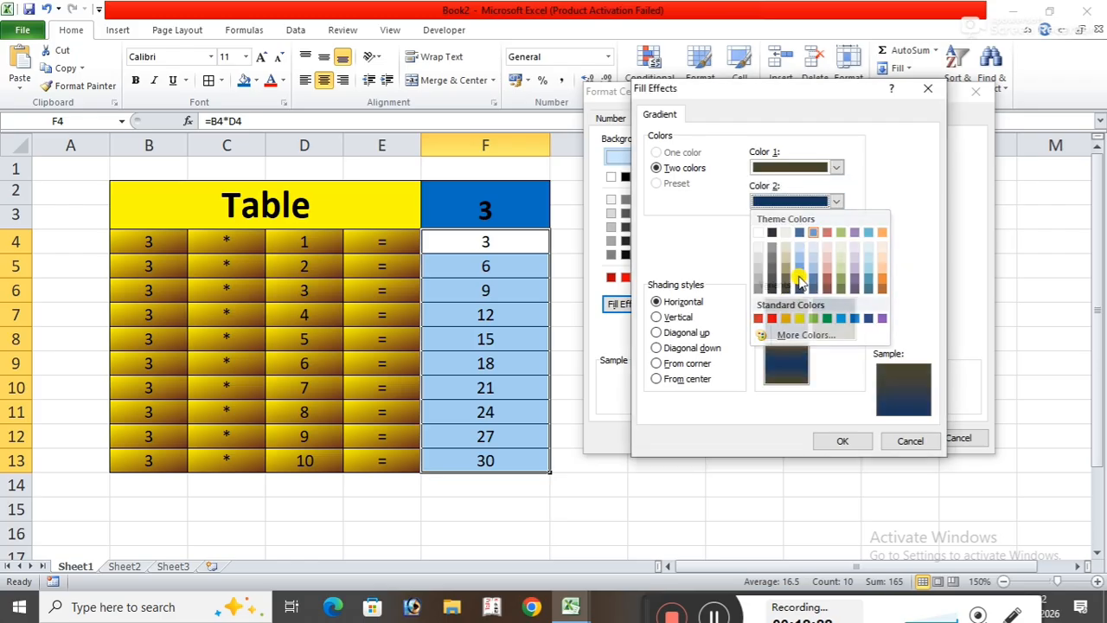
click(835, 202)
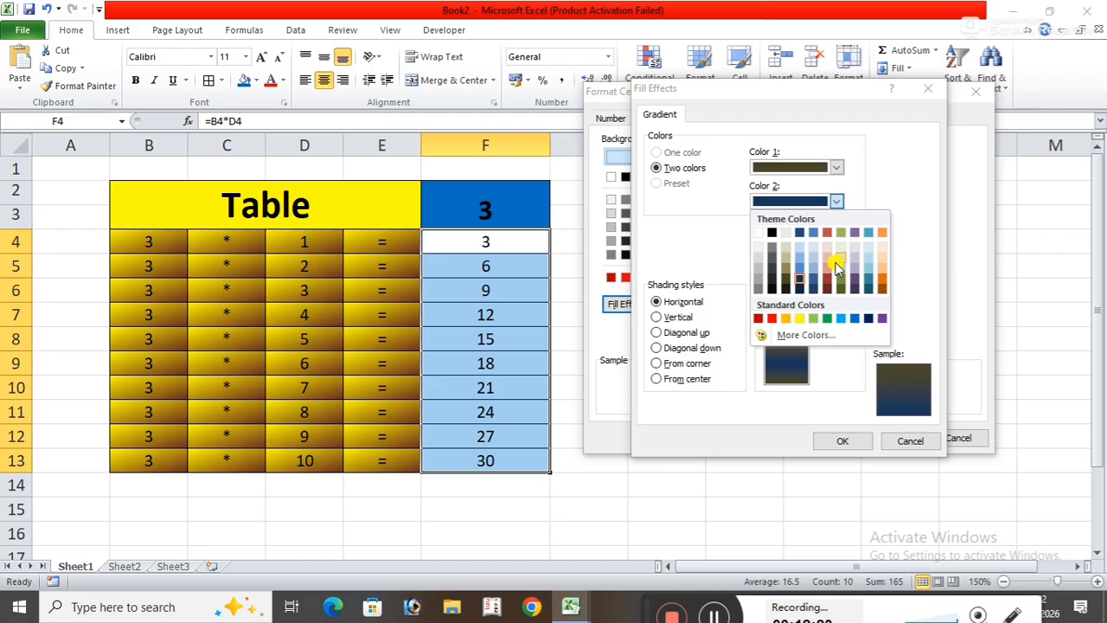
click(828, 319)
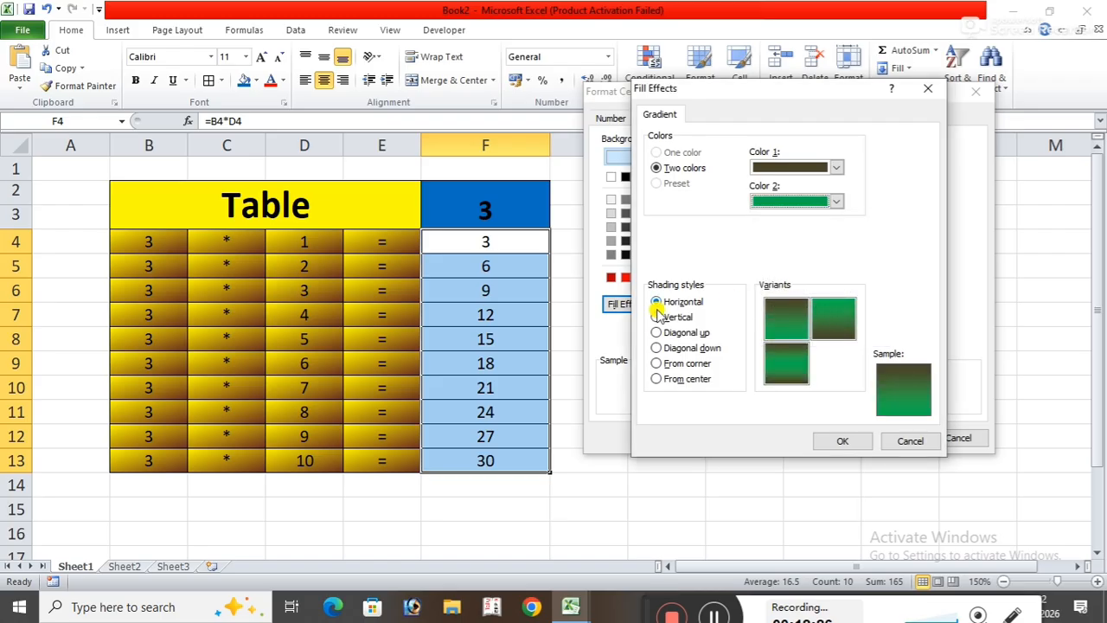
- Choose the From corner shading style for the gradient and apply the fill to F4:F13
click(656, 347)
click(655, 364)
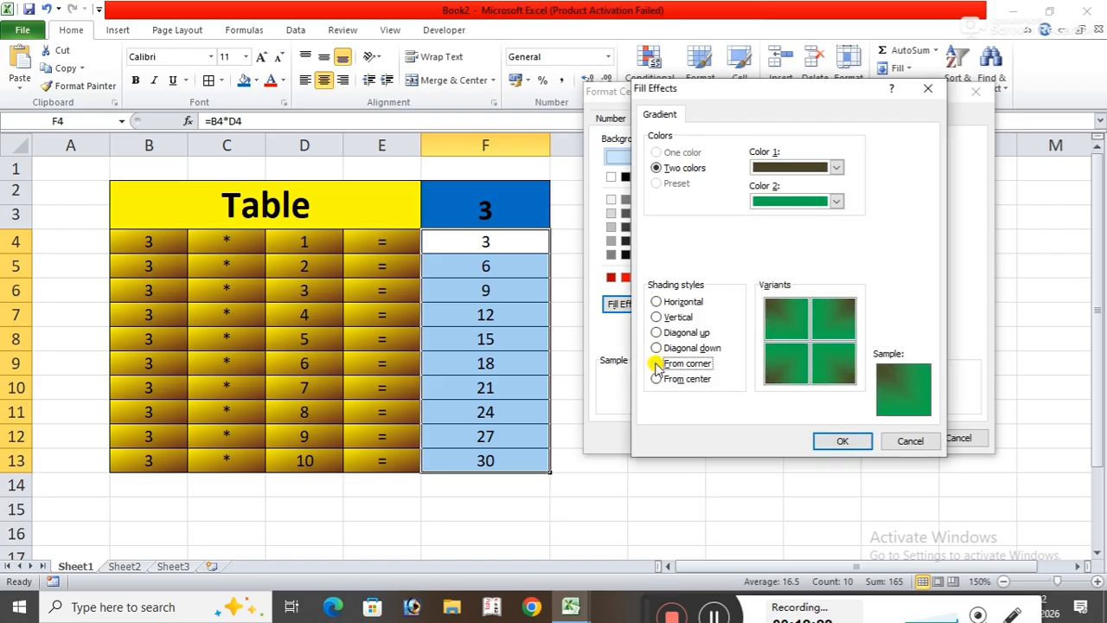
click(837, 442)
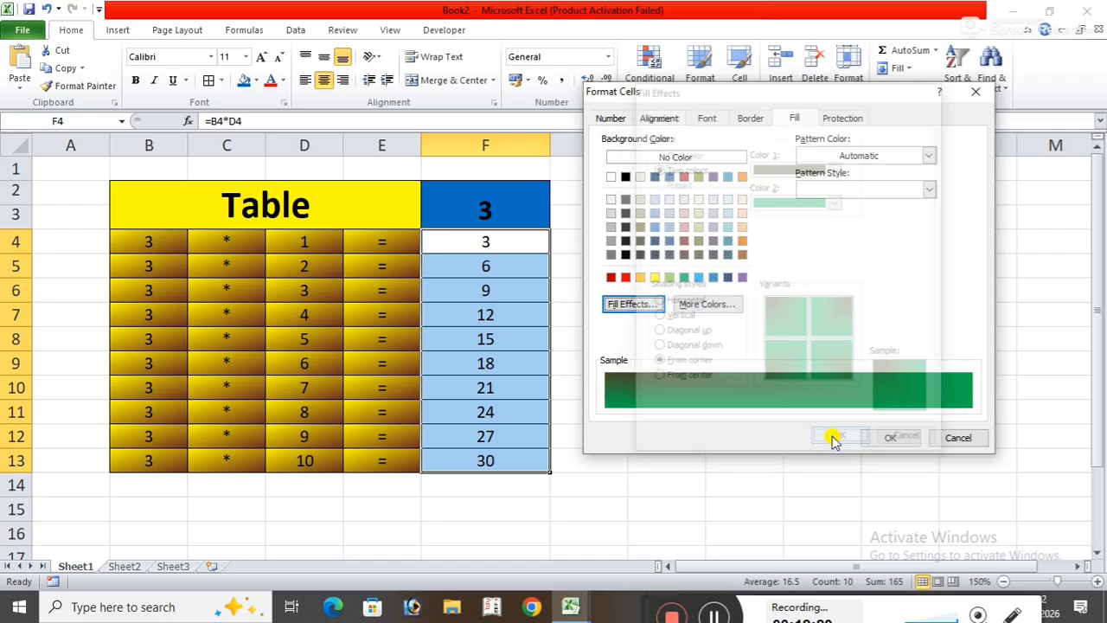
click(889, 437)
click(799, 358)
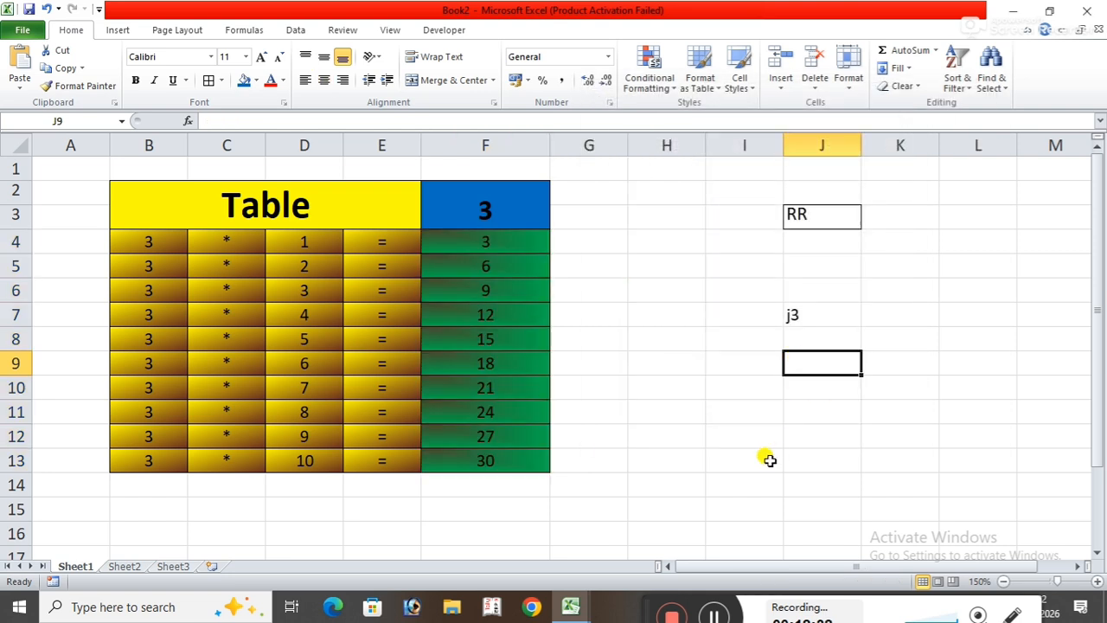
- Undo the gradient fills on the table body and the solid fills on the Table title and F2
key(ctrl+z)
key(ctrl+z)
click(721, 476)
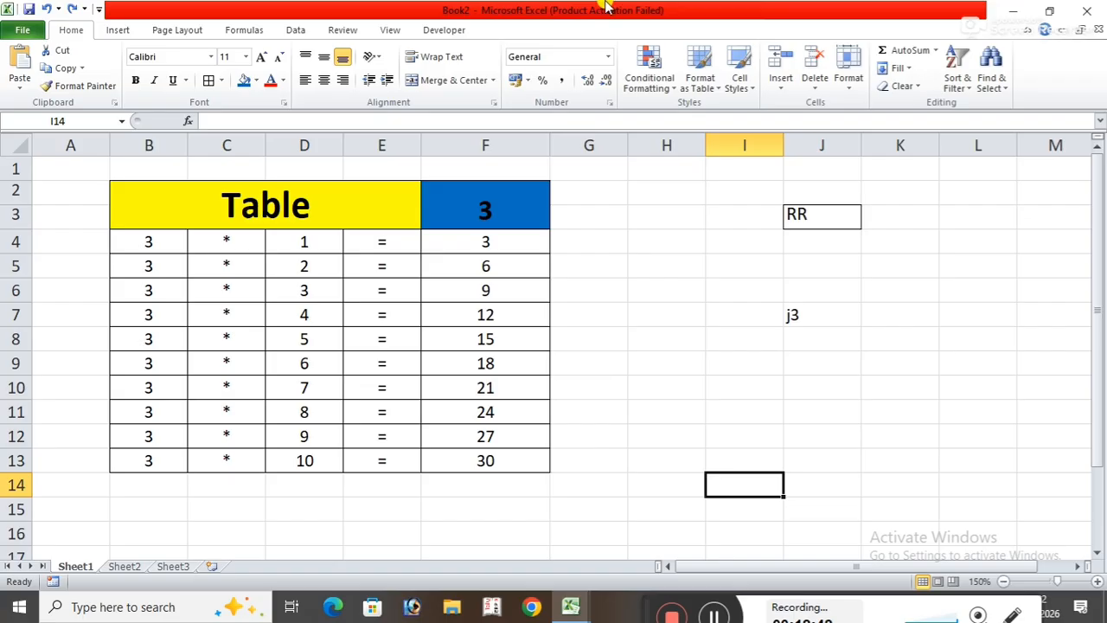
key(ctrl+z)
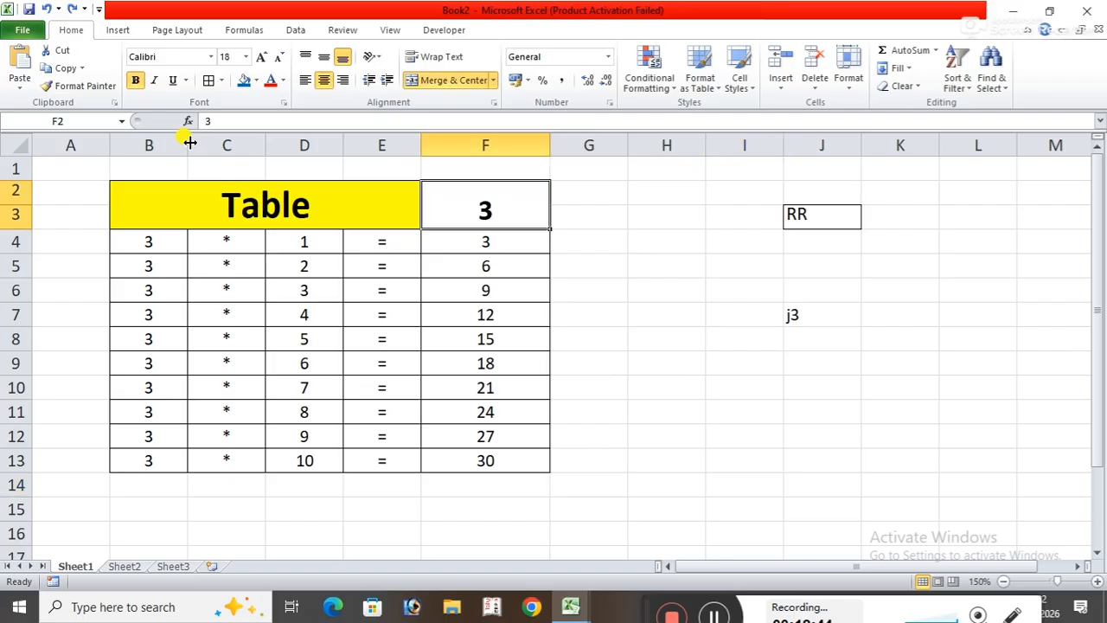
key(ctrl+z)
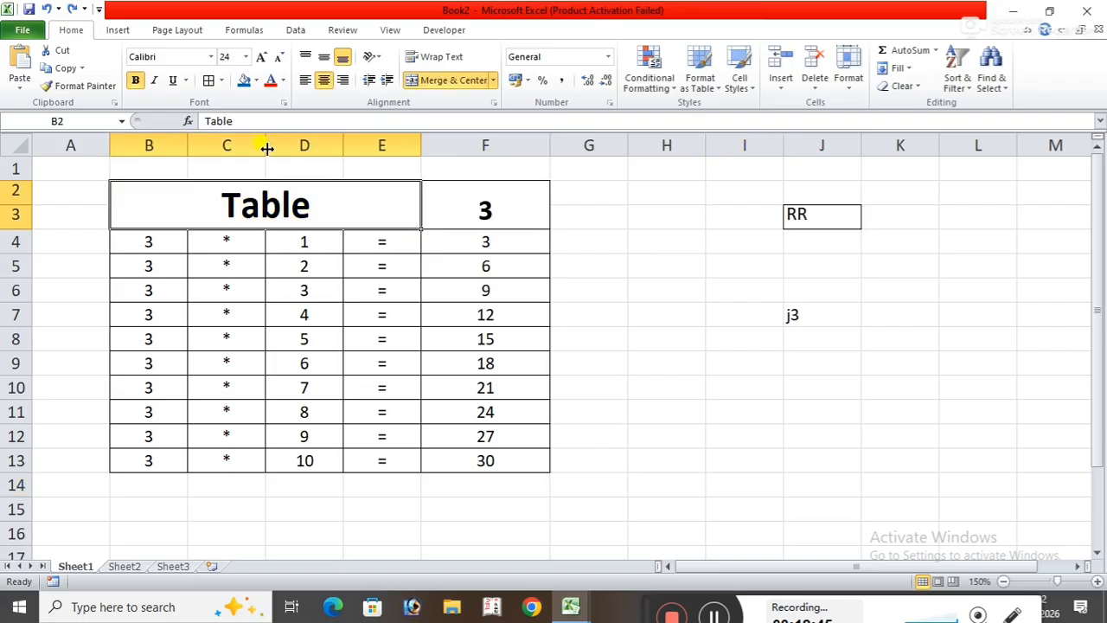
click(643, 267)
- Fill the merged Table title cell with yellow again
click(319, 208)
click(256, 80)
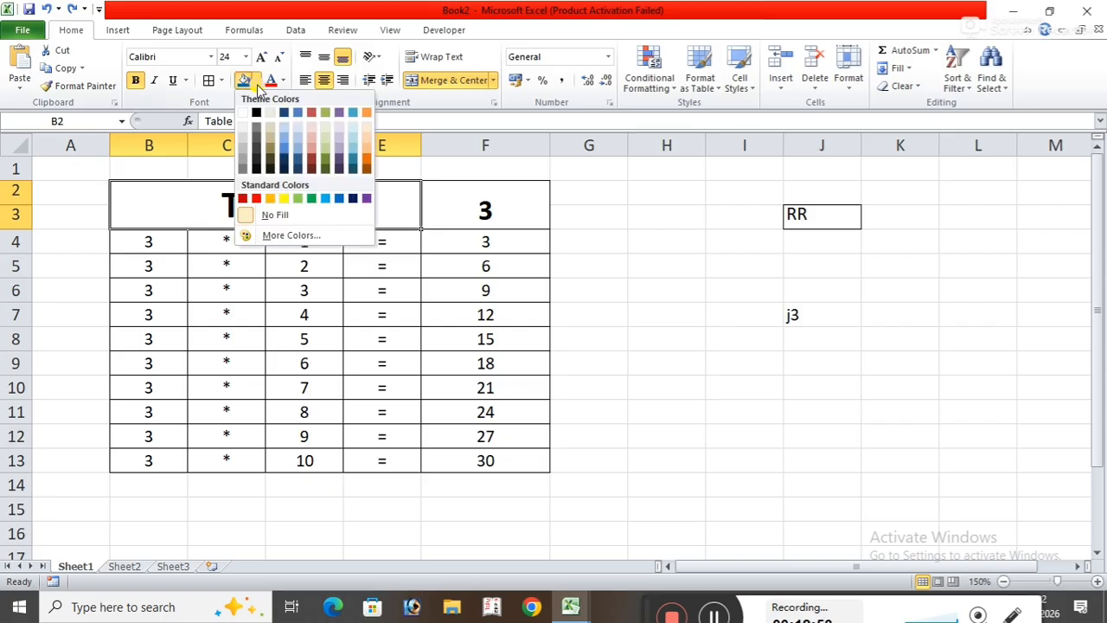
click(270, 198)
click(714, 315)
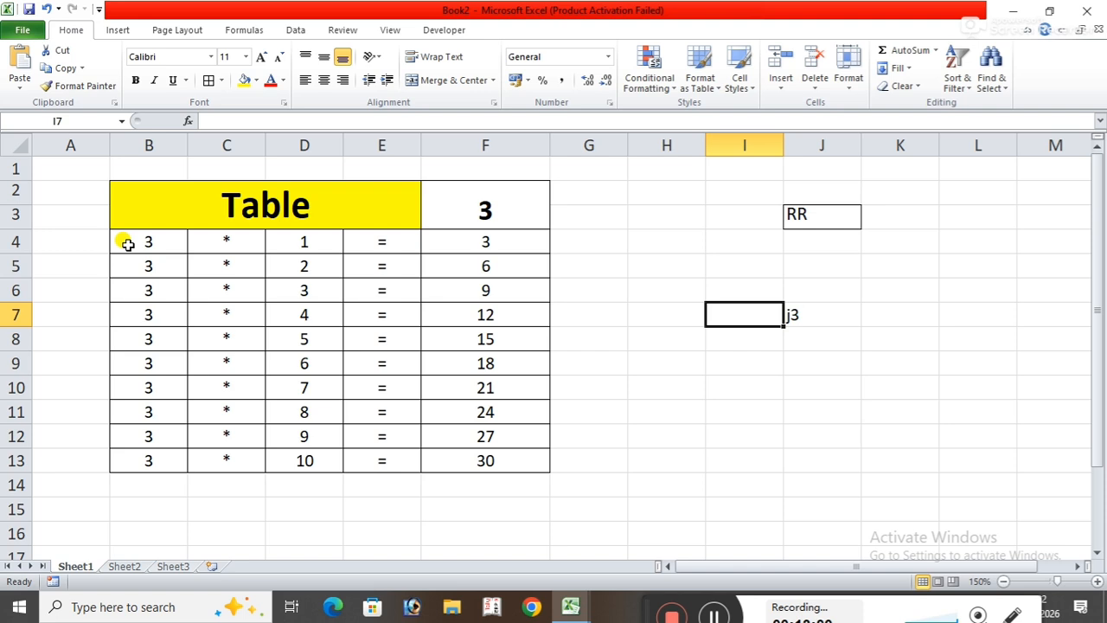
- Start a two-color gradient fill for cells B4:E13 with Color 1 set to yellow
drag(132, 239, 401, 453)
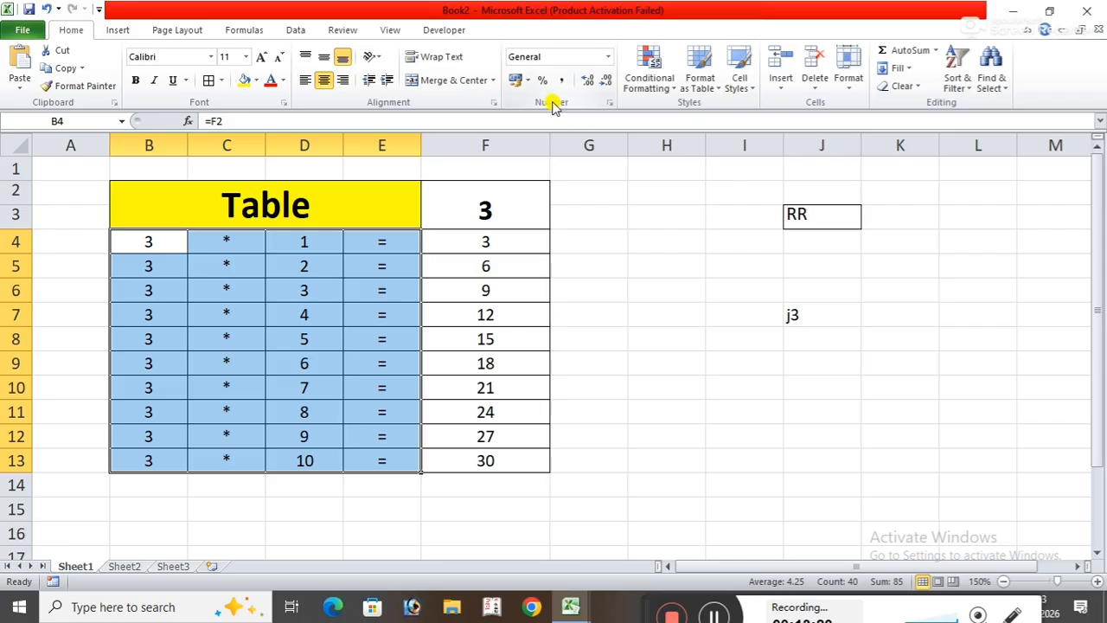
click(610, 103)
click(613, 102)
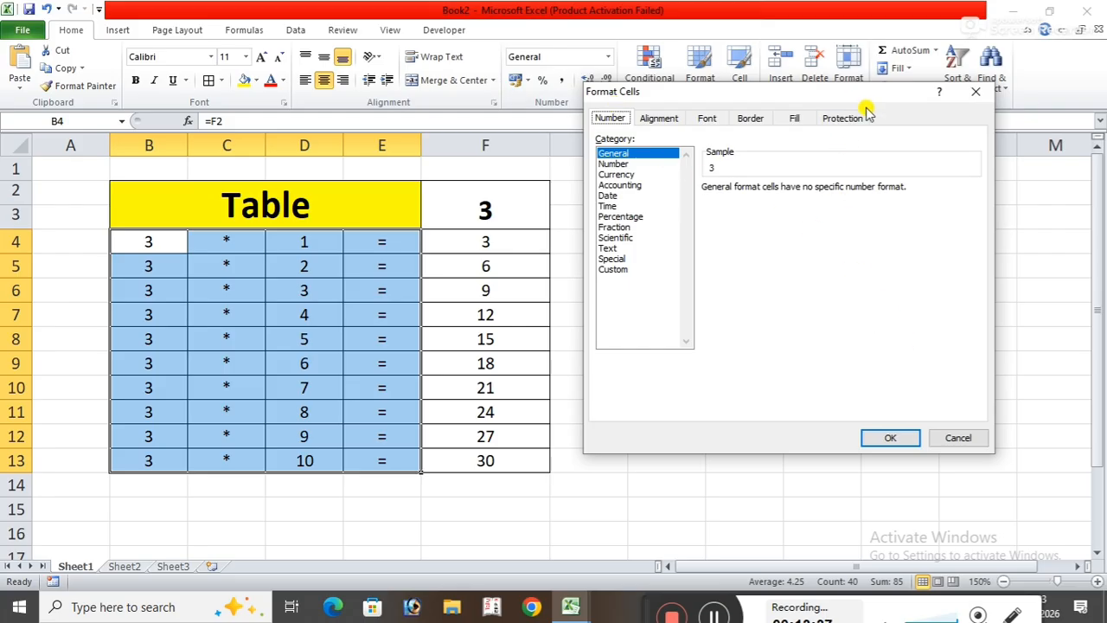
click(794, 119)
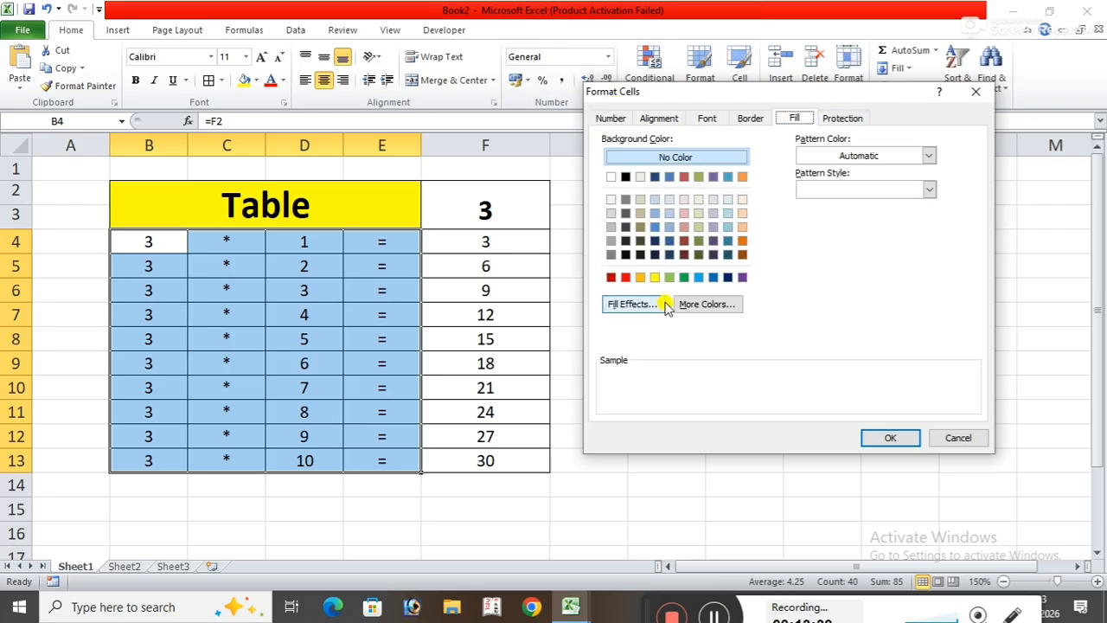
click(620, 307)
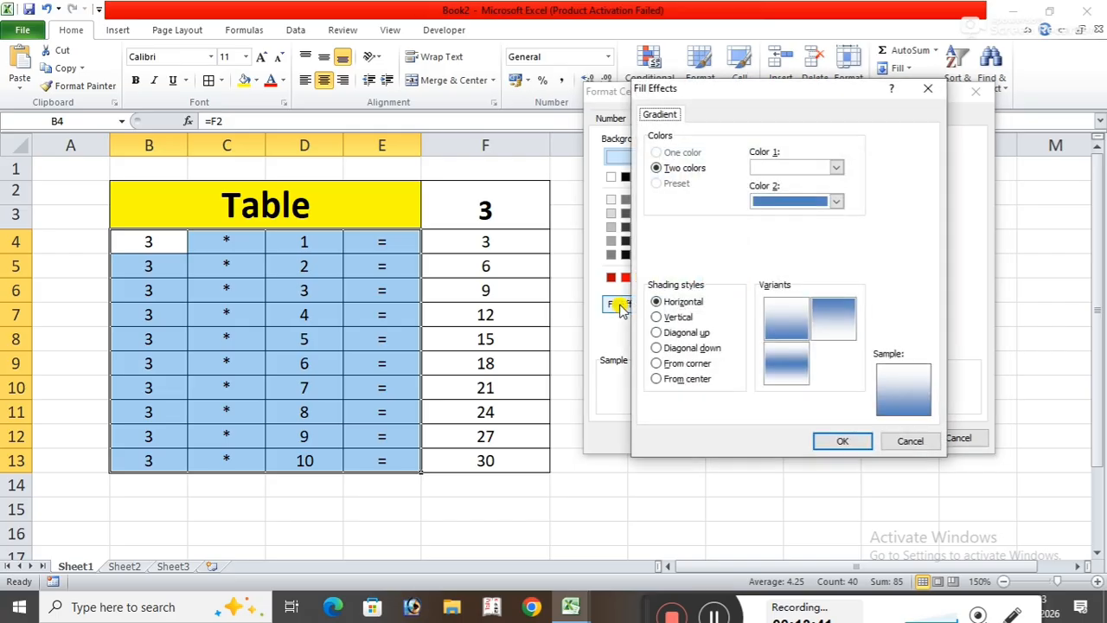
click(835, 166)
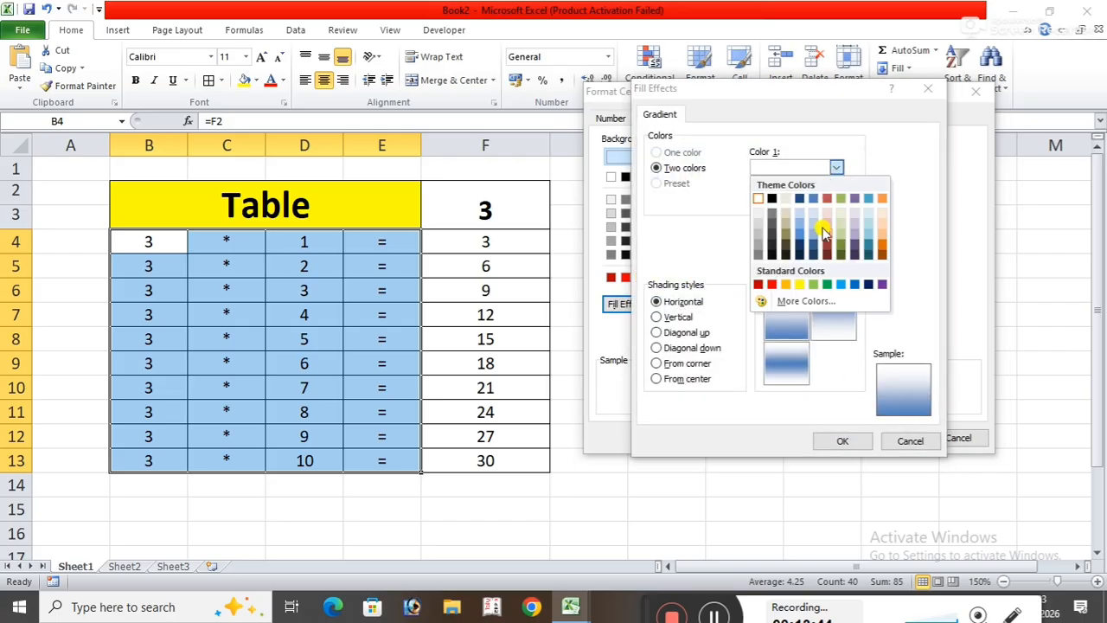
click(882, 248)
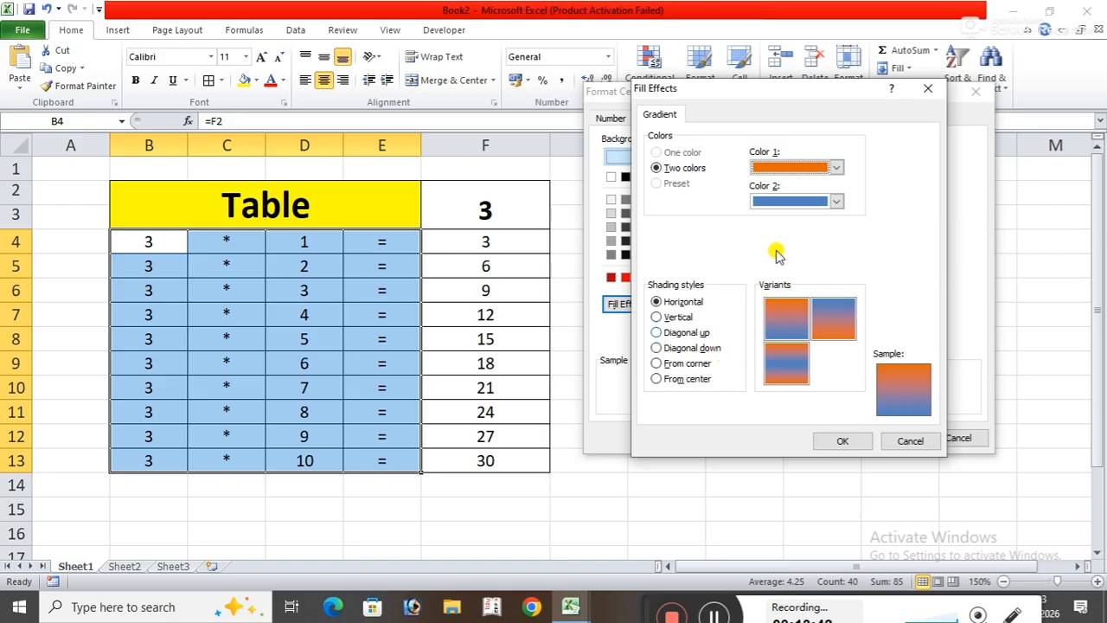
click(837, 167)
click(799, 284)
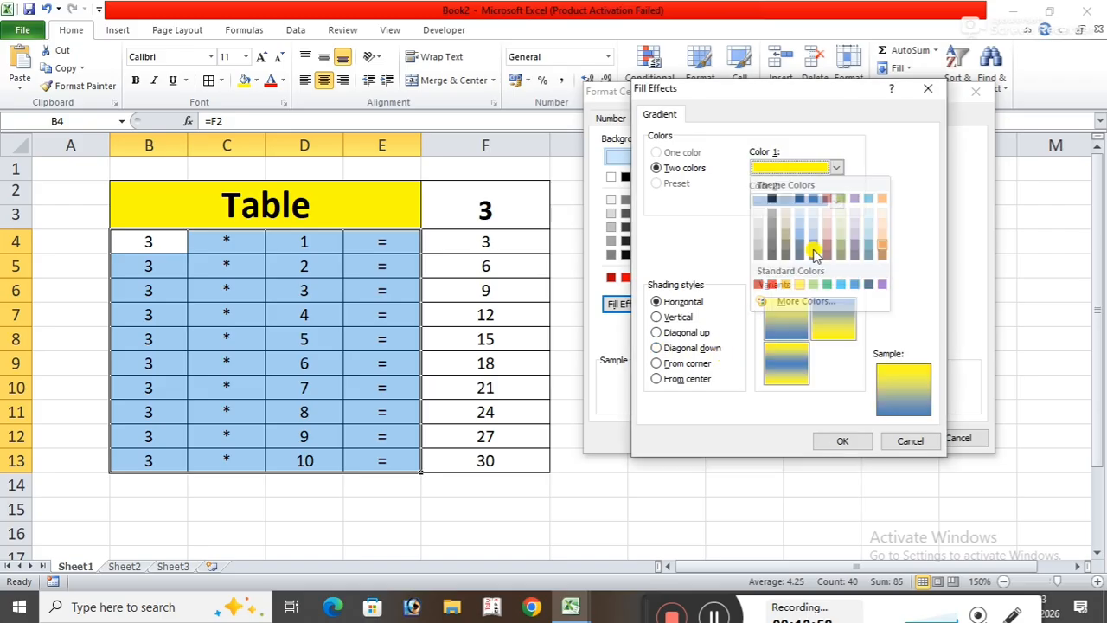
- Try the gradient's shading styles, settle on From corner, and apply the fill to B4:E13
click(657, 378)
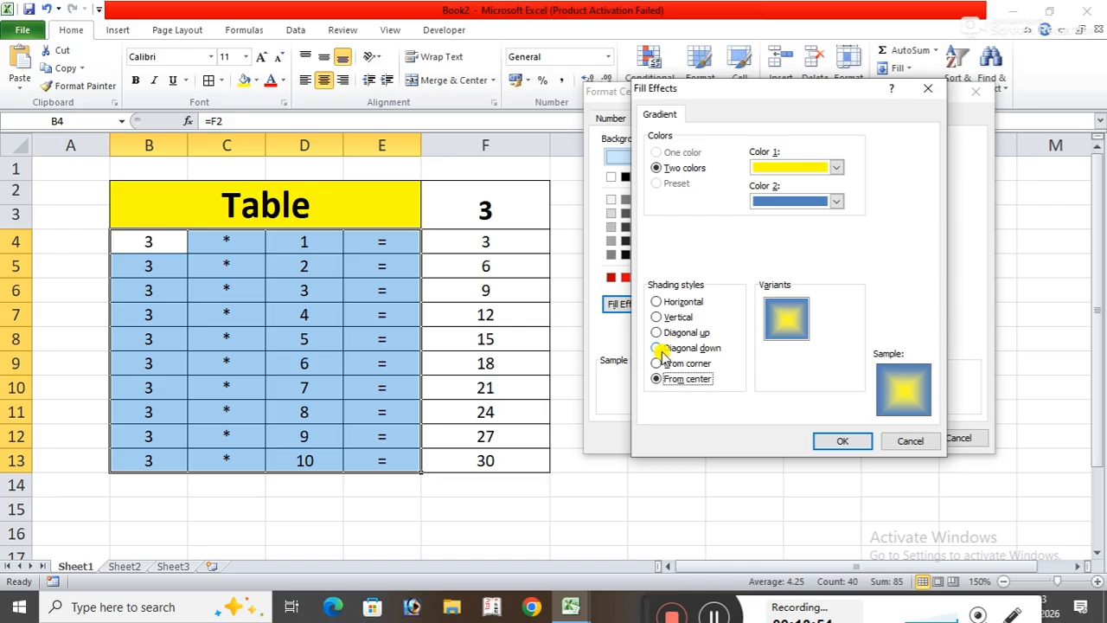
click(656, 348)
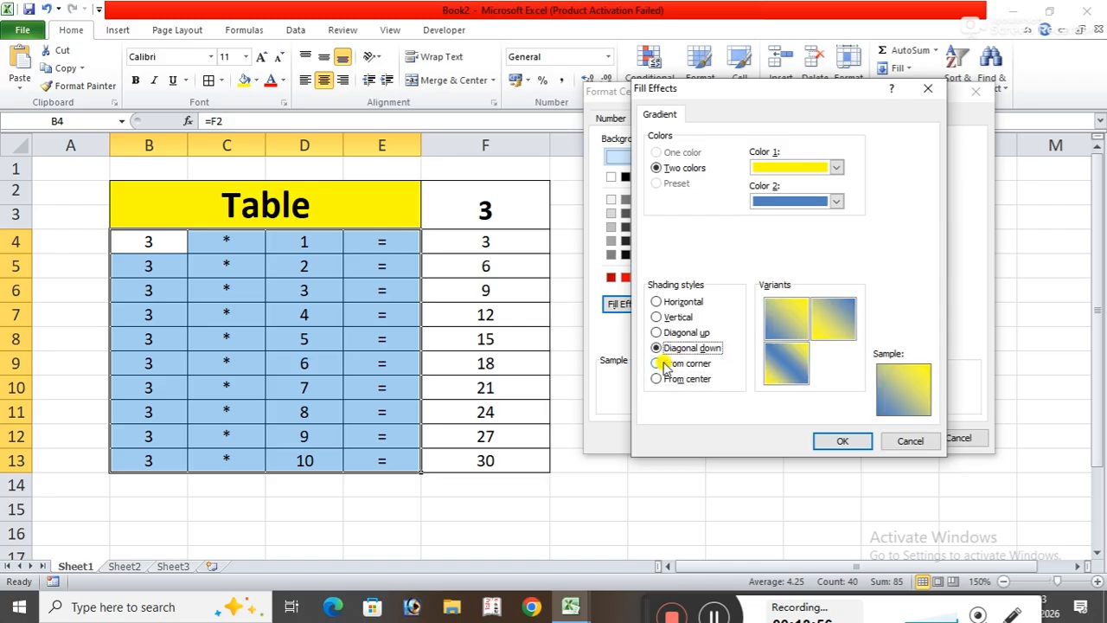
click(657, 363)
click(657, 317)
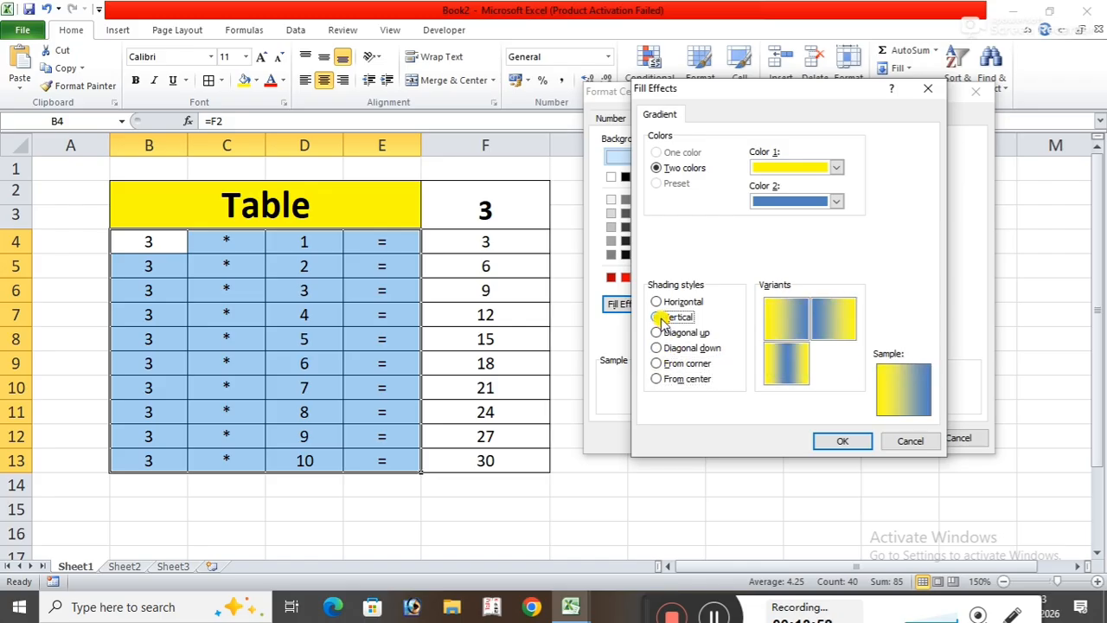
click(656, 333)
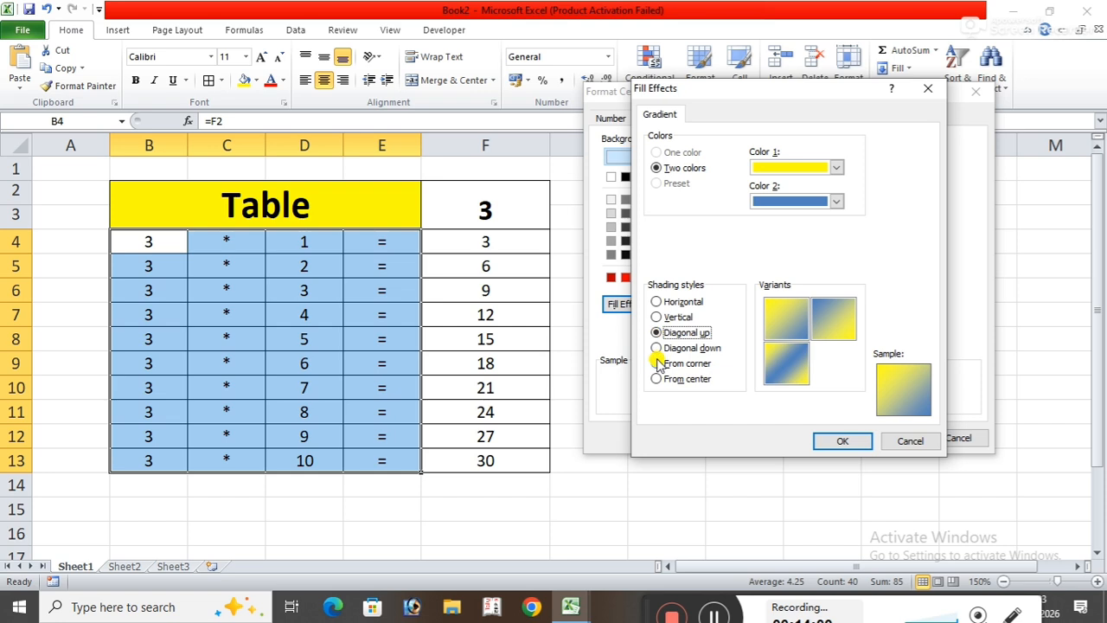
click(657, 363)
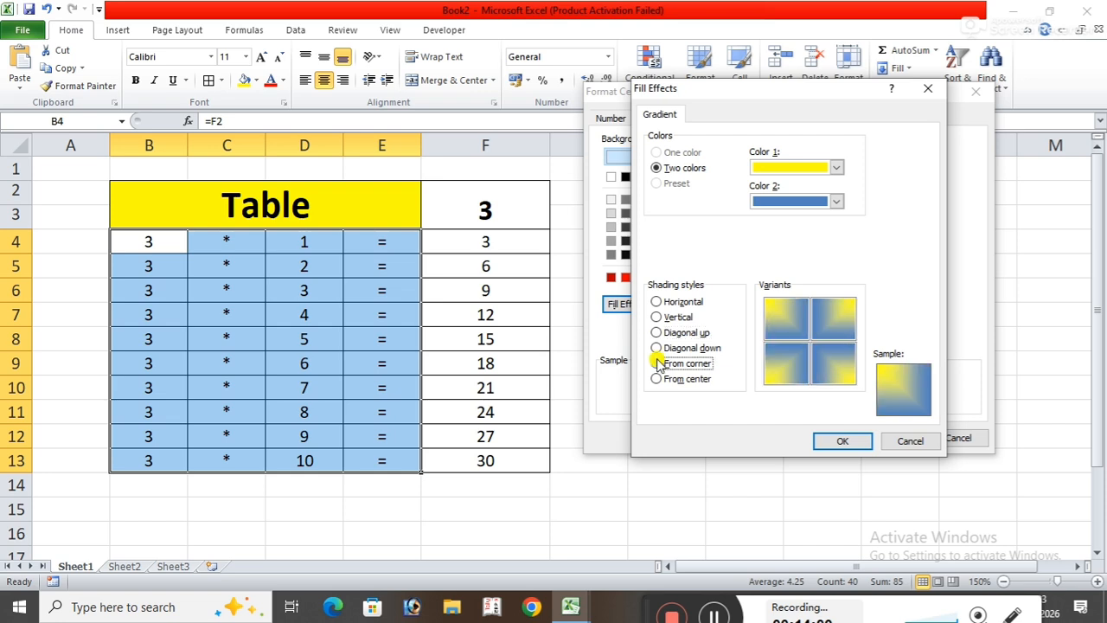
click(839, 441)
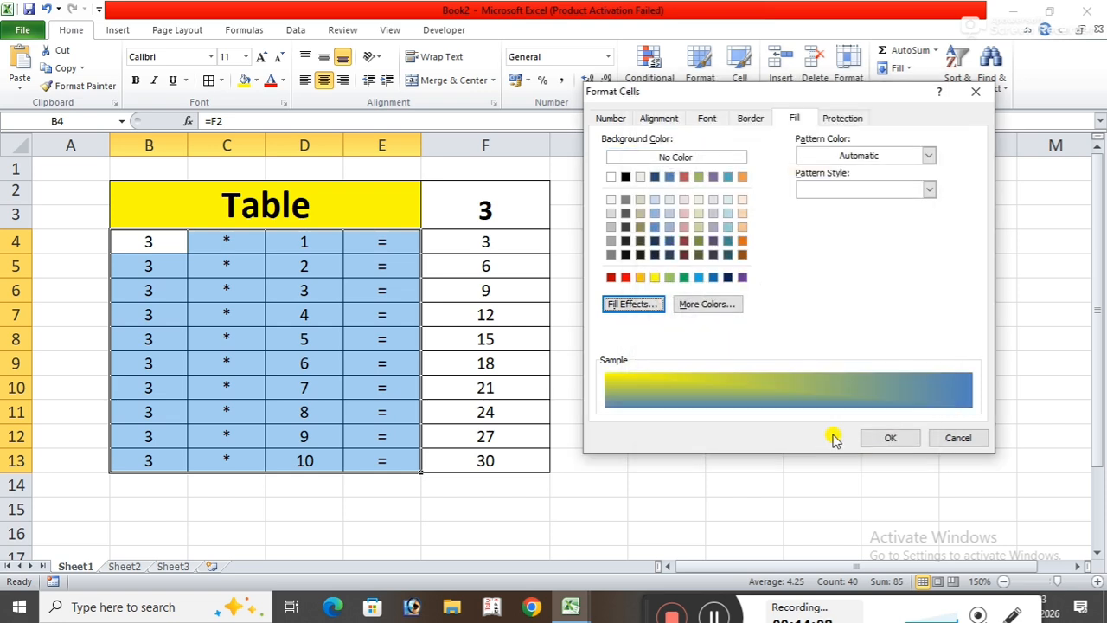
click(880, 437)
click(877, 434)
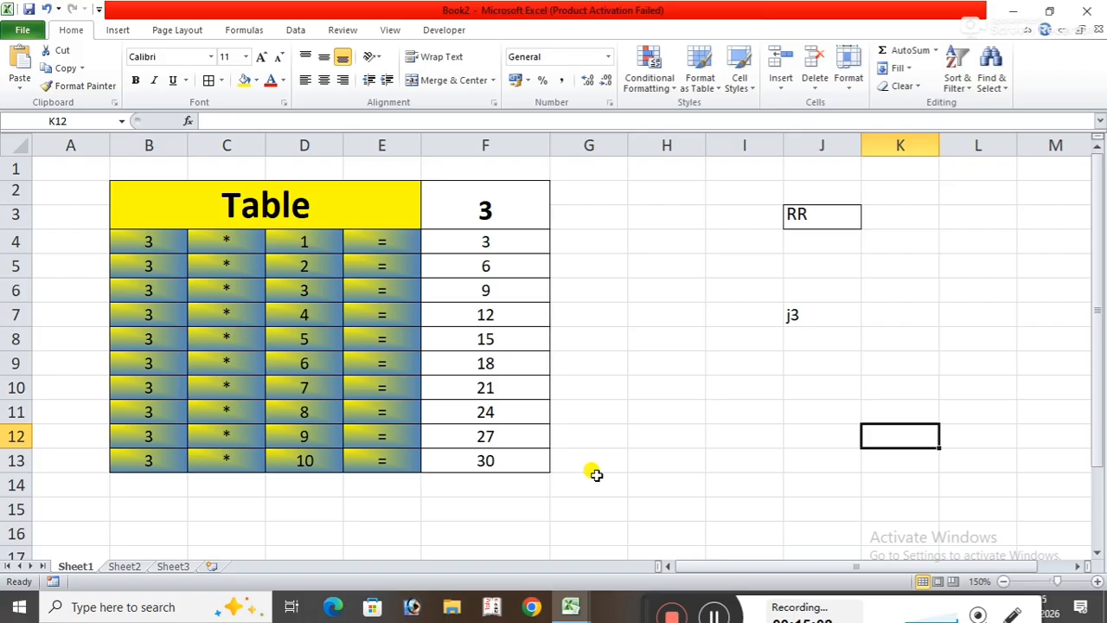
- Clear all contents and formatting from the entire Sheet1 worksheet
click(672, 337)
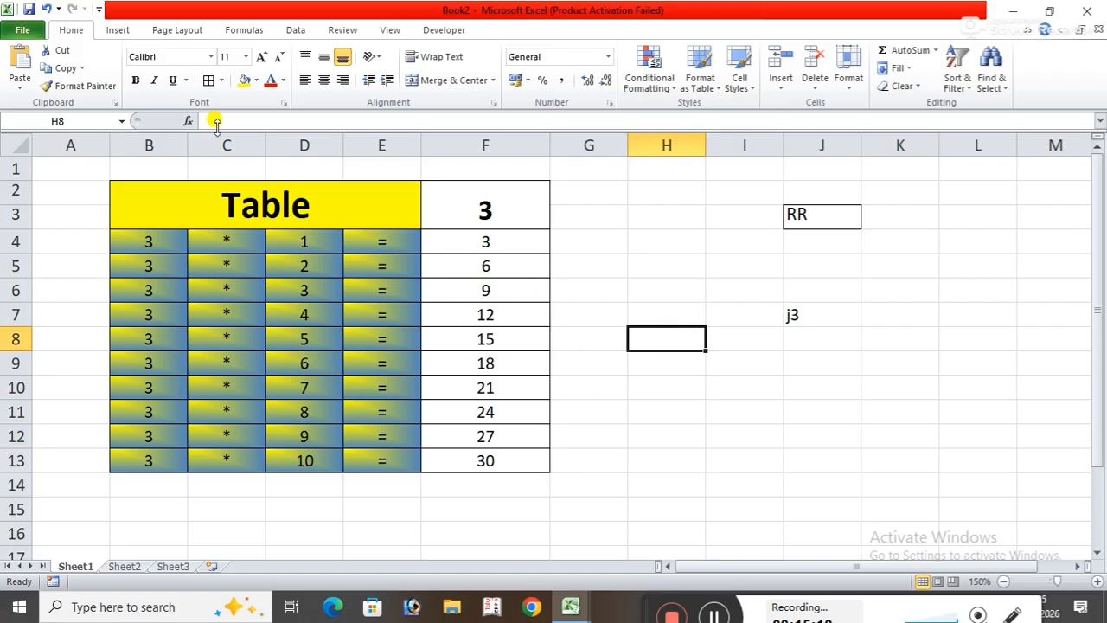
drag(99, 178, 679, 486)
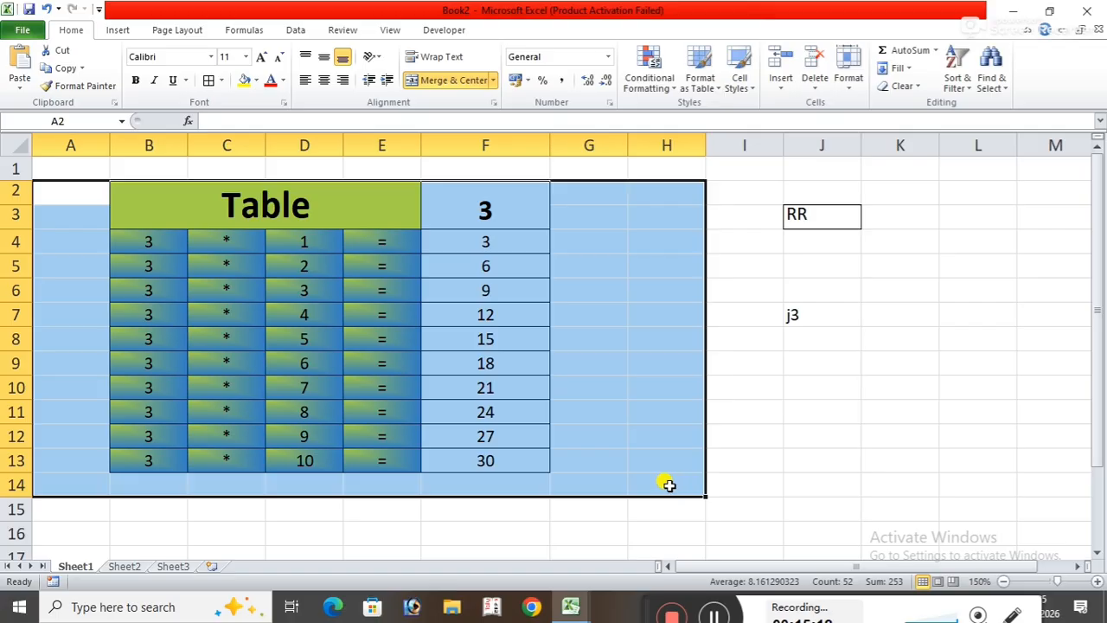
click(19, 143)
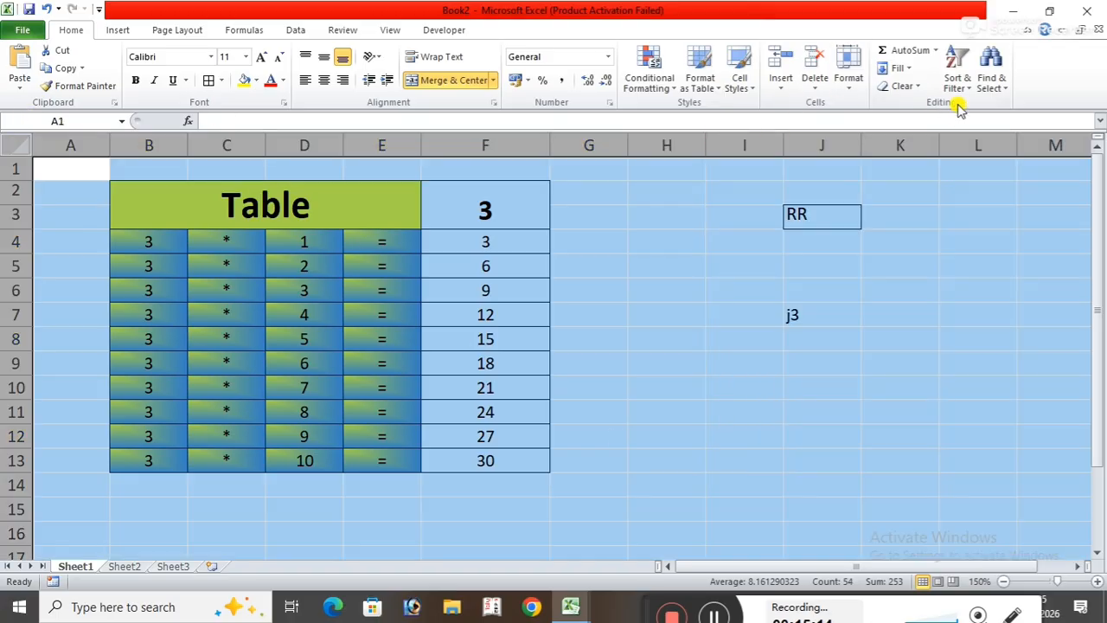
click(905, 86)
click(917, 124)
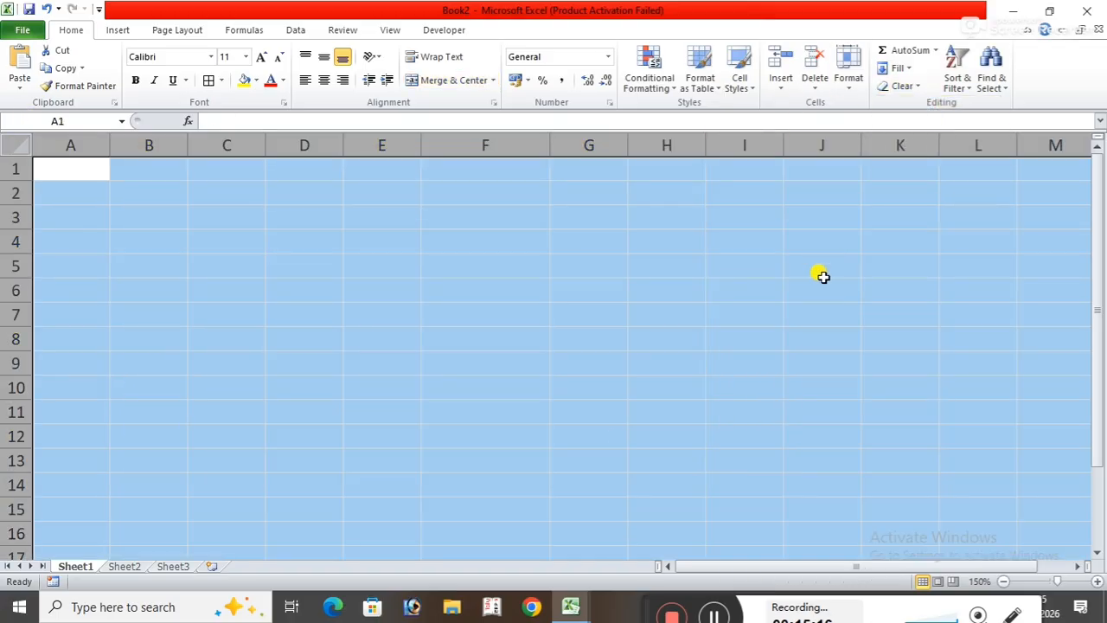
- Enter the column headers name, hindi, english and math in cells B3 to E3
click(731, 294)
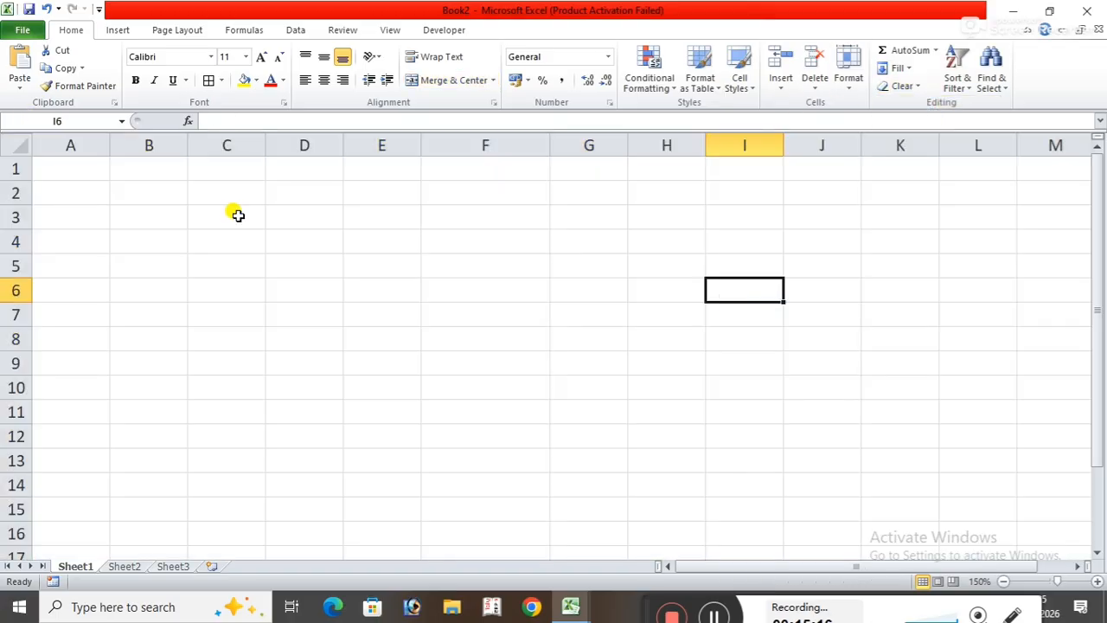
click(1097, 582)
click(593, 421)
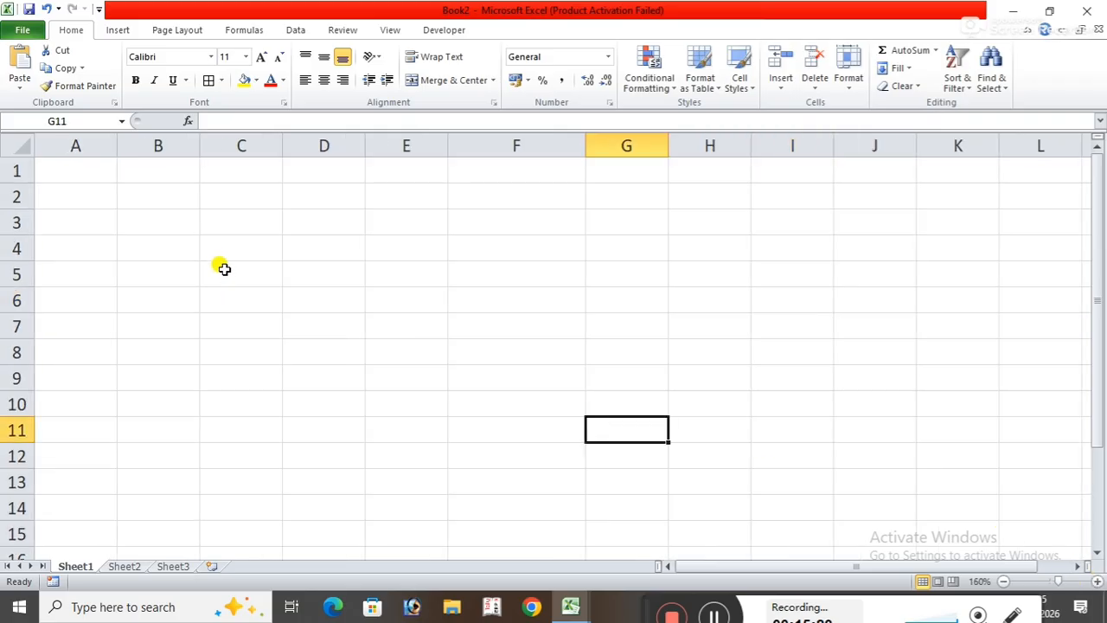
click(155, 220)
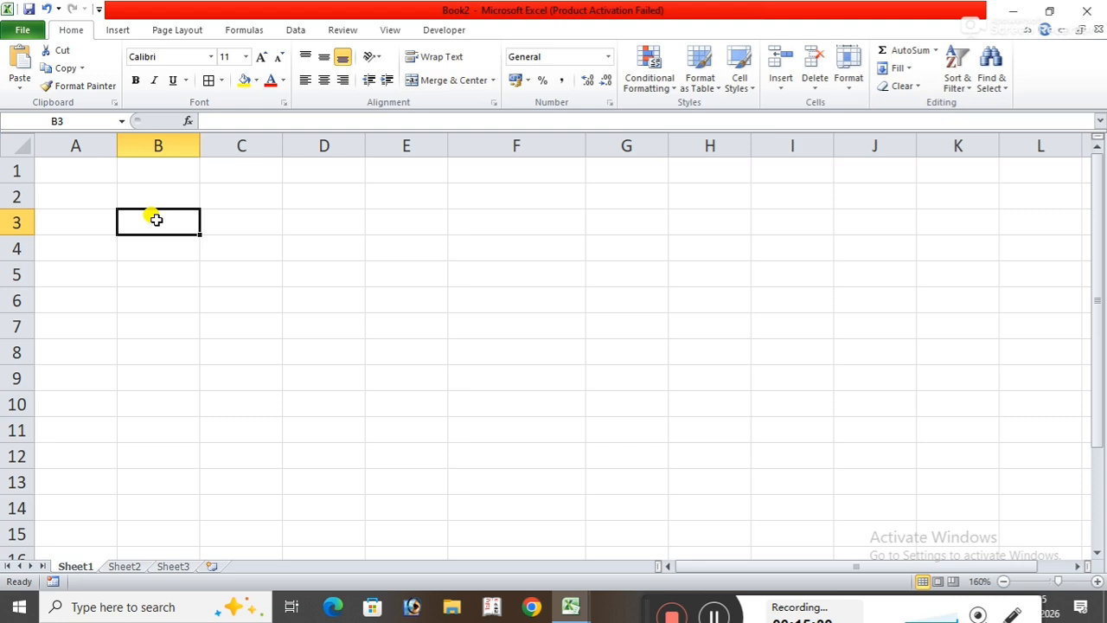
text(namw)
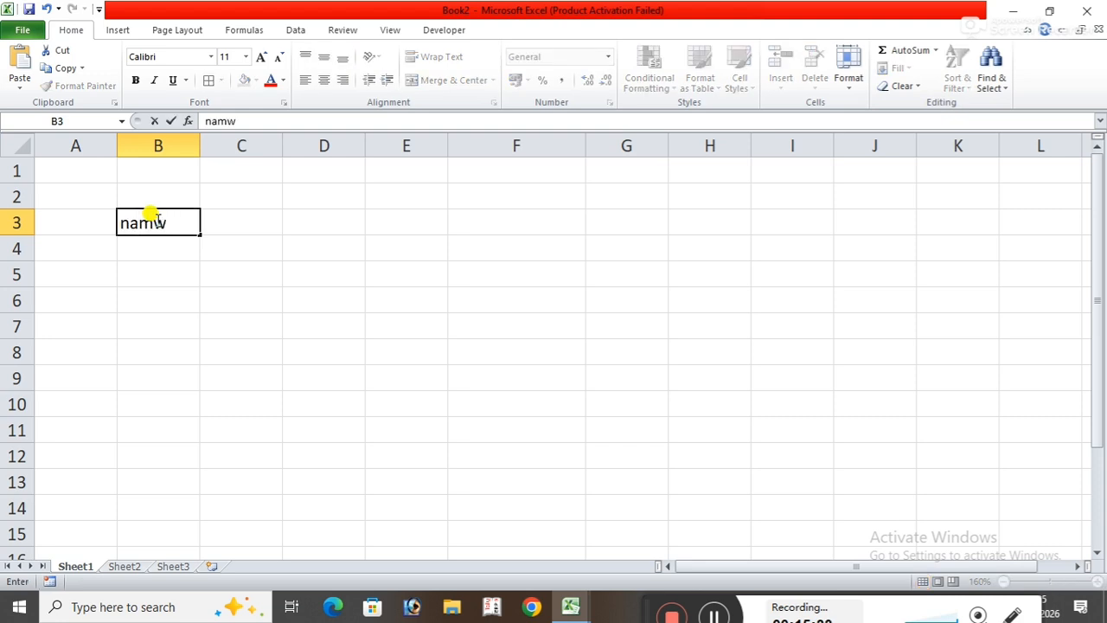
key(BackSpace)
text(e)
key(Tab)
text(hindi)
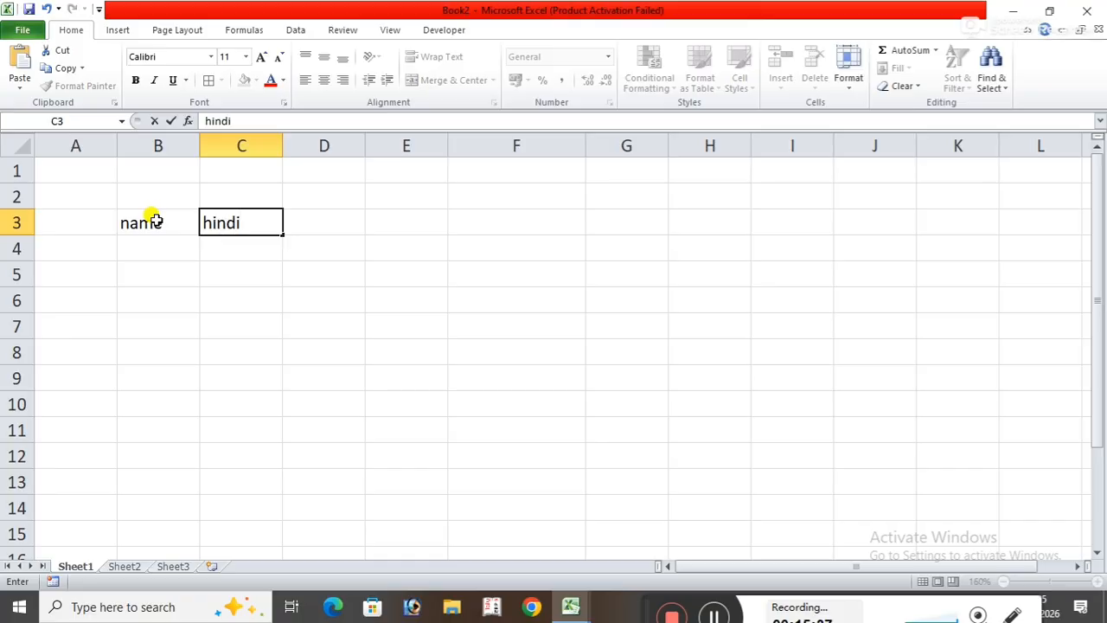
key(Tab)
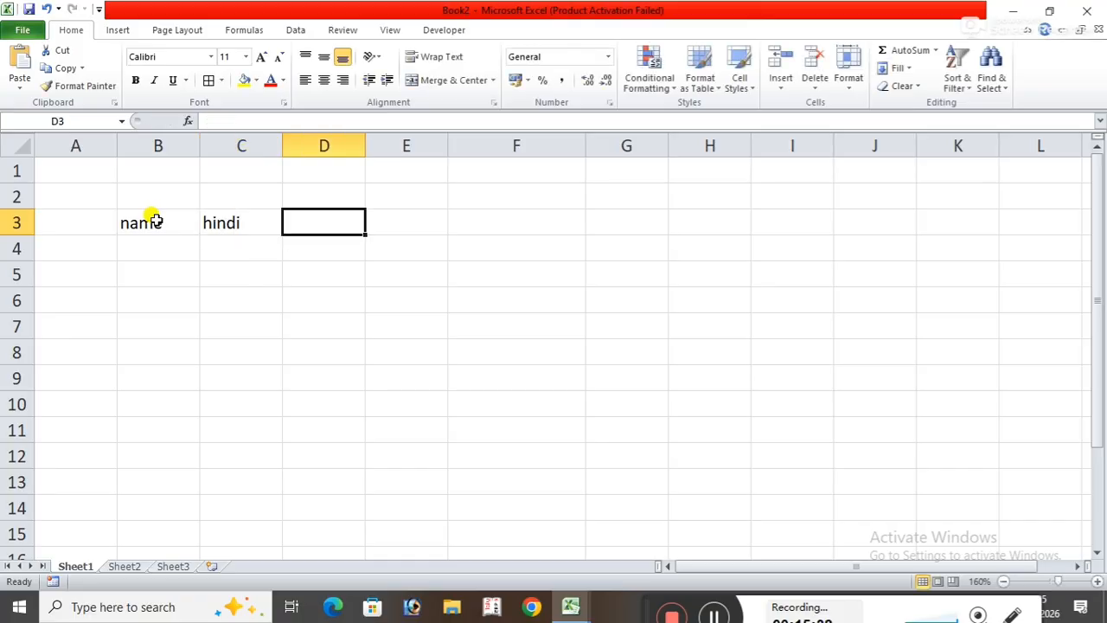
text(english)
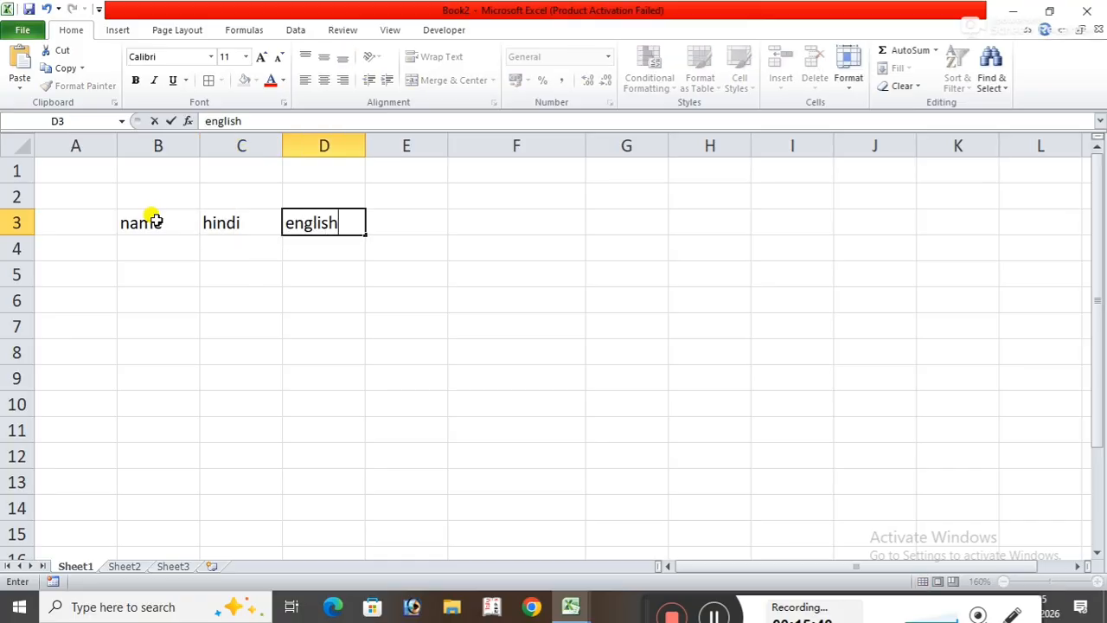
key(Tab)
text(math)
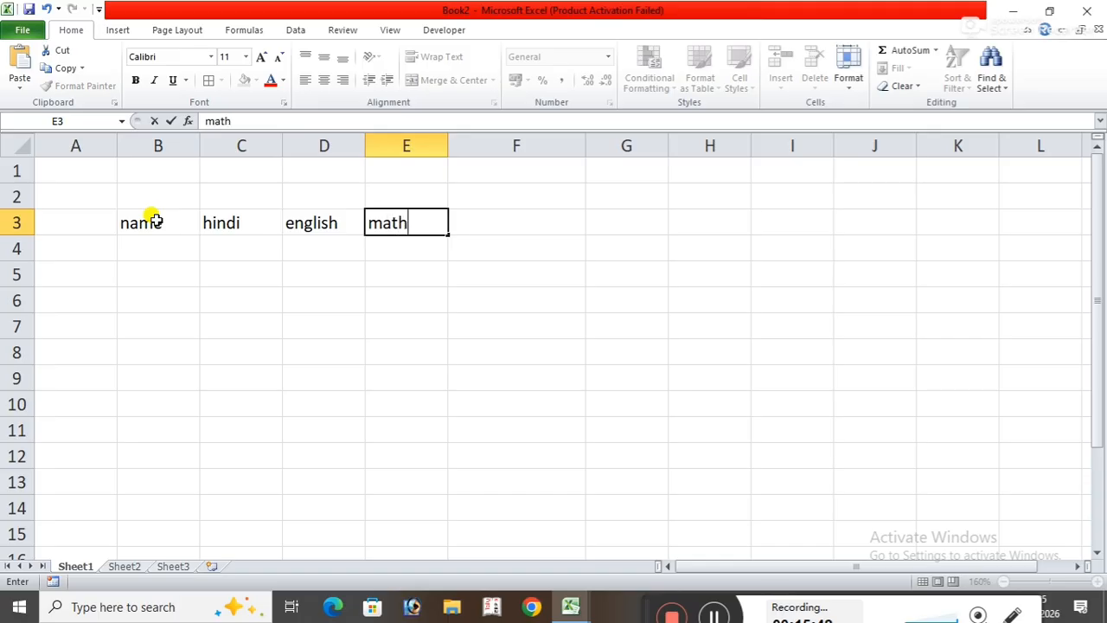
- Continue the header row with sst, science, drawing and total in cells F3 to I3
key(Tab)
text(sst)
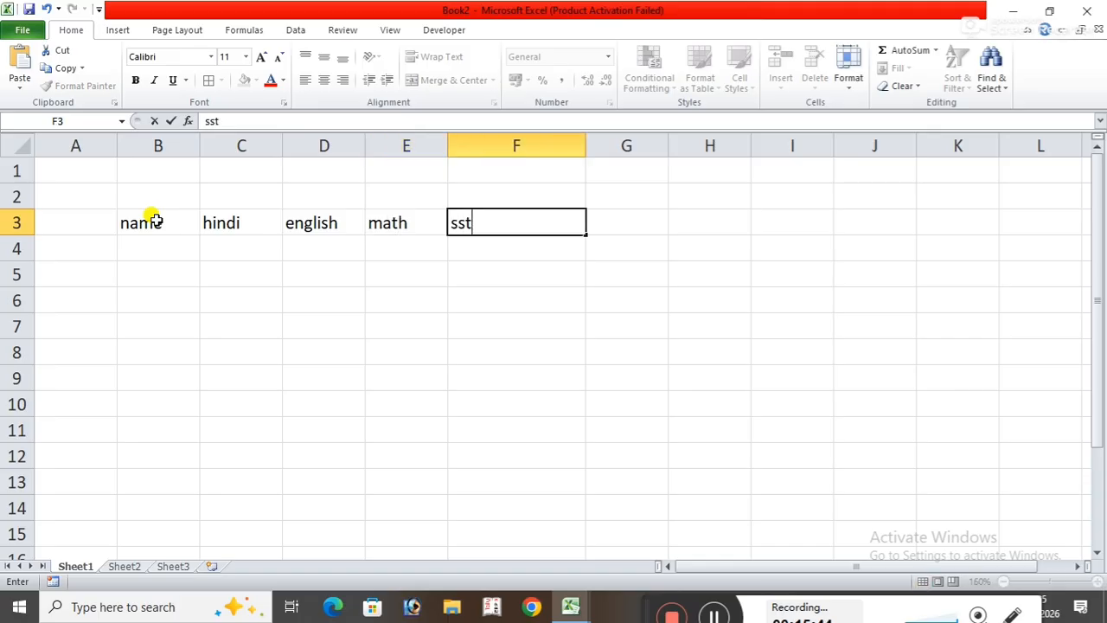
key(Tab)
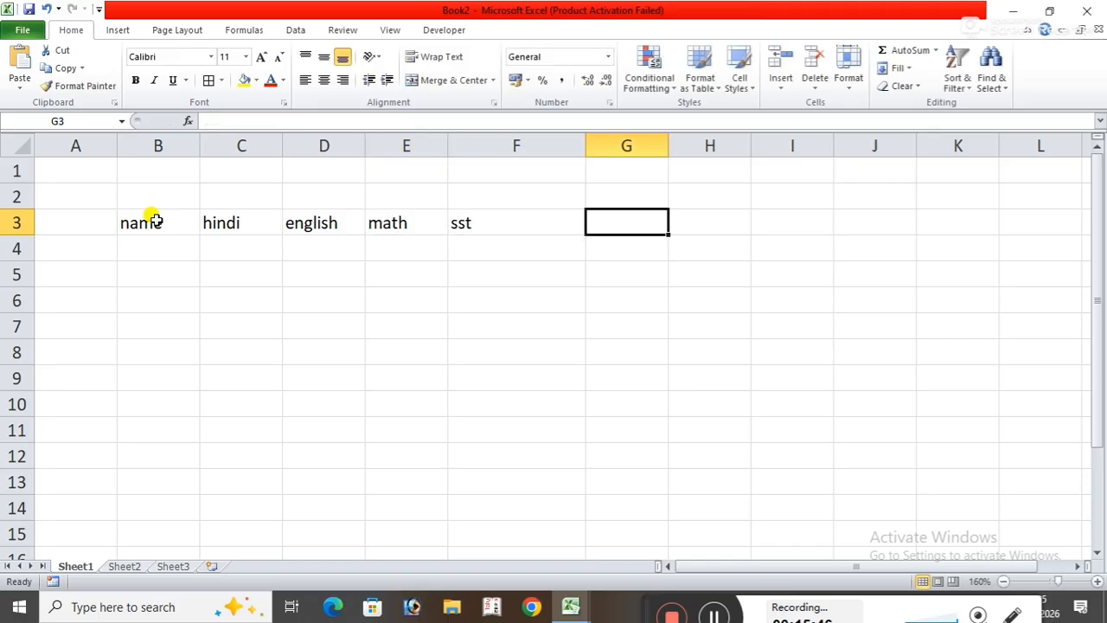
text(scien)
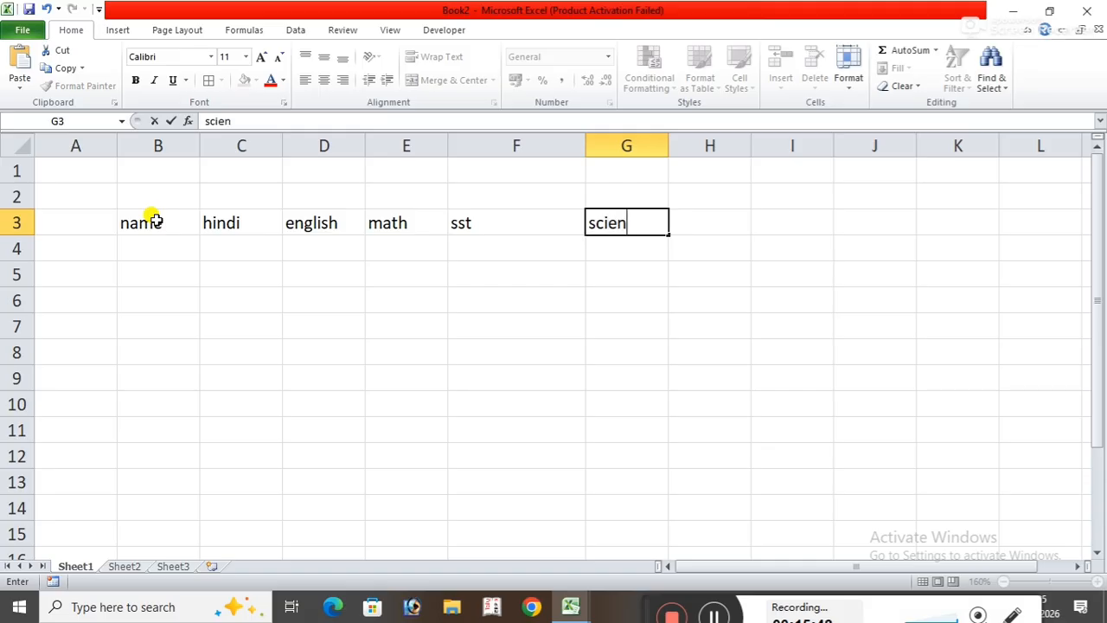
text(ce)
key(Tab)
text(dr)
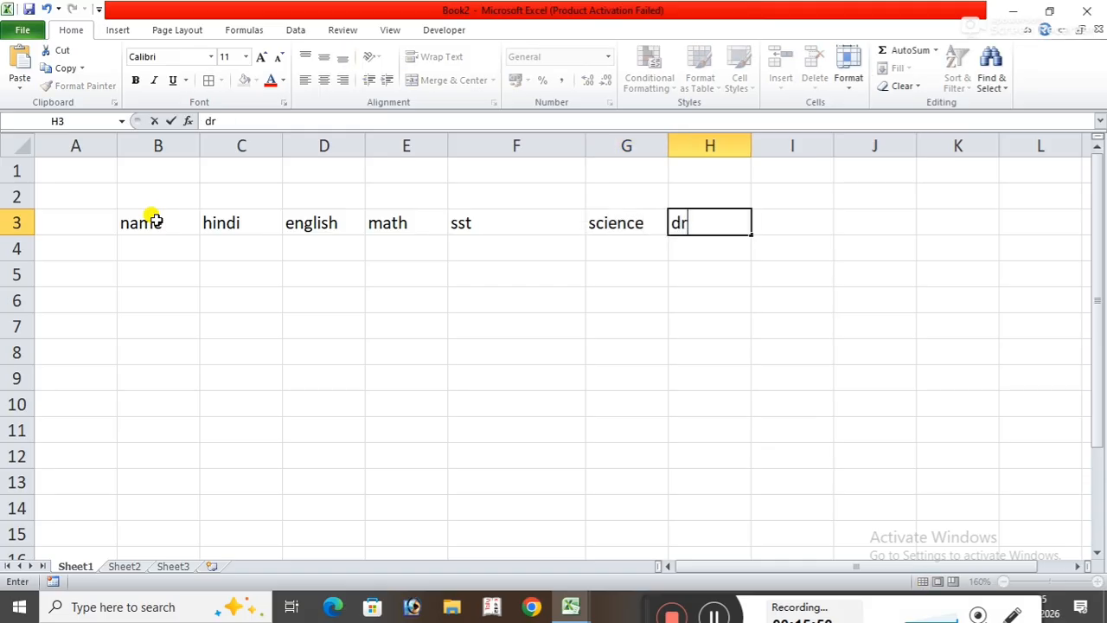
text(awing)
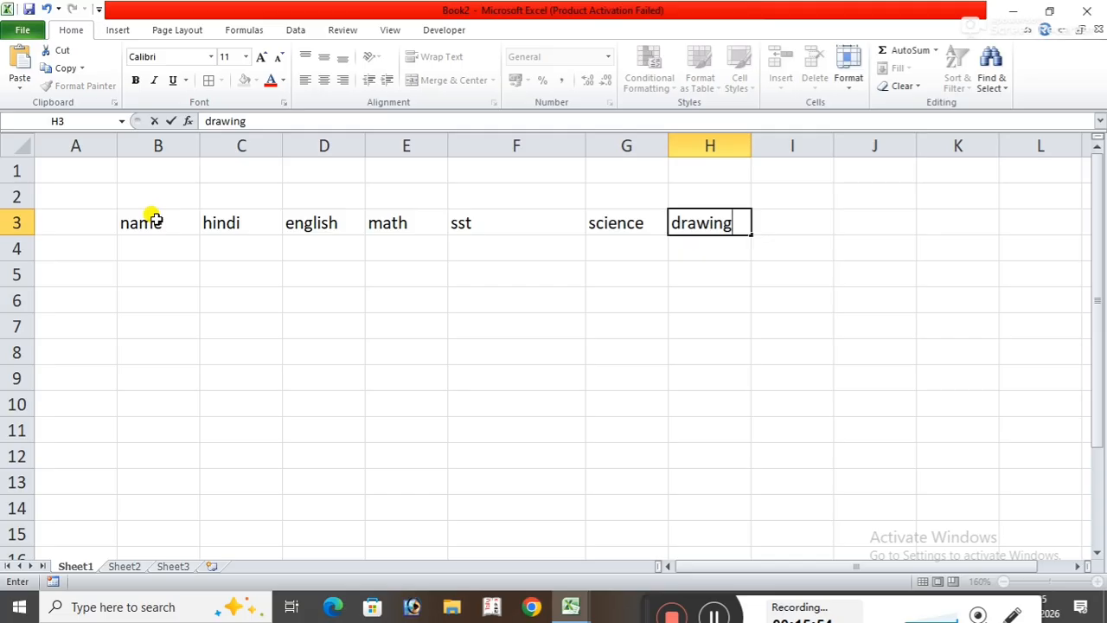
key(Tab)
text(total)
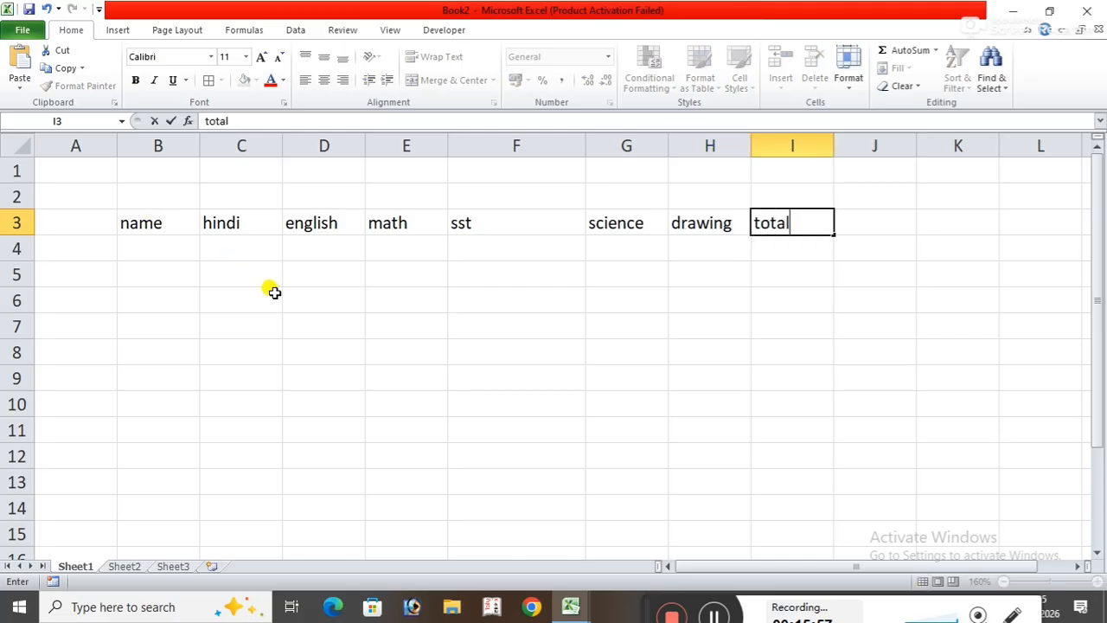
click(693, 392)
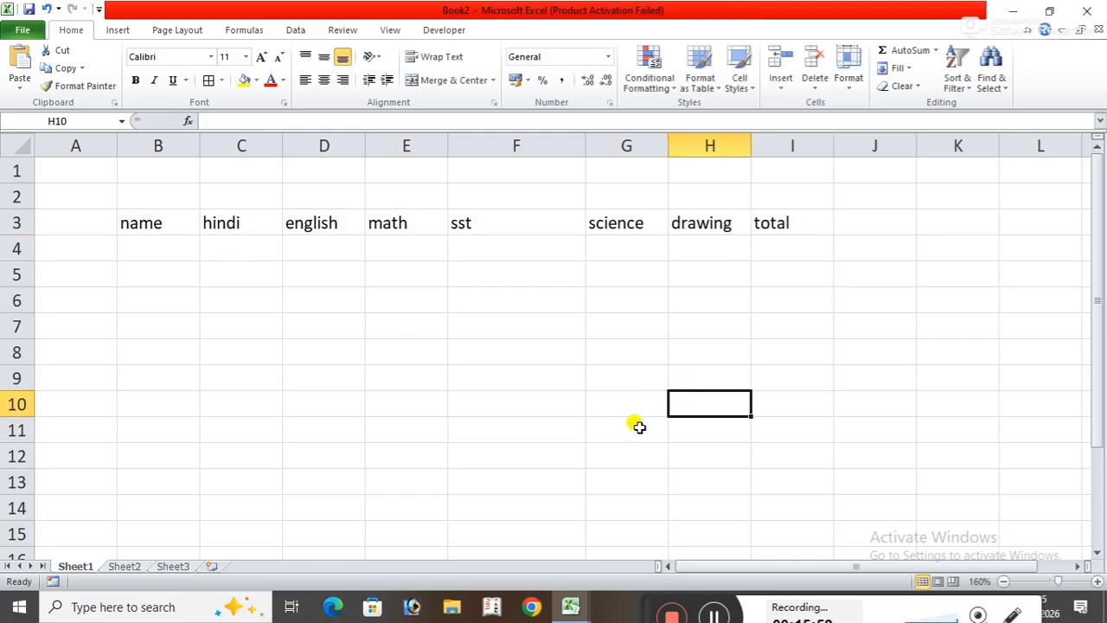
- Narrow column F to match its neighbours and apply all borders to cells B3:I10
drag(585, 142, 515, 151)
drag(887, 318, 907, 306)
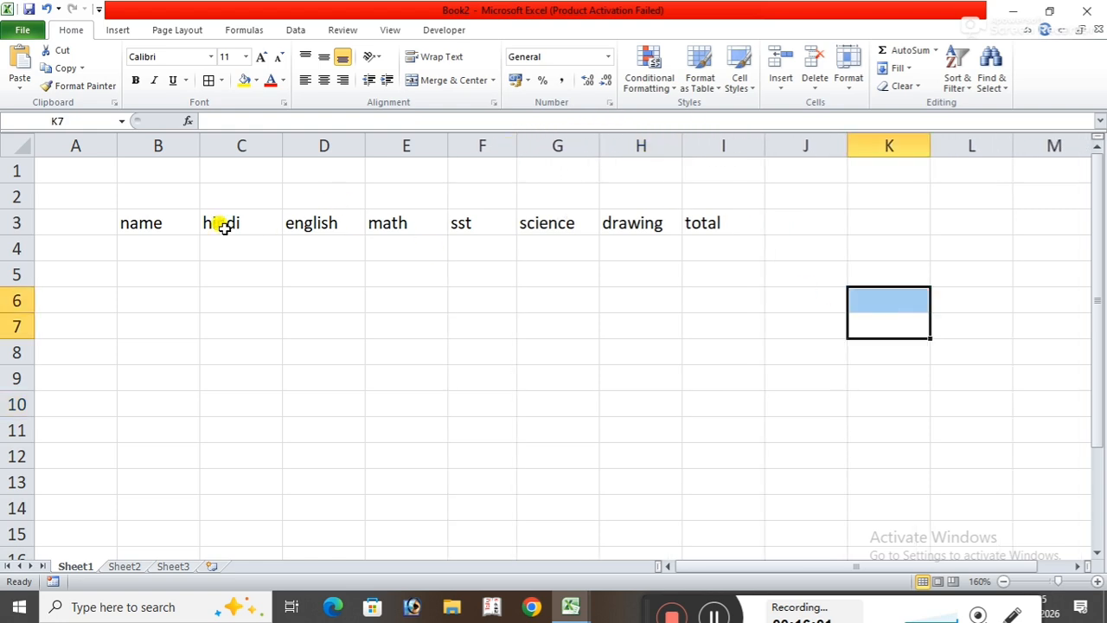
drag(164, 224, 718, 408)
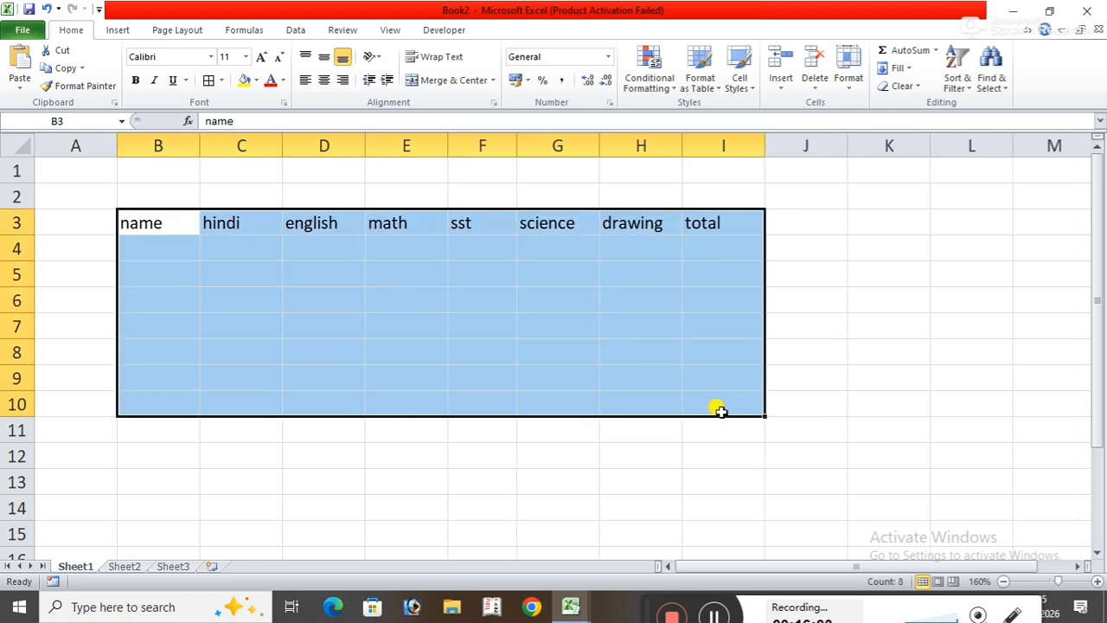
click(207, 81)
click(876, 304)
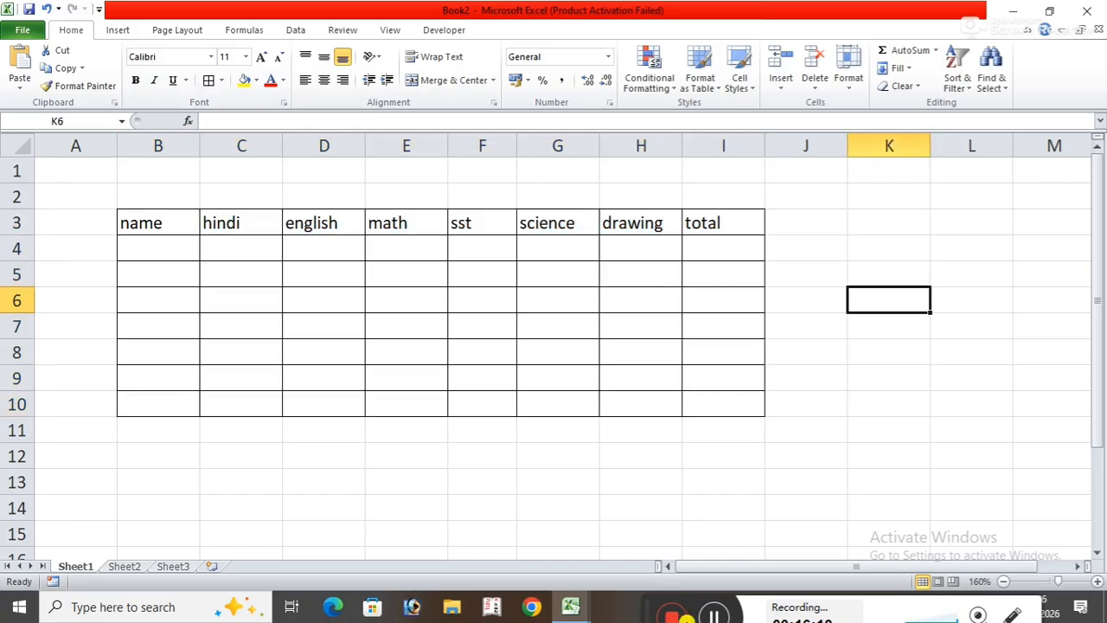
- Add the header per % in cell J3 and apply all borders to J3:J10
click(785, 221)
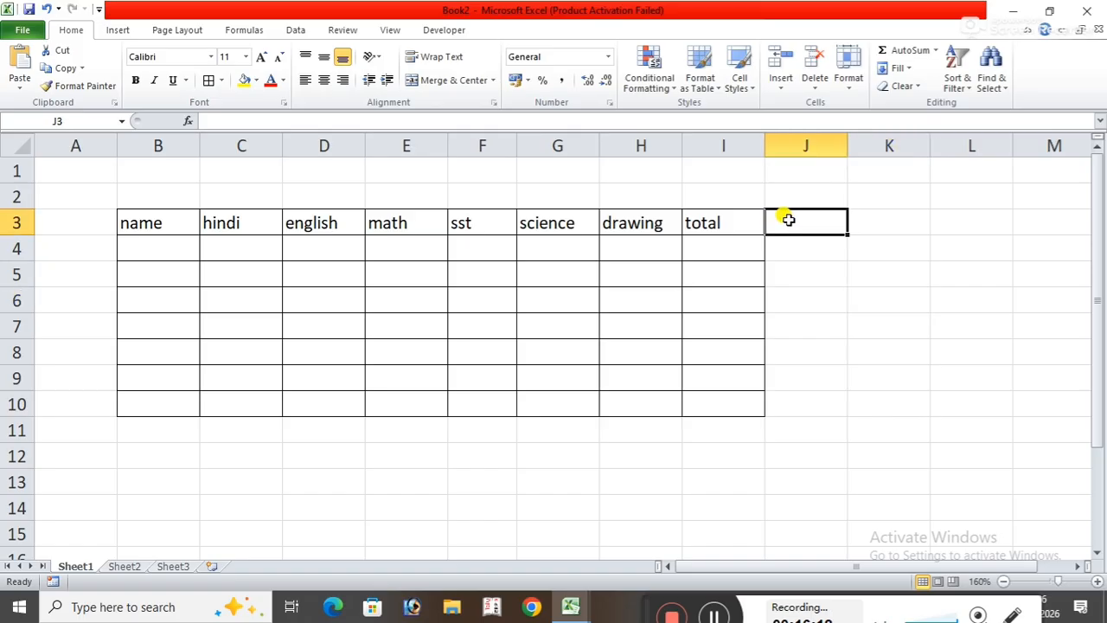
text(per)
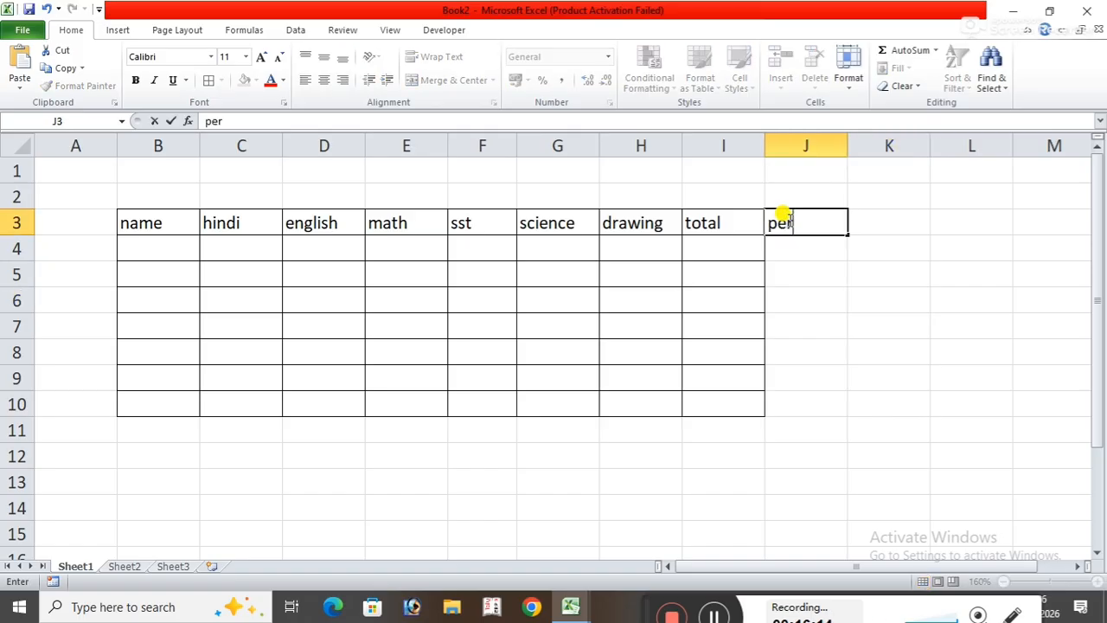
text( %)
click(865, 239)
drag(791, 222, 815, 407)
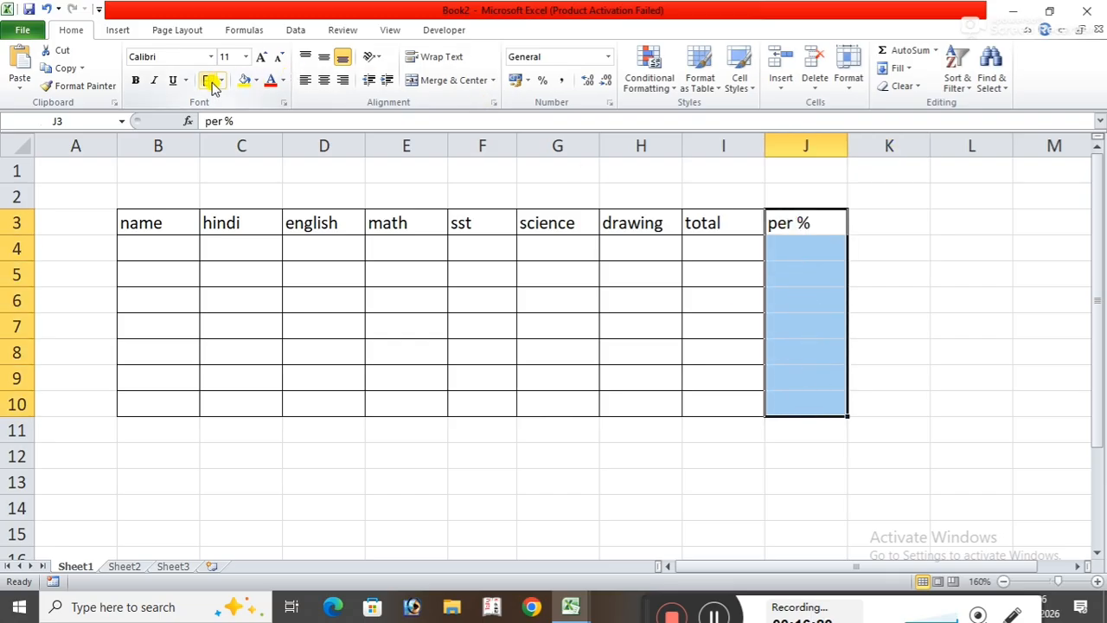
click(977, 267)
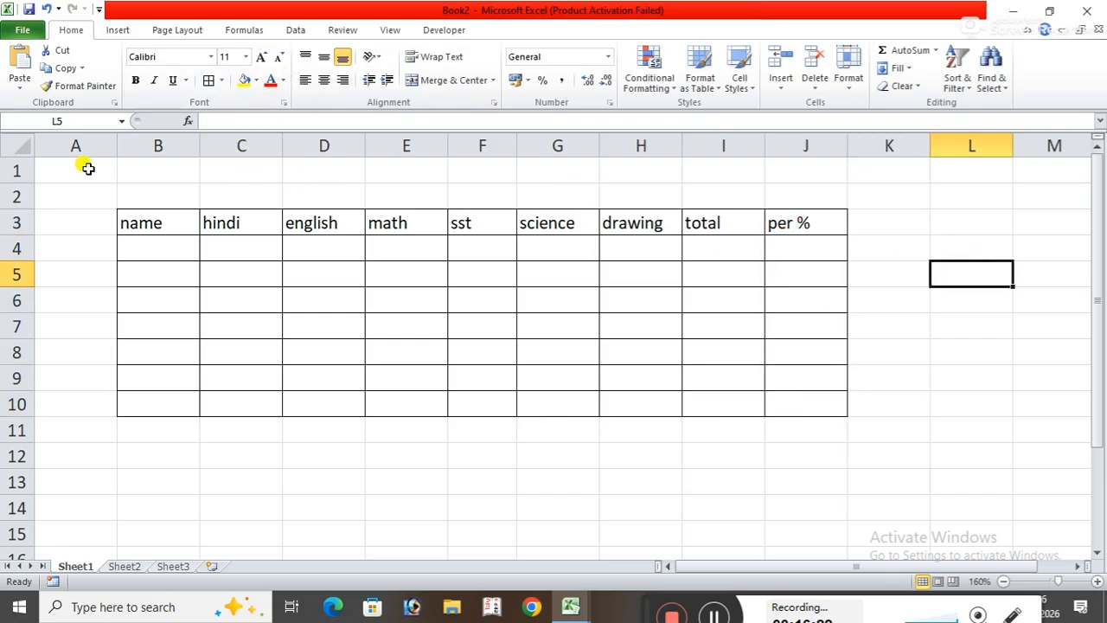
- Insert a new blank row above row 1 to make room for a title
right_click(16, 172)
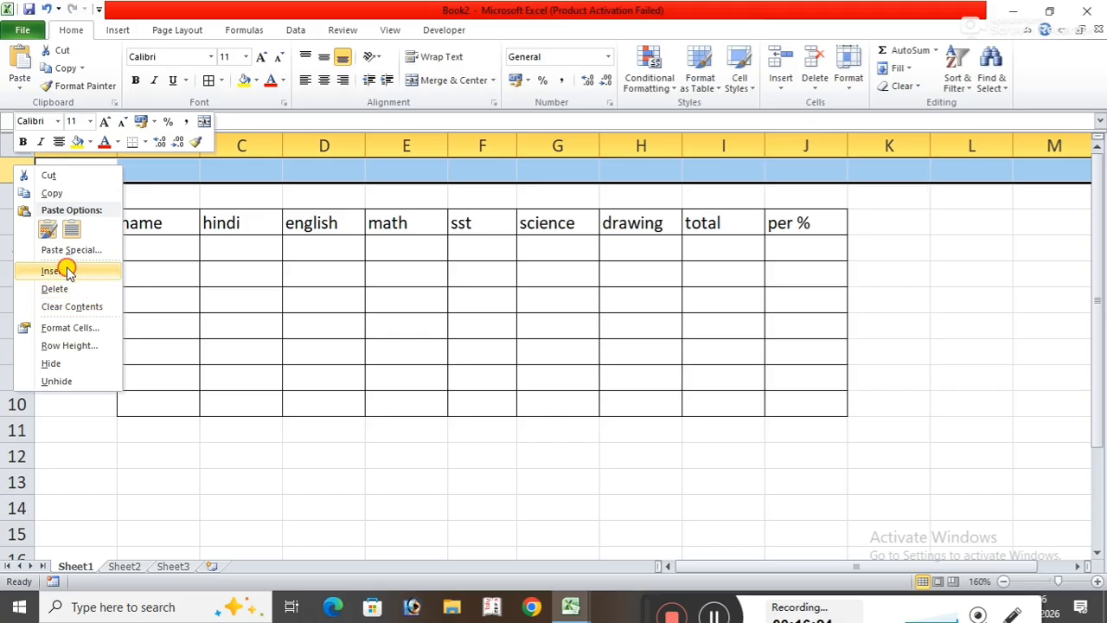
click(56, 273)
click(1013, 275)
- Merge and center cells D2:H3 above the header row and give the merged cell a border
drag(299, 195, 638, 225)
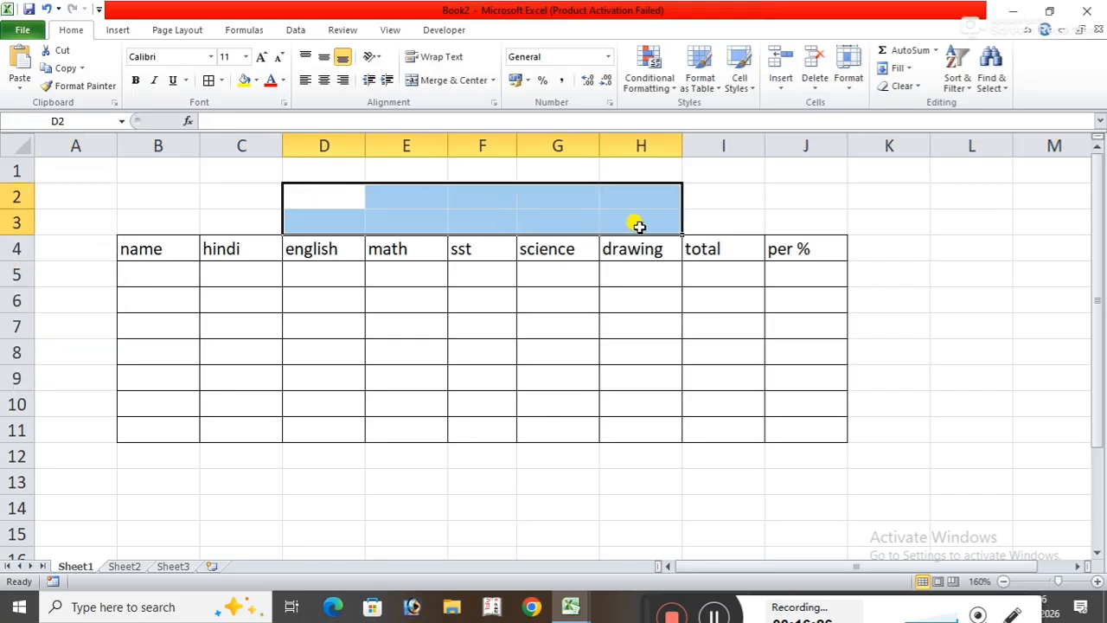
click(453, 82)
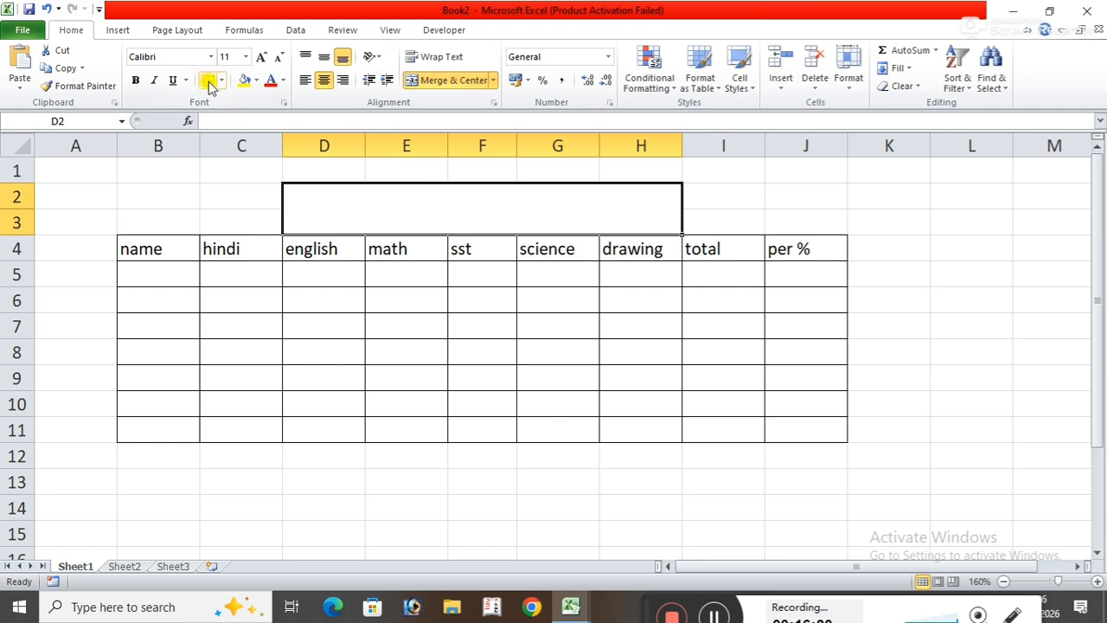
click(882, 208)
- Enter the title Marksheet in the merged cell D2:H3
click(552, 209)
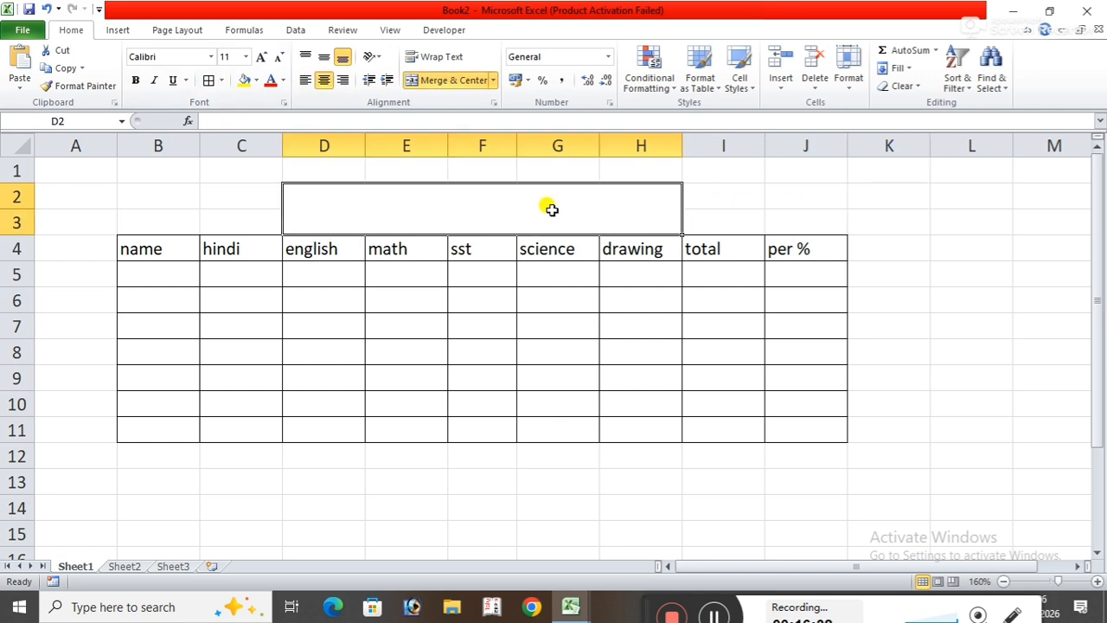
text(M)
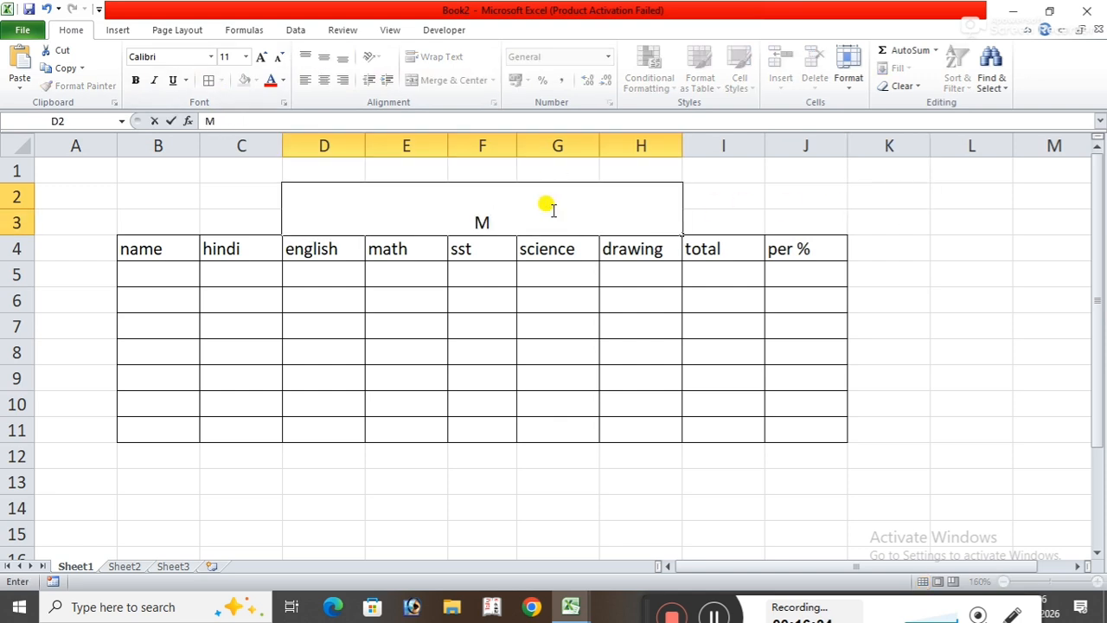
text(arksheet)
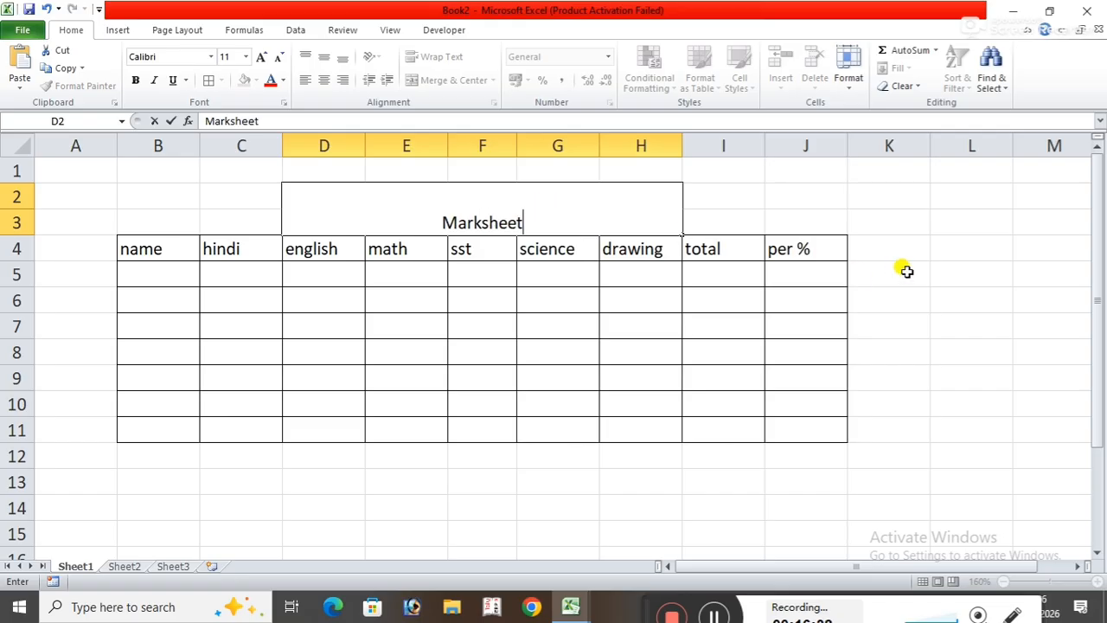
click(941, 206)
- Align the Marksheet title vertically to the middle and enlarge its font to size 20
click(556, 205)
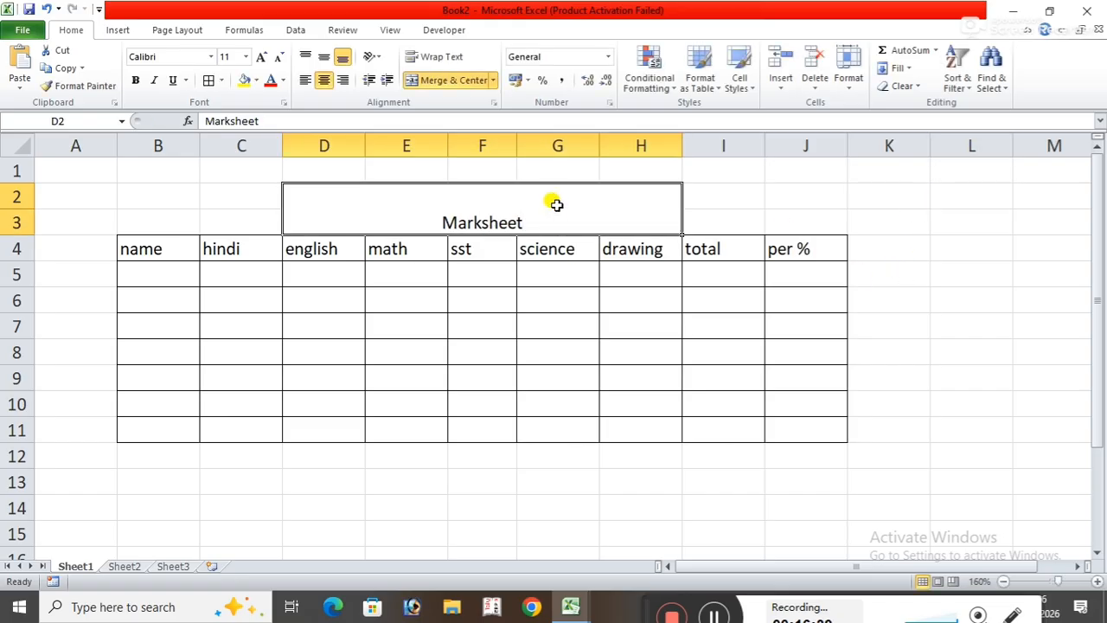
click(324, 56)
click(260, 59)
click(259, 59)
click(260, 59)
click(259, 59)
click(260, 59)
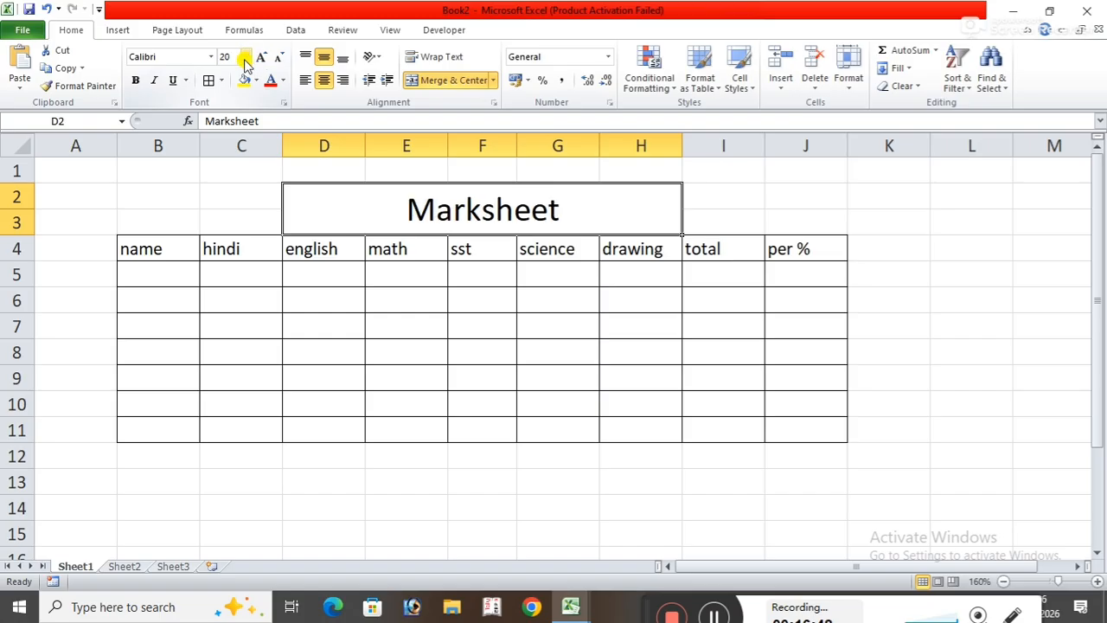
- Fill the merged Marksheet title cell with yellow
click(255, 80)
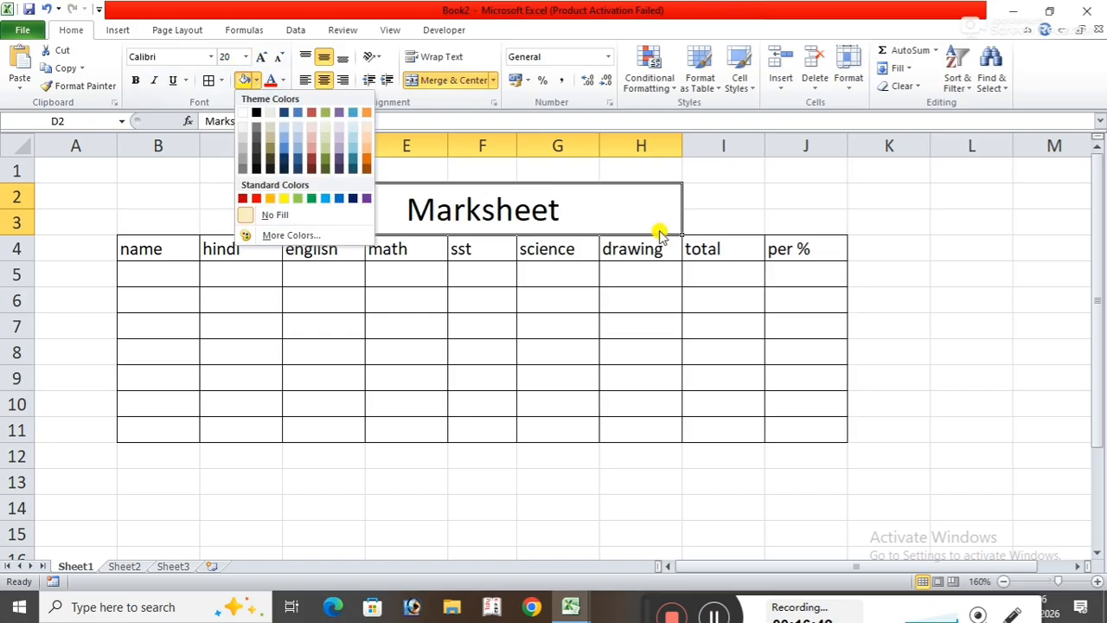
click(284, 198)
click(872, 193)
- Fill the name column B5:B11 with seven students' first names, one per row
click(174, 268)
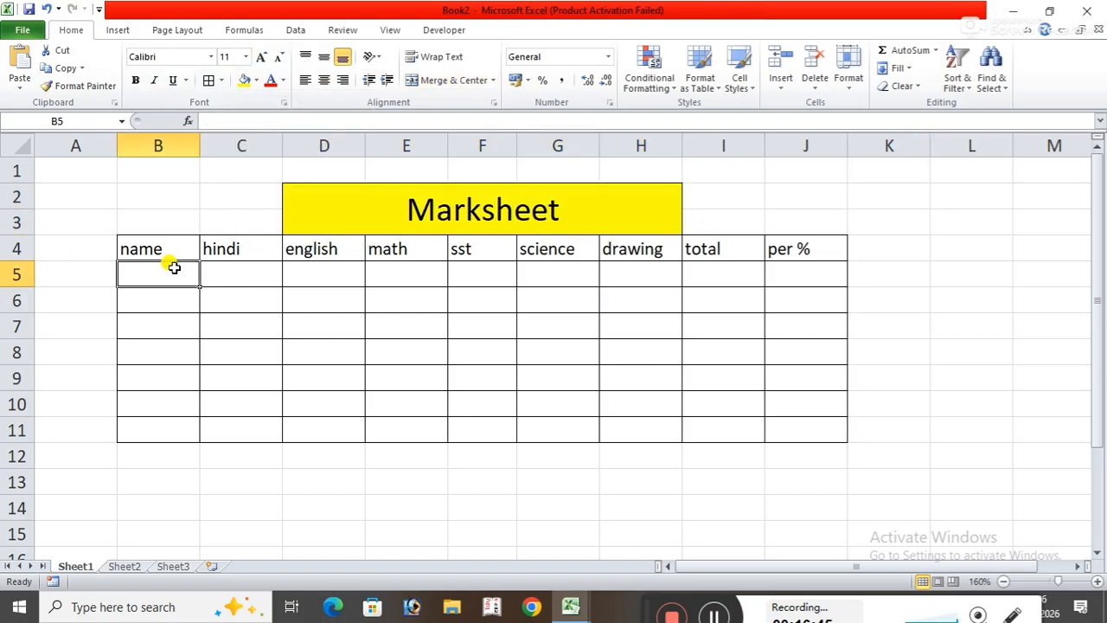
text(rahul)
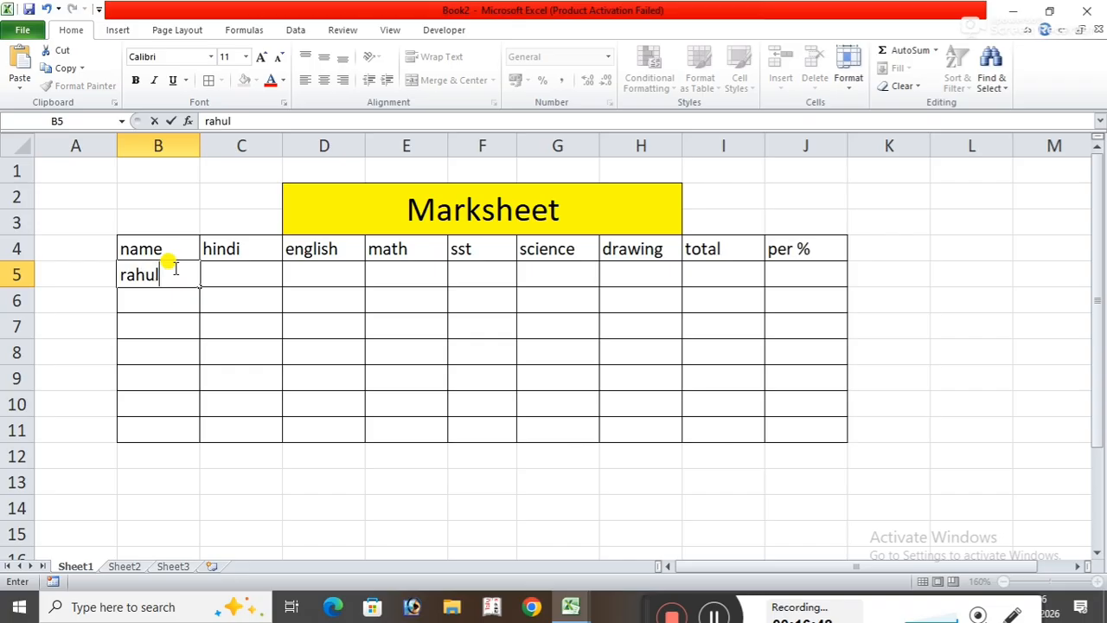
key(Return)
text(ravi)
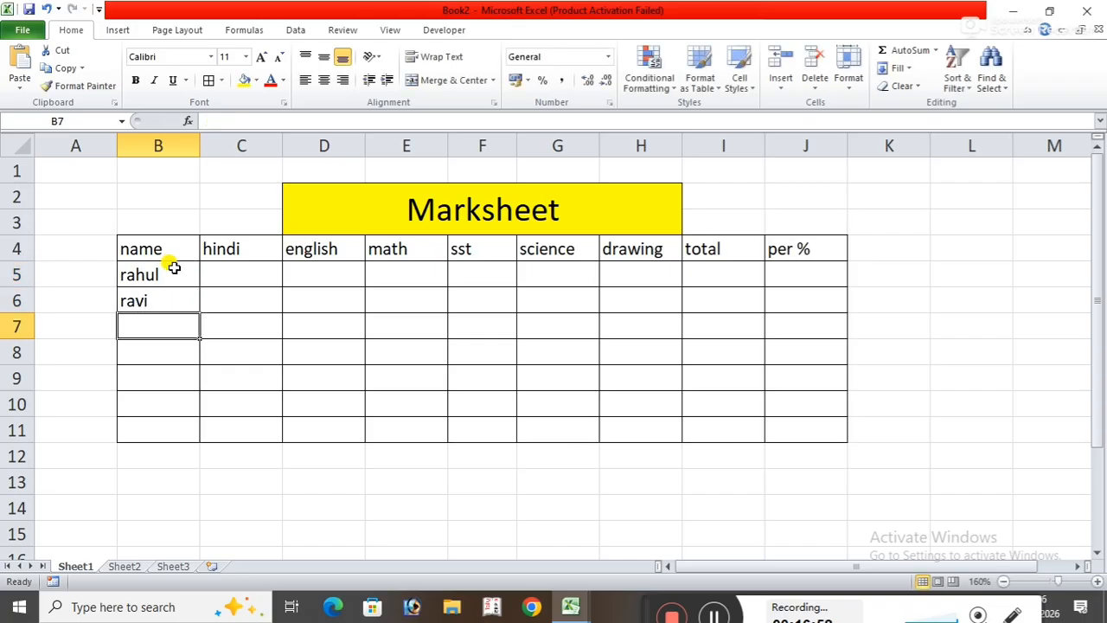
text(neha)
key(Return)
text(ajay)
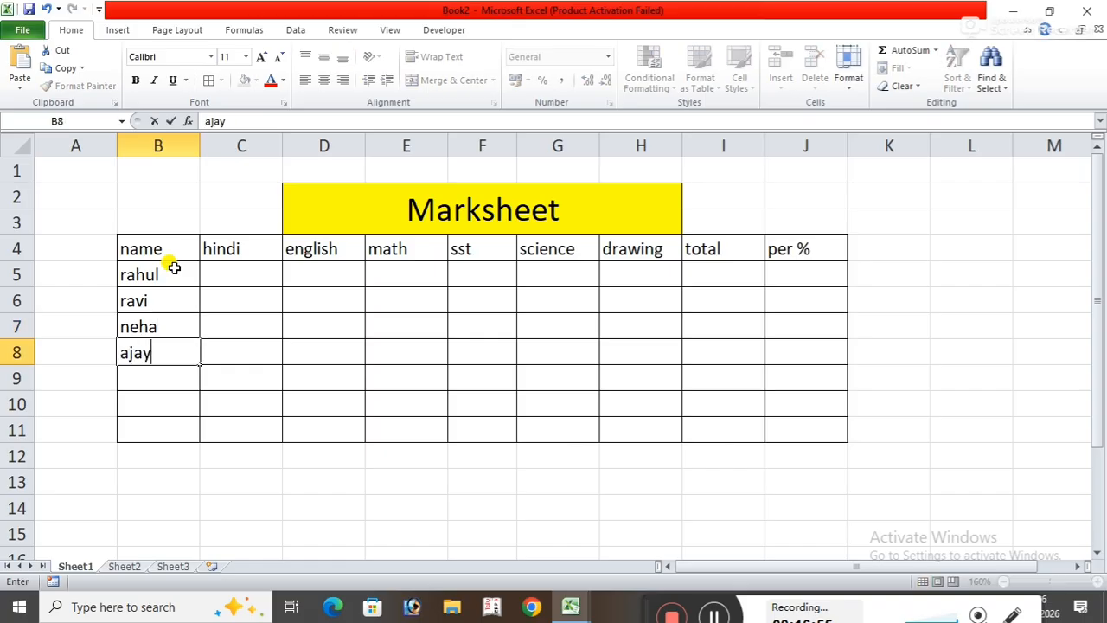
key(Return)
text(vijay)
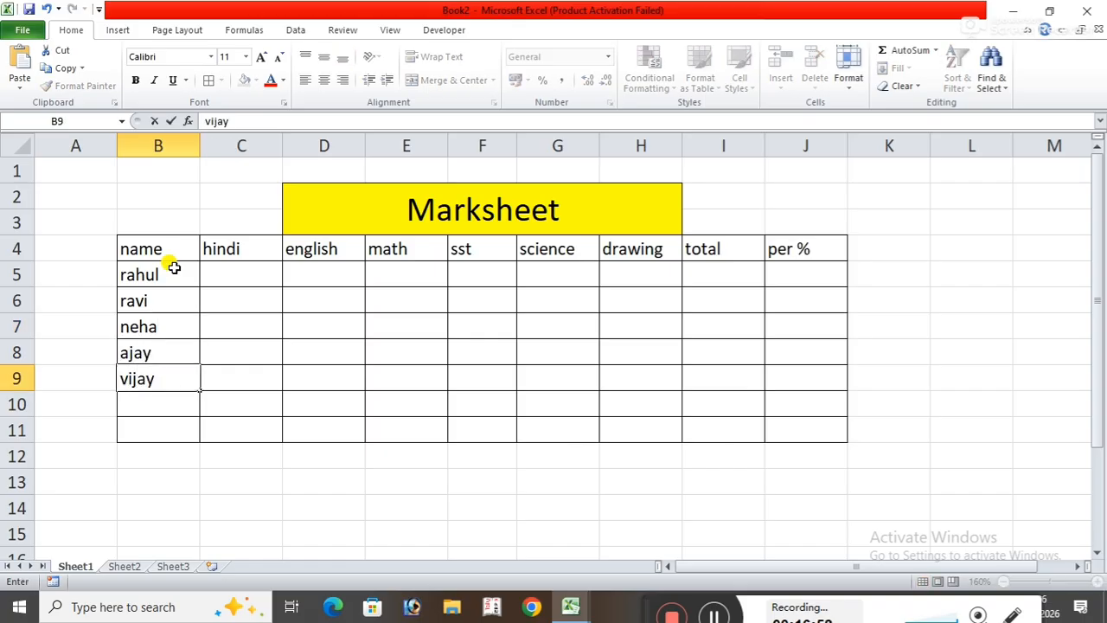
key(Return)
text(akash)
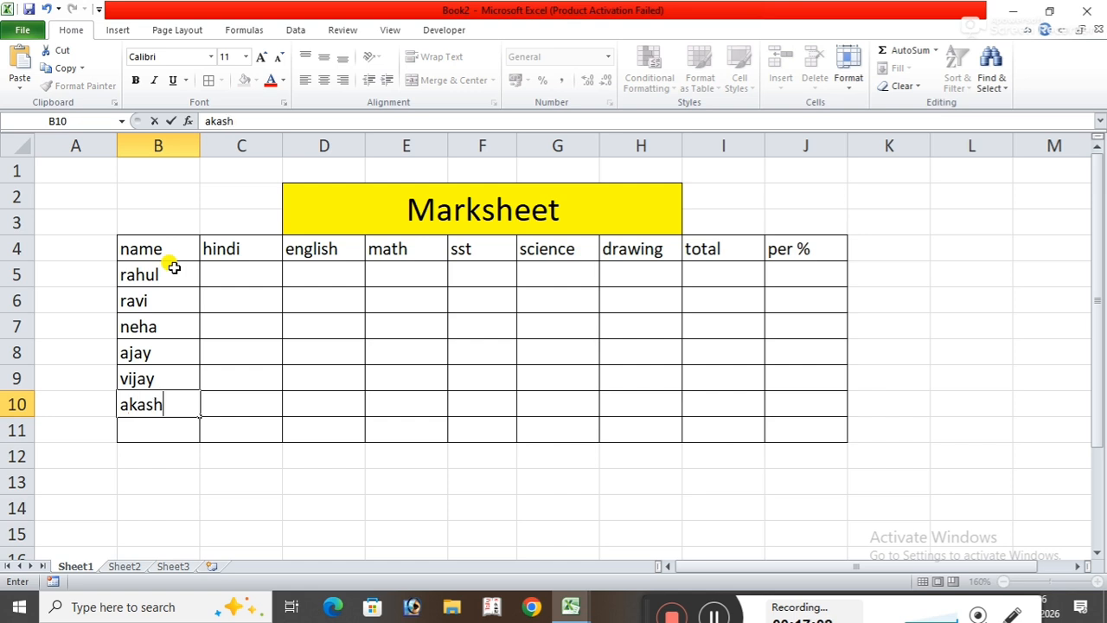
key(Return)
text(anuj)
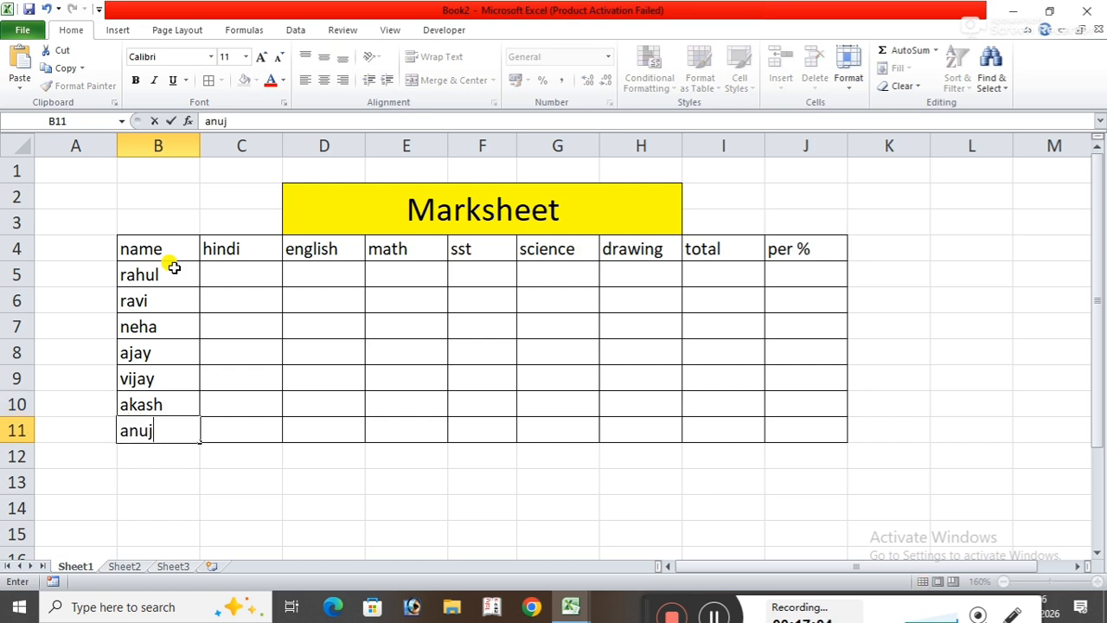
click(358, 471)
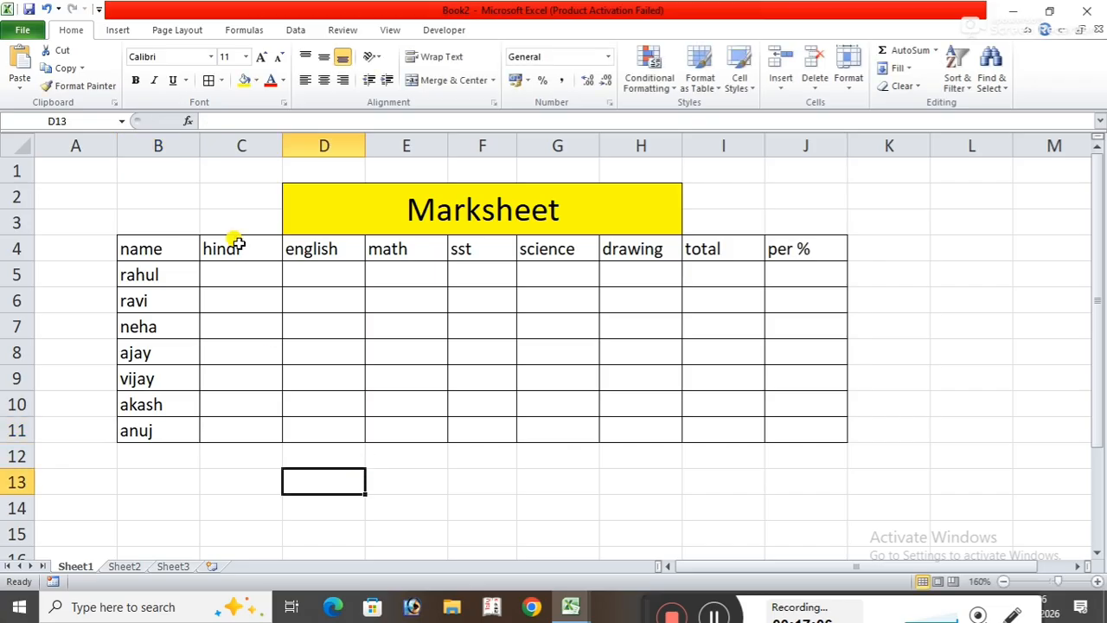
- Enter the hindi marks 56, 77, 88, 45, 67, 99 and 34 in cells C5:C11
click(244, 275)
text(56)
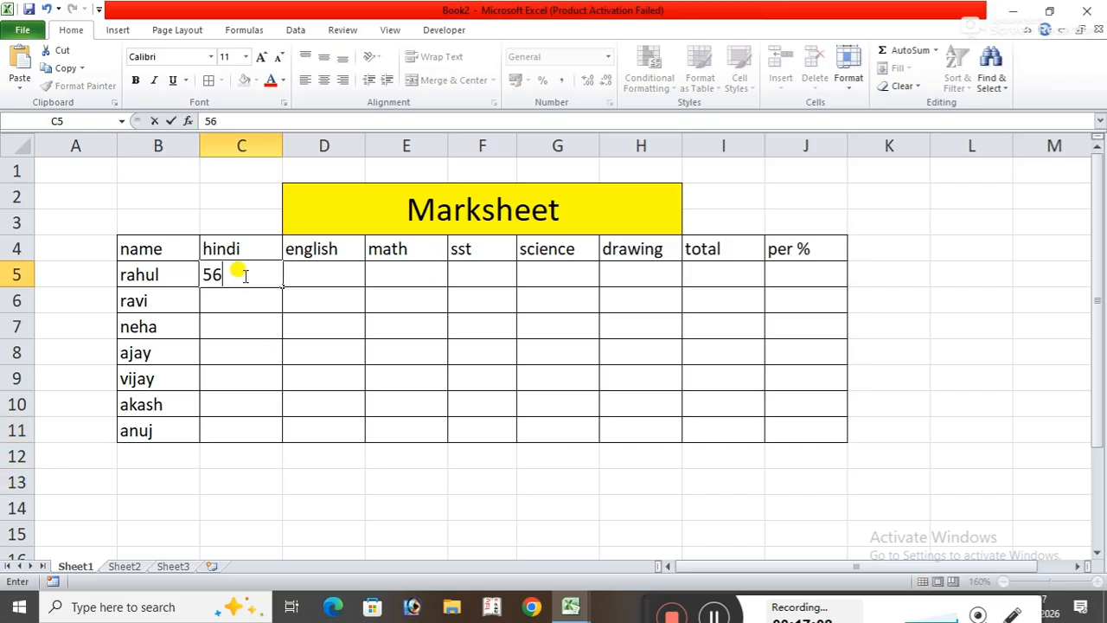
key(Return)
text(77)
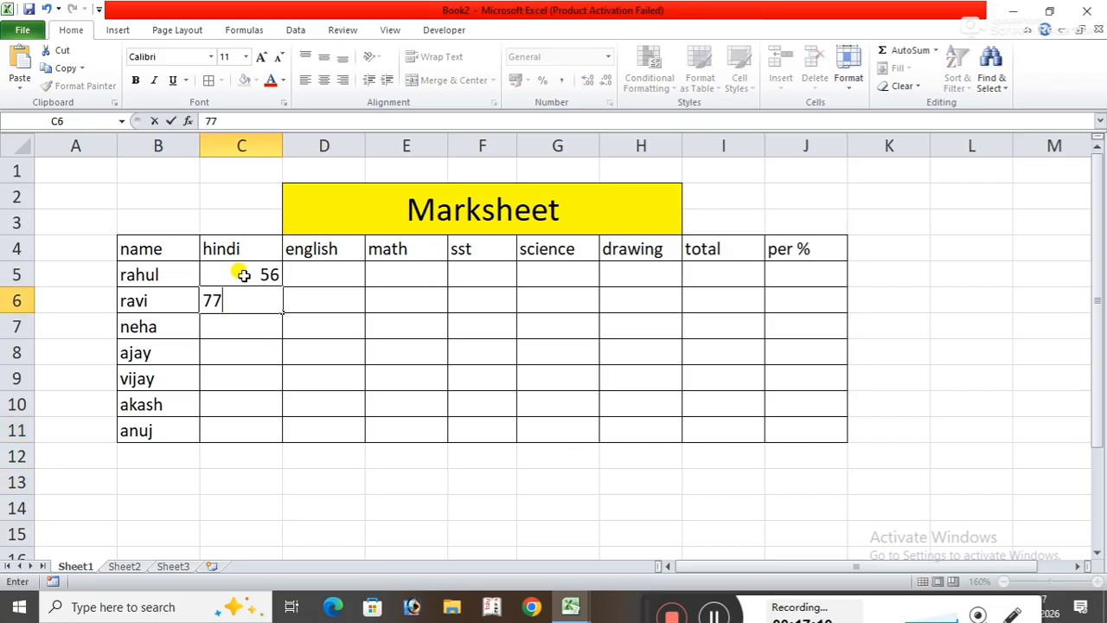
key(Return)
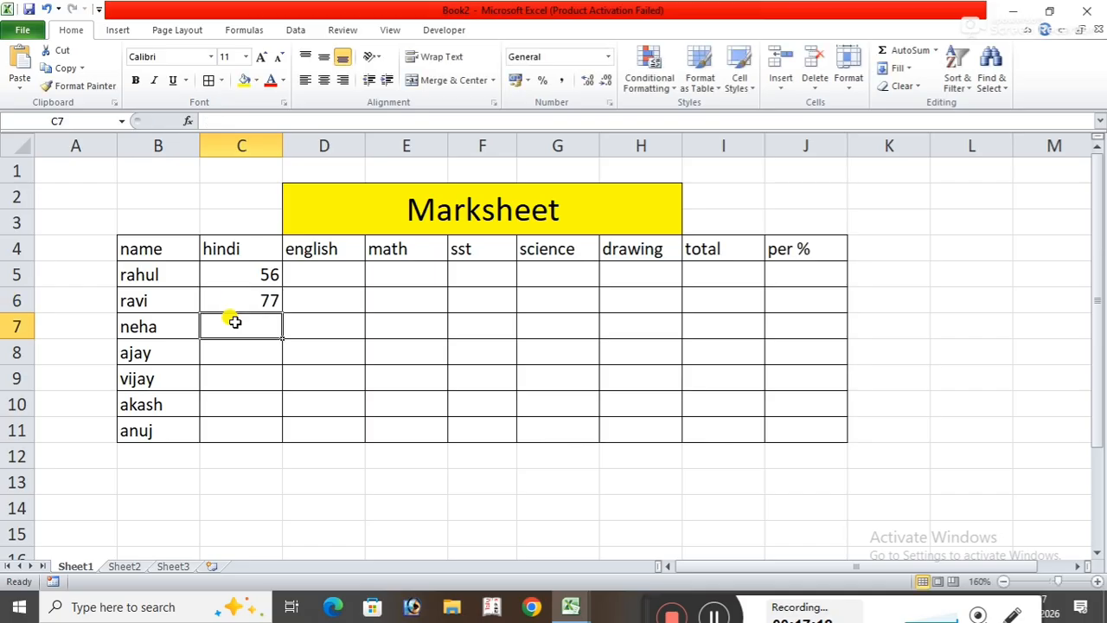
text(88)
key(Return)
text(45)
key(Return)
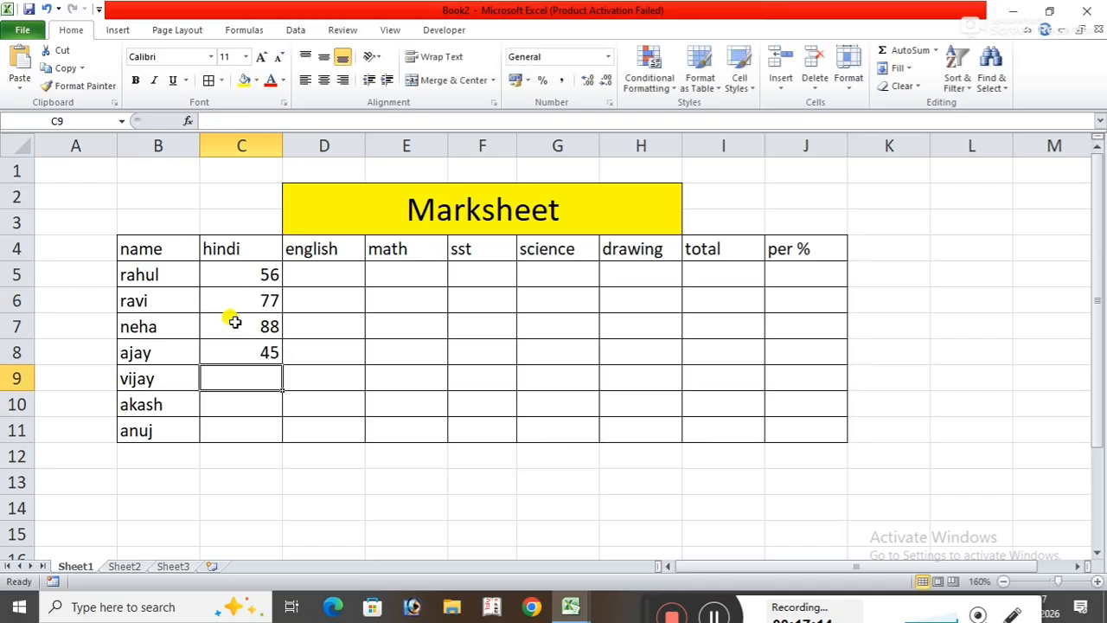
text(67)
key(Return)
text(99)
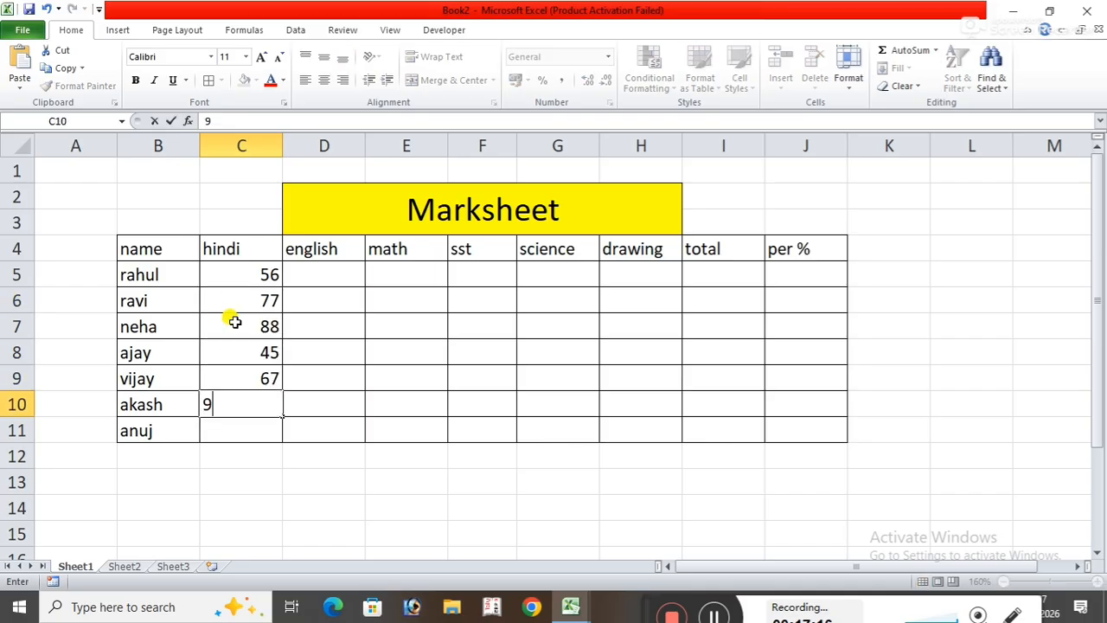
key(Return)
text(34)
key(Return)
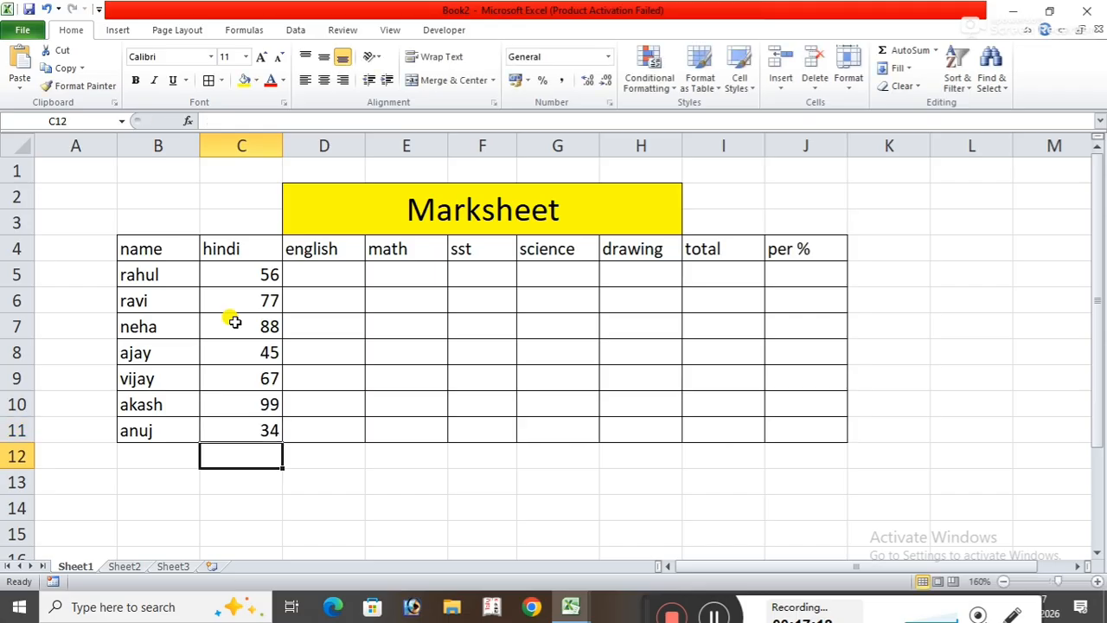
- Copy the hindi marks across the english to drawing columns, filling D5:H11
drag(210, 270, 699, 447)
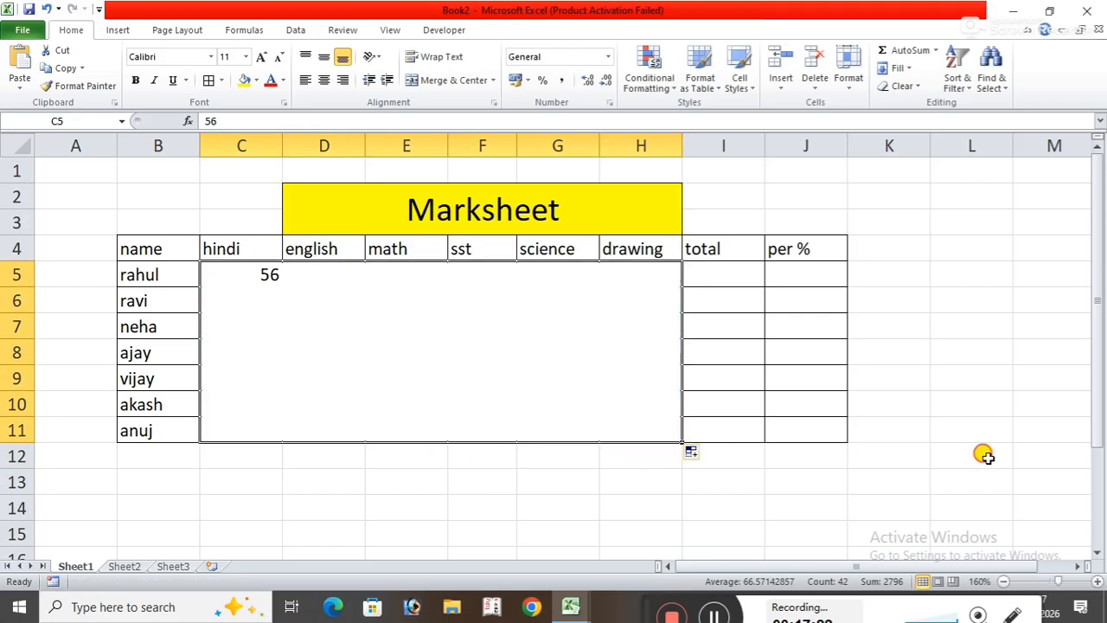
click(983, 453)
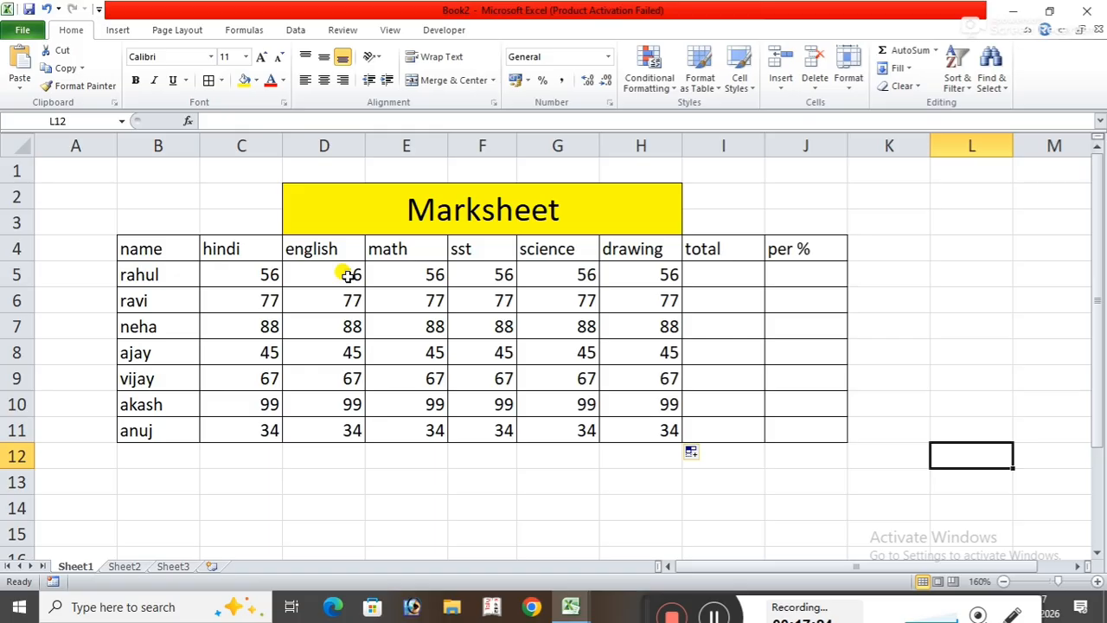
drag(251, 274, 683, 447)
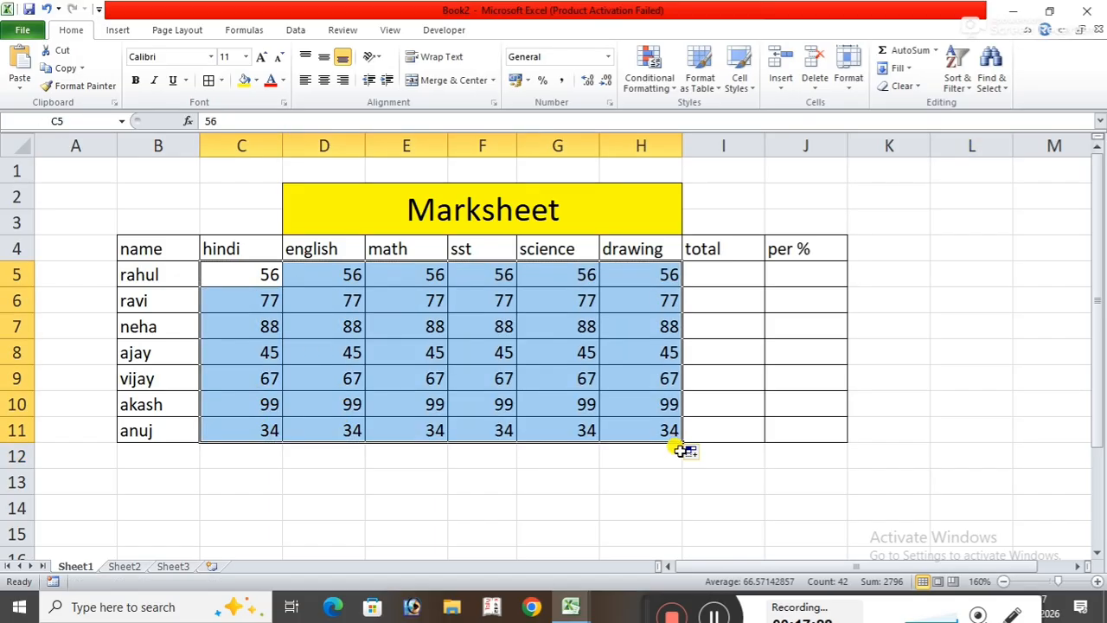
click(964, 322)
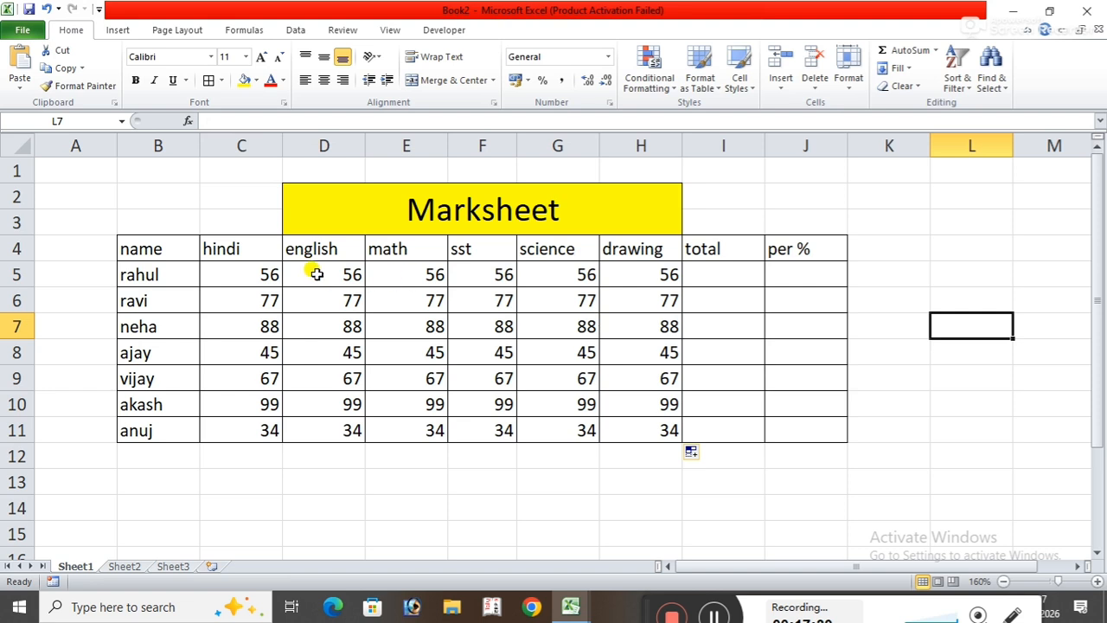
- Clear all subject marks from cells C5:H11
click(239, 271)
drag(239, 272, 657, 436)
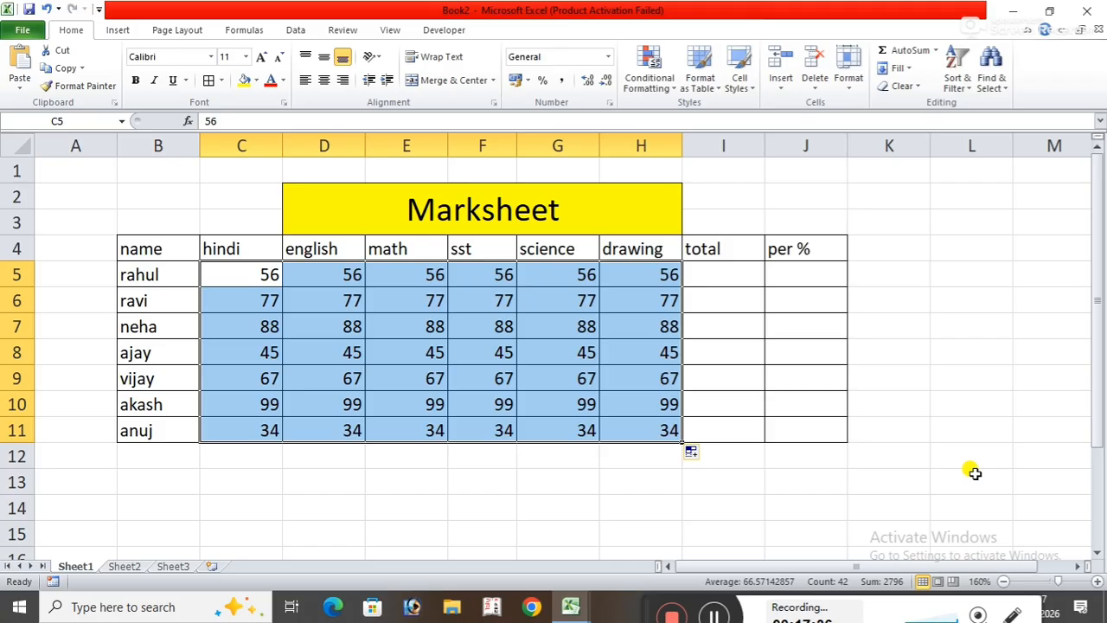
key(Delete)
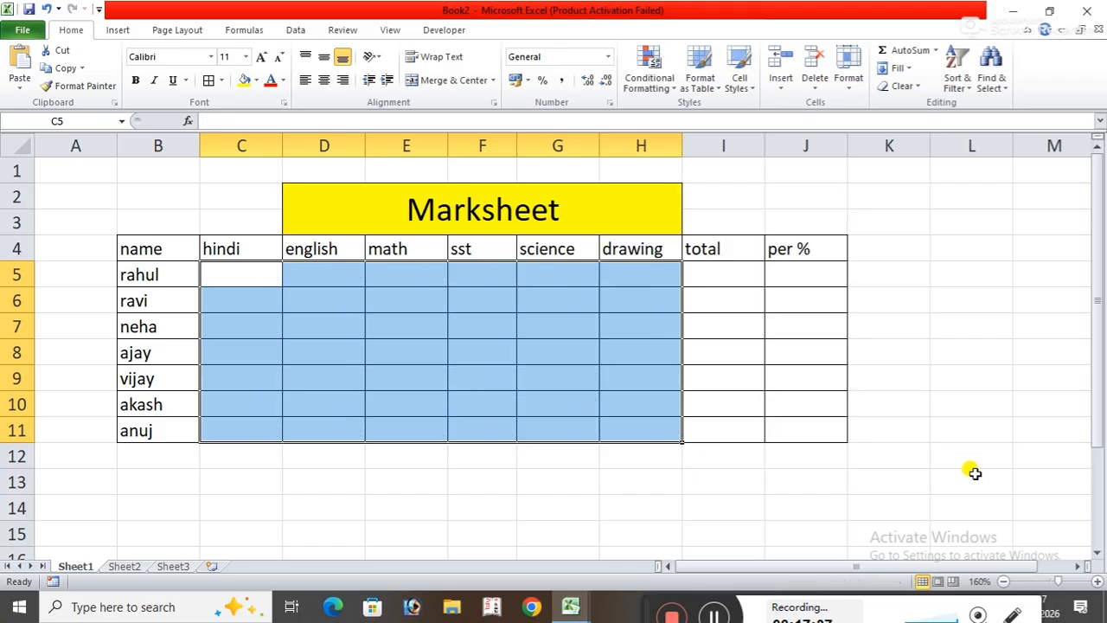
click(1028, 218)
click(259, 282)
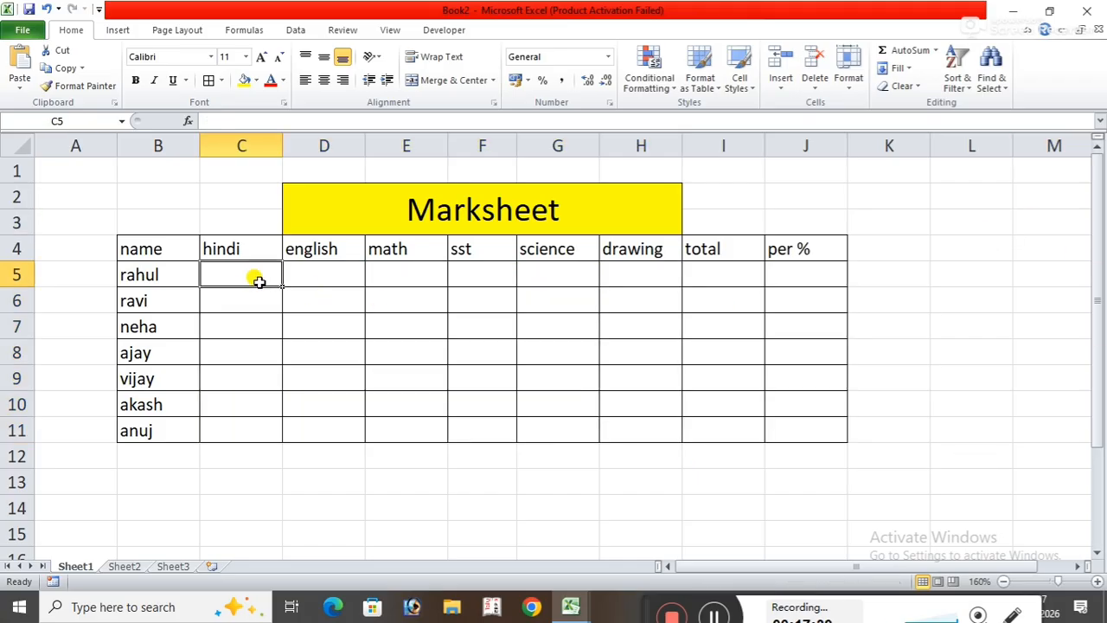
text(=ra)
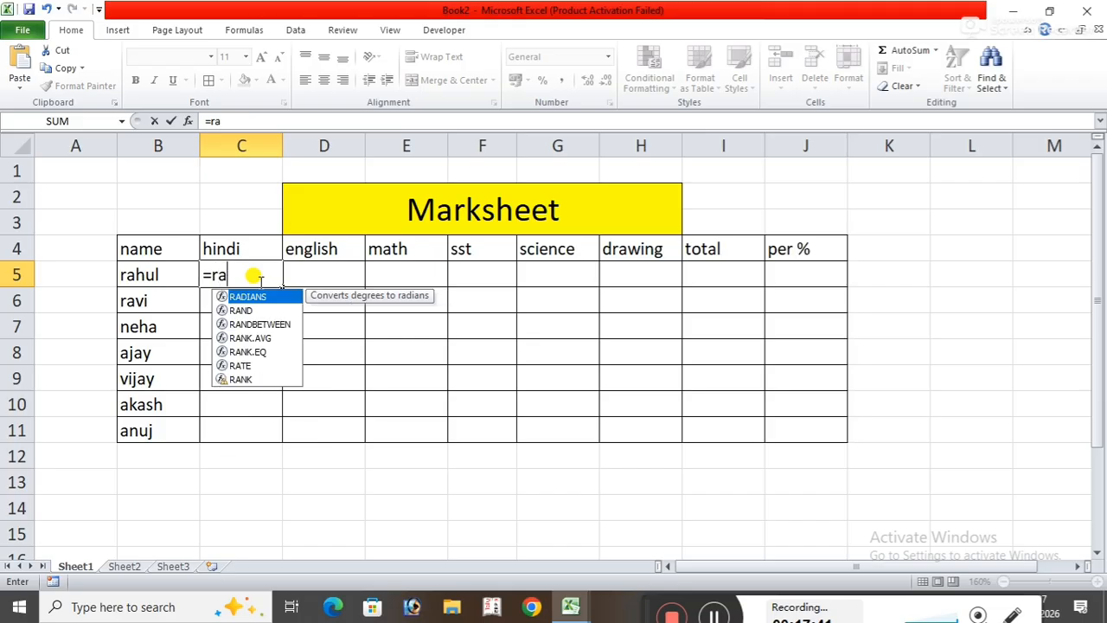
text(n)
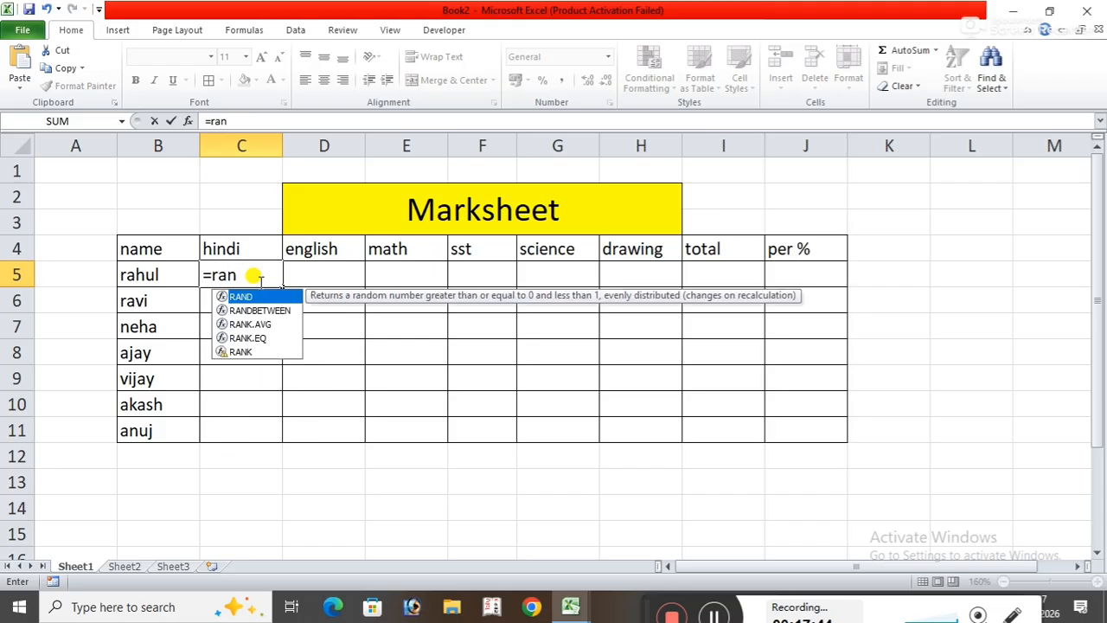
text(d)
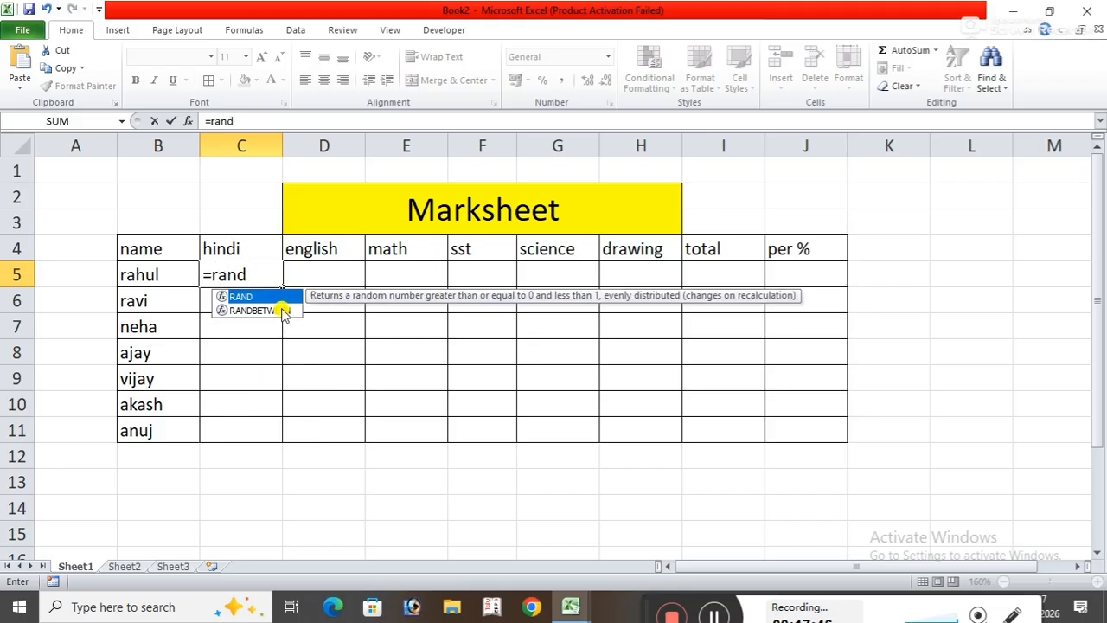
double_click(279, 310)
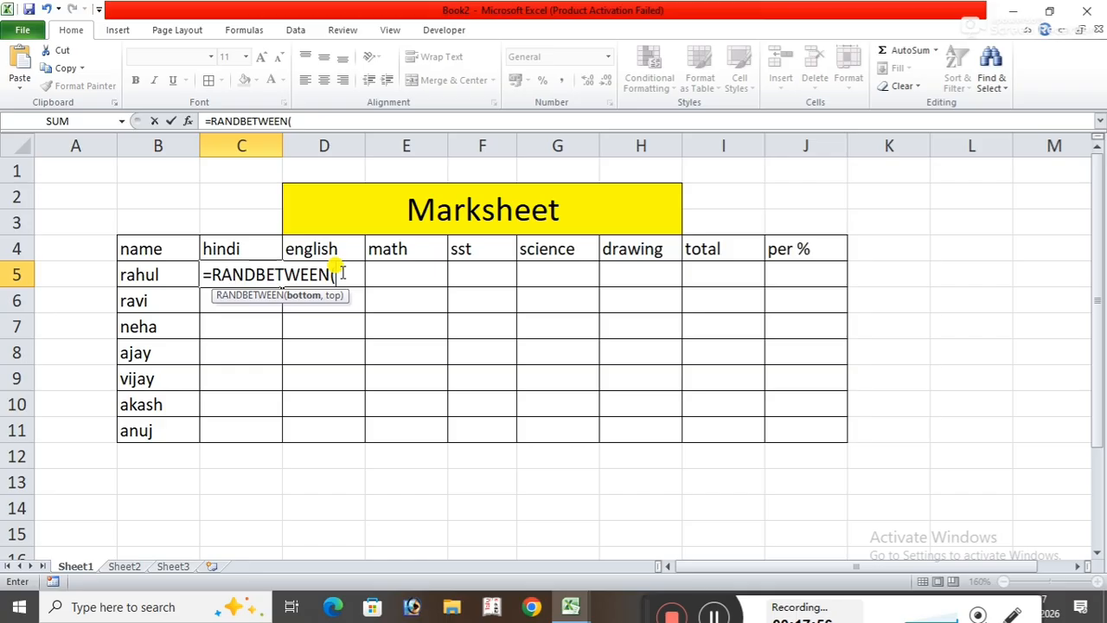
key(BackSpace)
key(BackSpace)
key(BackSpace)
key(BackSpace)
key(BackSpace)
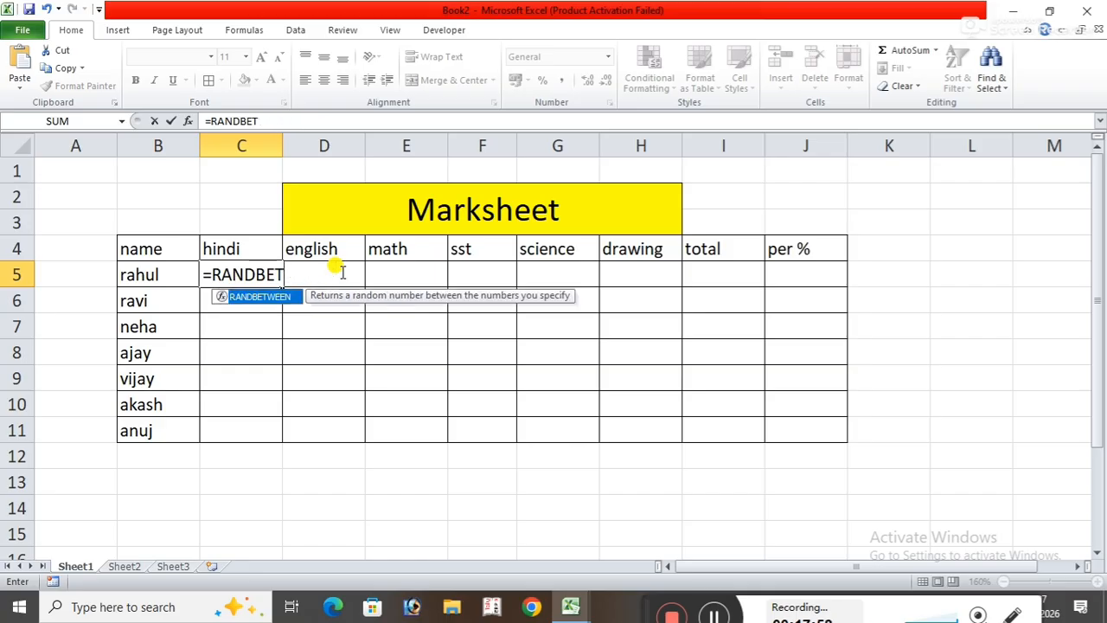
key(BackSpace)
key(BackSpace)
key(BackSpace)
key(BackSpace)
key(BackSpace)
key(BackSpace)
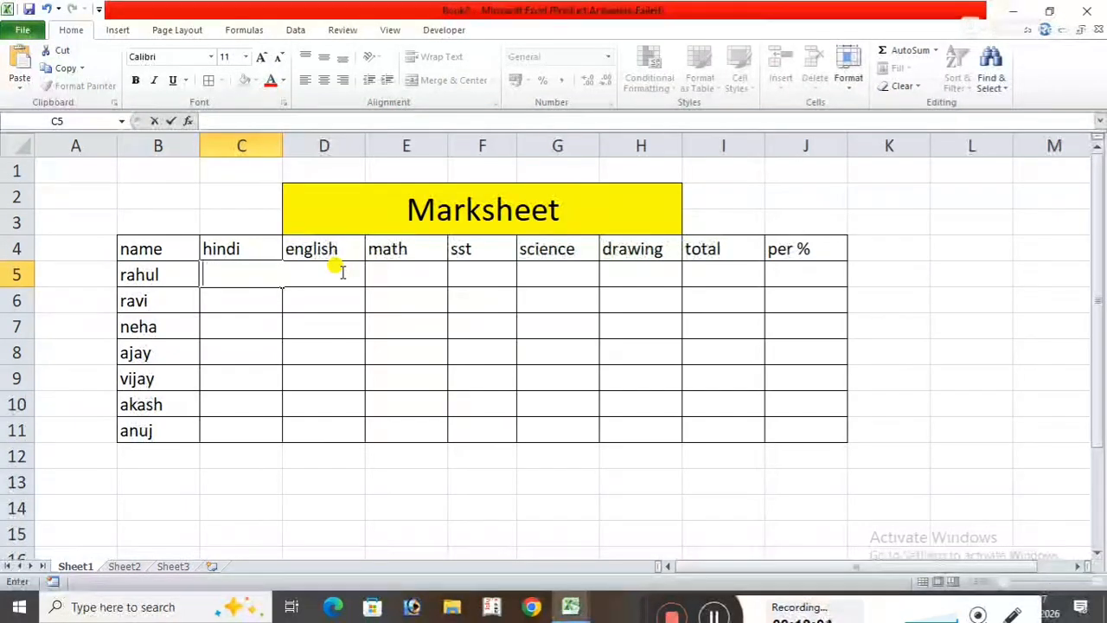
click(558, 476)
- Enter the hindi marks 55, 67, 88, 44, 99, 65 and 88 in cells C5:C11
click(242, 272)
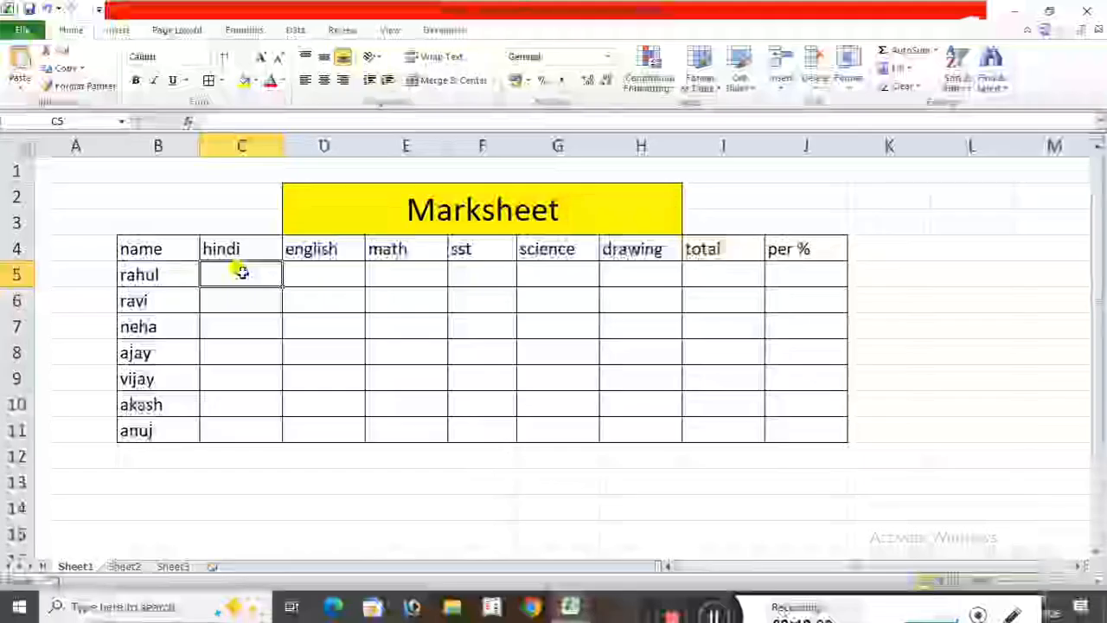
text(55)
key(Return)
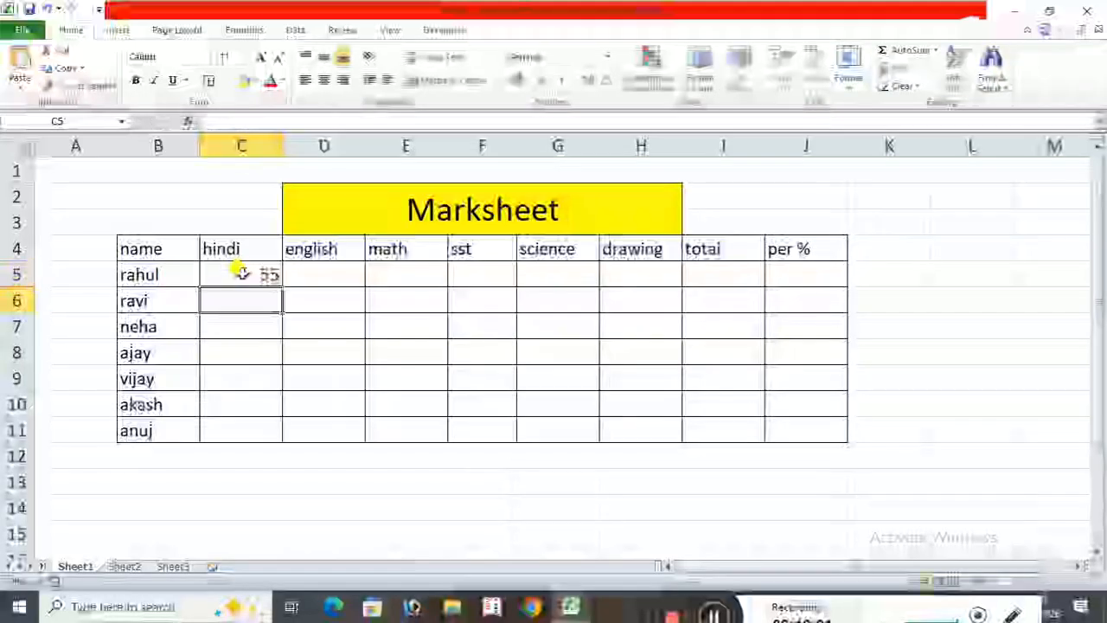
text(67)
key(Return)
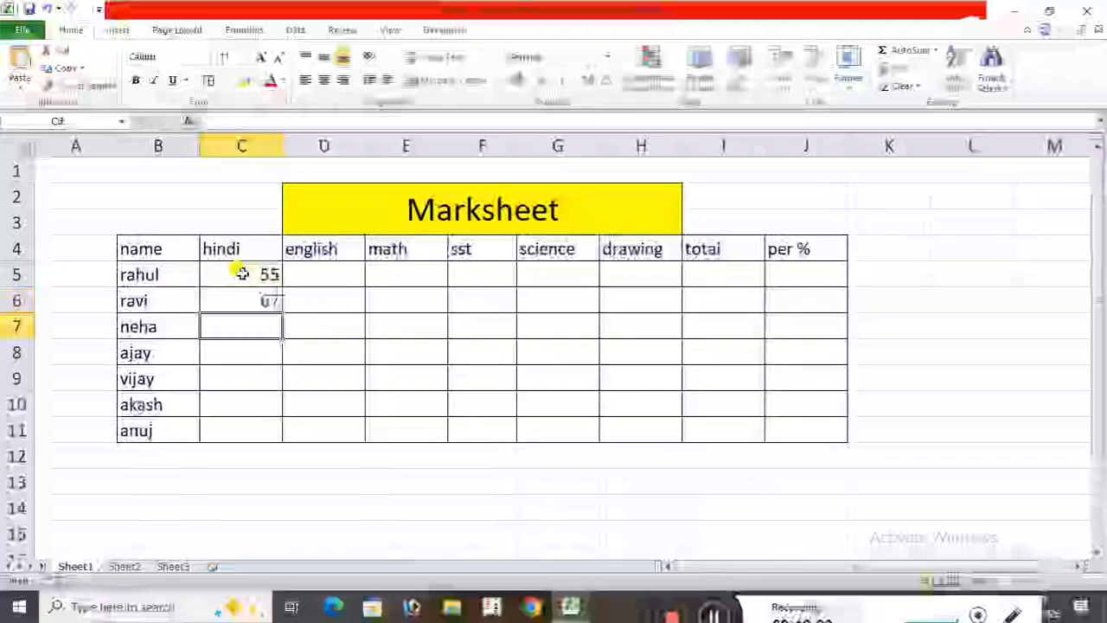
text(88)
key(Return)
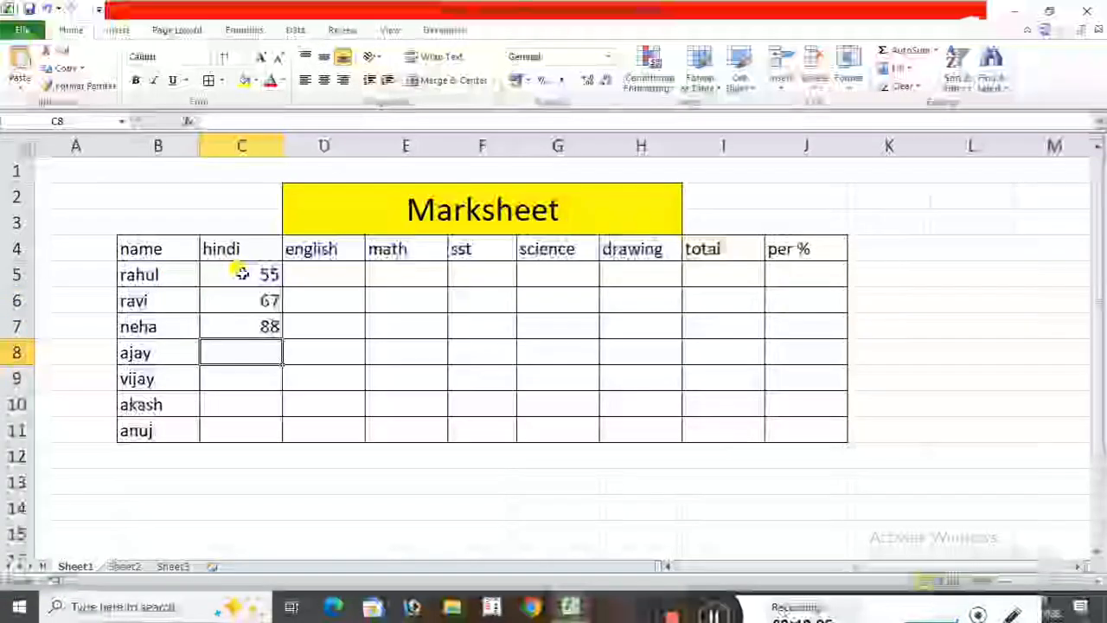
text(44)
key(Return)
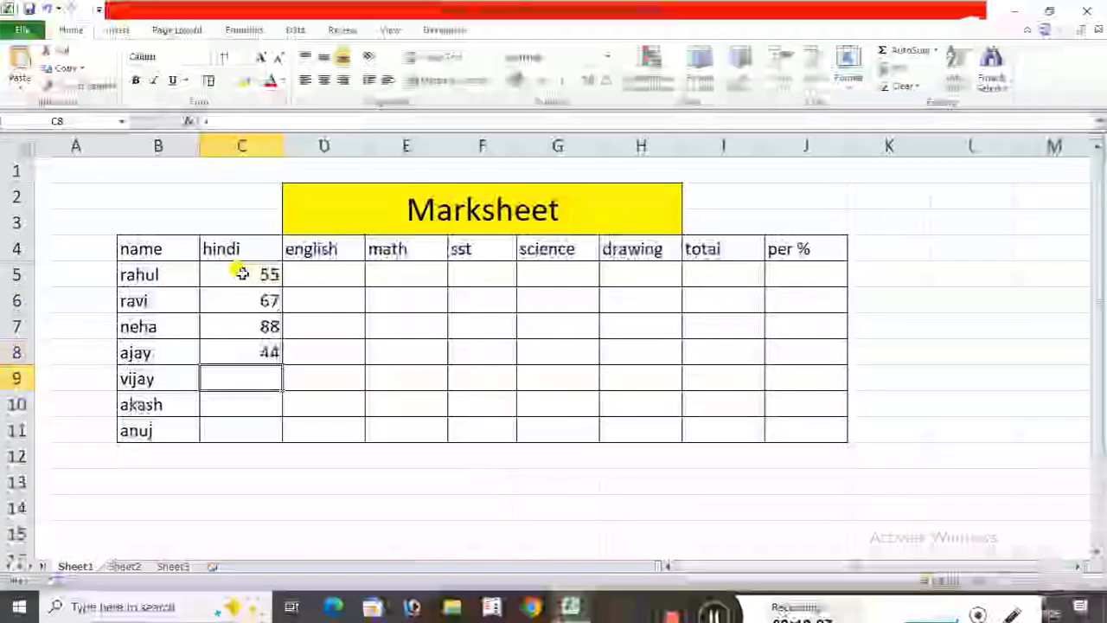
text(99)
key(Return)
text(6)
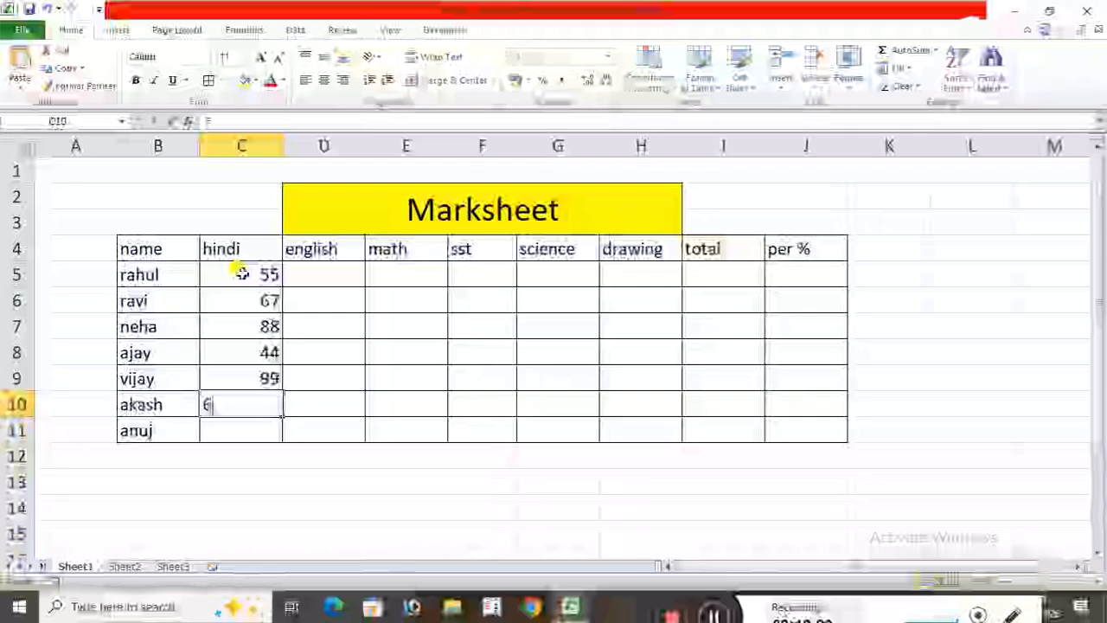
text(5)
key(Return)
text(88)
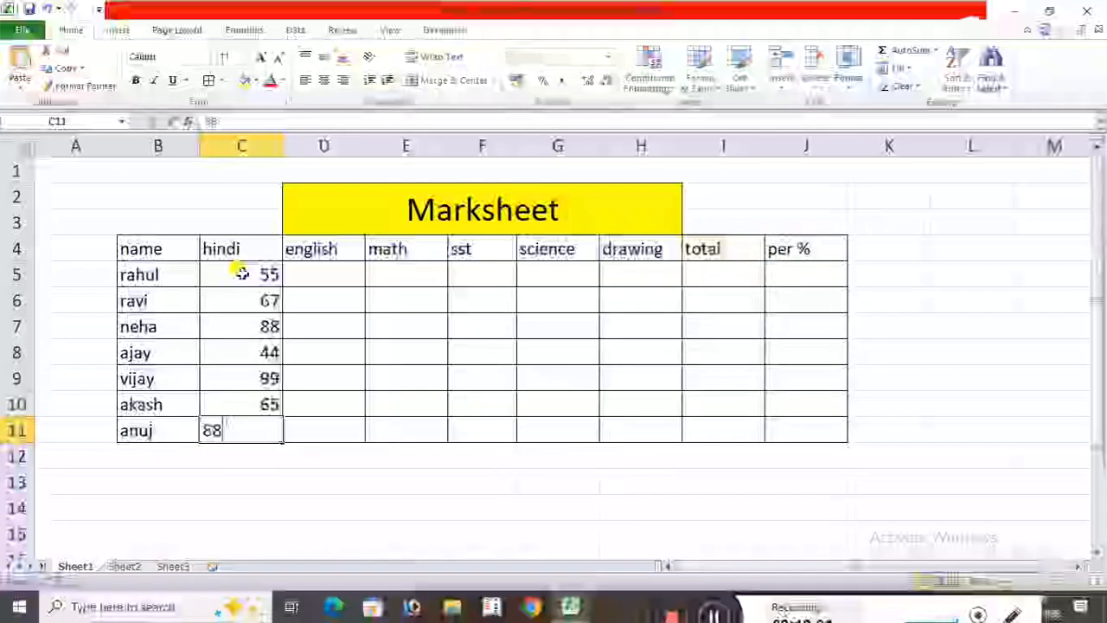
click(413, 510)
- Fill the hindi marks from C5:C11 across the english, math, sst, science and drawing columns through H11
drag(265, 273, 672, 490)
click(783, 507)
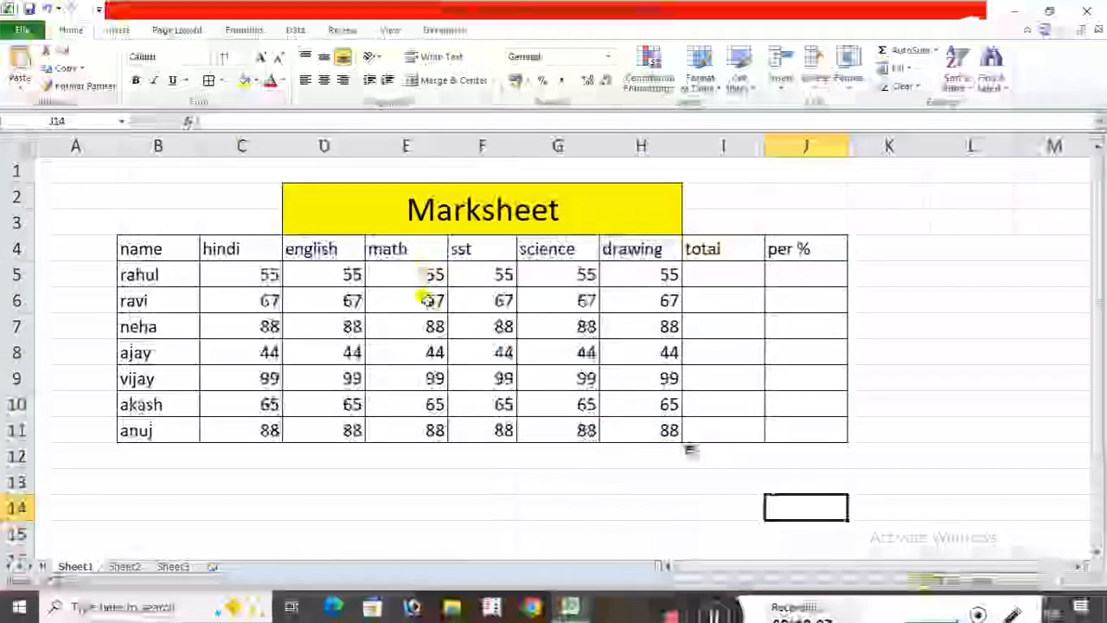
- Change the math marks to 66, 55, 88 and 45 in E6:E9 and to 34 in E11
click(428, 296)
text(66)
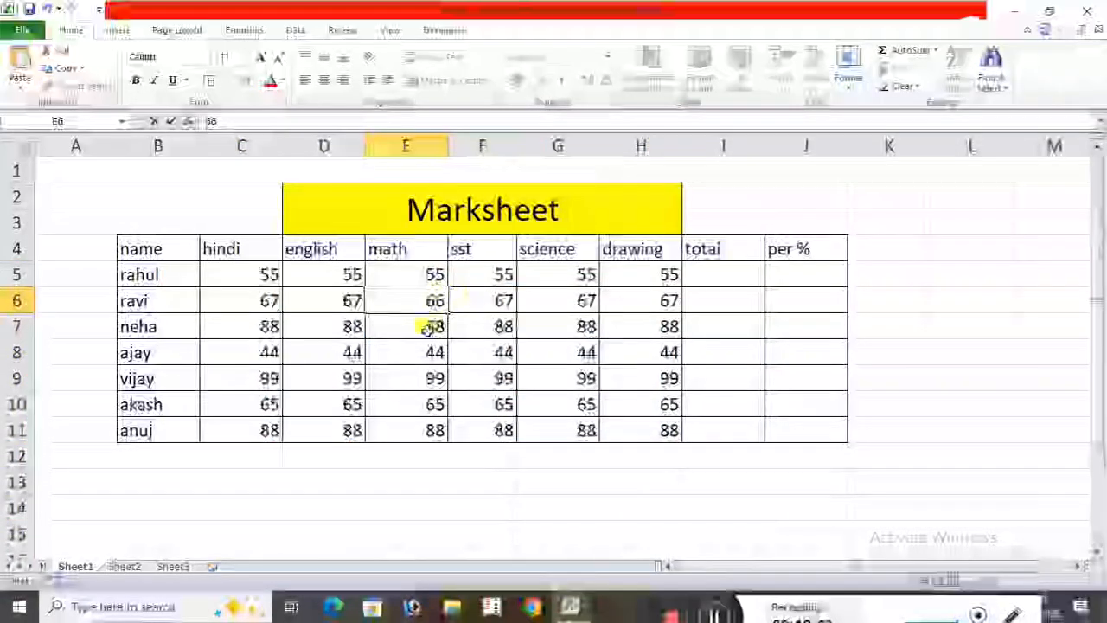
click(430, 327)
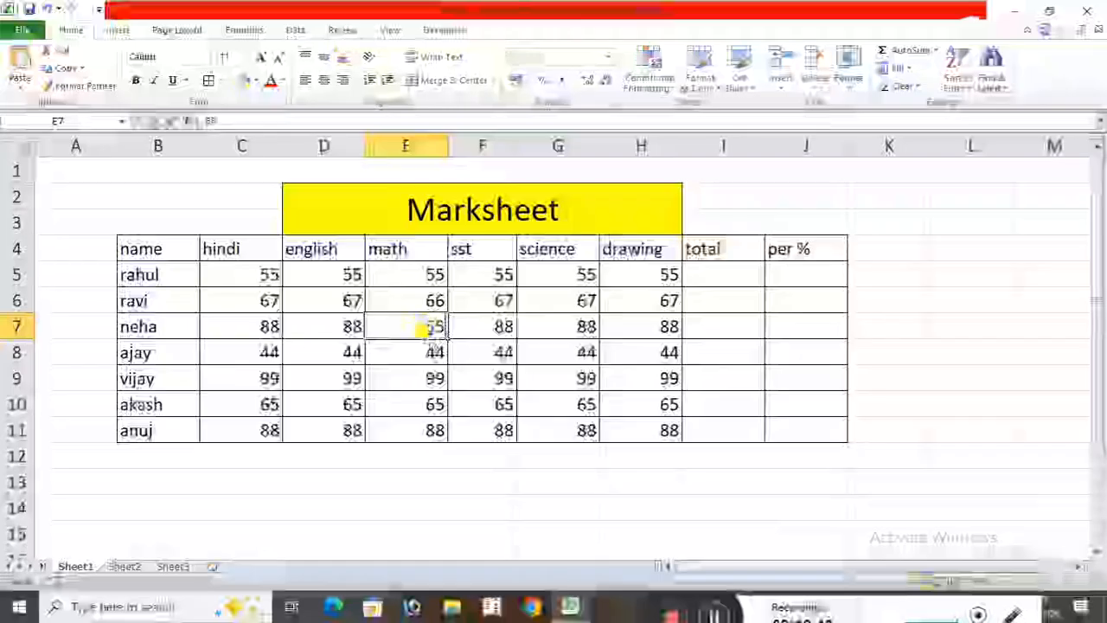
text(55)
click(430, 353)
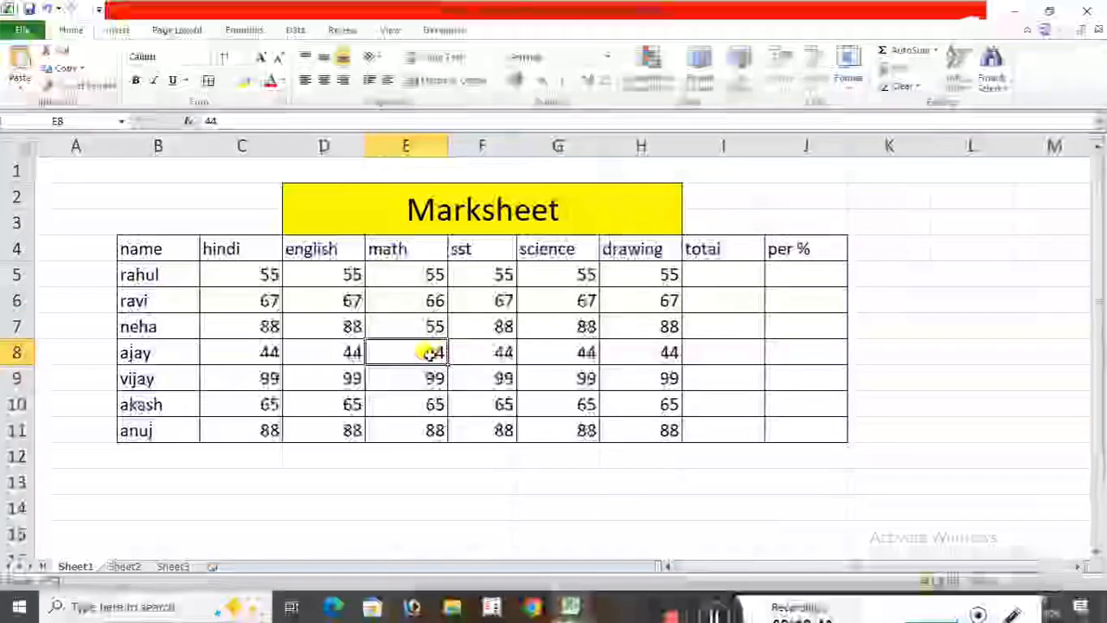
text(88)
click(428, 379)
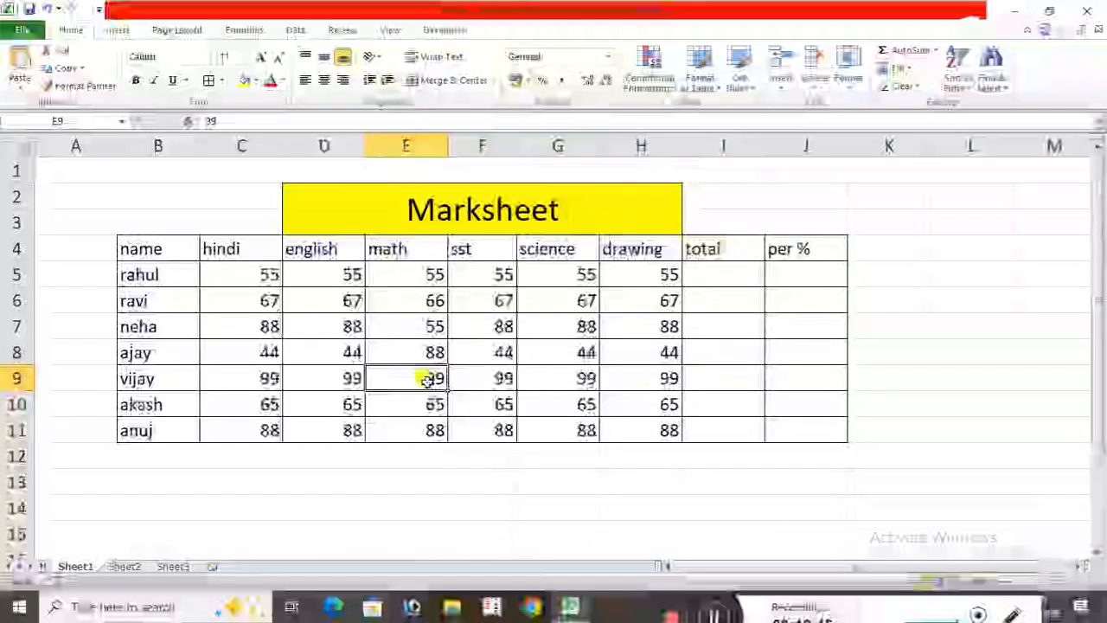
text(45)
click(432, 430)
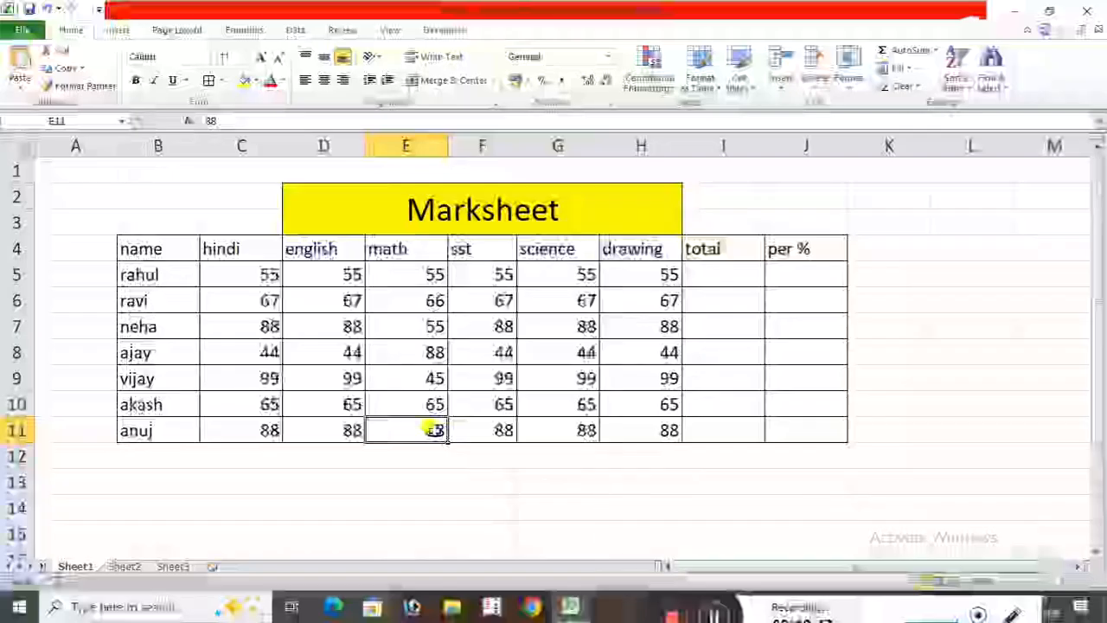
text(34)
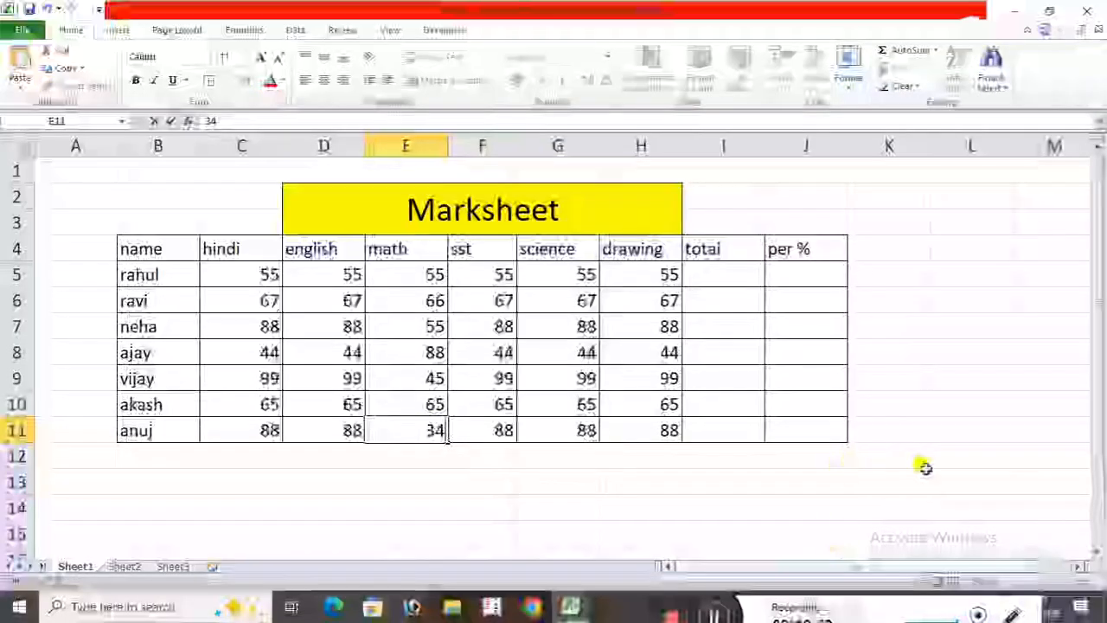
click(924, 467)
- Total the first student's marks in cell I5 with the formula =sum(C5:H5)
click(740, 274)
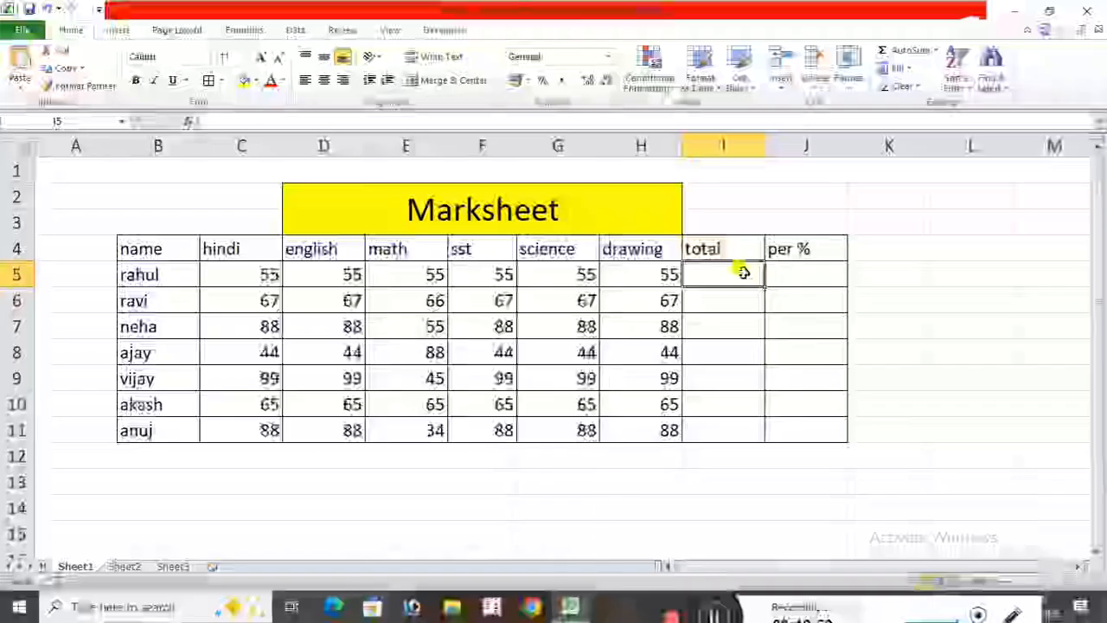
text(=)
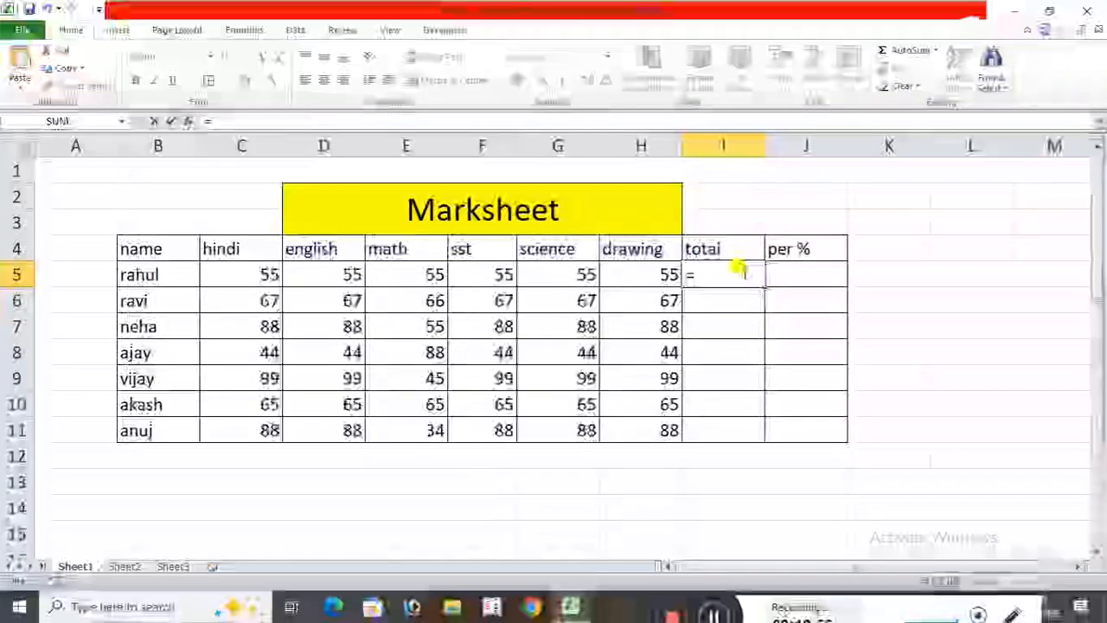
text(sum)
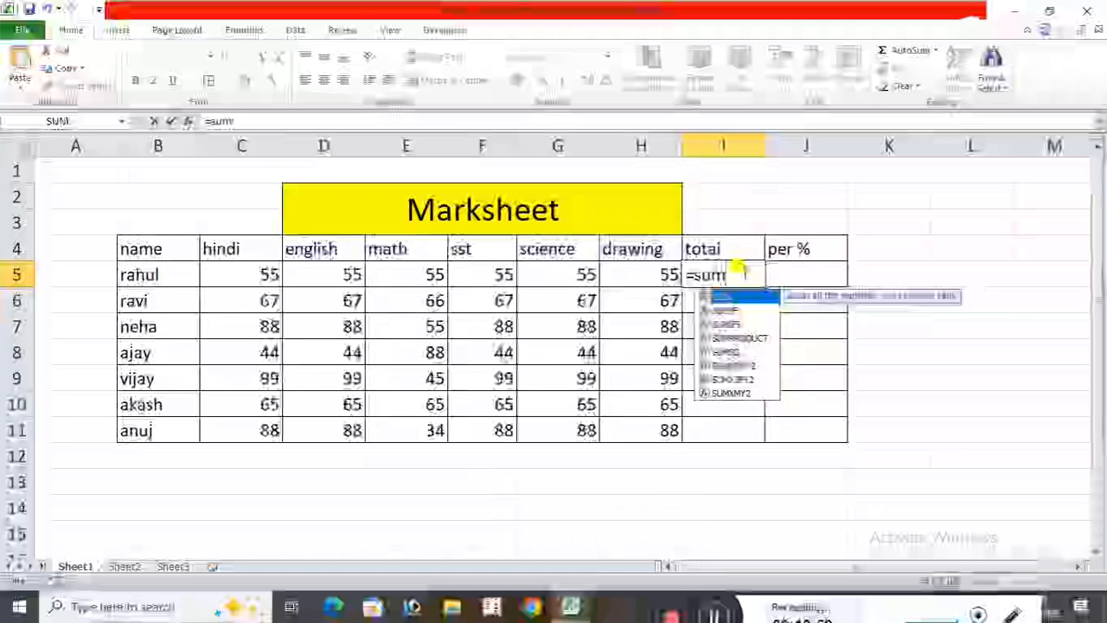
text(()
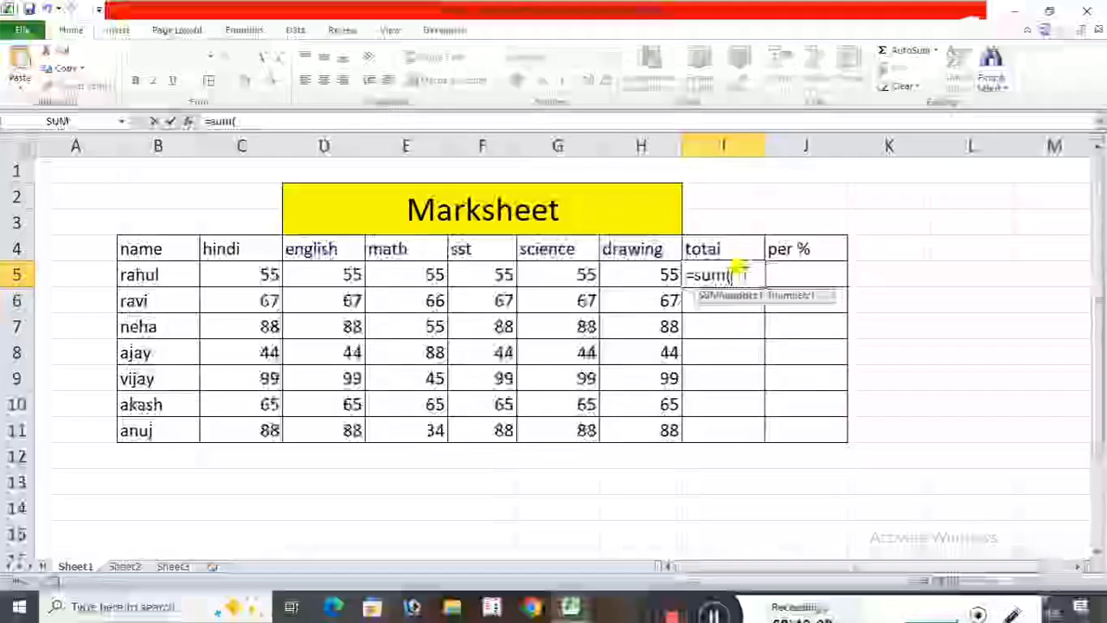
drag(250, 268, 613, 275)
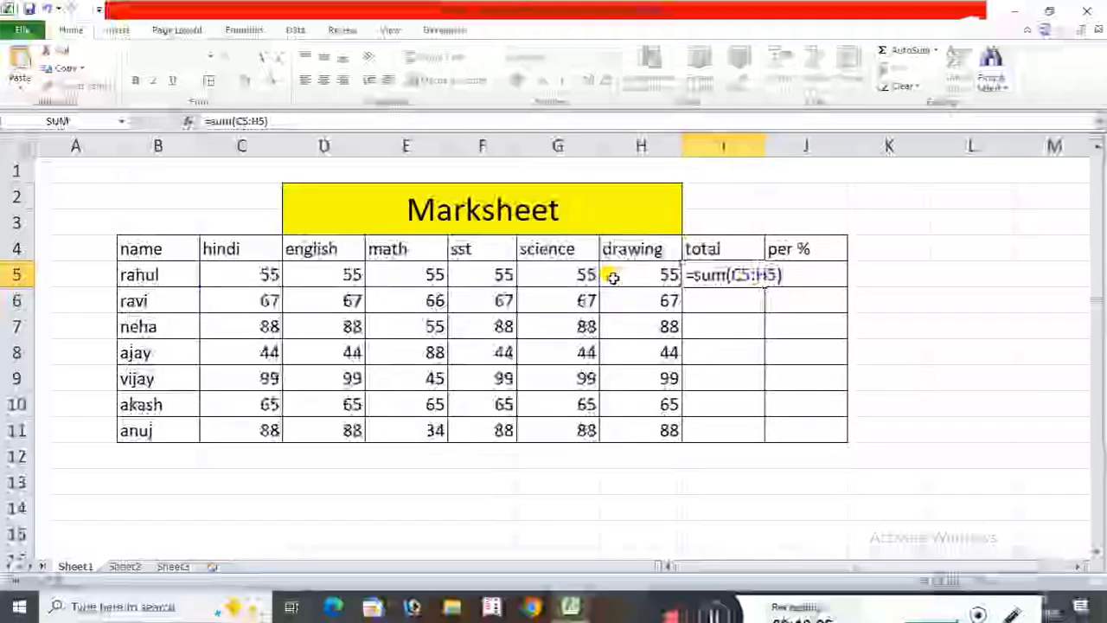
key(Return)
- Fill the total formula from I5 down to I11 for the remaining students
click(749, 275)
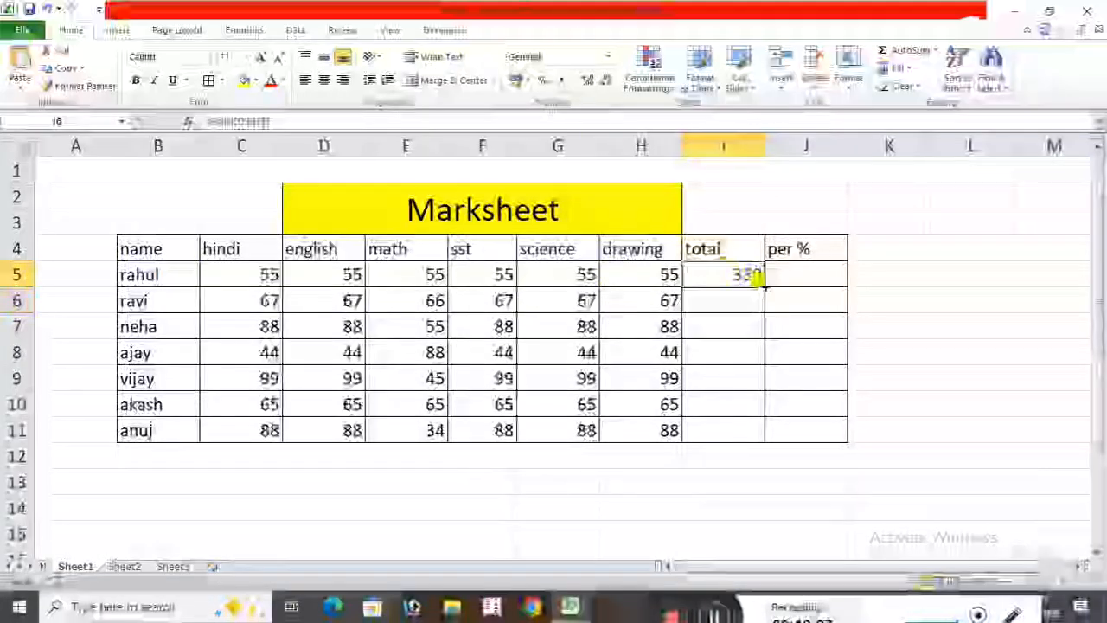
drag(764, 286, 770, 441)
click(942, 358)
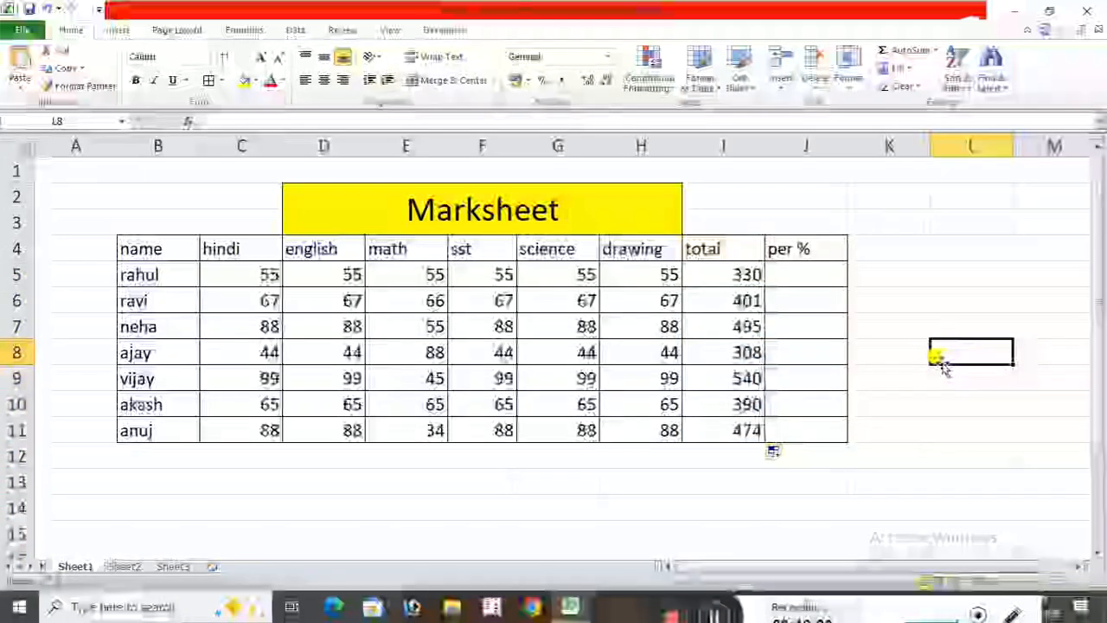
- Clear all the totals from the total column, cells I5:I11
drag(727, 275, 725, 480)
key(Delete)
click(970, 404)
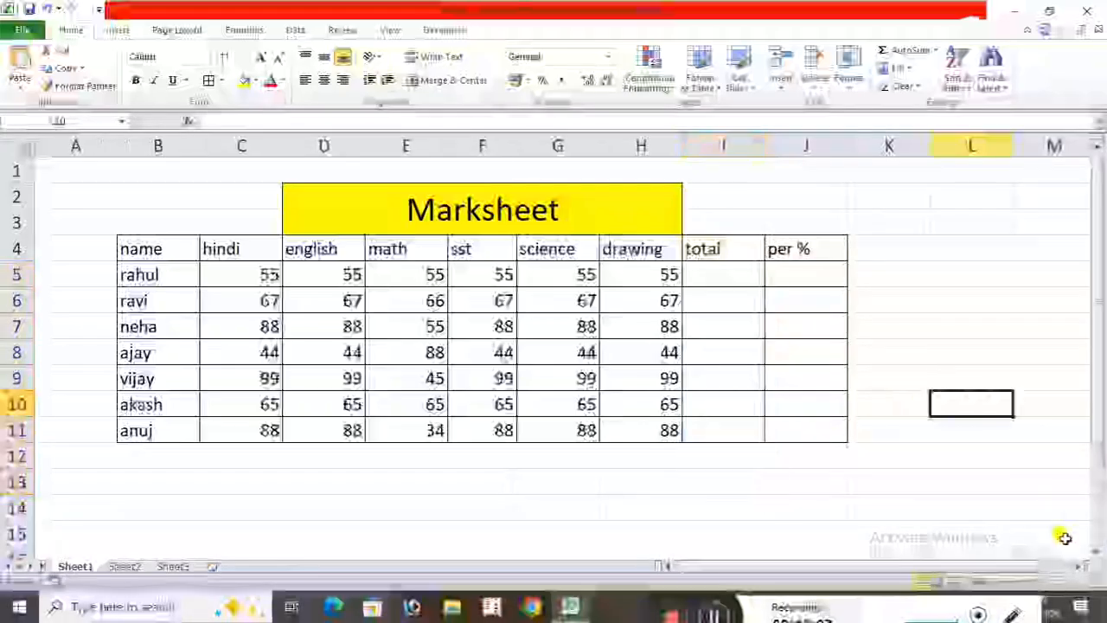
- Enter the formula =sum(C5:H5) again in I5 to add up the first student's six subject marks
scroll(1088, 567, up, 1)
scroll(1088, 567, up, 1)
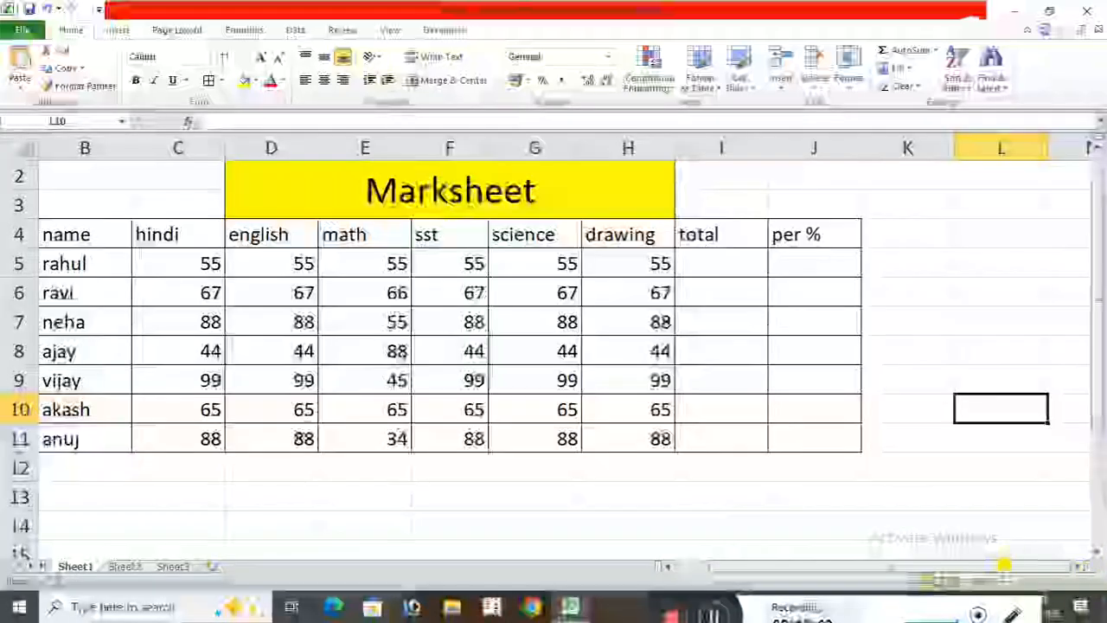
click(669, 567)
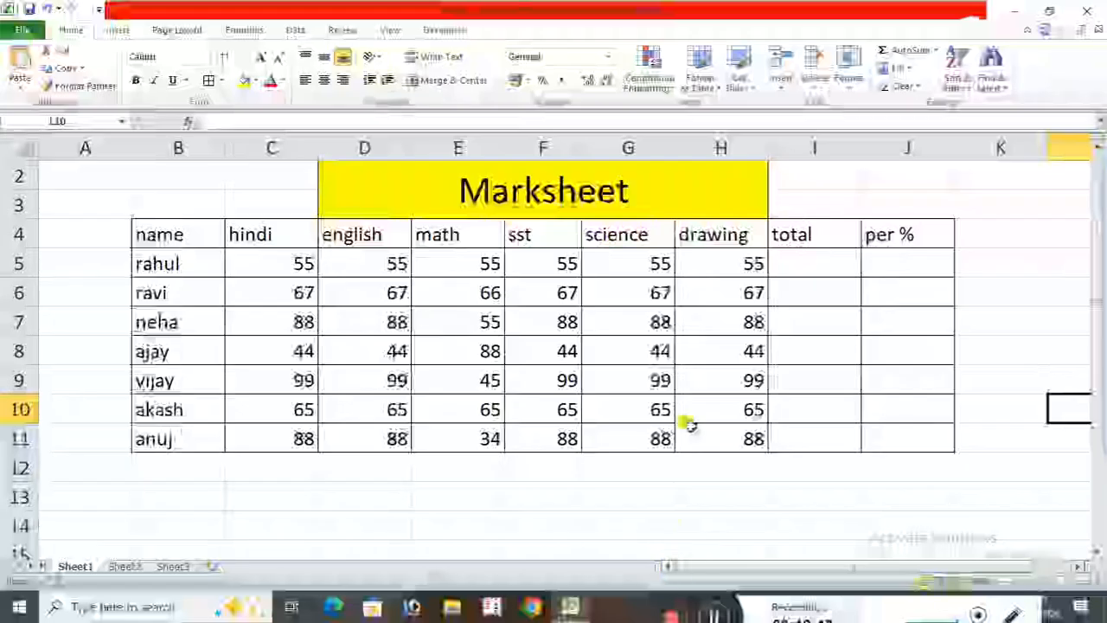
click(802, 271)
text(=)
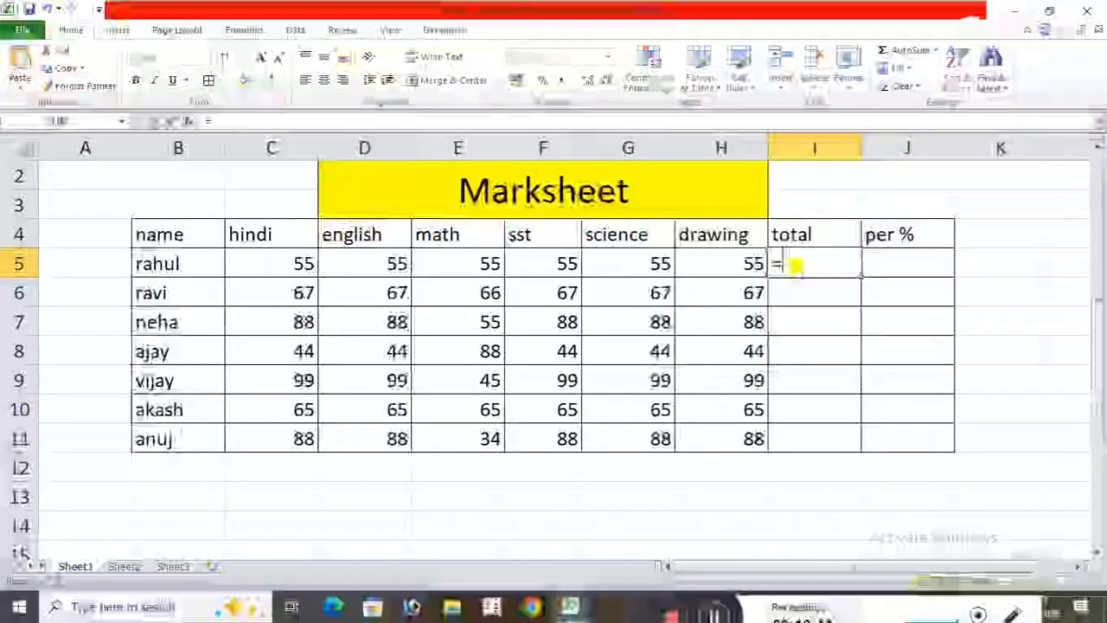
text(sum)
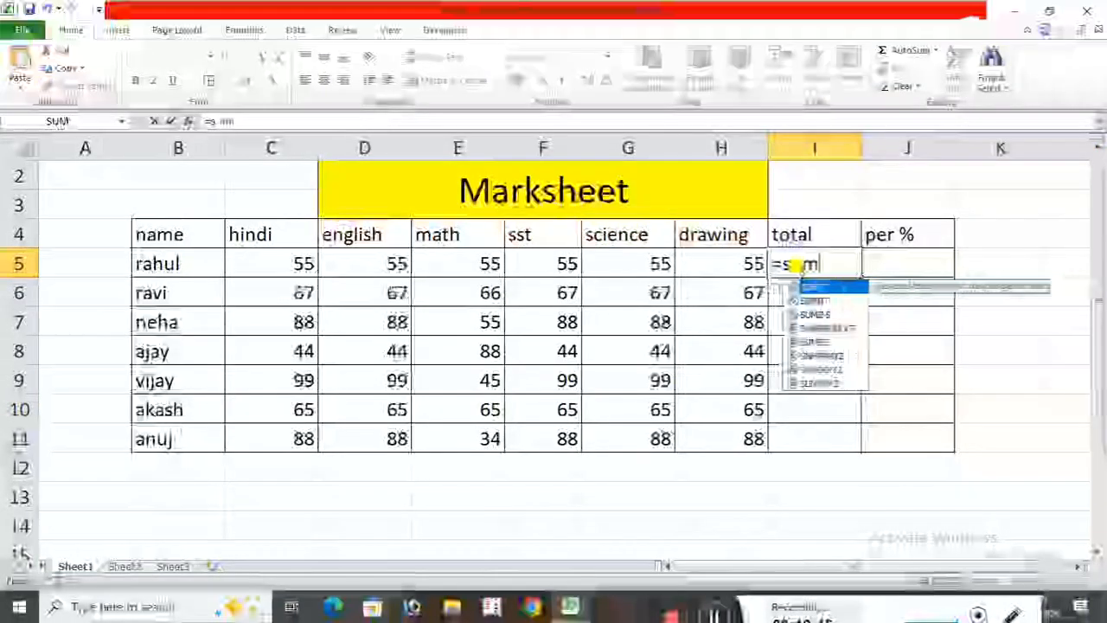
text(()
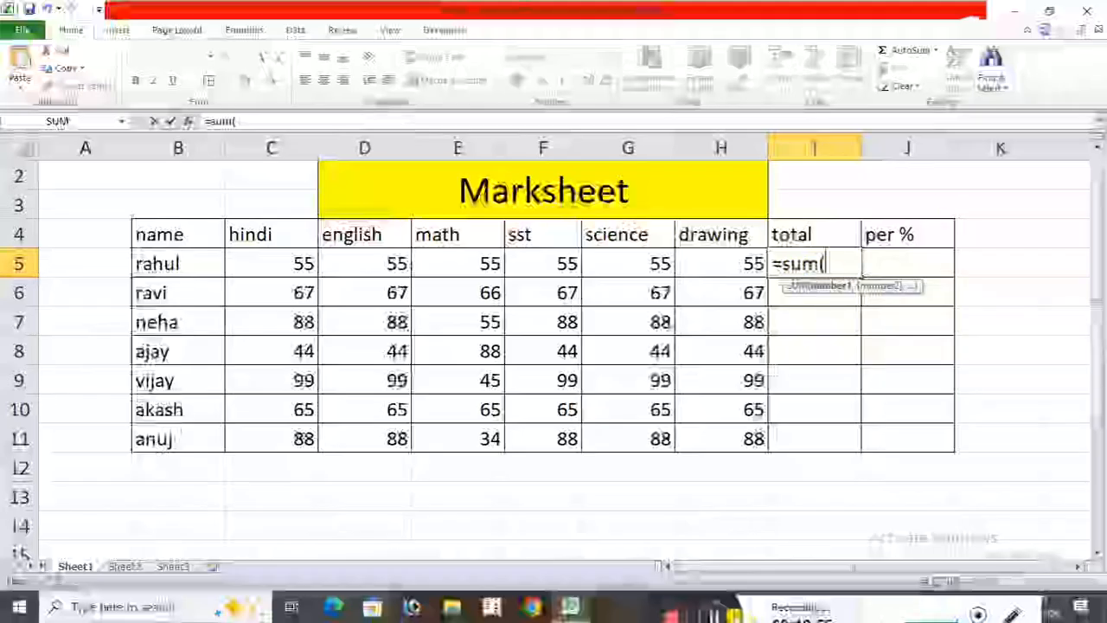
drag(270, 264, 697, 259)
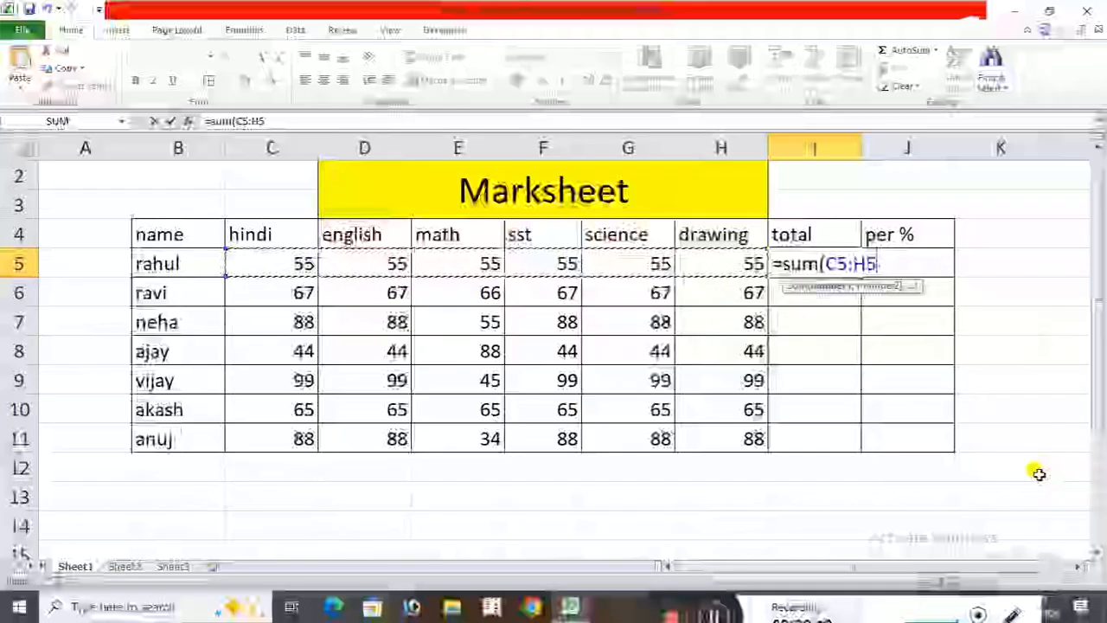
text())
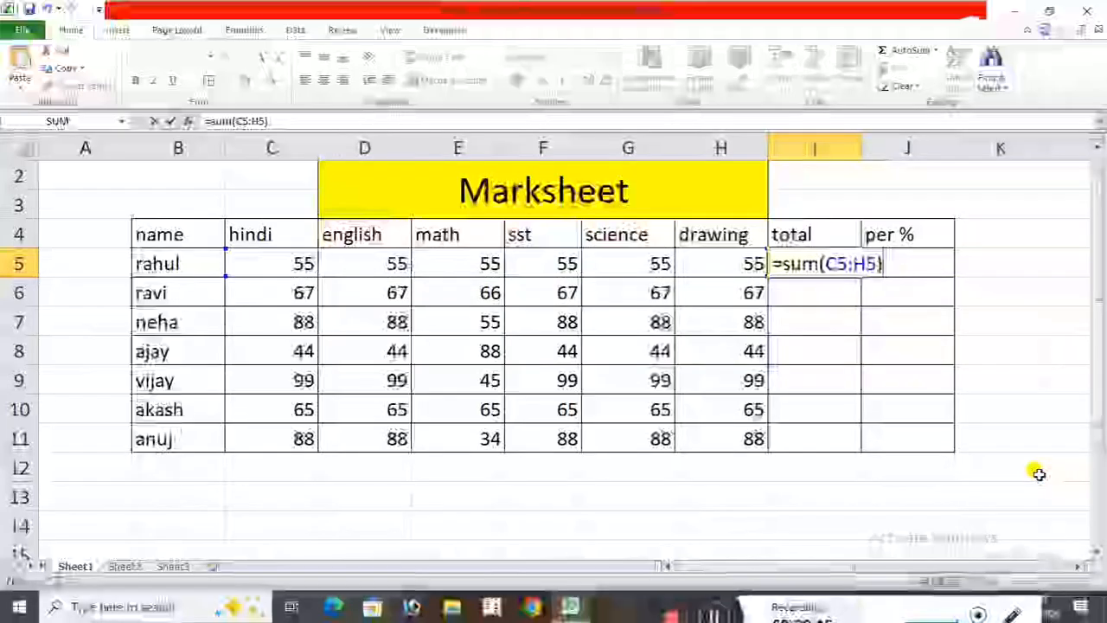
key(Return)
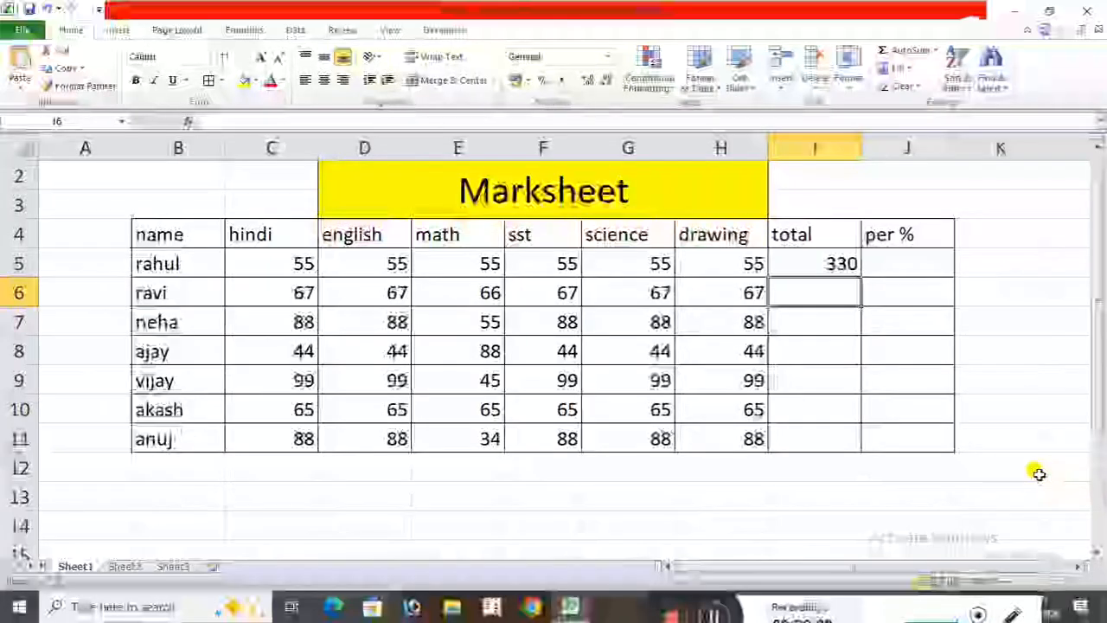
- Copy the sum formula in I5 down the total column through I11
click(800, 262)
drag(861, 278, 846, 441)
click(851, 493)
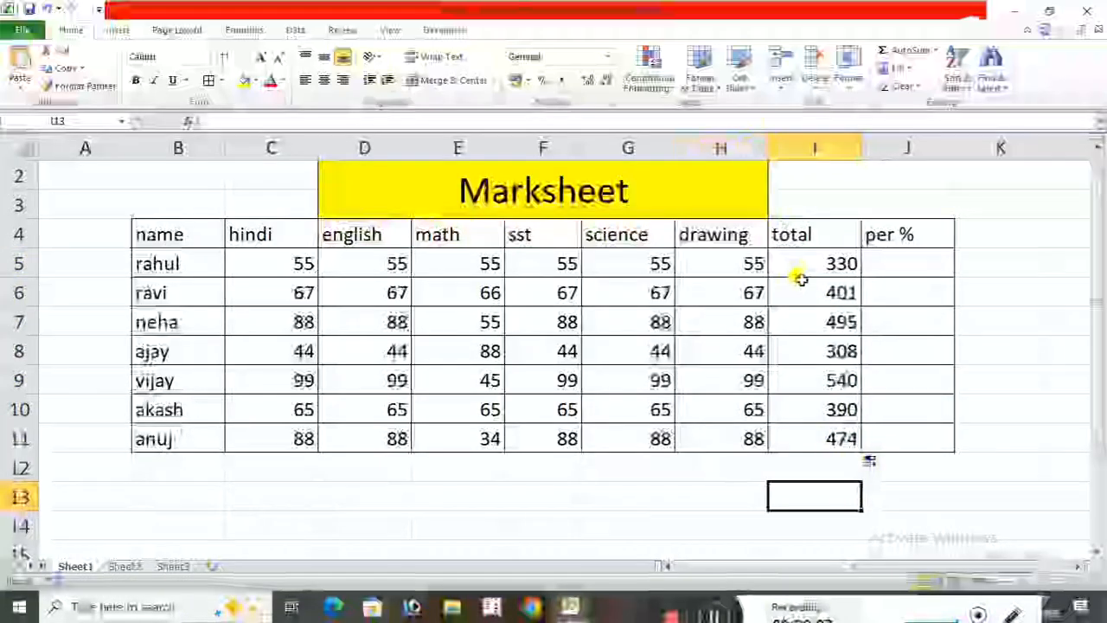
- Delete the calculated totals in cells I5:I11, leaving the subject marks in place
drag(797, 275, 801, 469)
key(Delete)
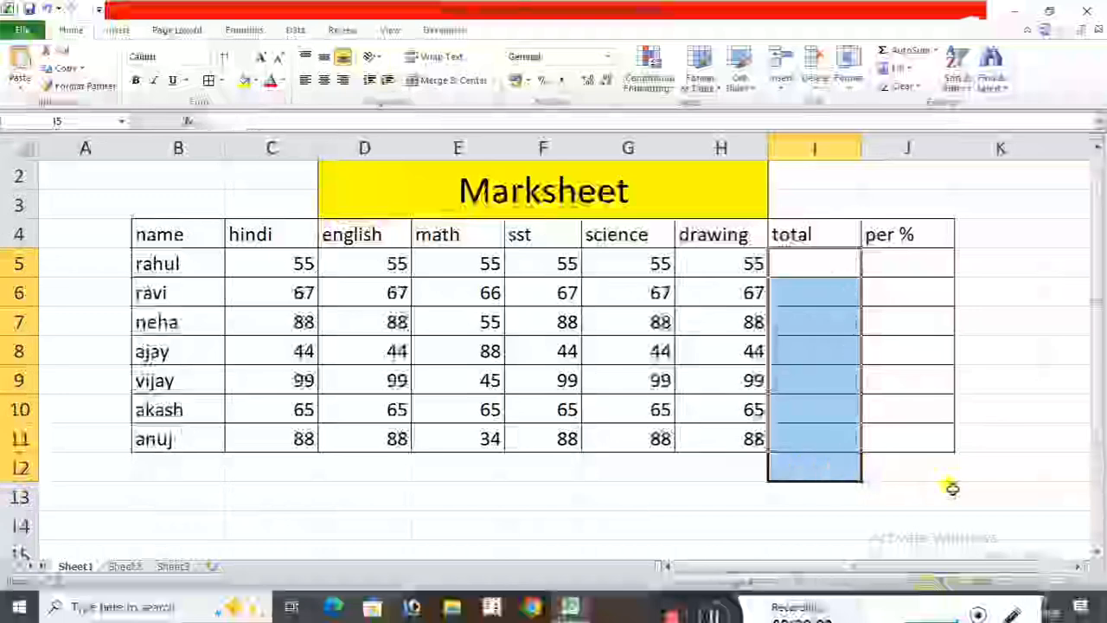
click(953, 491)
click(847, 268)
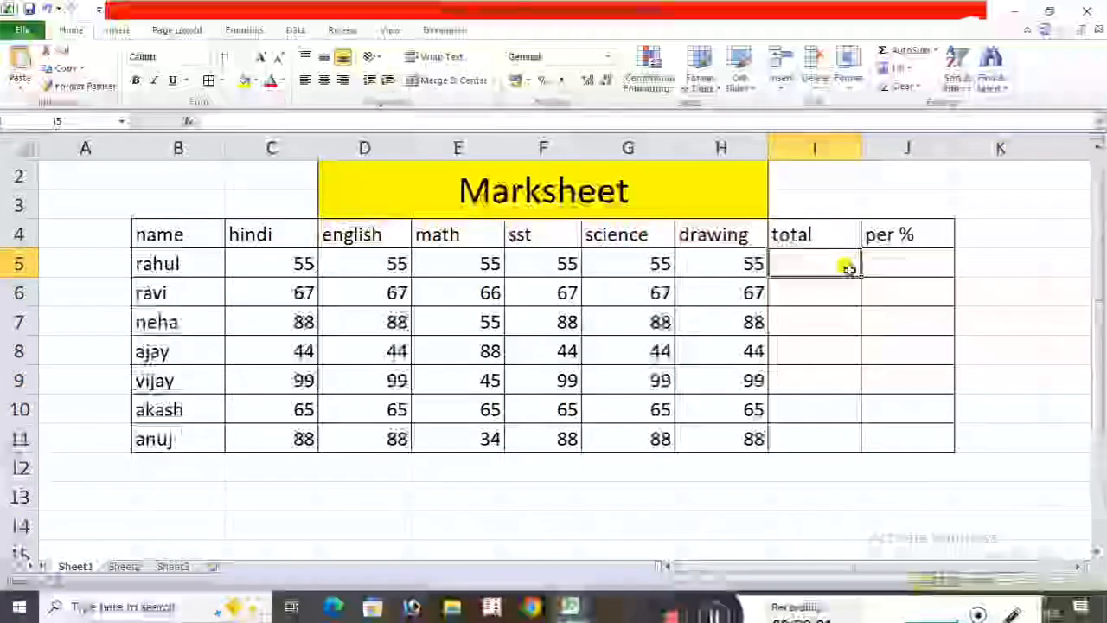
text(=sum)
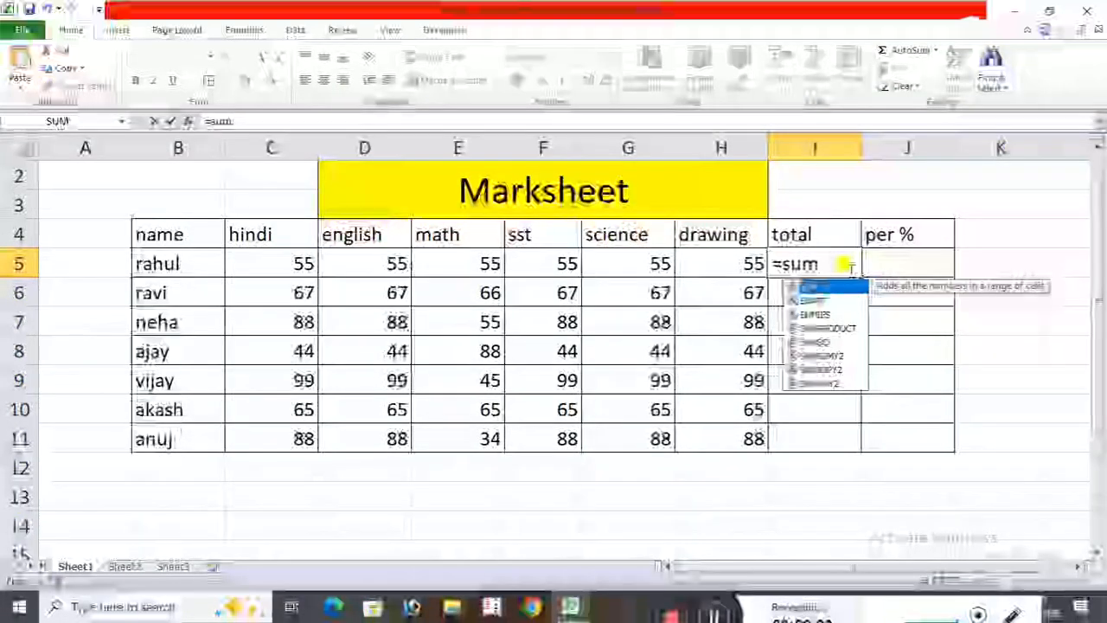
text(()
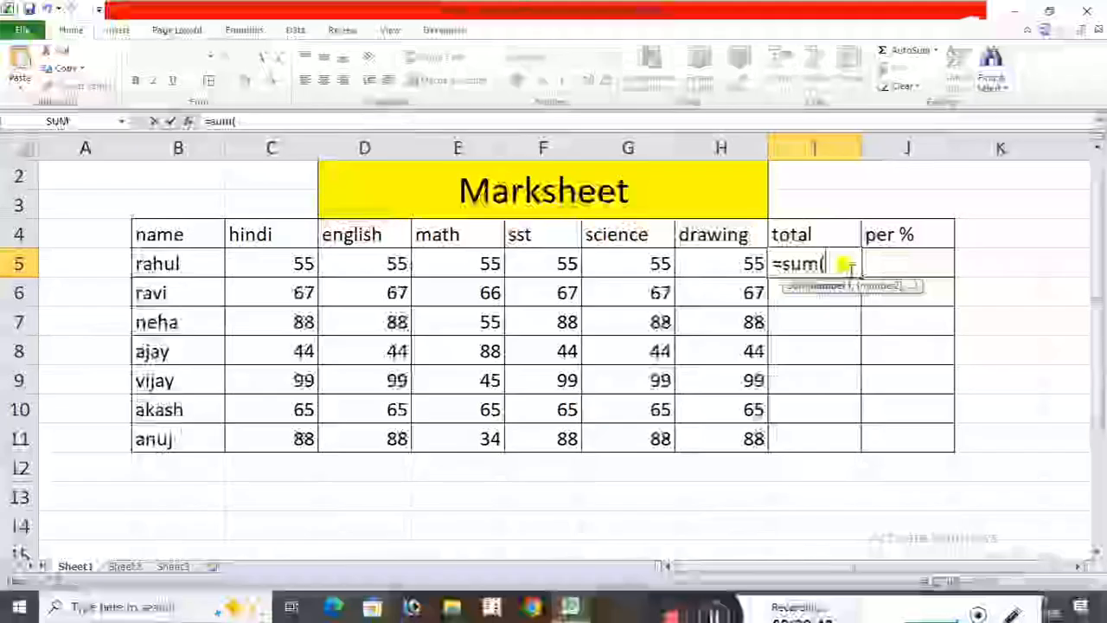
key(BackSpace)
key(BackSpace)
key(BackSpace)
key(BackSpace)
key(BackSpace)
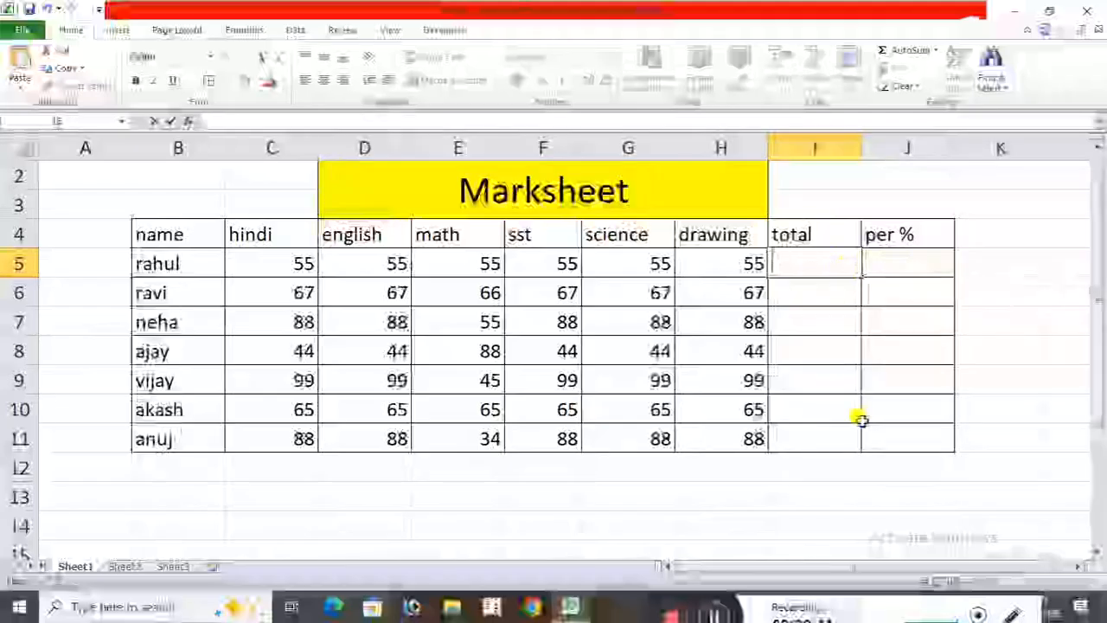
click(1079, 566)
click(1079, 566)
click(1080, 565)
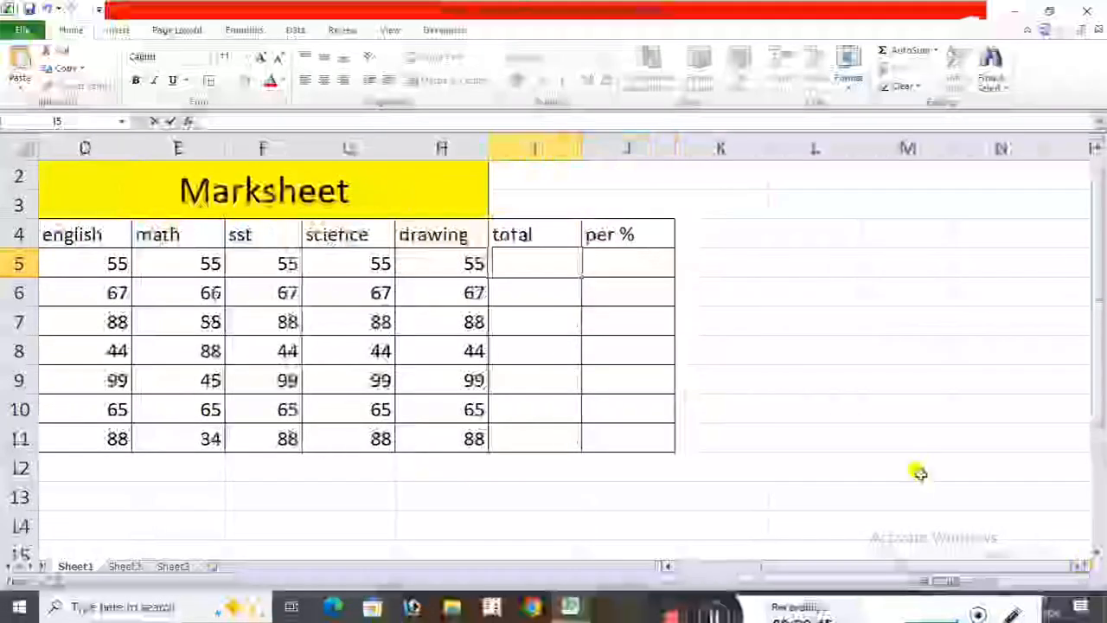
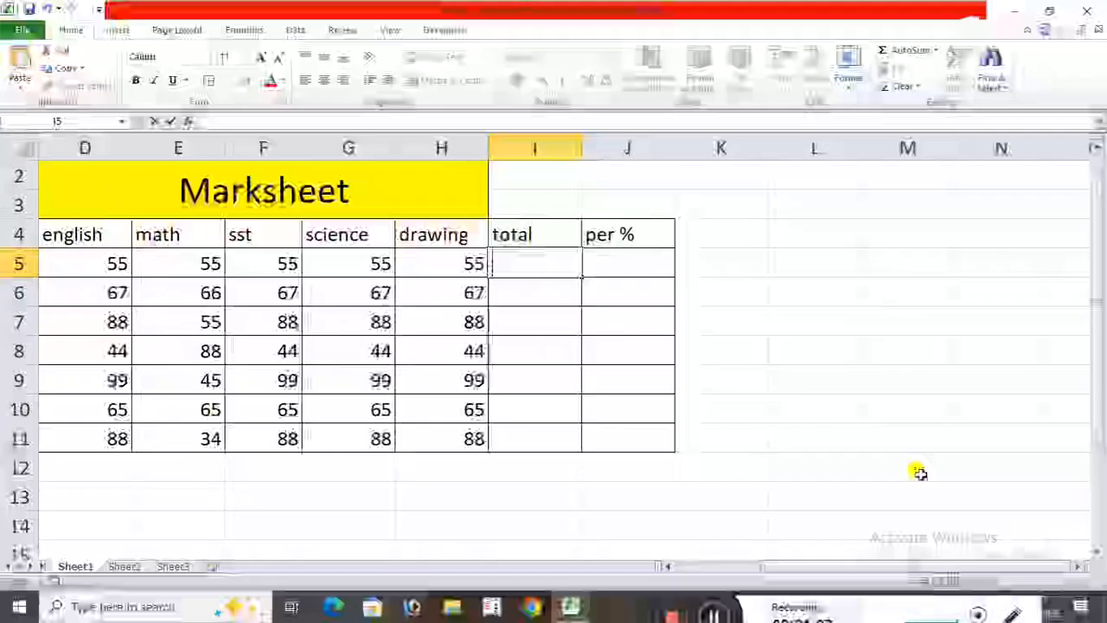
text(=)
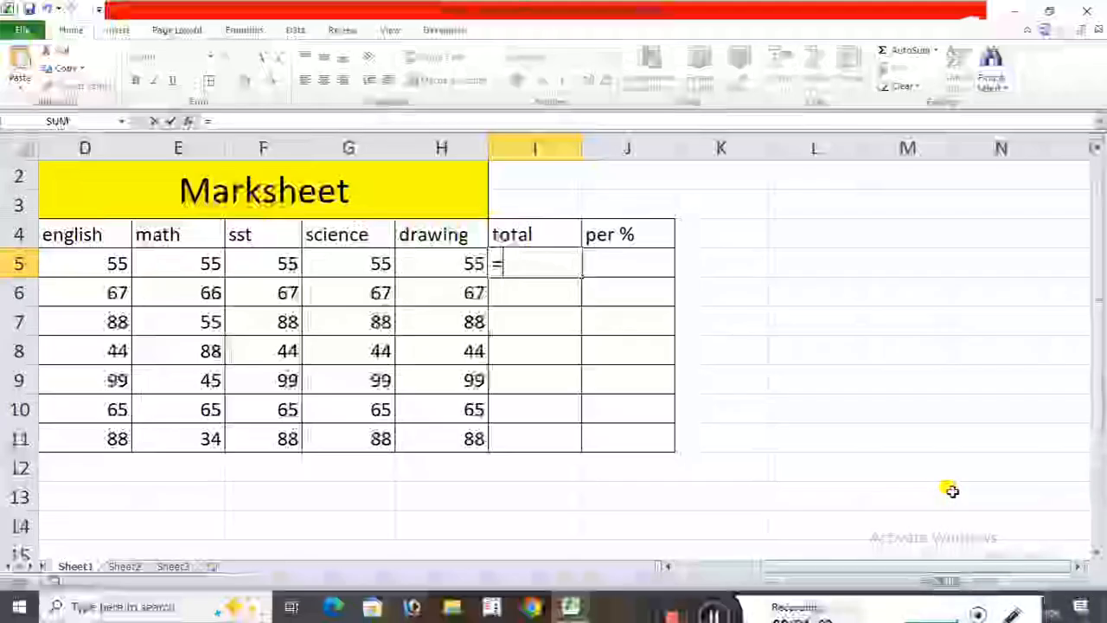
text(sum)
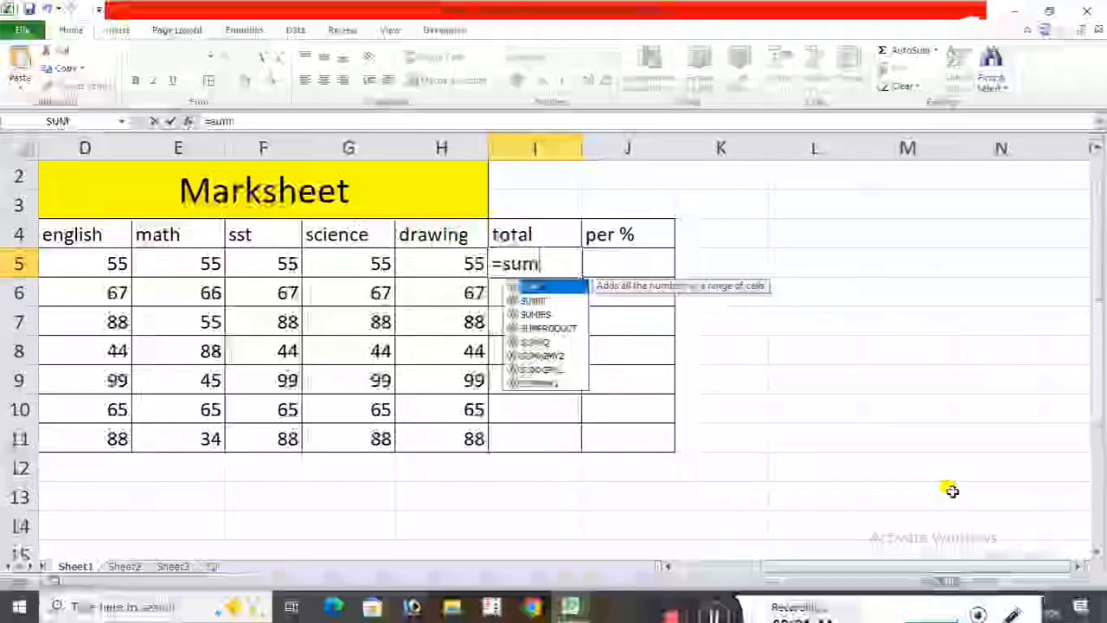
text(()
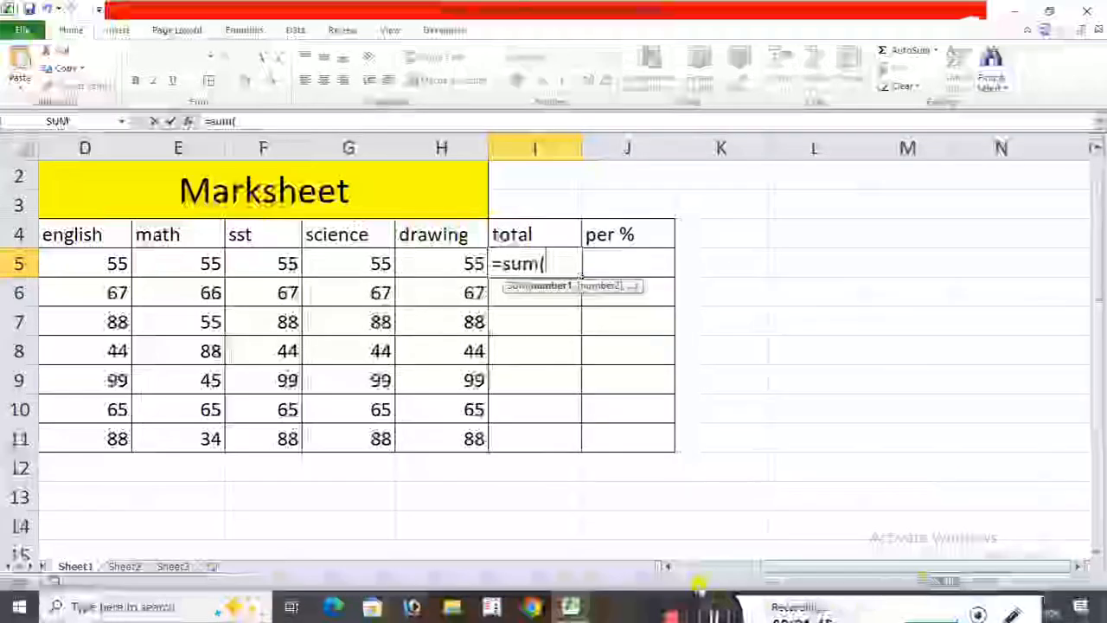
click(669, 571)
click(669, 571)
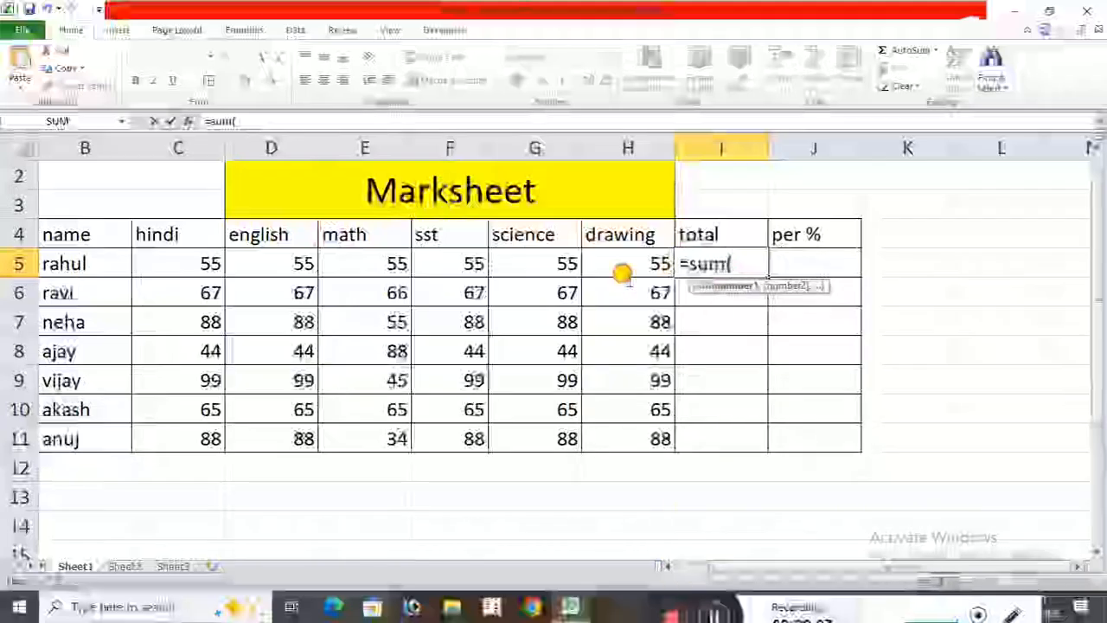
key(BackSpace)
key(BackSpace)
key(BackSpace)
key(BackSpace)
key(BackSpace)
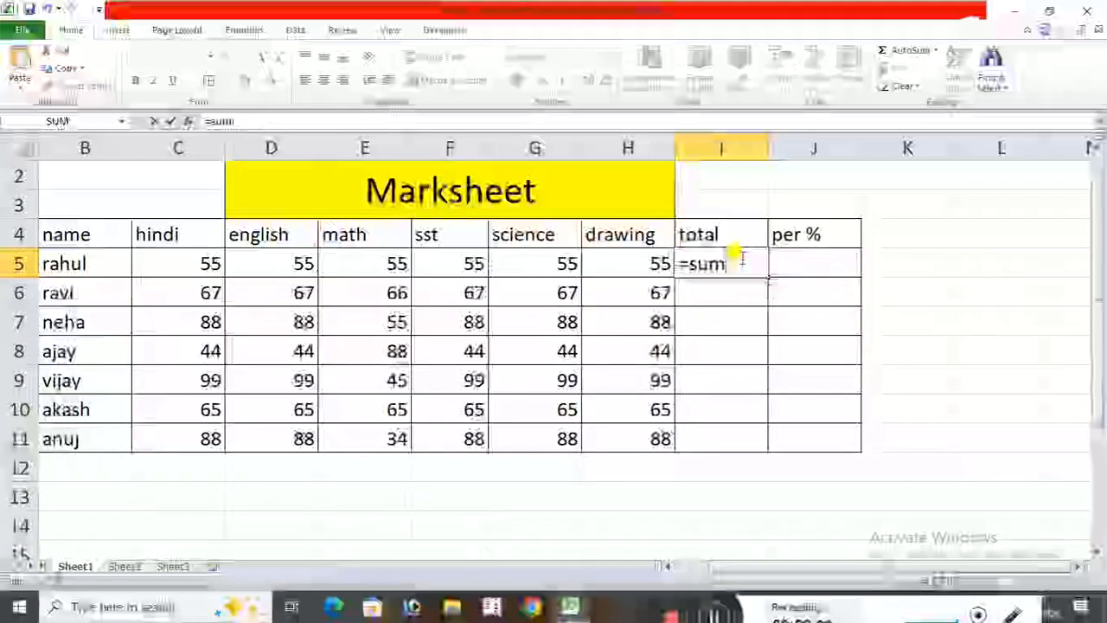
click(1009, 292)
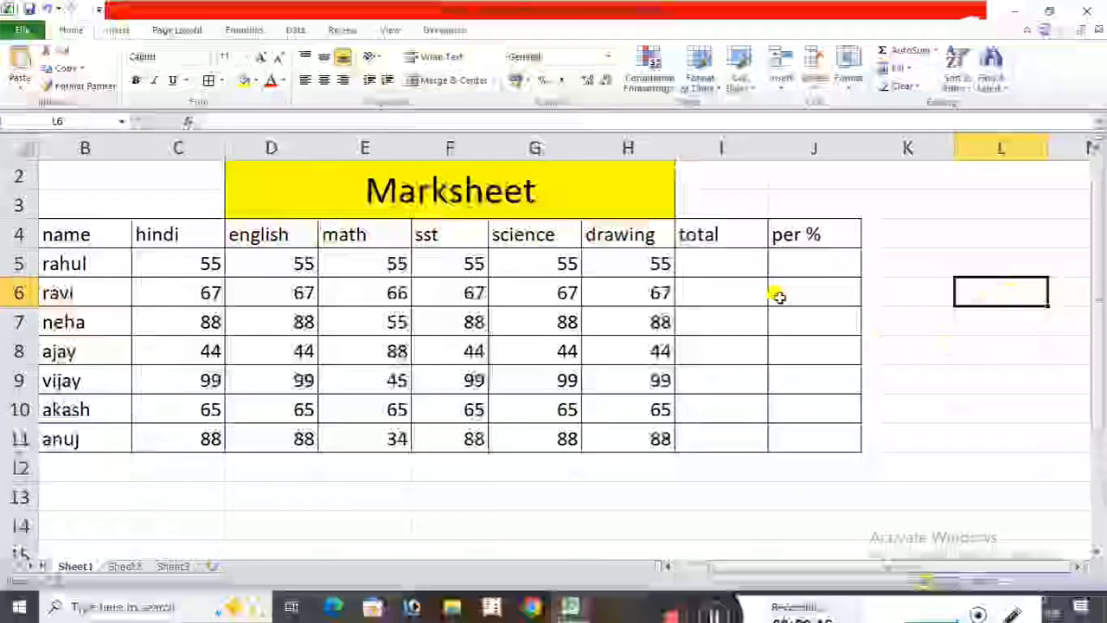
click(701, 261)
text(=)
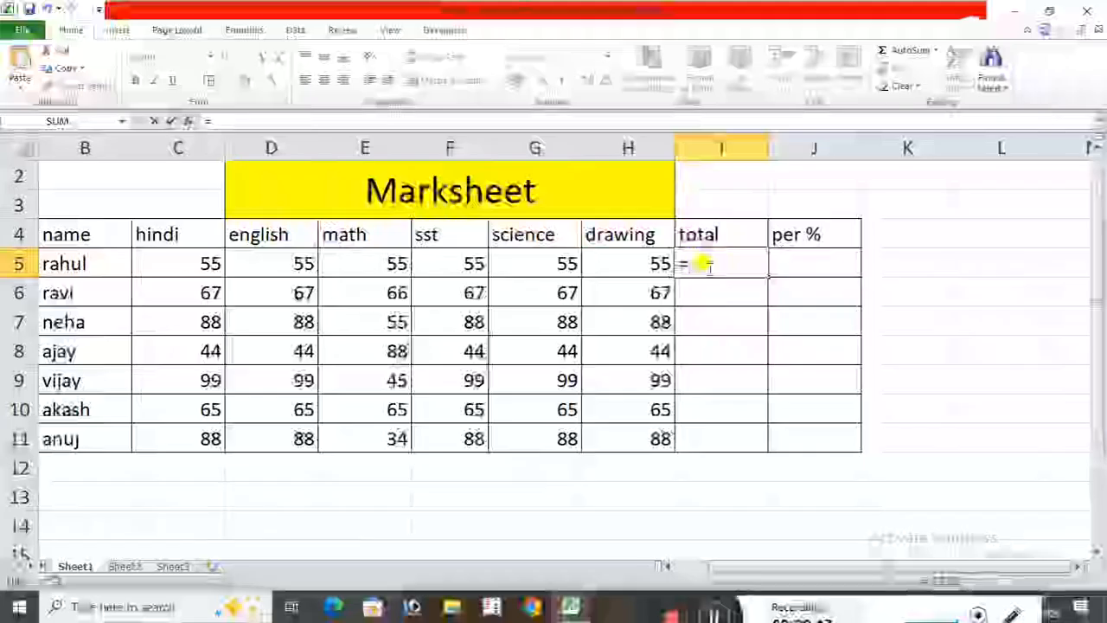
text(sum)
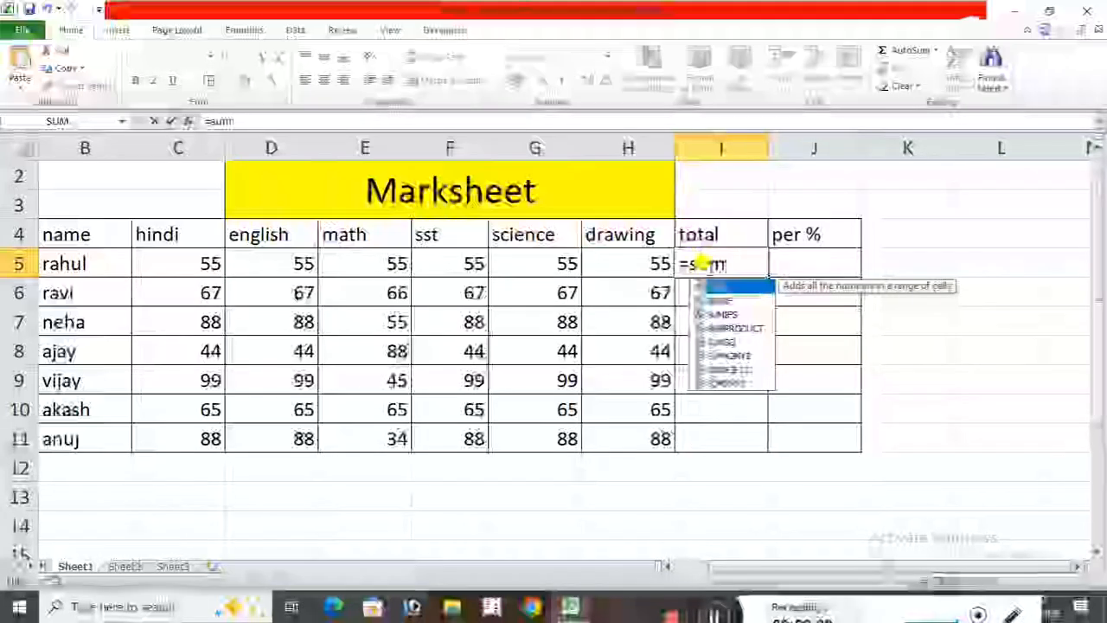
text(()
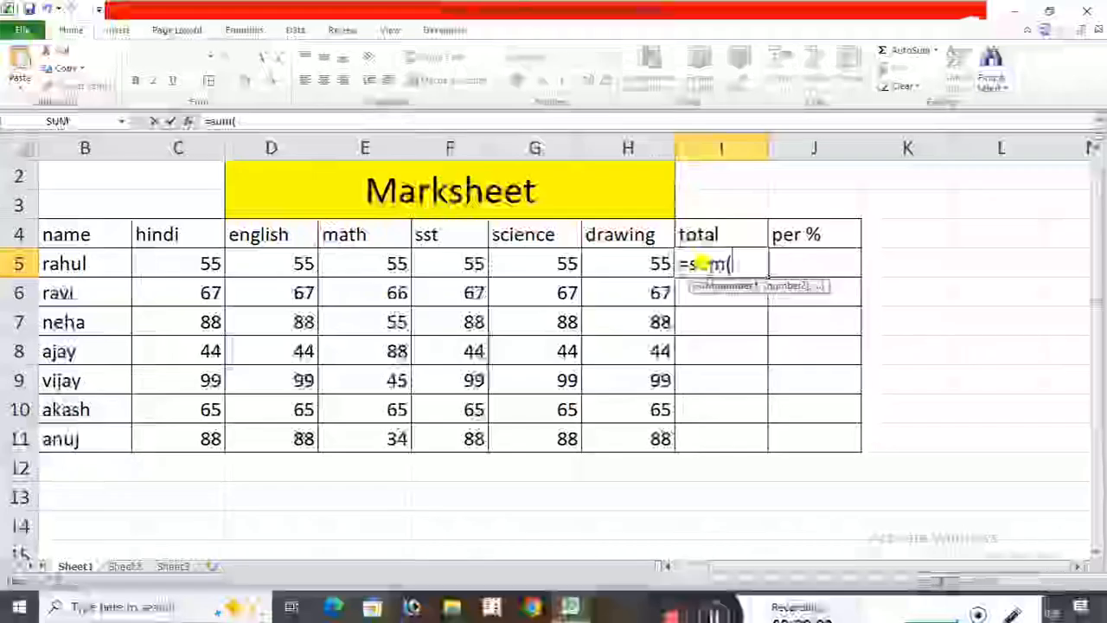
key(BackSpace)
key(BackSpace)
key(BackSpace)
key(BackSpace)
key(BackSpace)
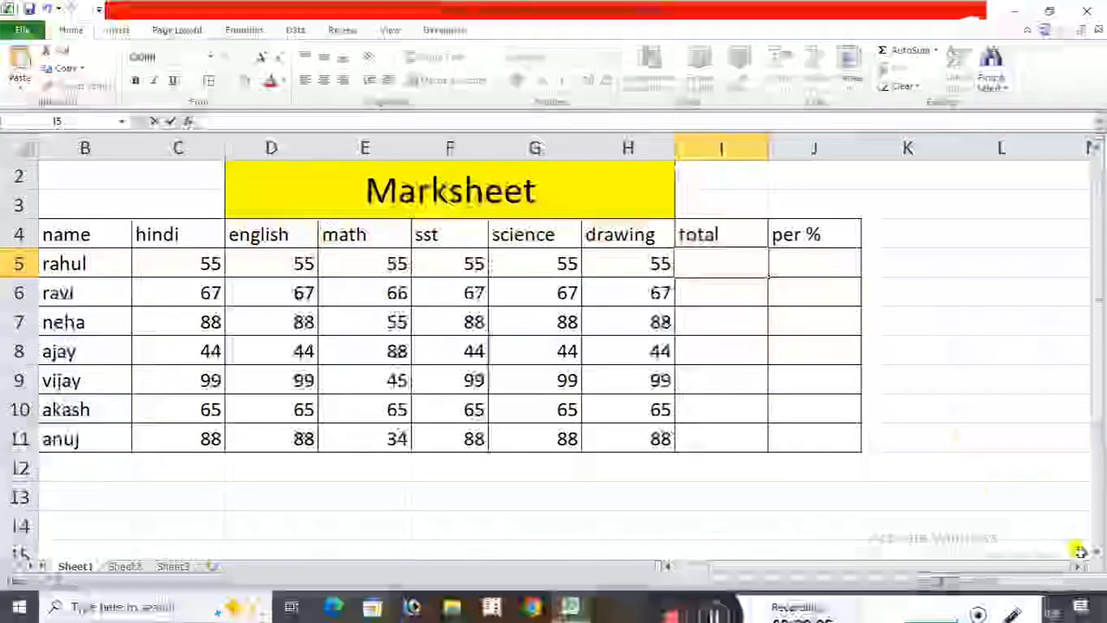
- Enter the formula =sum(c5:h5) in I5 to total the first student's six subject marks
click(1079, 566)
click(1079, 566)
click(1079, 566)
click(1078, 567)
click(995, 471)
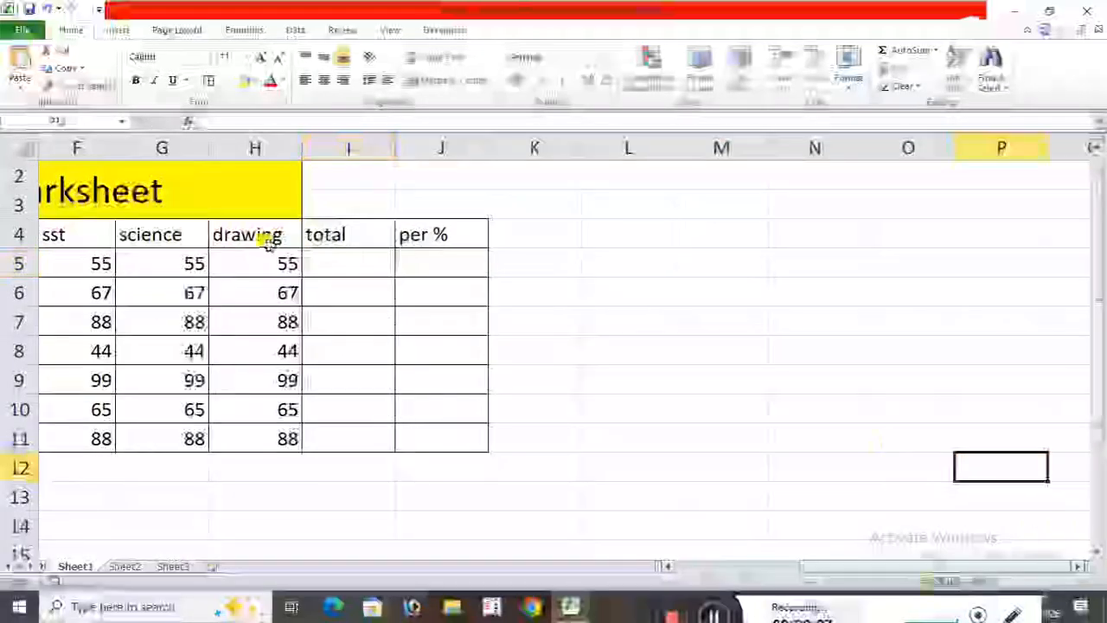
click(346, 268)
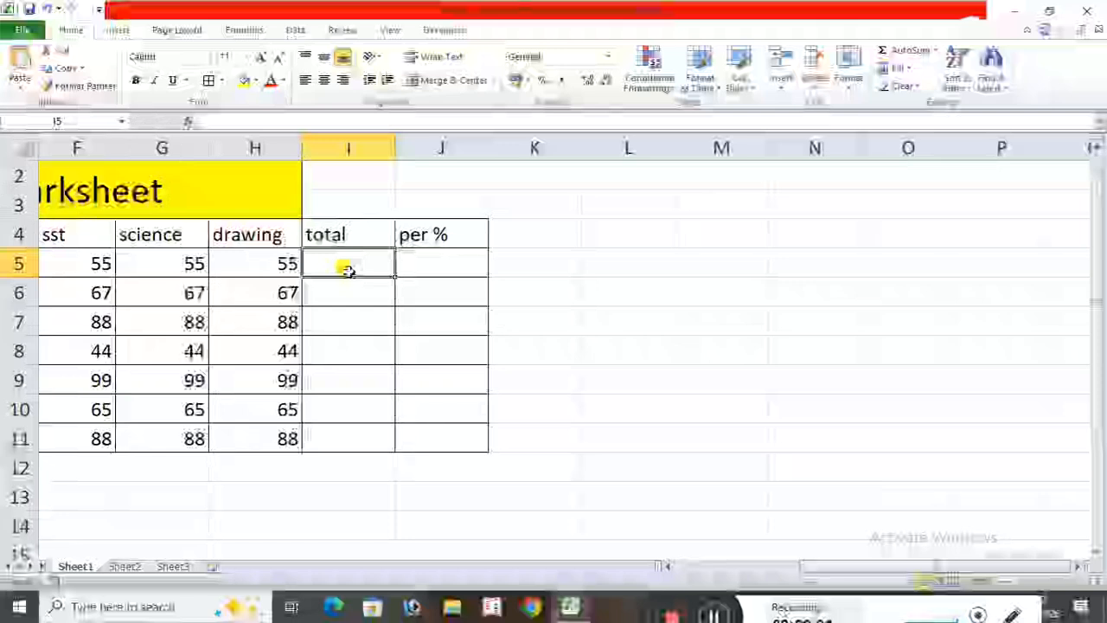
text(=sum)
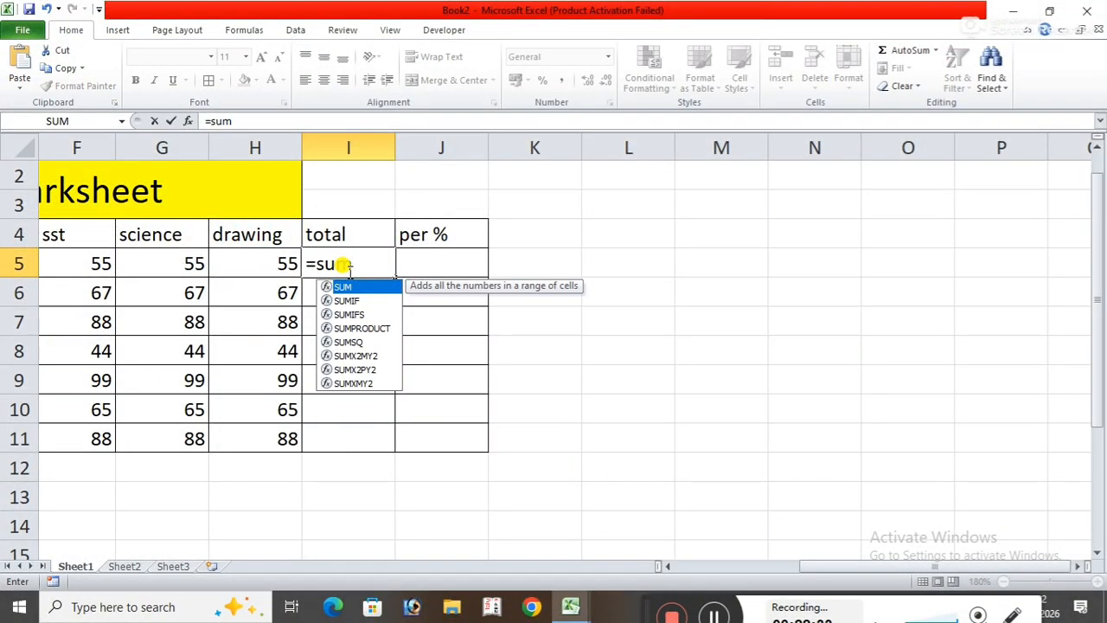
text((c5:)
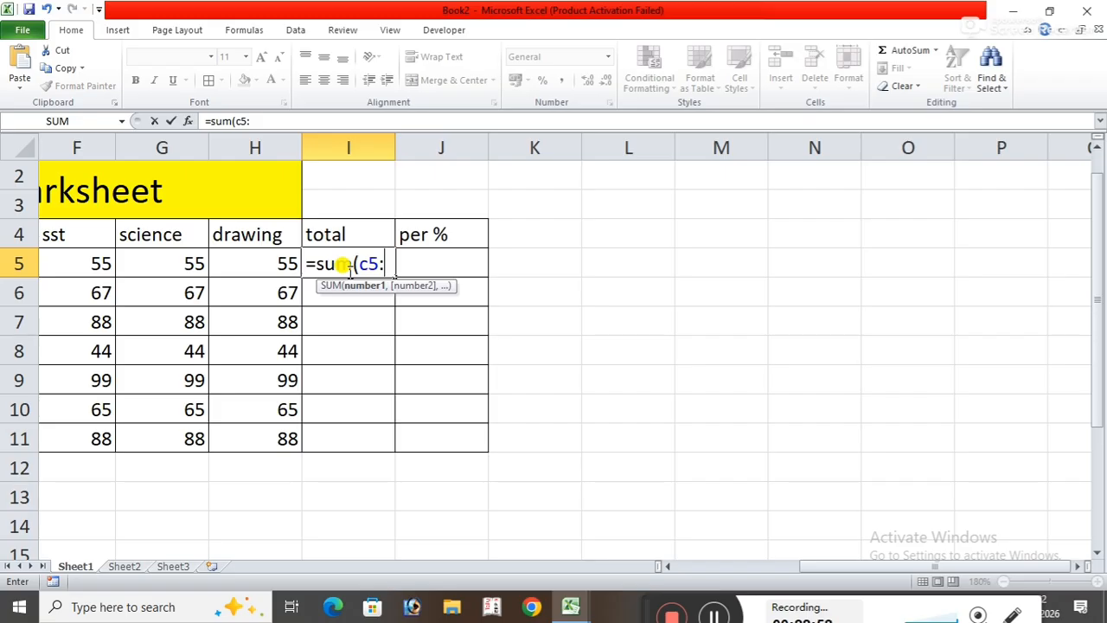
text(h5)
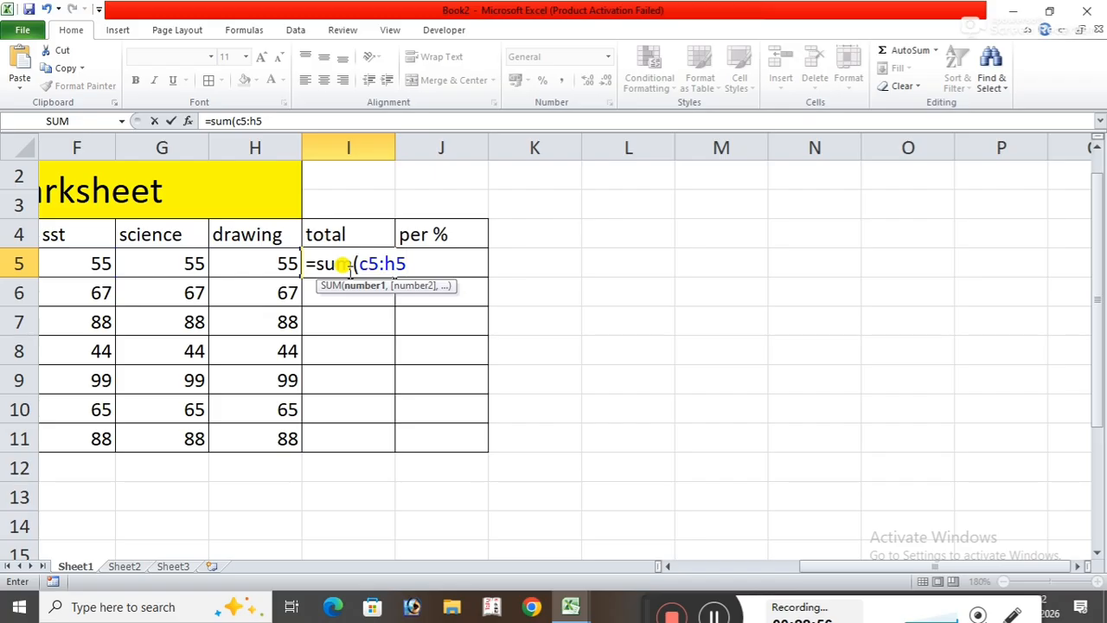
text())
key(Return)
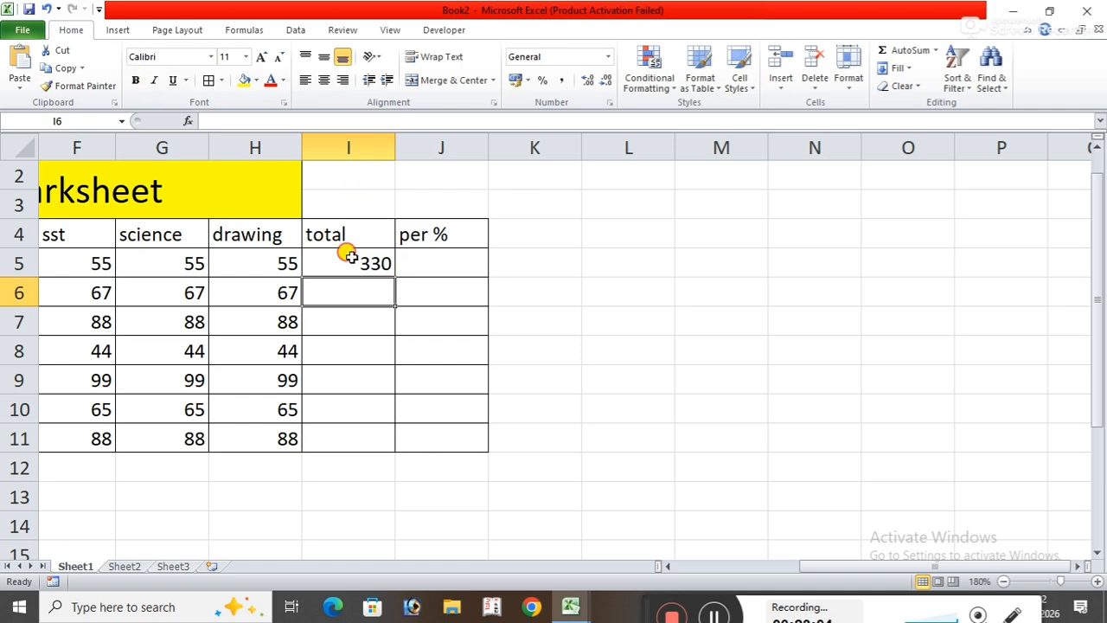
- Fill the sum formula from I5 down the total column to I11
click(348, 258)
drag(395, 277, 398, 449)
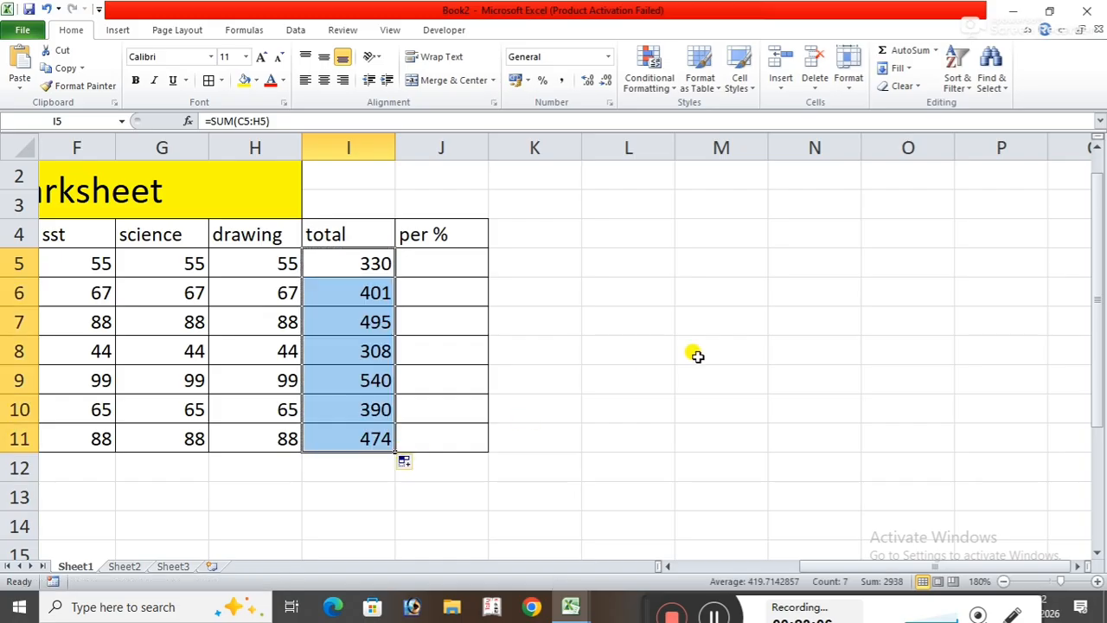
click(697, 355)
- Enter the formula =I5/6 in J5 to calculate the first student's percentage from the total
click(667, 566)
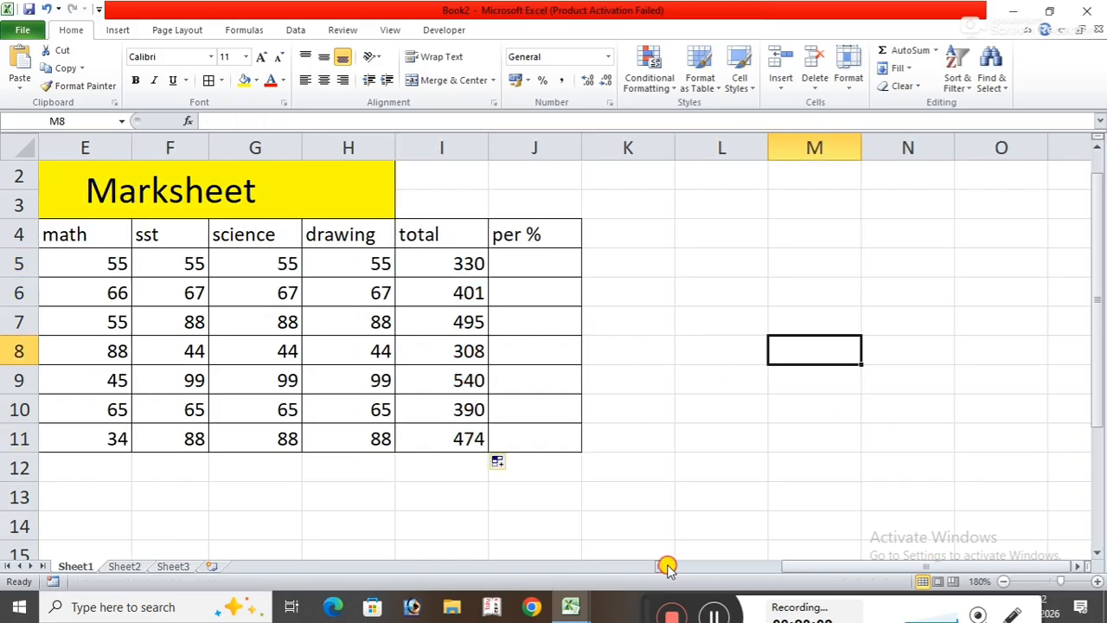
click(667, 567)
click(667, 566)
click(667, 567)
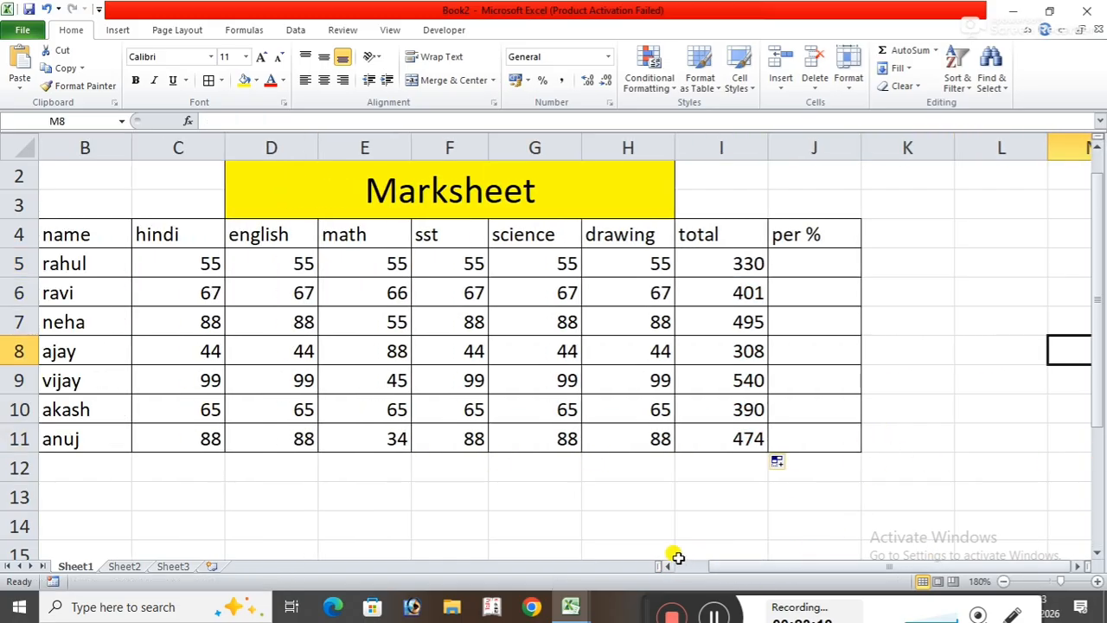
click(667, 566)
click(1066, 390)
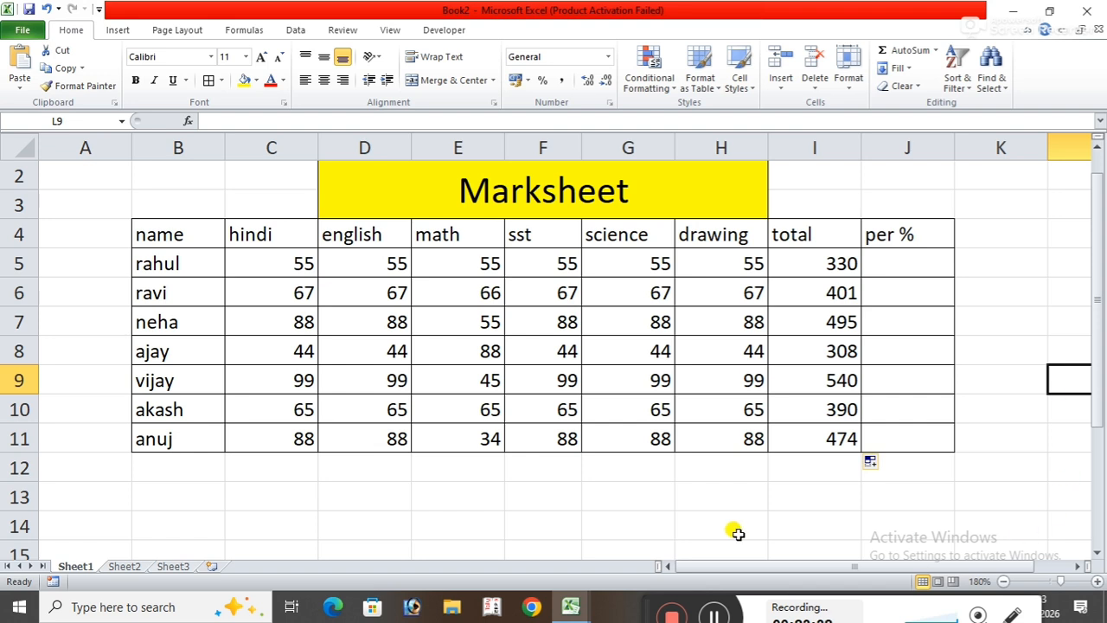
mouse_move(644, 597)
mouse_down()
mouse_move(640, 576)
mouse_move(637, 599)
mouse_up()
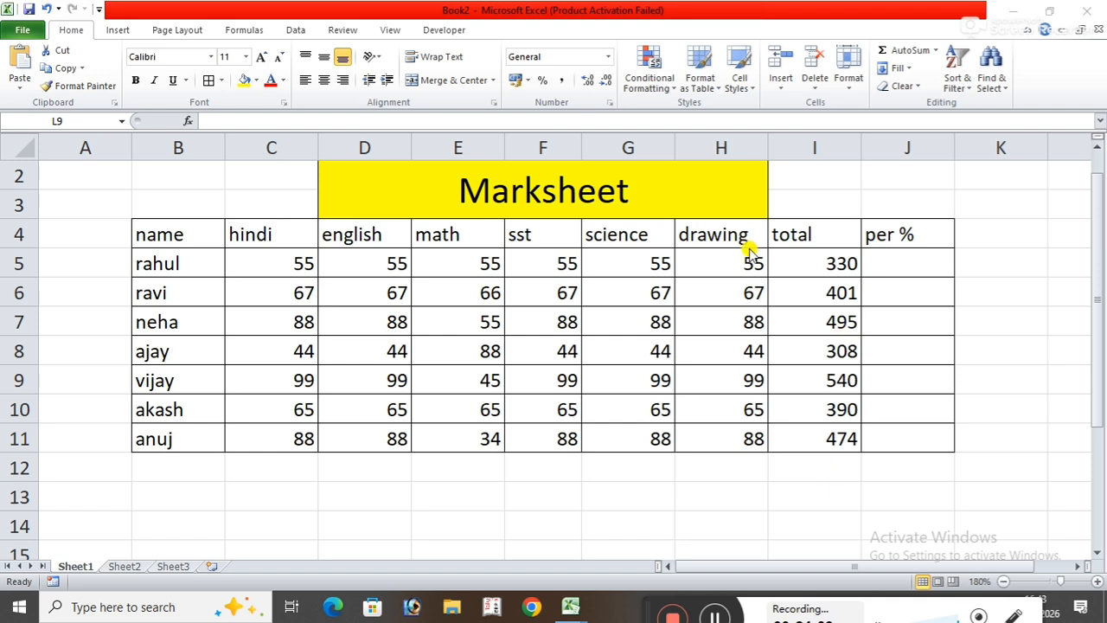
click(891, 259)
key(BackSpace)
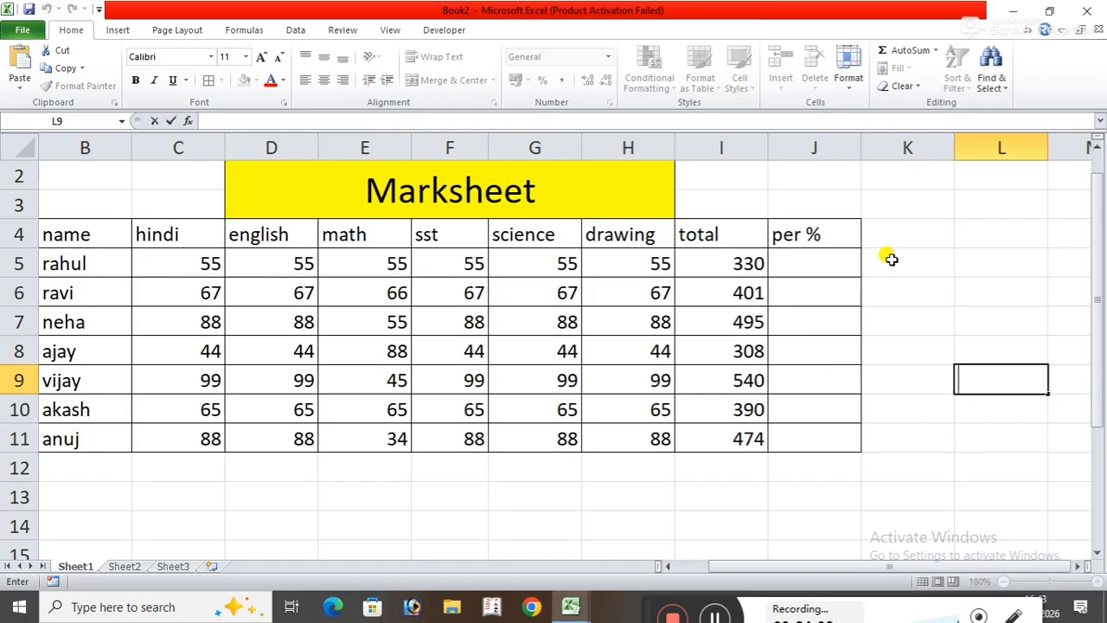
click(808, 257)
text(=)
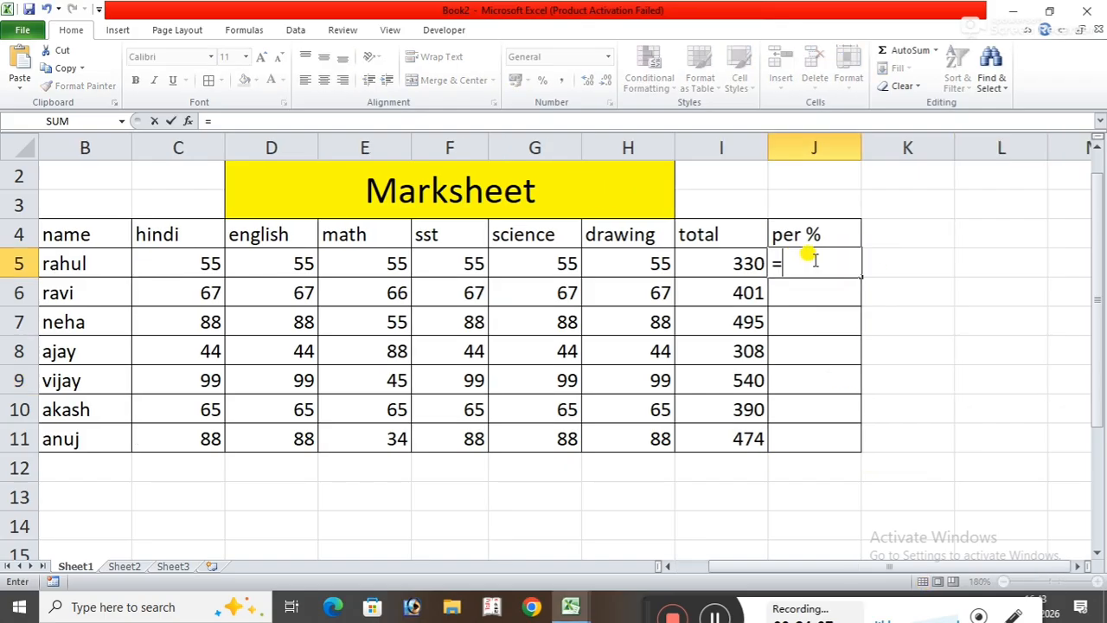
click(693, 260)
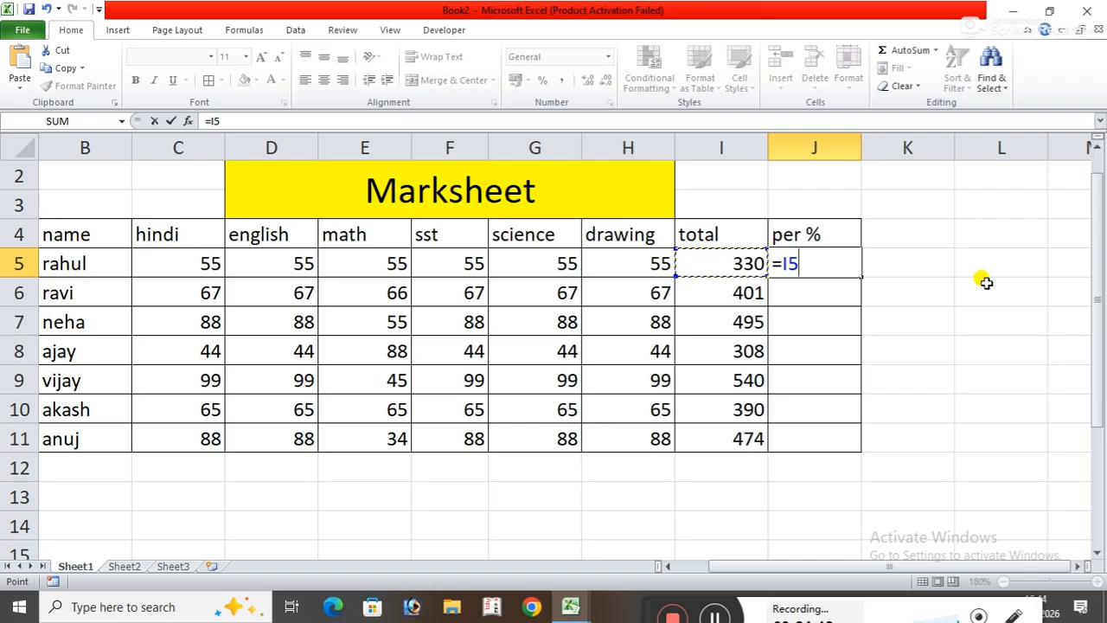
text(/)
text(6)
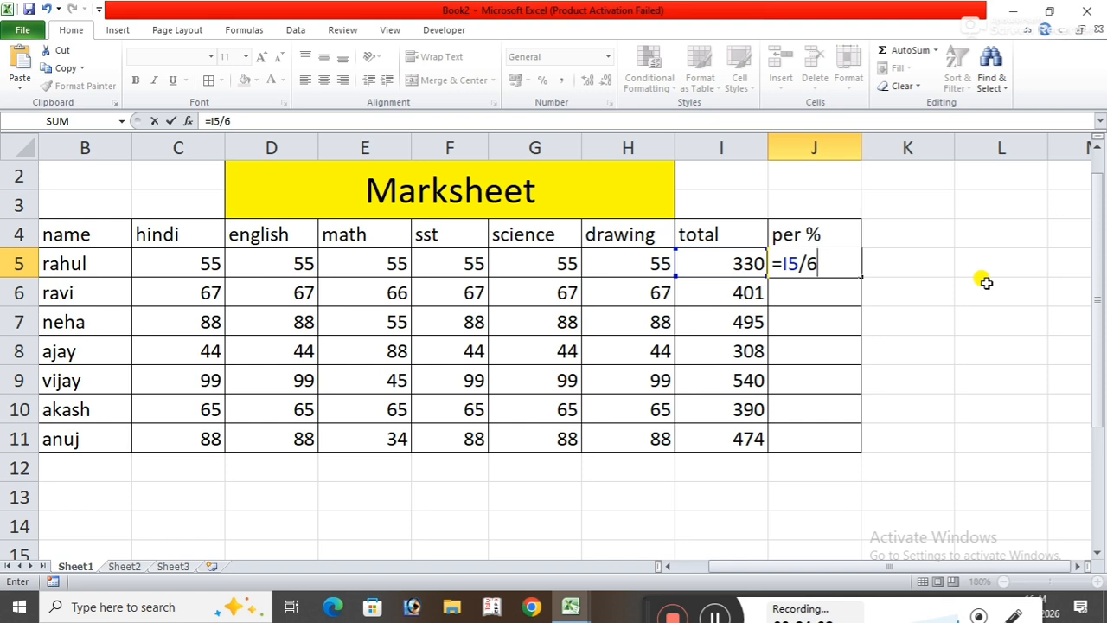
key(Return)
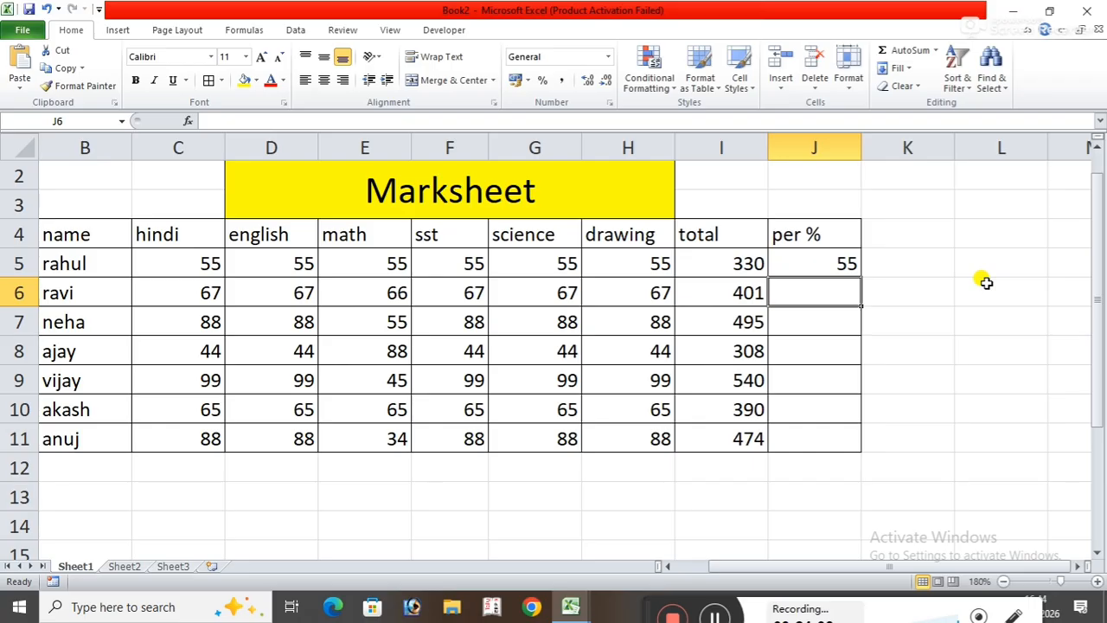
- Fill the percentage formula from J5 down the per % column to J11
click(828, 257)
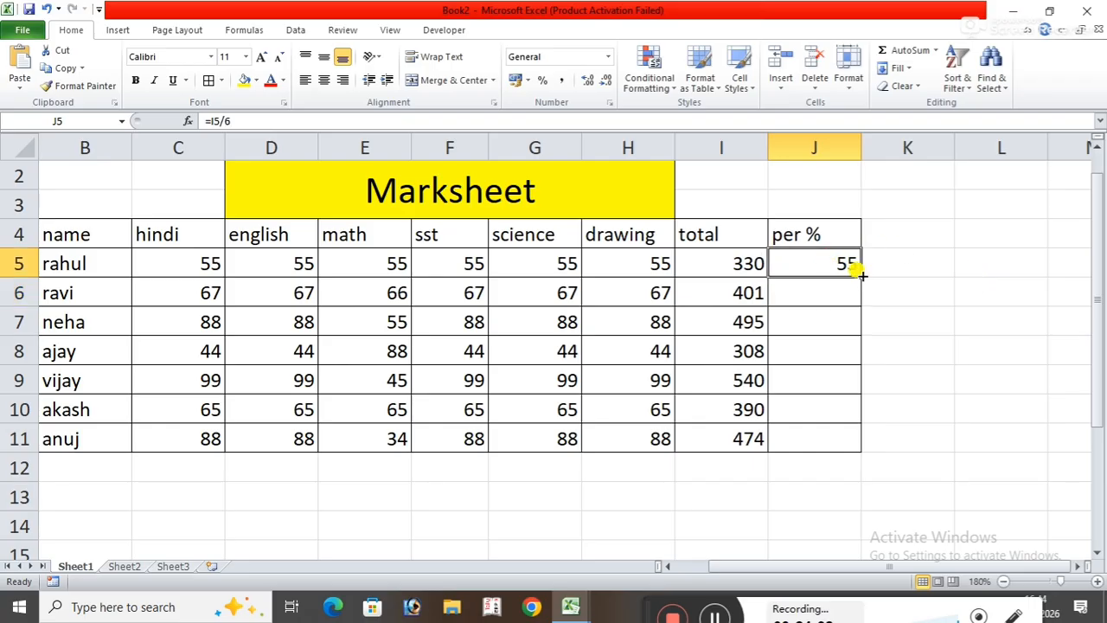
drag(860, 276, 843, 455)
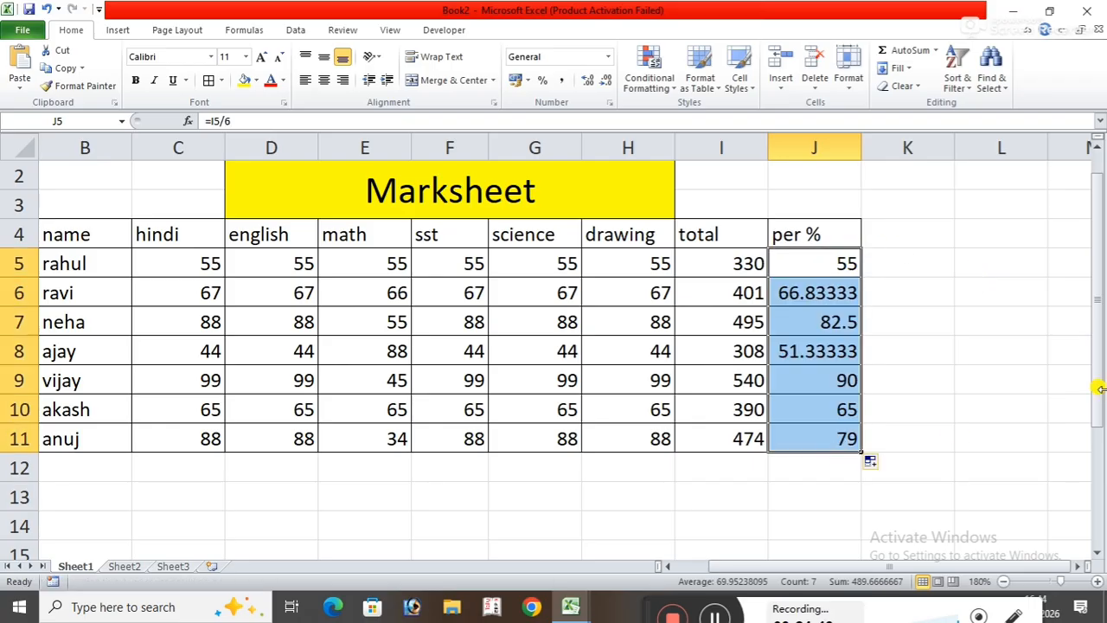
click(943, 382)
- Reduce the percentage in J6 to two decimal places
click(856, 298)
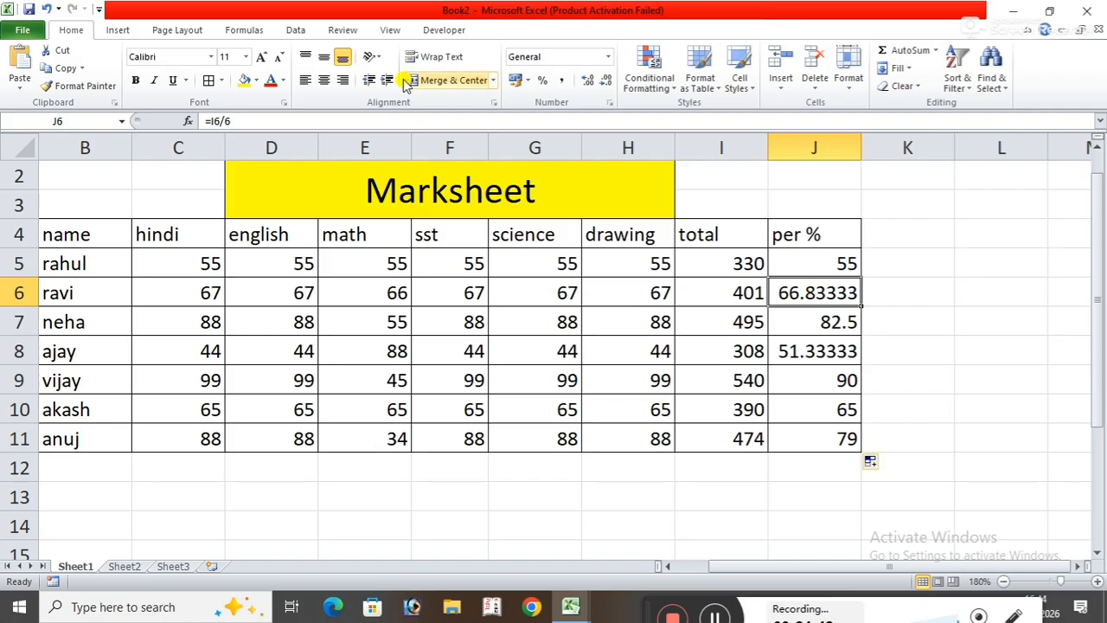
click(606, 82)
click(606, 81)
click(606, 82)
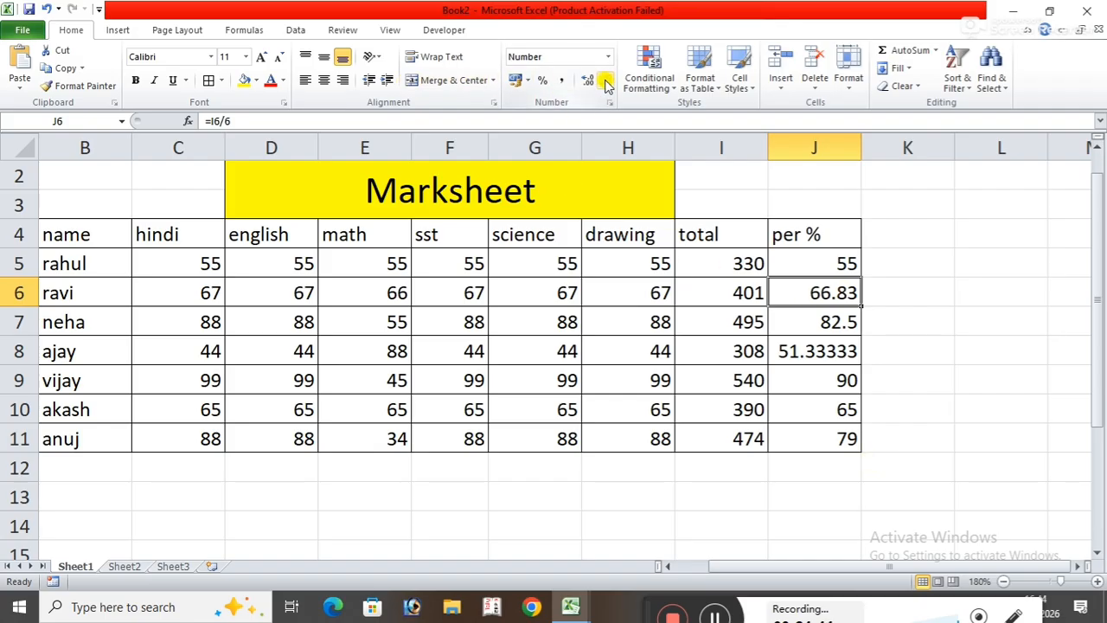
click(606, 82)
click(590, 80)
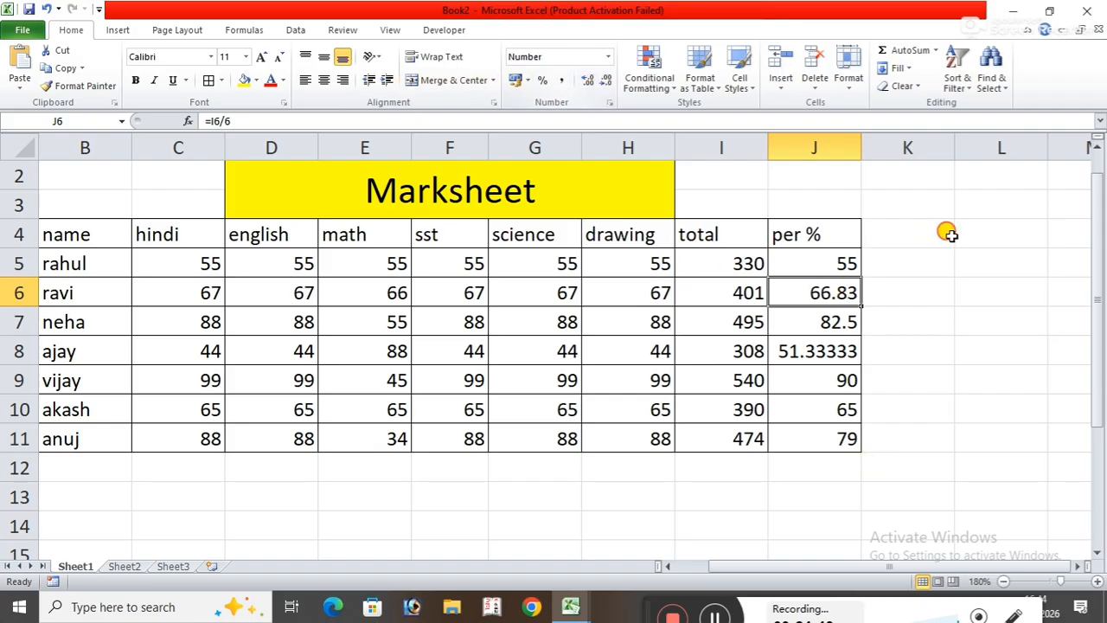
click(949, 230)
- Reduce the percentage in J8 to two decimal places, matching the format used in J6
click(776, 350)
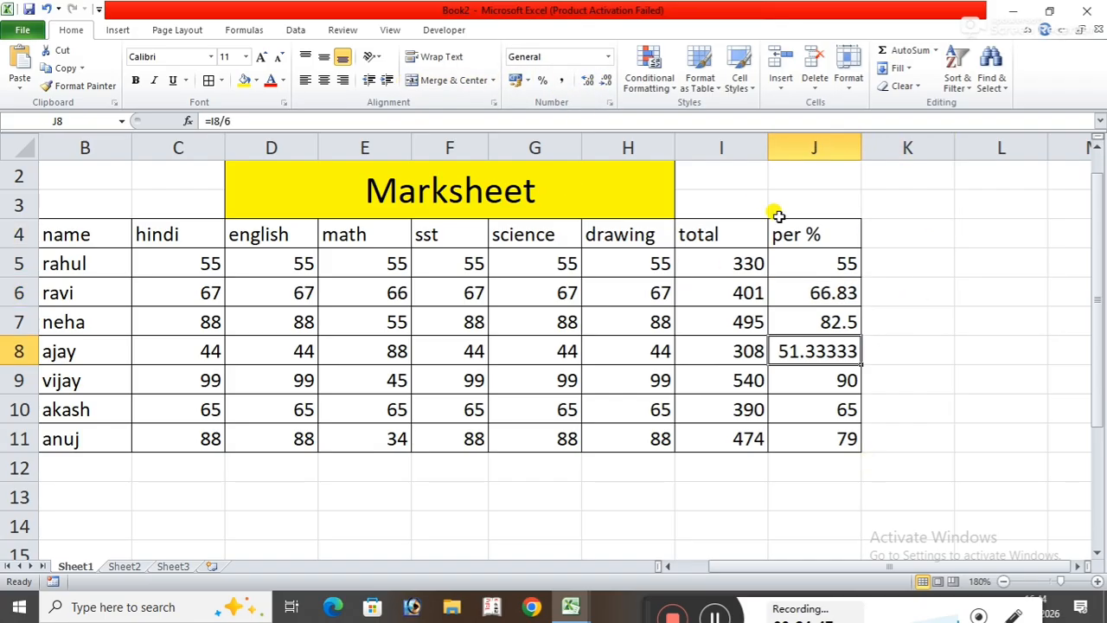
click(607, 82)
click(607, 81)
click(607, 81)
click(986, 316)
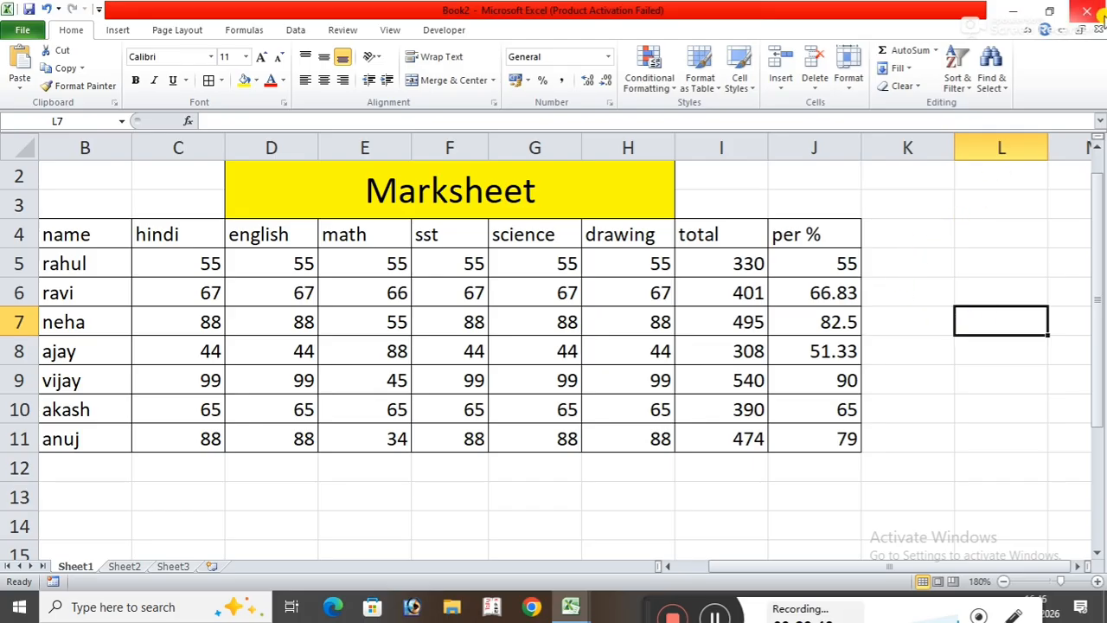
click(666, 605)
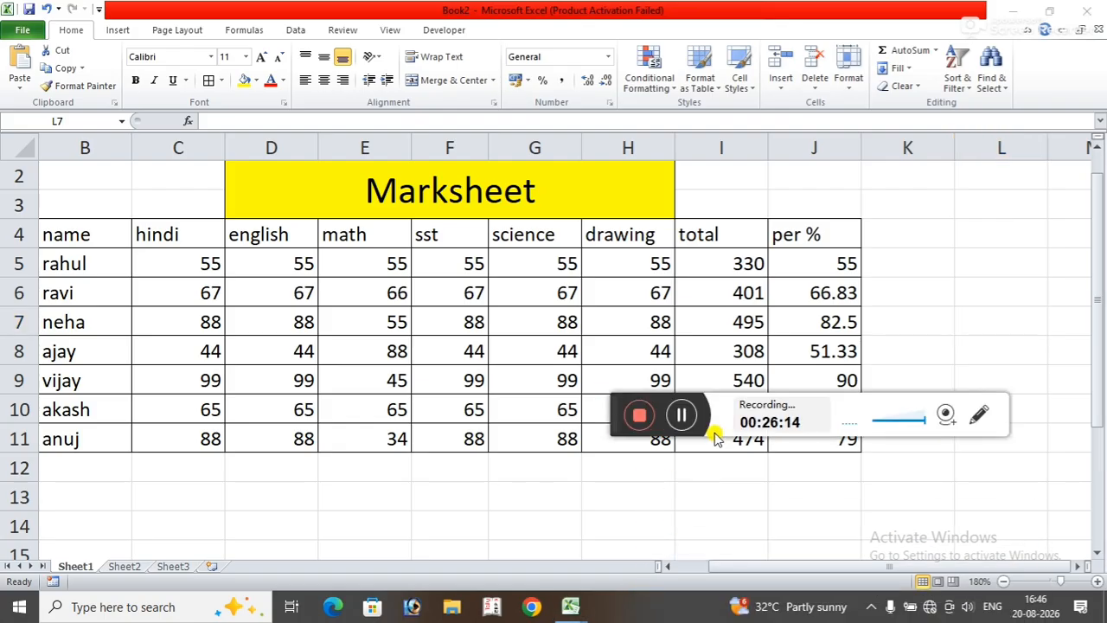